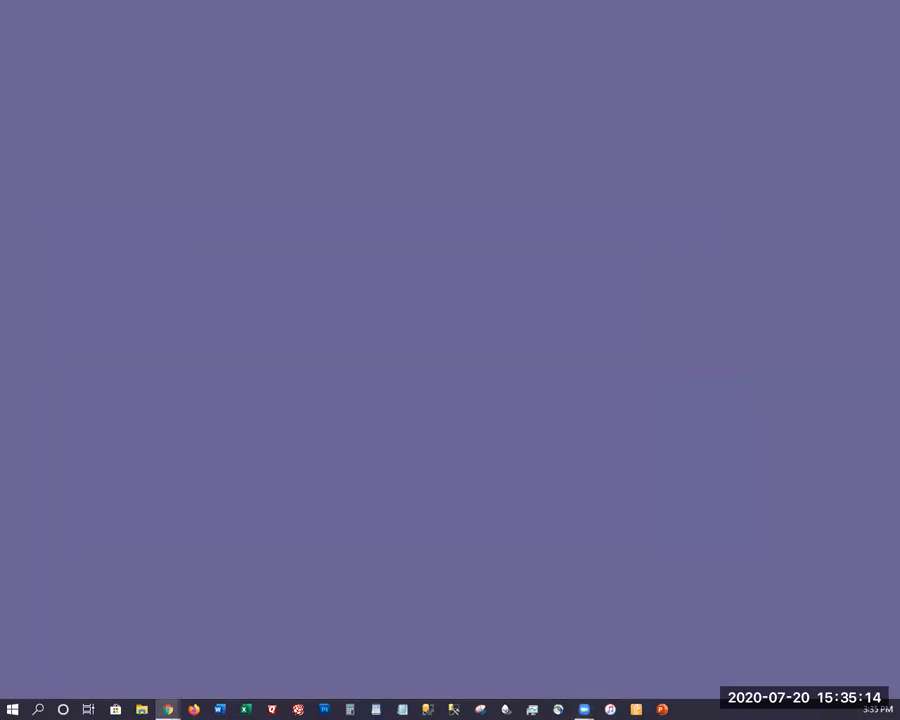
Restore the AUDirect portal window, browse the Services tiles, then collapse the Services list.
{"action": "left_click", "coordinate": [698, 9]}
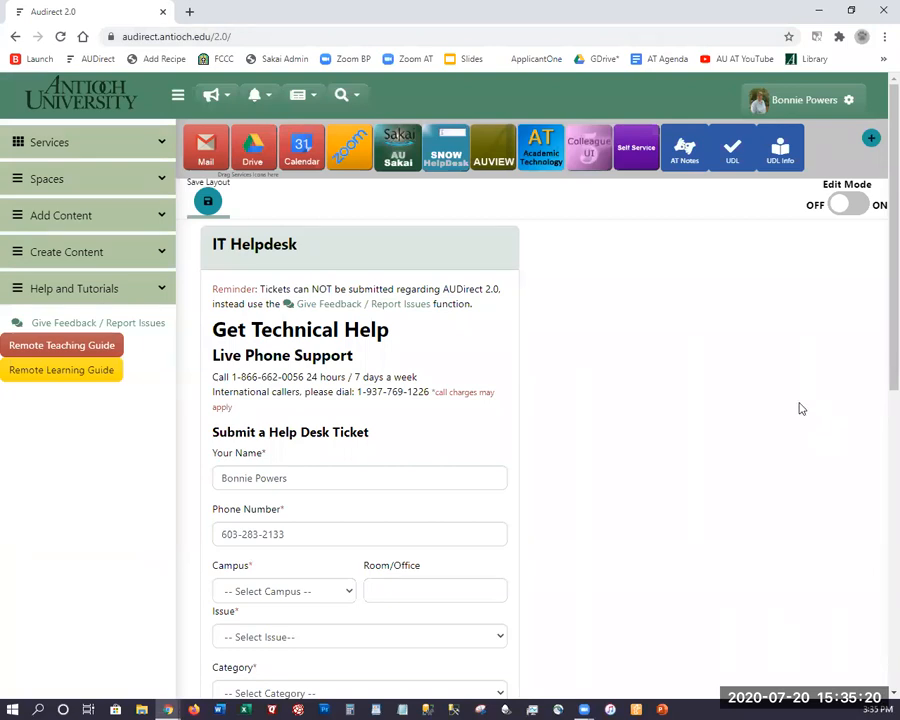
{"action": "left_click", "coordinate": [120, 147]}
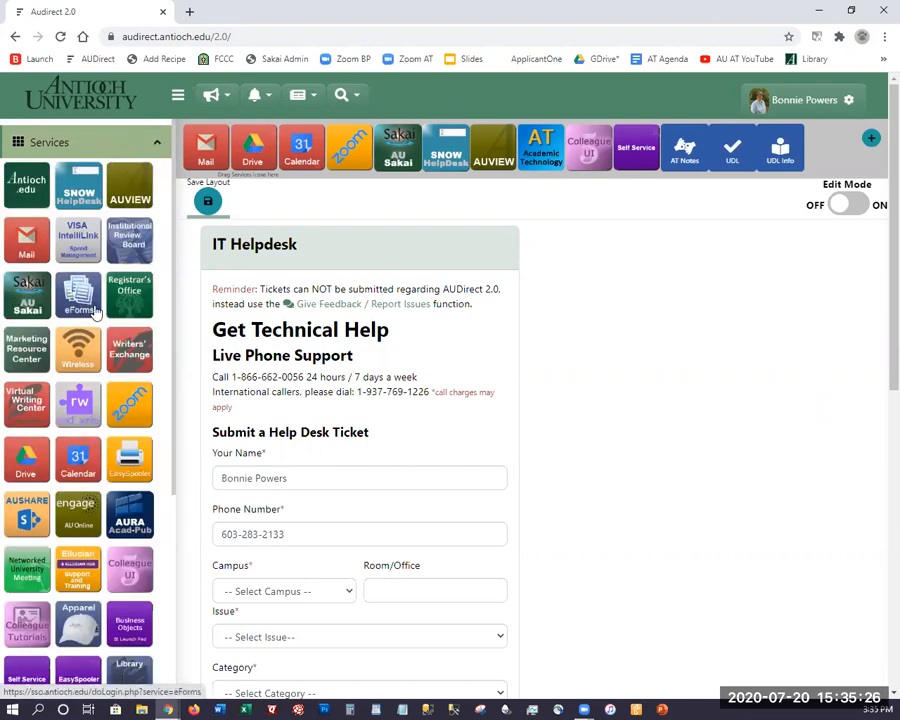
{"action": "scroll", "coordinate": [130, 410], "scroll_direction": "down", "scroll_amount": 3}
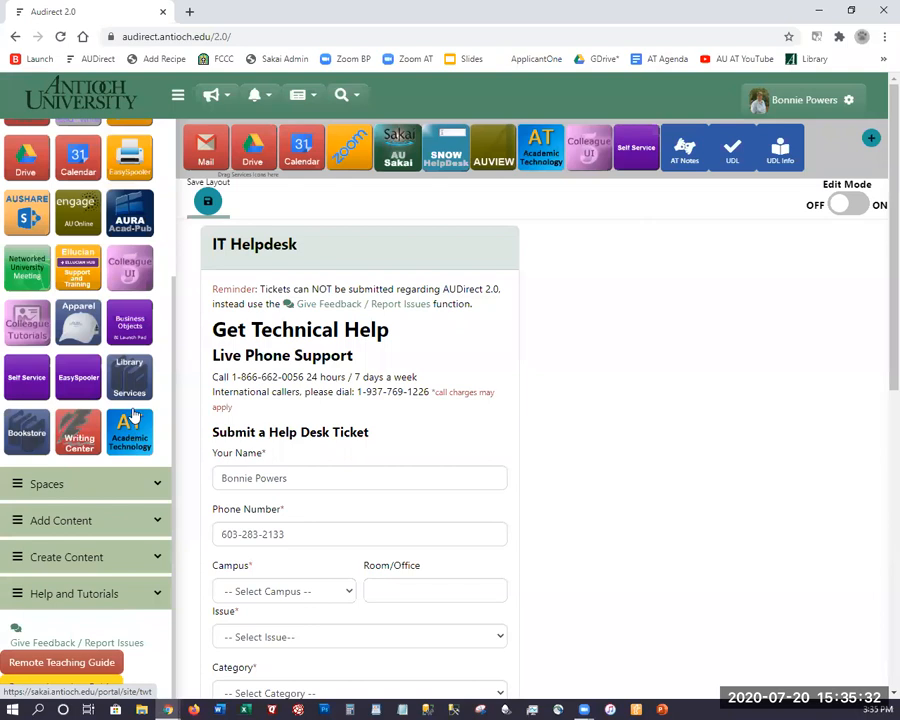
{"action": "scroll", "coordinate": [96, 140], "scroll_direction": "up", "scroll_amount": 3}
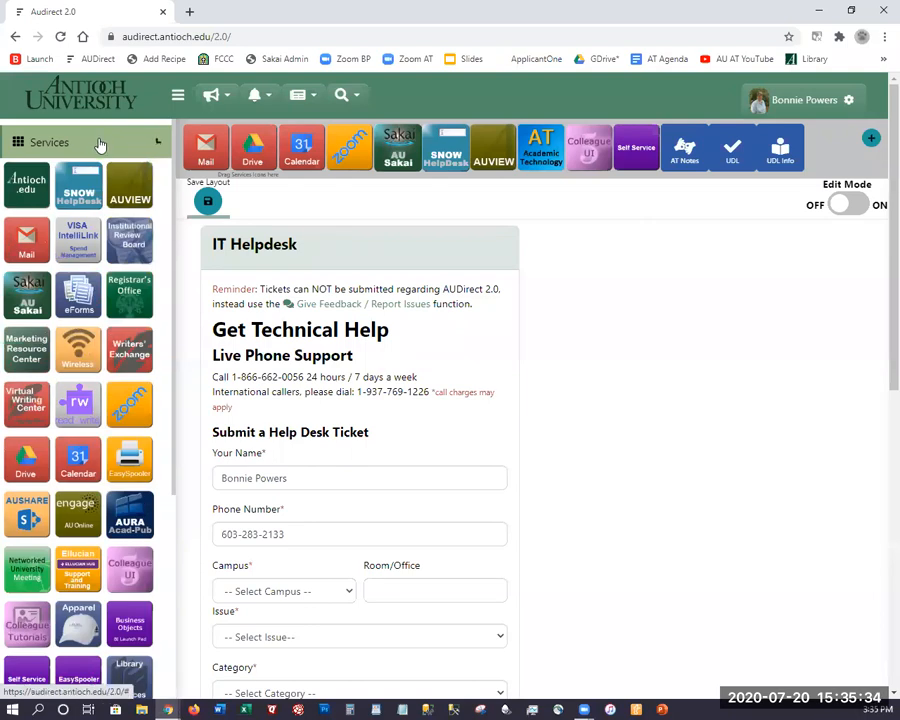
{"action": "left_click", "coordinate": [96, 140]}
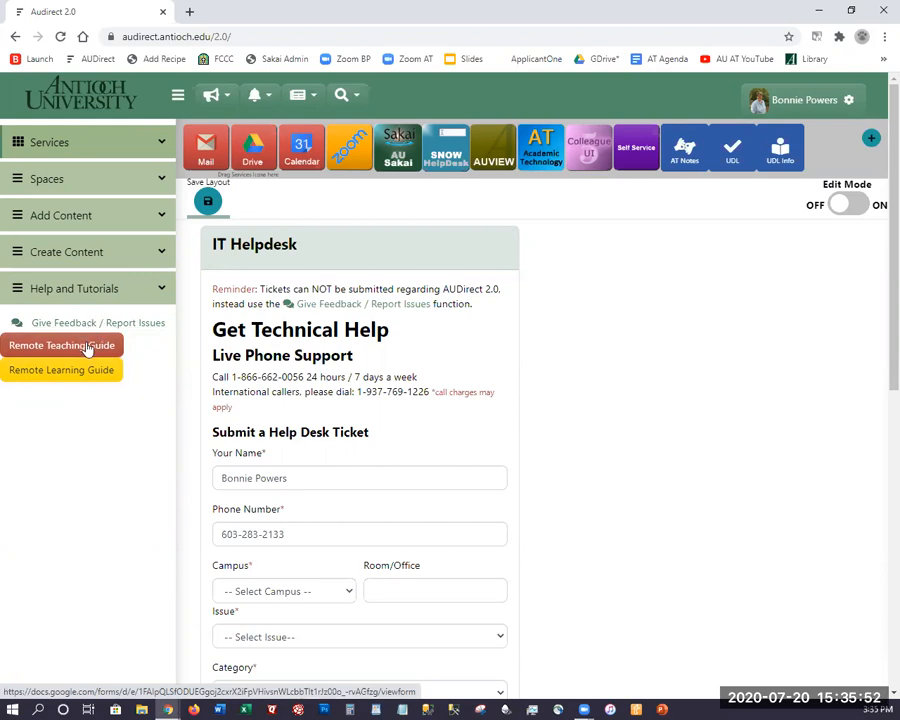
Add the VISA IntelliLink tile to the top tile bar after Zoom and save the layout.
{"action": "left_click", "coordinate": [124, 146]}
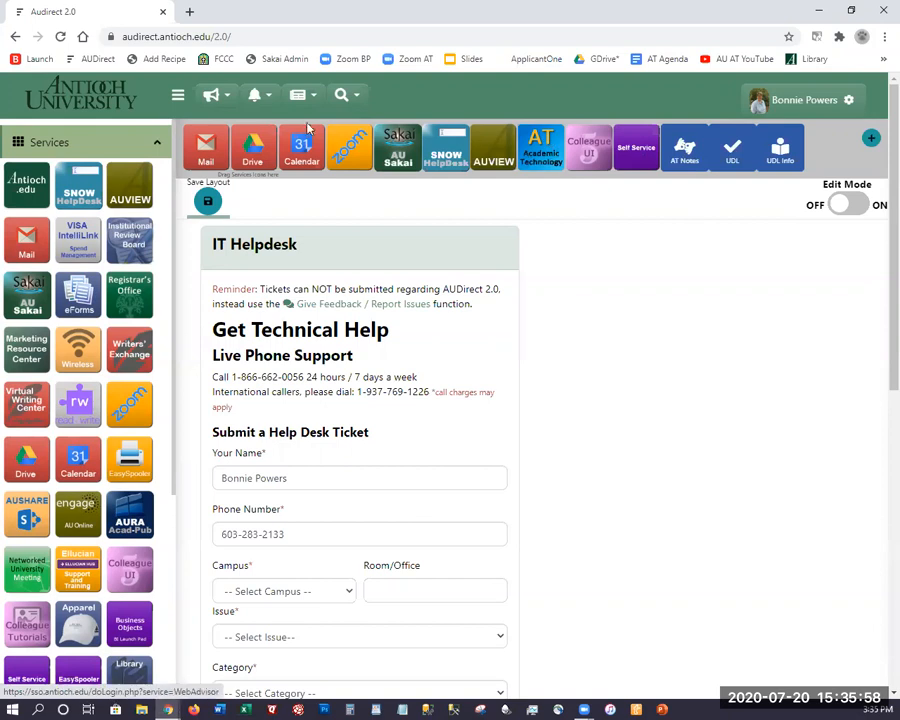
{"action": "left_click_drag", "start_coordinate": [72, 247], "coordinate": [394, 157]}
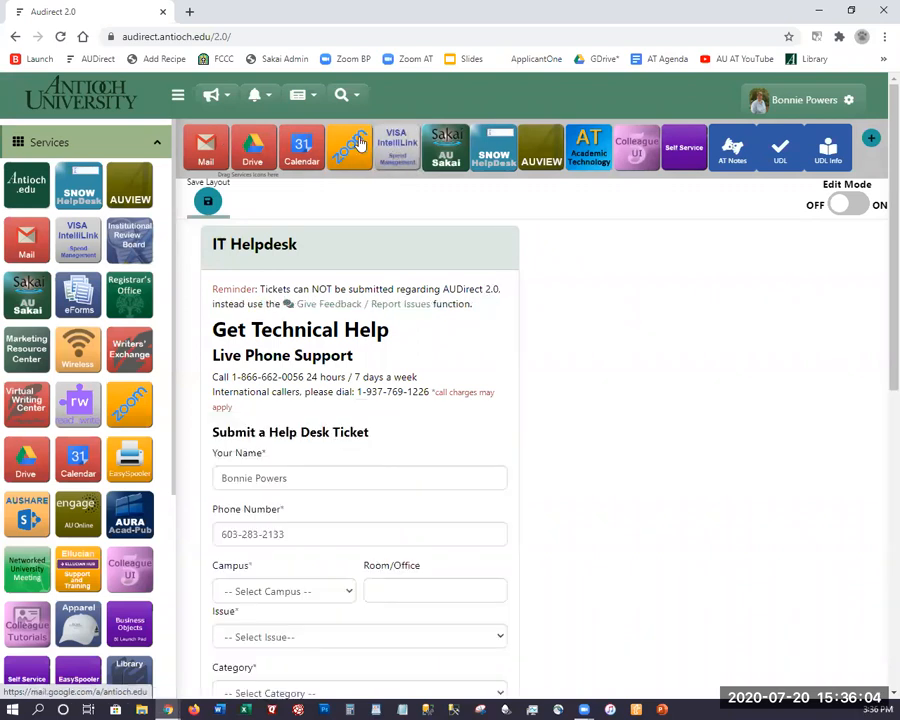
{"action": "left_click", "coordinate": [207, 203]}
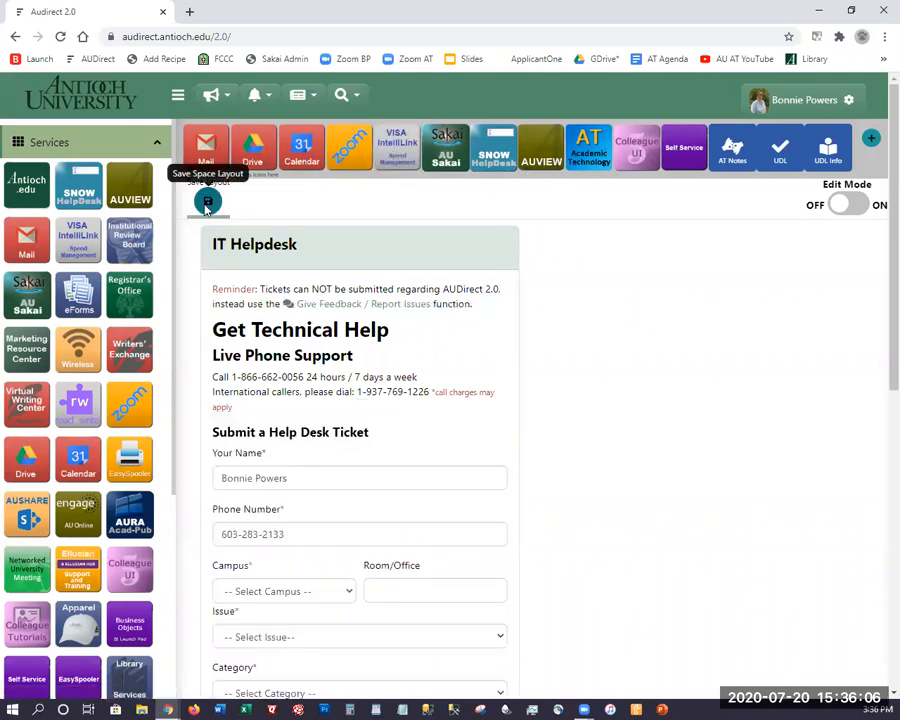
{"action": "left_click", "coordinate": [89, 150]}
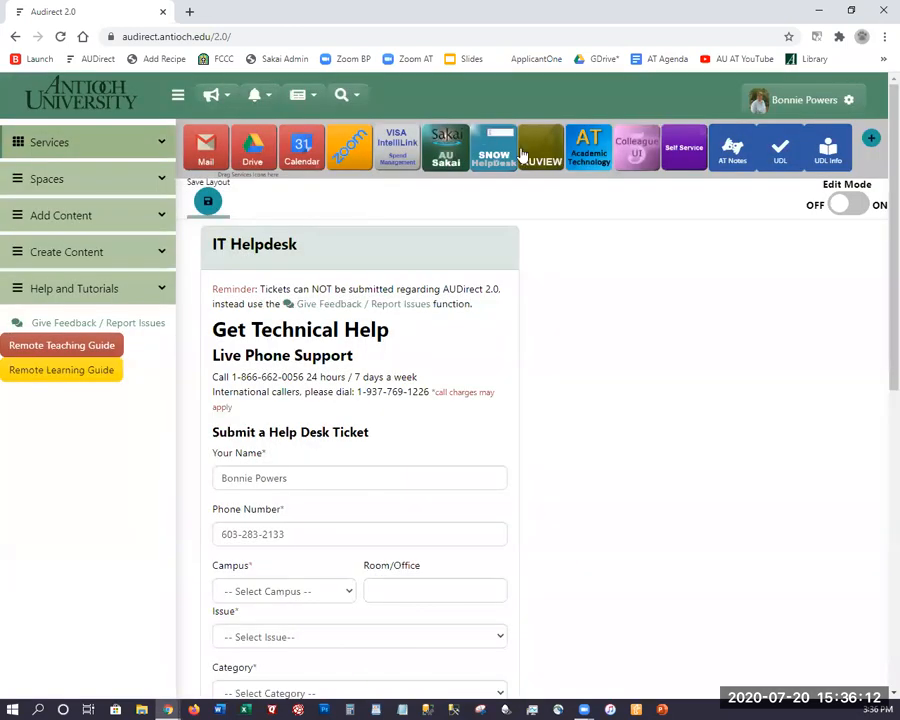
Launch AU Sakai from the tile bar in a new tab and scroll down its Overview page.
{"action": "left_click", "coordinate": [447, 152]}
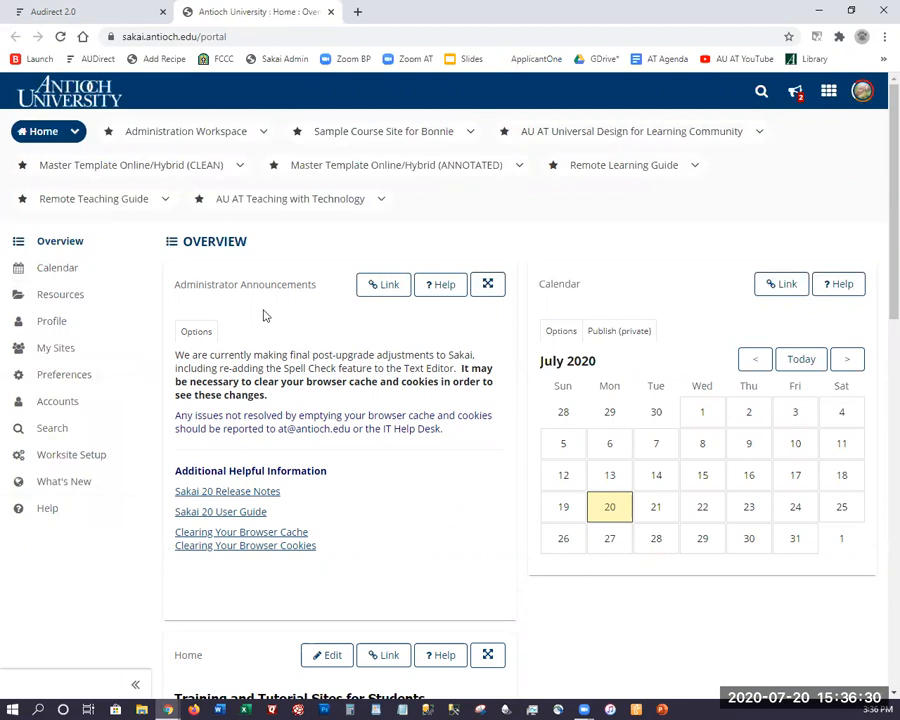
{"action": "scroll", "coordinate": [270, 330], "scroll_direction": "down", "scroll_amount": 2}
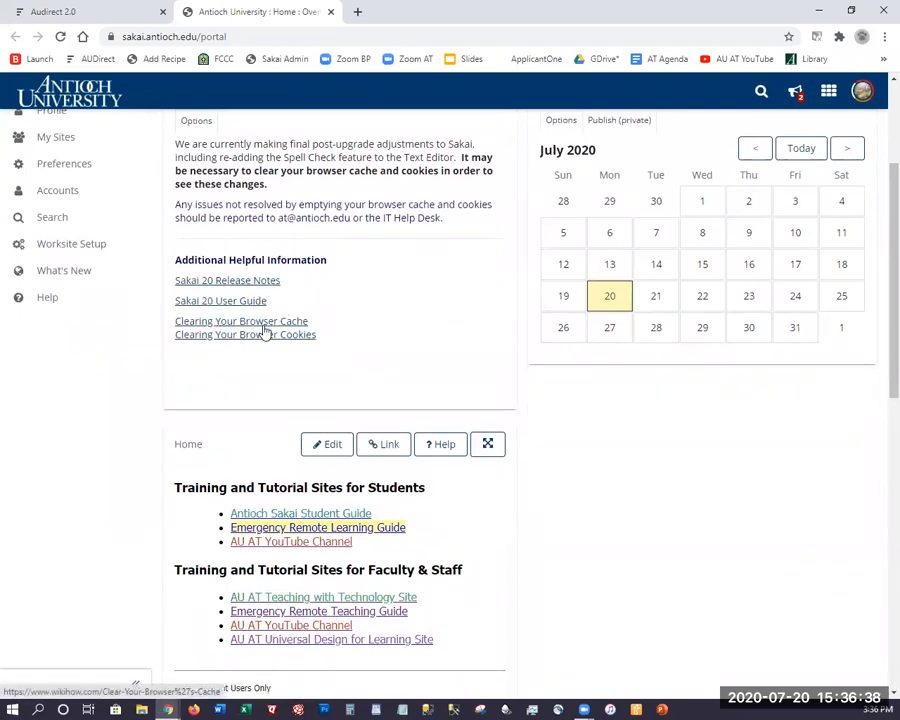
{"action": "scroll", "coordinate": [253, 348], "scroll_direction": "down", "scroll_amount": 1}
{"action": "scroll", "coordinate": [253, 353], "scroll_direction": "down", "scroll_amount": 3}
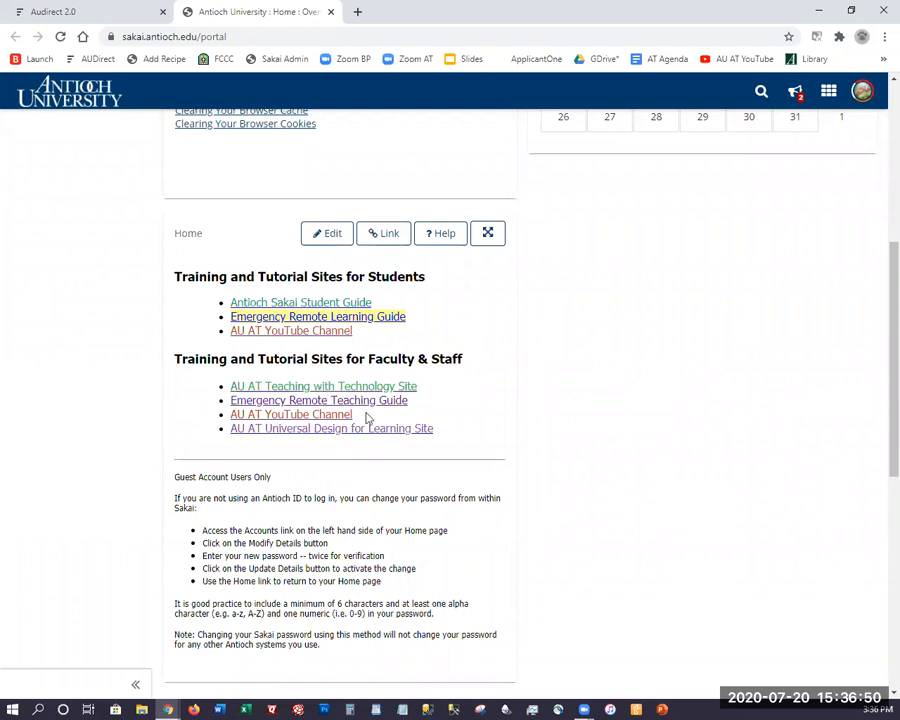
{"action": "left_click_drag", "start_coordinate": [430, 404], "coordinate": [222, 405]}
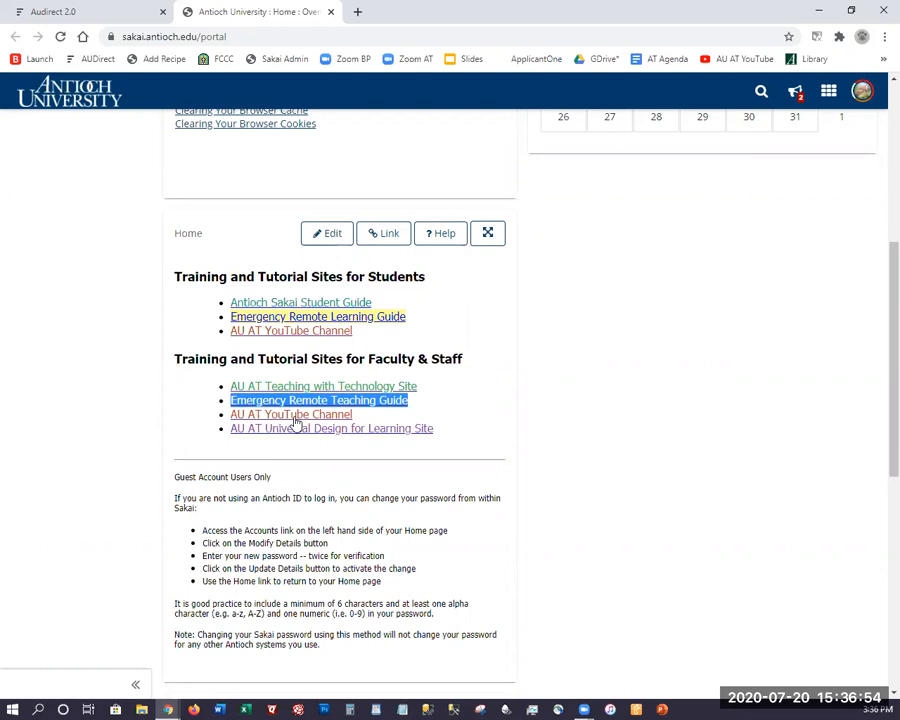
{"action": "left_click_drag", "start_coordinate": [364, 417], "coordinate": [223, 416]}
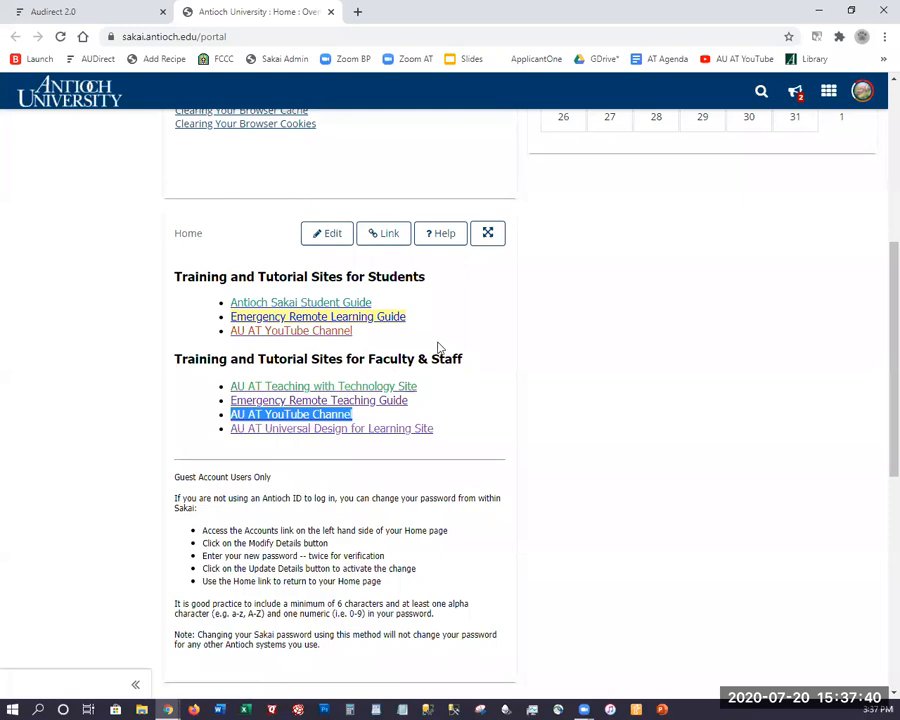
{"action": "scroll", "coordinate": [437, 347], "scroll_direction": "down", "scroll_amount": 3}
{"action": "scroll", "coordinate": [440, 346], "scroll_direction": "up", "scroll_amount": 4}
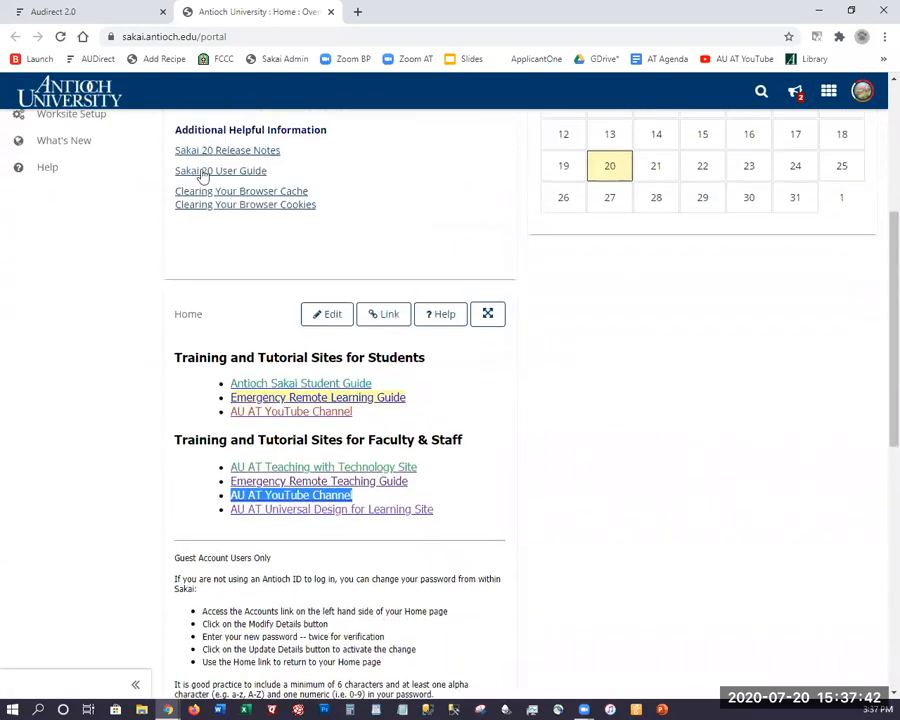
{"action": "scroll", "coordinate": [60, 150], "scroll_direction": "up", "scroll_amount": 4}
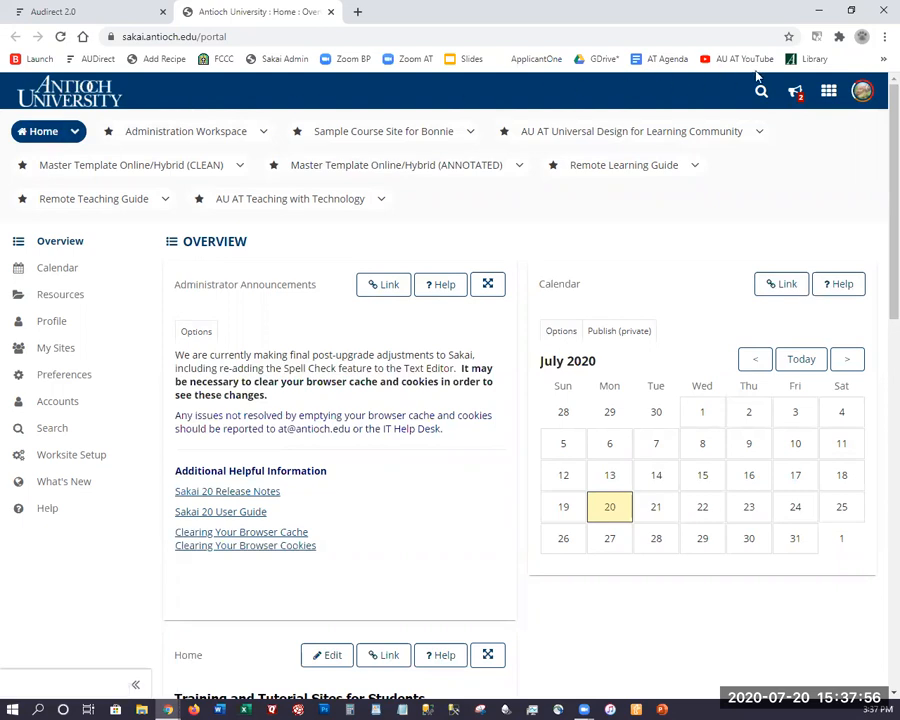
{"action": "left_click", "coordinate": [828, 96]}
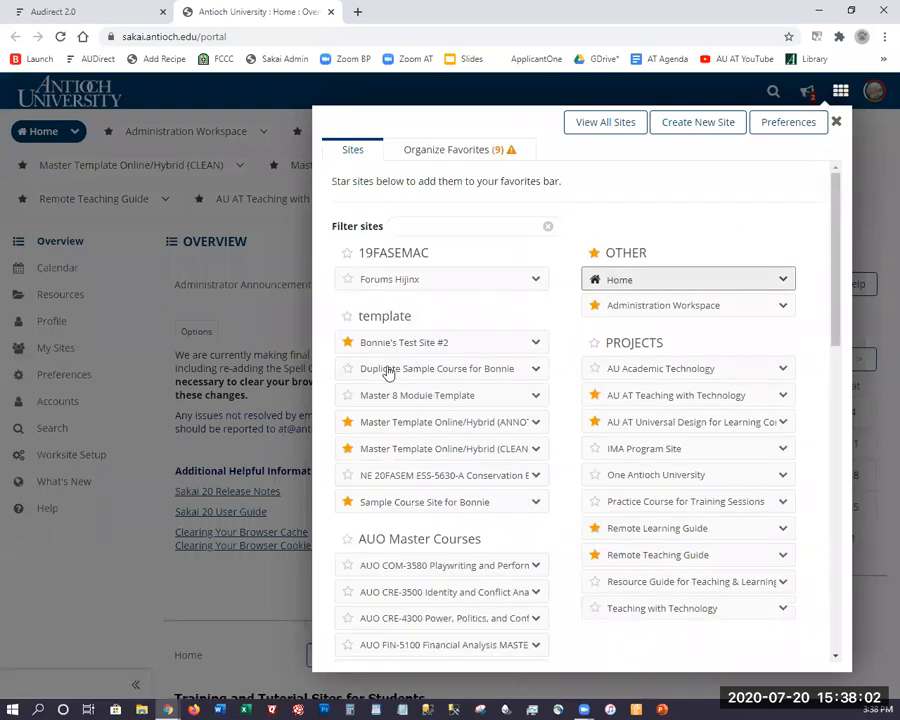
{"action": "left_click", "coordinate": [348, 370]}
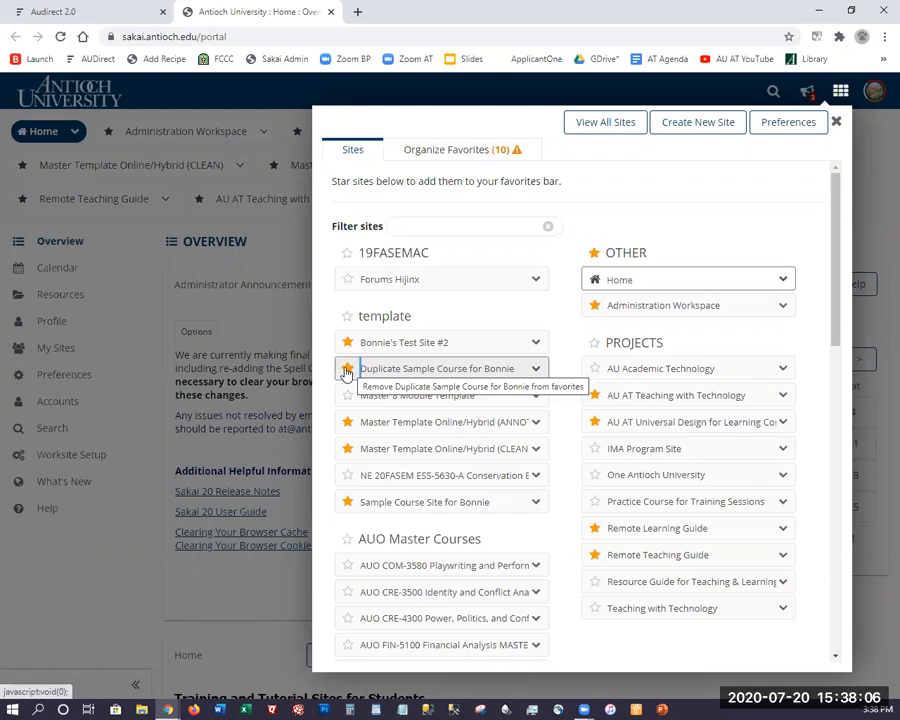
{"action": "left_click", "coordinate": [346, 371]}
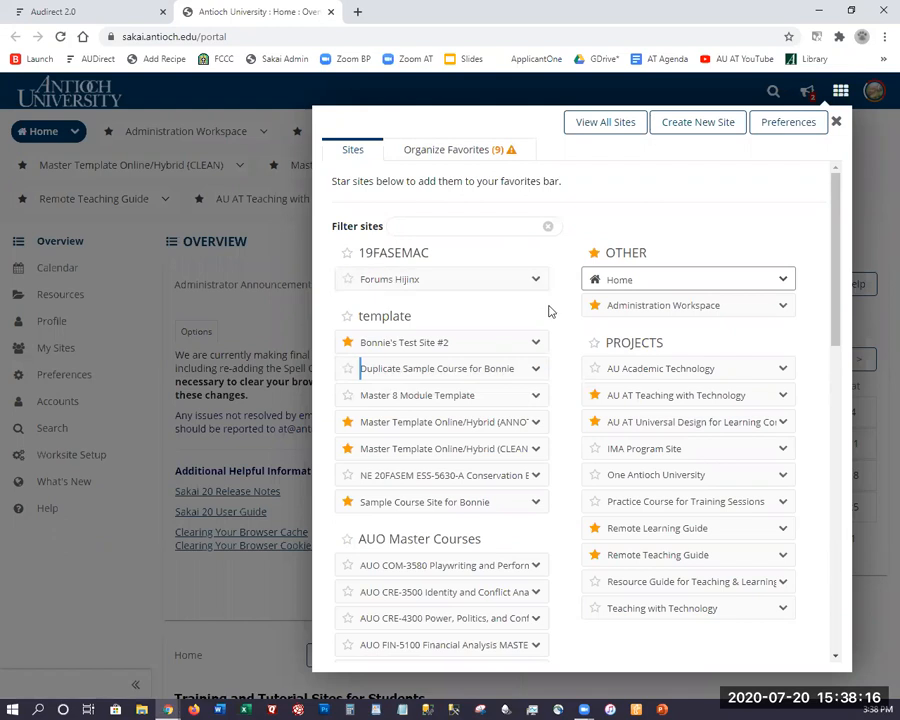
{"action": "scroll", "coordinate": [556, 324], "scroll_direction": "down", "scroll_amount": 2}
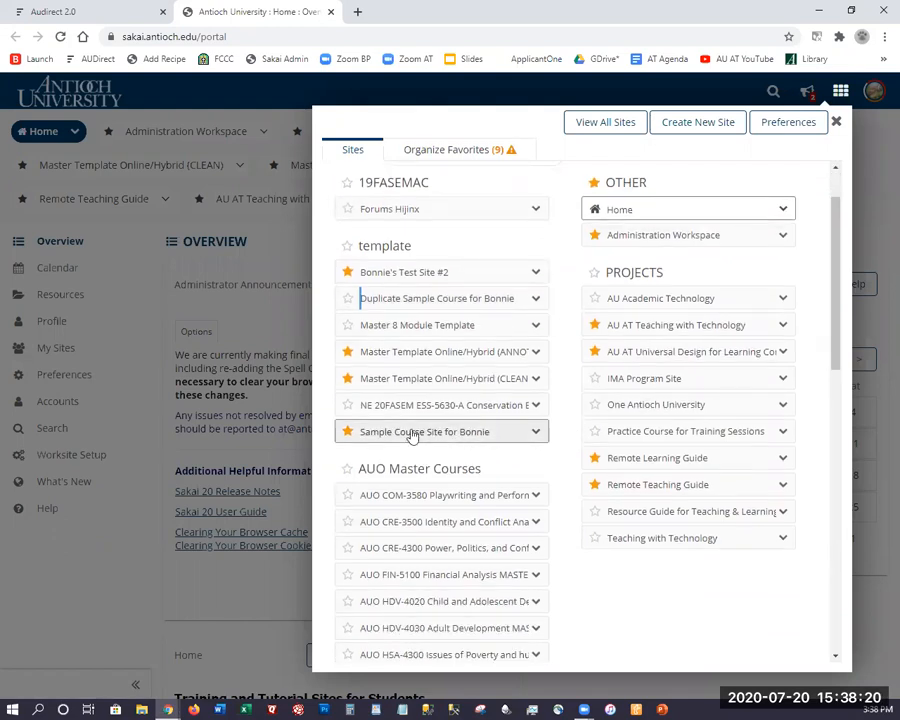
{"action": "scroll", "coordinate": [446, 362], "scroll_direction": "down", "scroll_amount": 10}
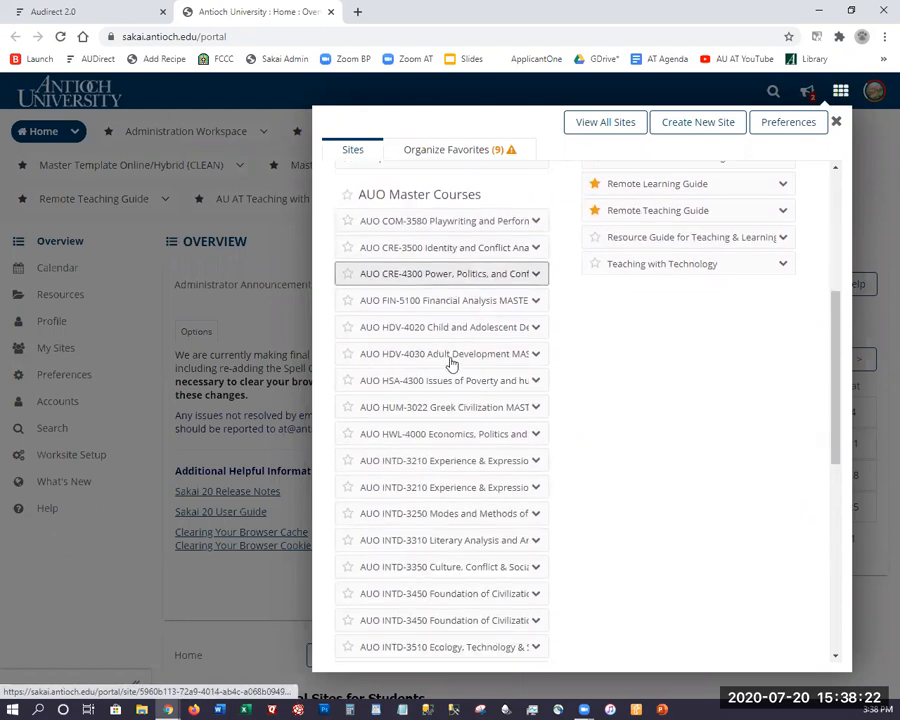
{"action": "left_click", "coordinate": [460, 152]}
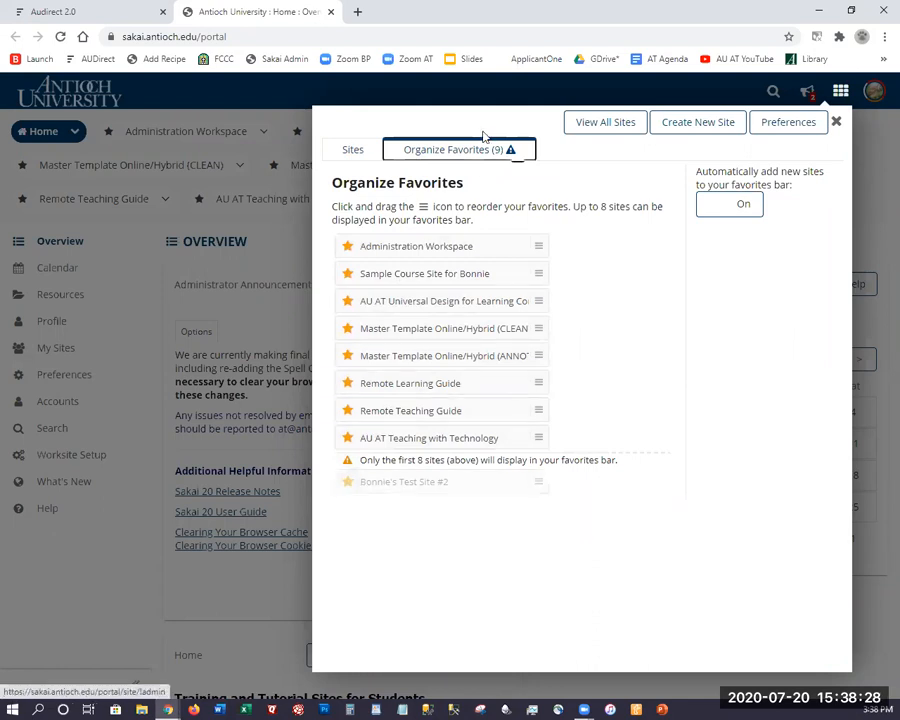
{"action": "left_click", "coordinate": [836, 122]}
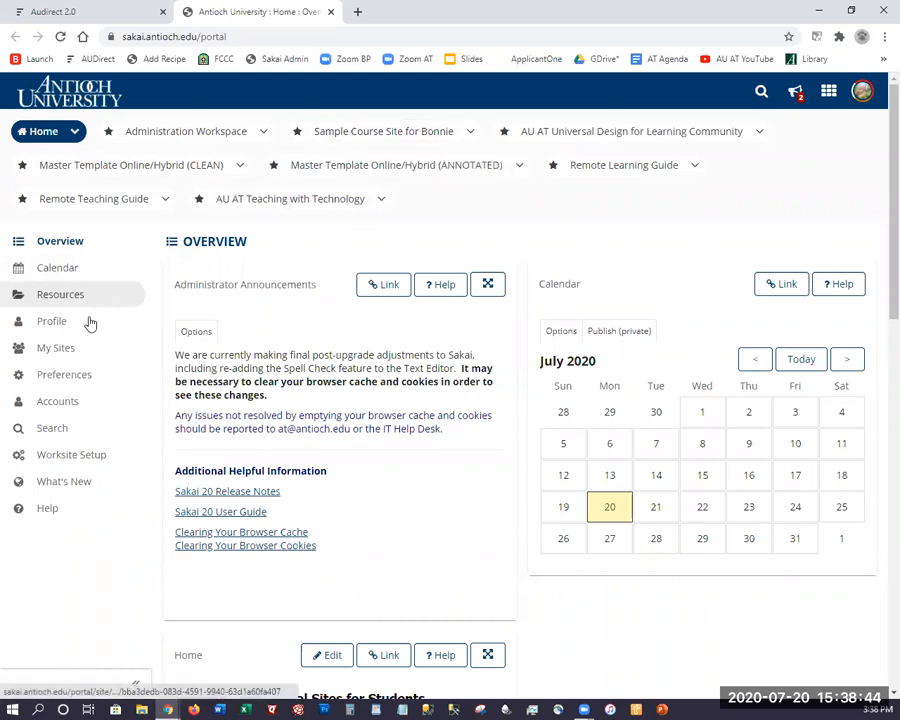
Browse the My Sites table of 56 worksites, then close the sites panel.
{"action": "left_click", "coordinate": [56, 347]}
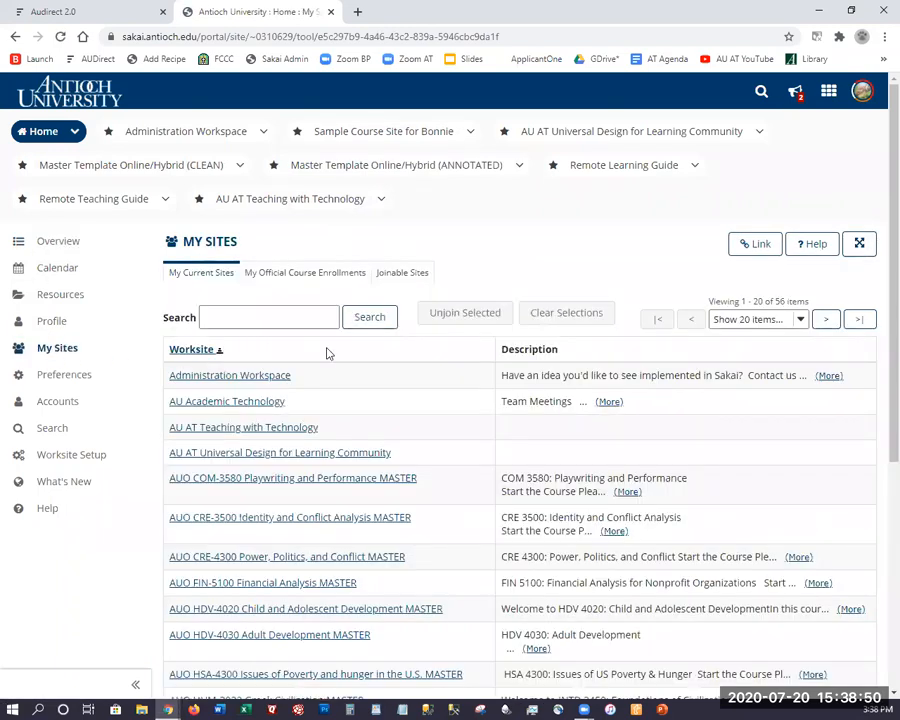
{"action": "scroll", "coordinate": [326, 352], "scroll_direction": "down", "scroll_amount": 3}
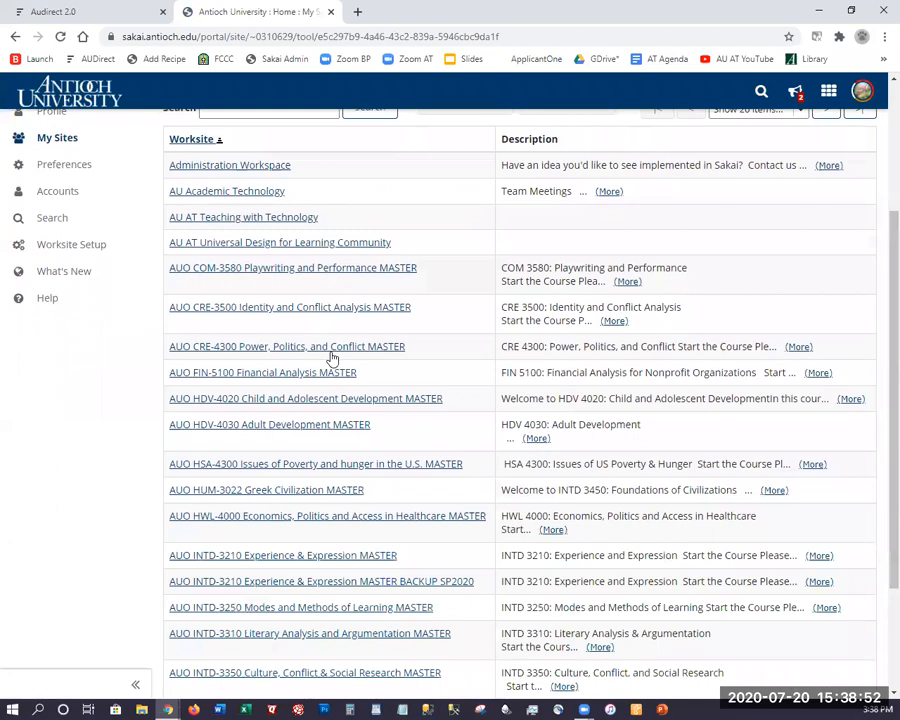
{"action": "scroll", "coordinate": [332, 358], "scroll_direction": "down", "scroll_amount": 3}
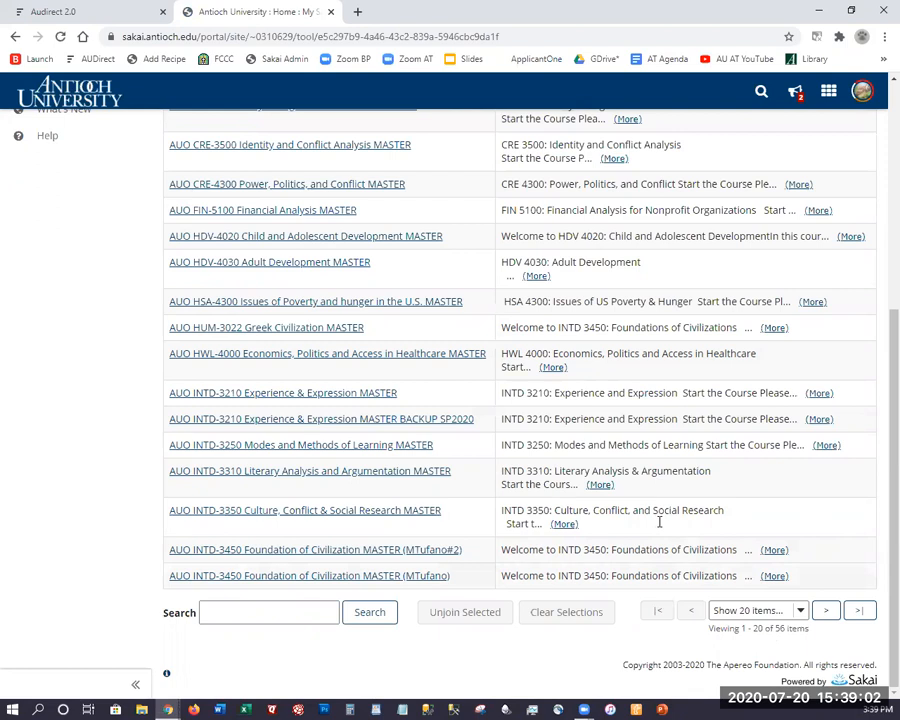
{"action": "scroll", "coordinate": [492, 399], "scroll_direction": "up", "scroll_amount": 5}
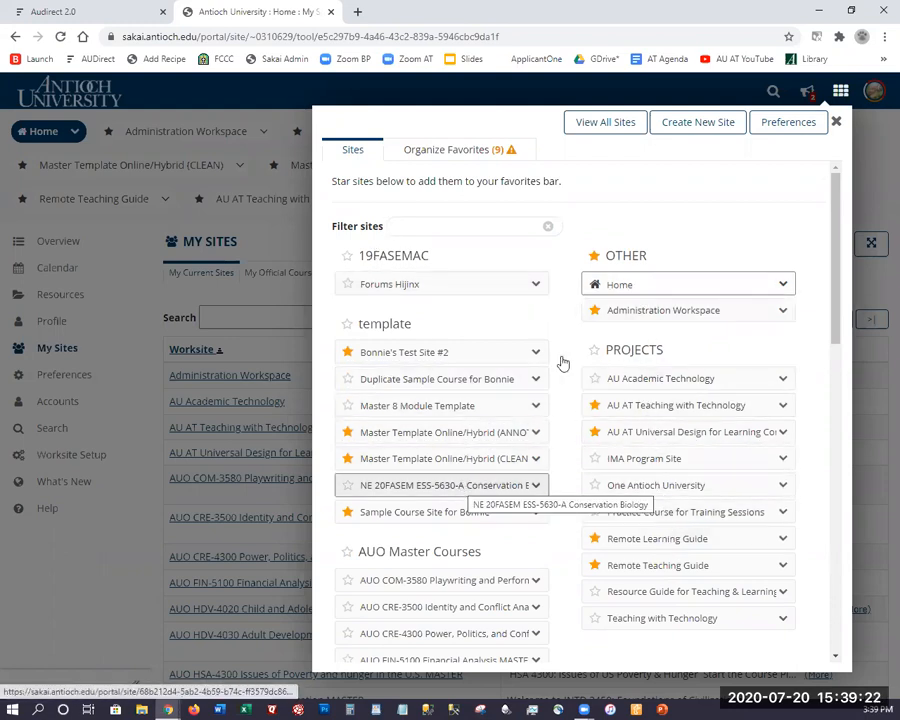
{"action": "left_click", "coordinate": [835, 122]}
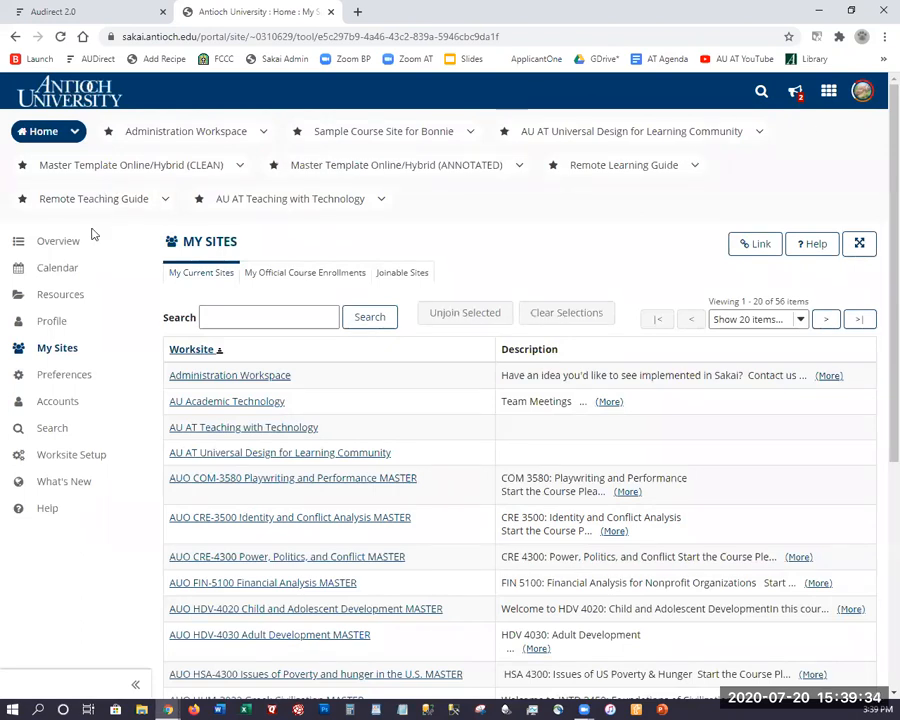
Try America/Los Angeles as the time zone, cancel it, and open Sample Course Site for Bonnie.
{"action": "left_click", "coordinate": [62, 380]}
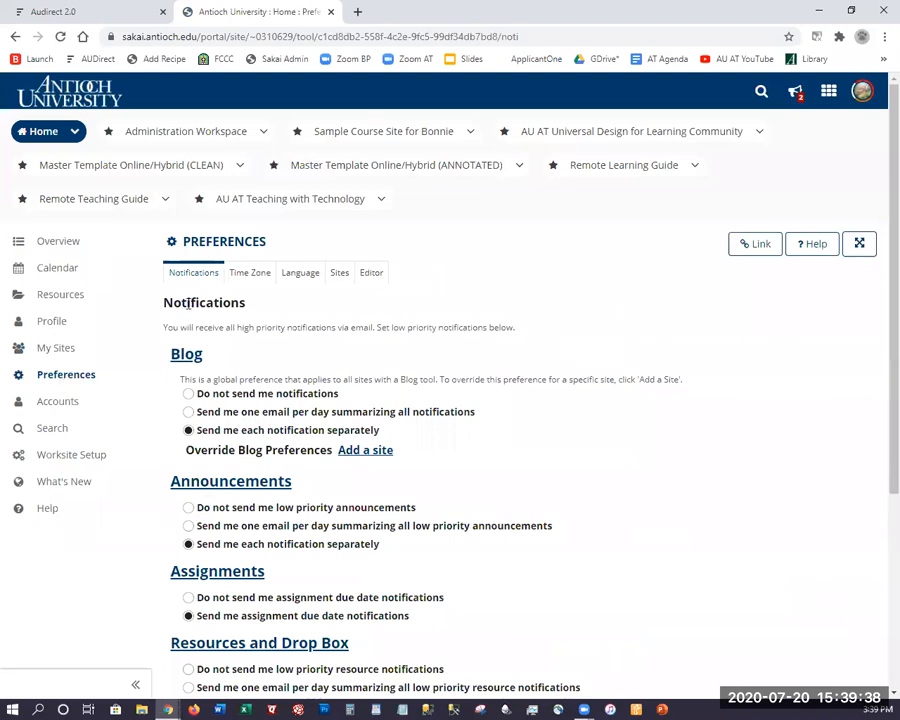
{"action": "left_click", "coordinate": [255, 274]}
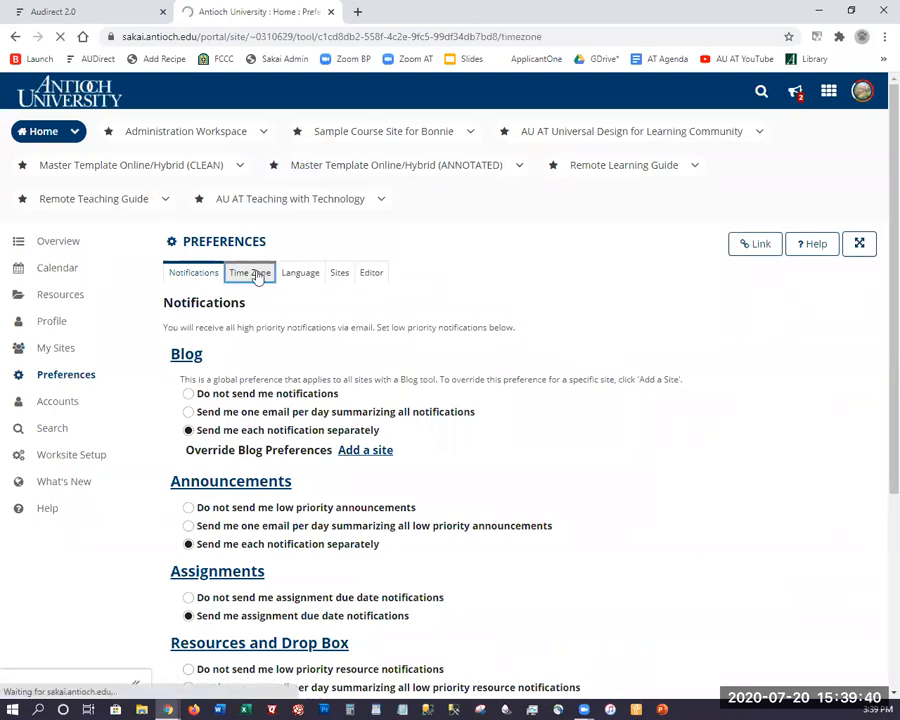
{"action": "scroll", "coordinate": [250, 402], "scroll_direction": "down", "scroll_amount": 2}
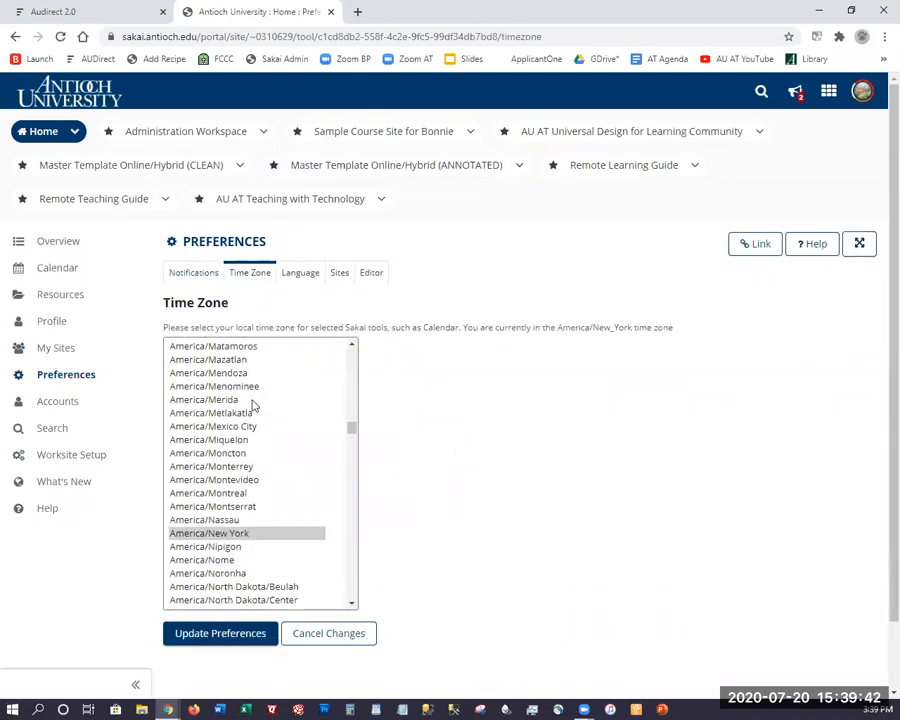
{"action": "scroll", "coordinate": [253, 404], "scroll_direction": "down", "scroll_amount": 2}
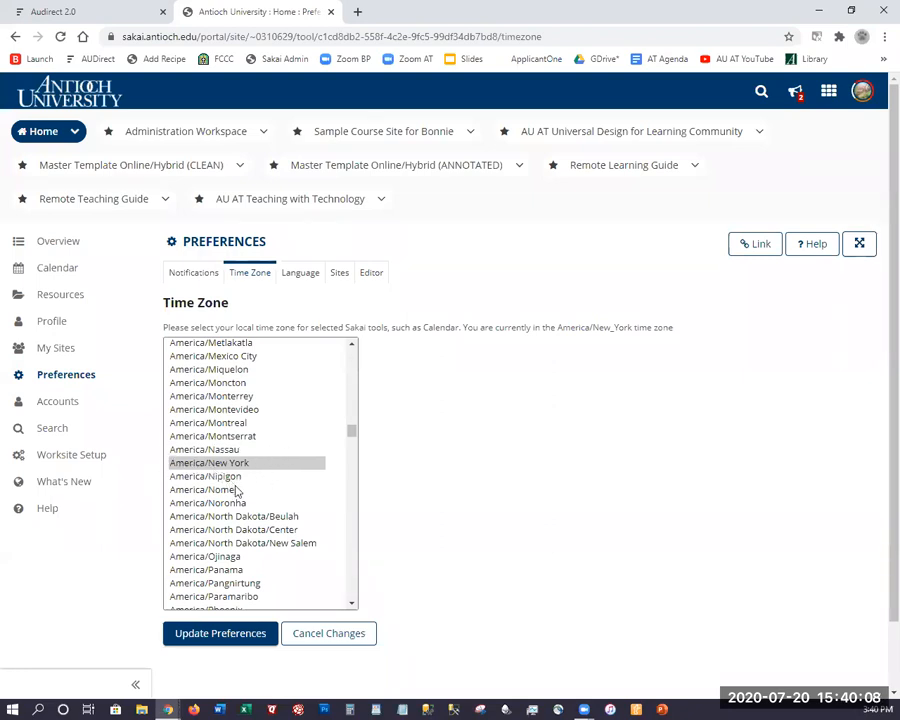
{"action": "scroll", "coordinate": [256, 466], "scroll_direction": "up", "scroll_amount": 2}
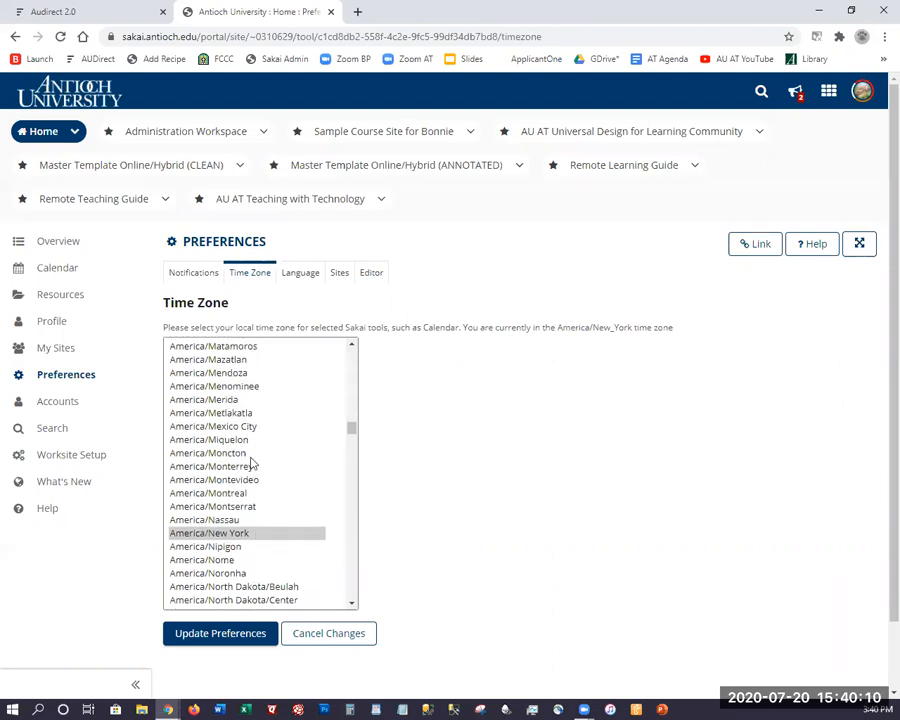
{"action": "scroll", "coordinate": [252, 462], "scroll_direction": "up", "scroll_amount": 2}
{"action": "scroll", "coordinate": [245, 446], "scroll_direction": "up", "scroll_amount": 4}
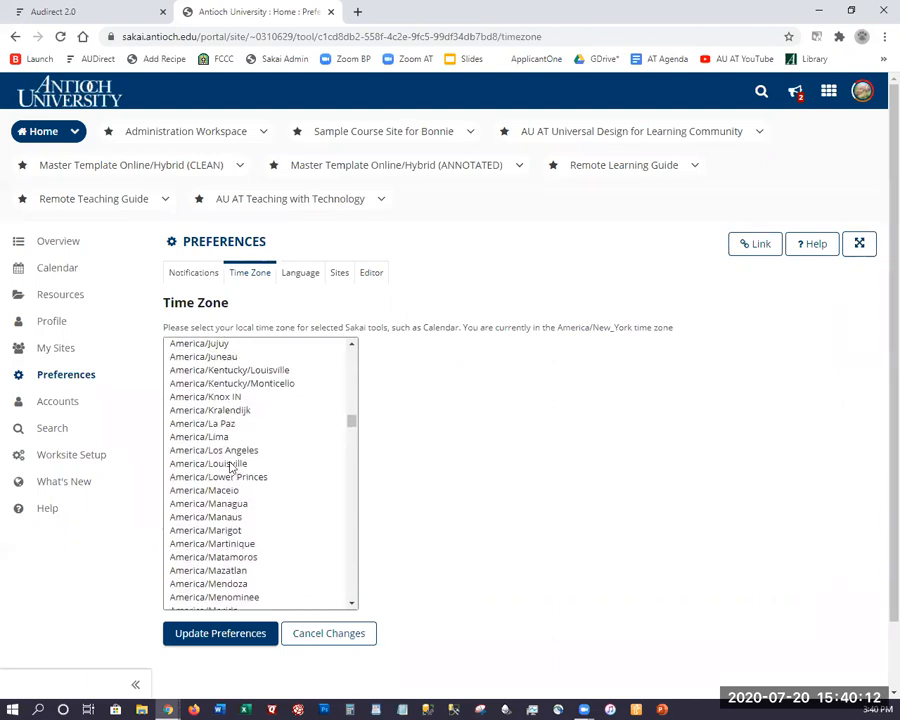
{"action": "left_click", "coordinate": [260, 450]}
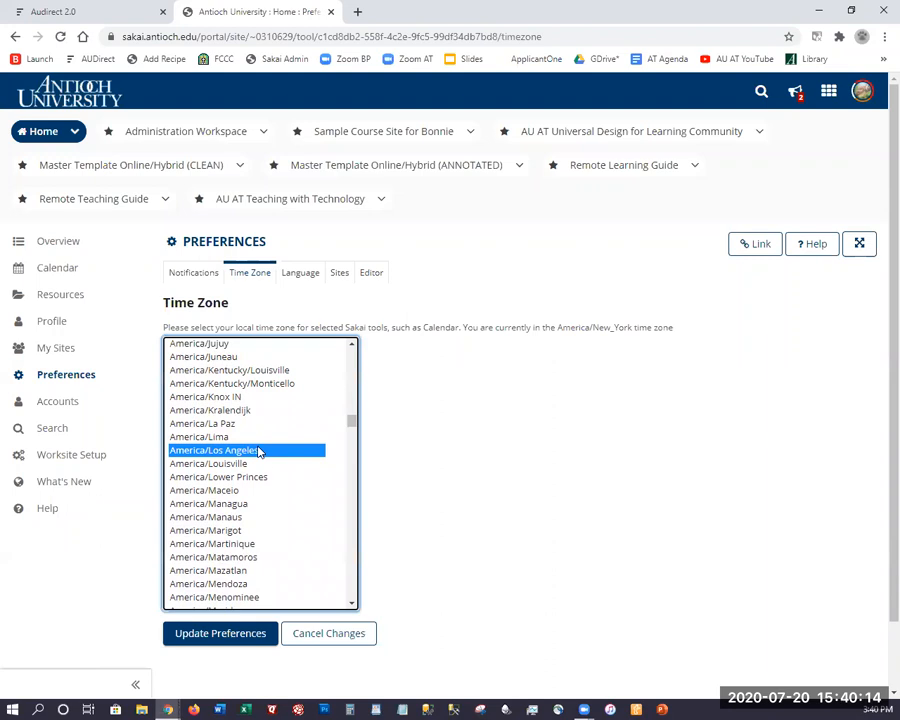
{"action": "left_click", "coordinate": [310, 640]}
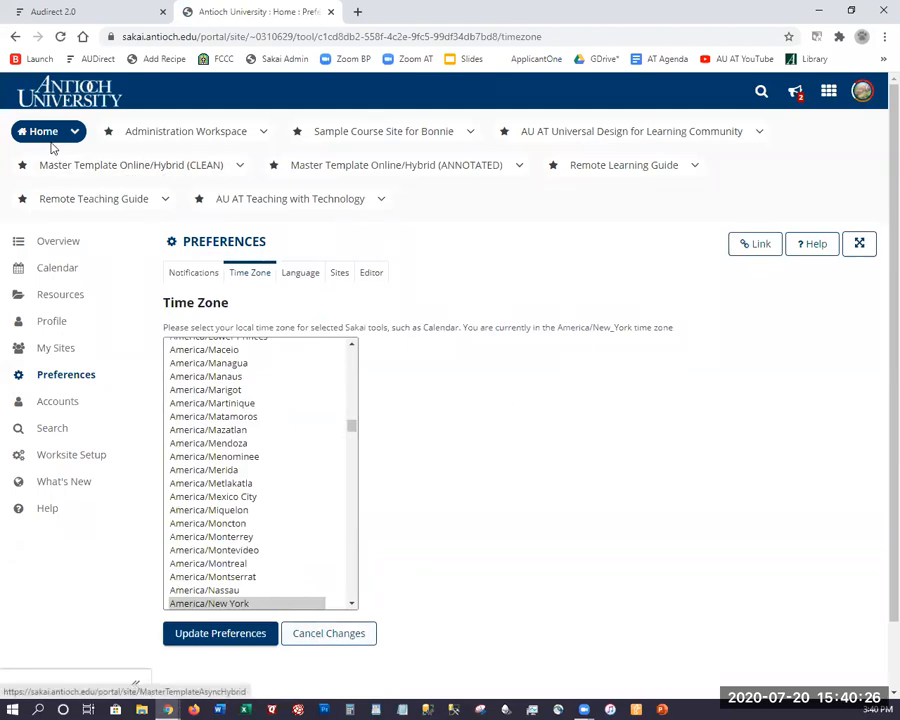
{"action": "left_click", "coordinate": [366, 133]}
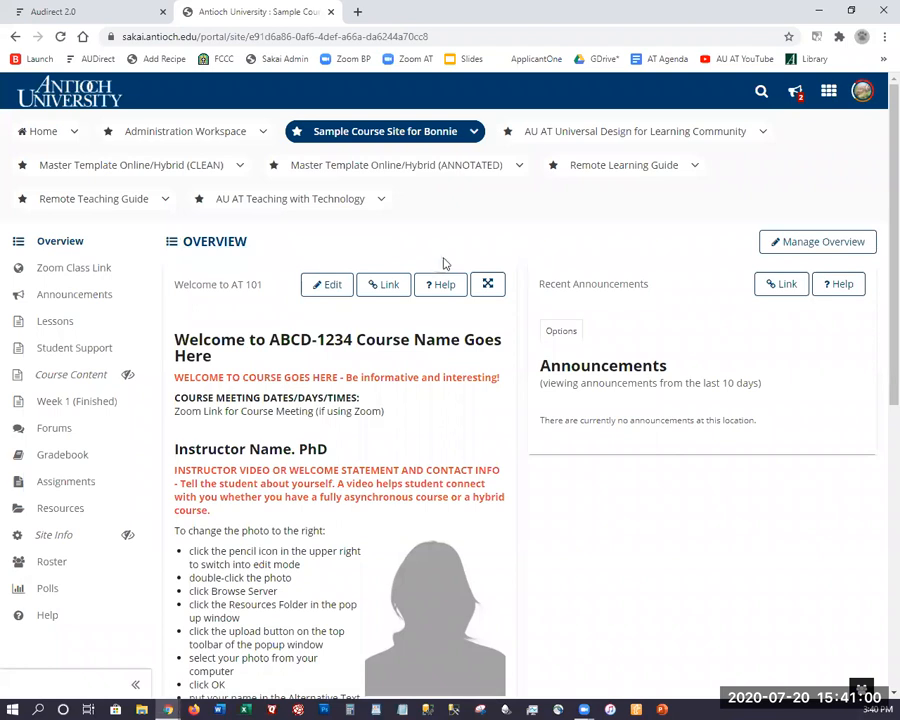
{"action": "scroll", "coordinate": [442, 260], "scroll_direction": "down", "scroll_amount": 1}
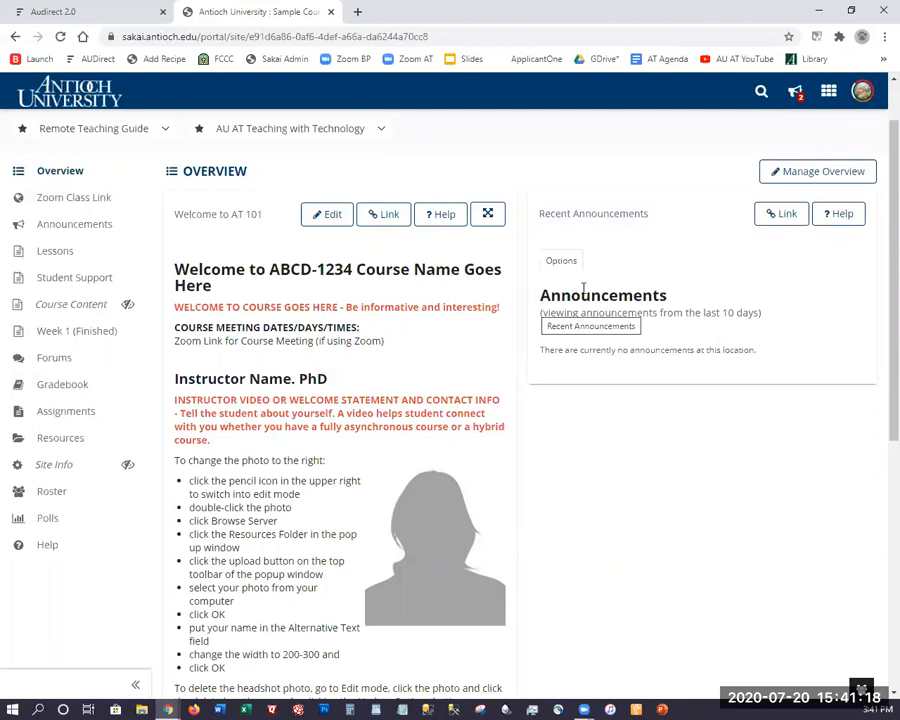
{"action": "scroll", "coordinate": [613, 354], "scroll_direction": "up", "scroll_amount": 2}
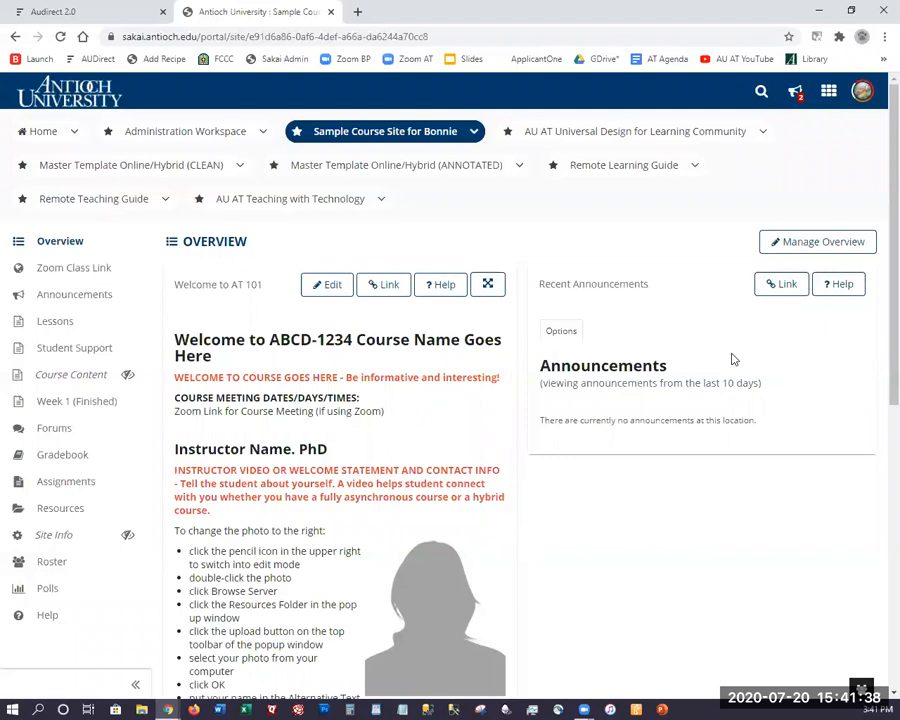
{"action": "left_click", "coordinate": [816, 245]}
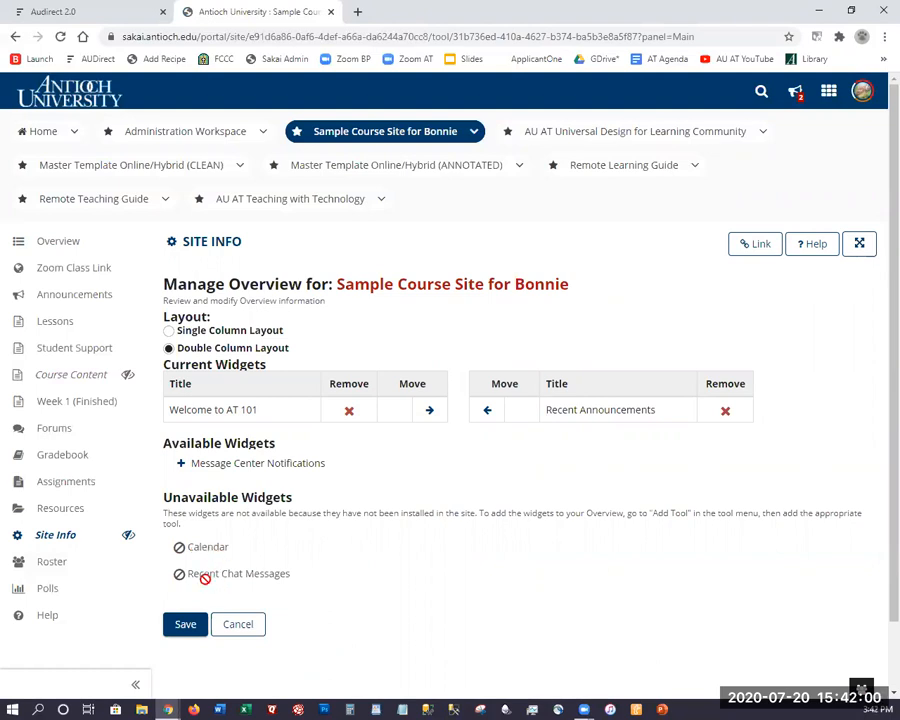
{"action": "left_click", "coordinate": [87, 246]}
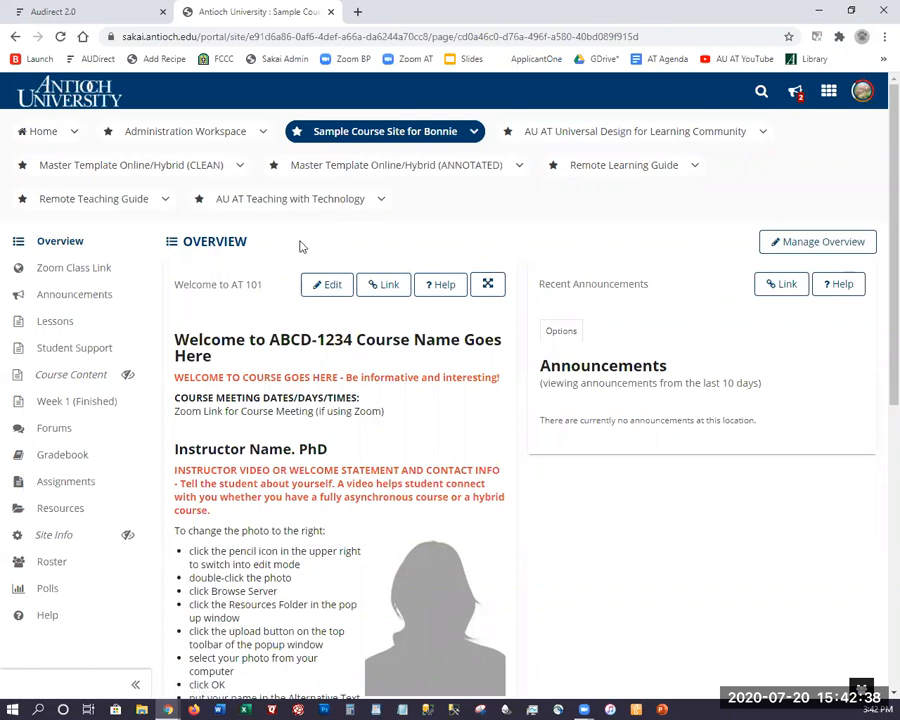
{"action": "scroll", "coordinate": [300, 246], "scroll_direction": "down", "scroll_amount": 1}
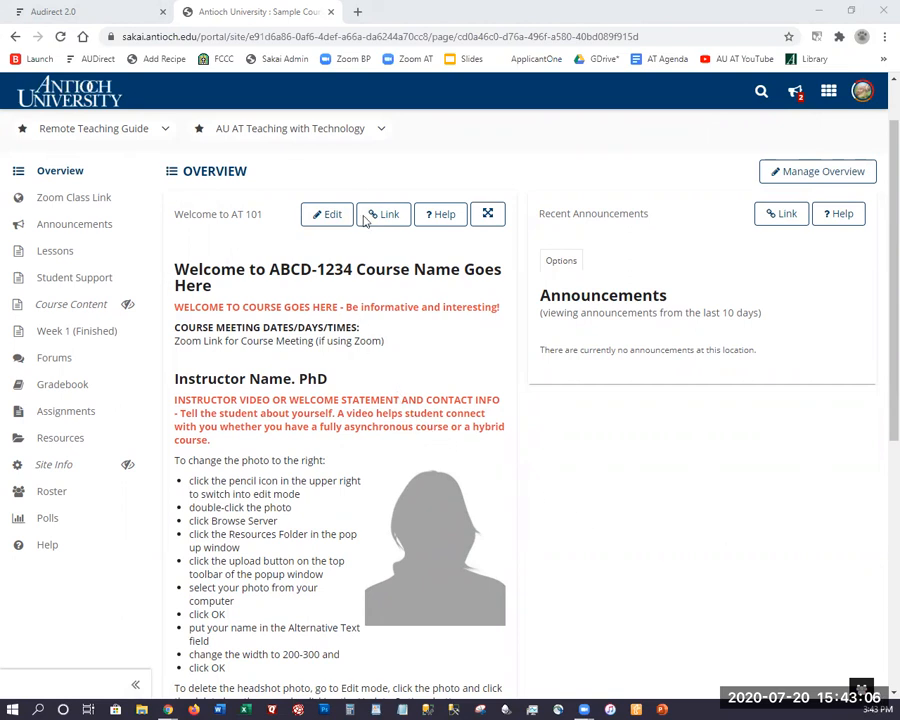
{"action": "scroll", "coordinate": [391, 137], "scroll_direction": "up", "scroll_amount": 1}
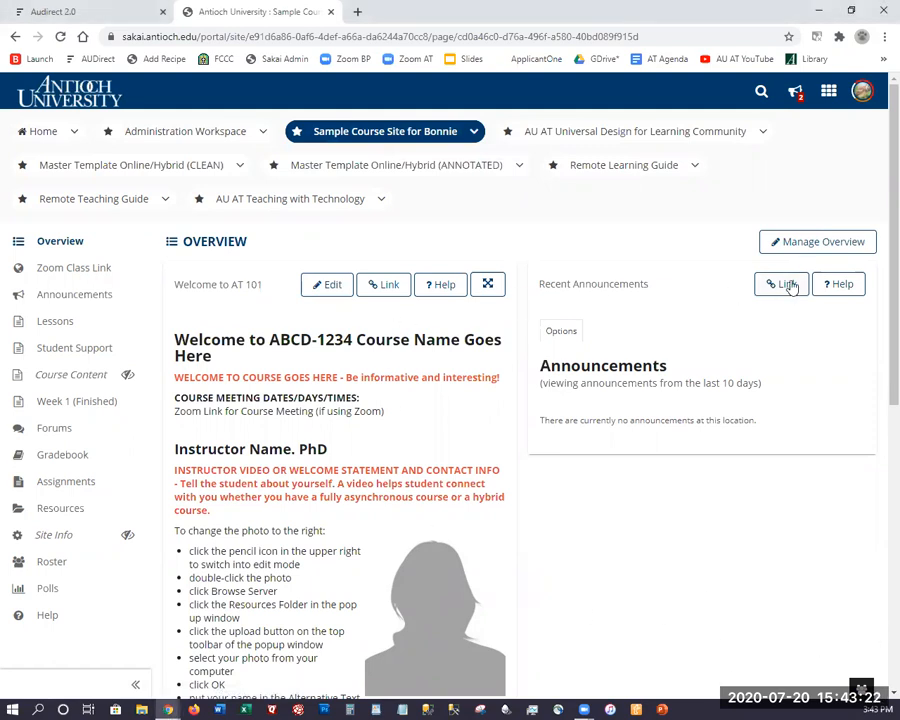
Edit the Welcome to AT 101 overview and enlarge its description editor.
{"action": "left_click", "coordinate": [327, 287]}
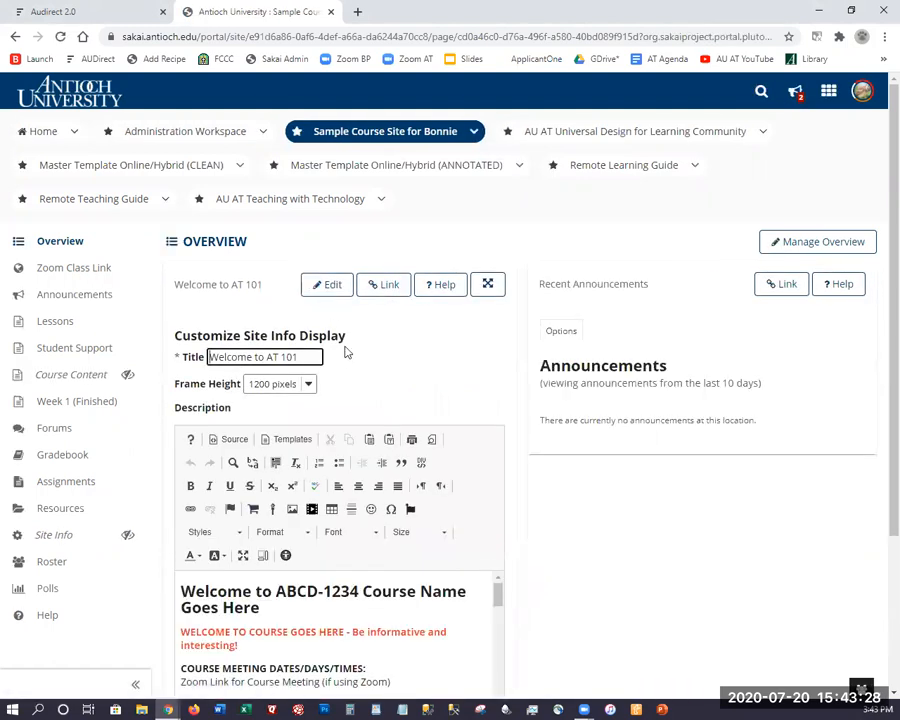
{"action": "scroll", "coordinate": [344, 350], "scroll_direction": "down", "scroll_amount": 2}
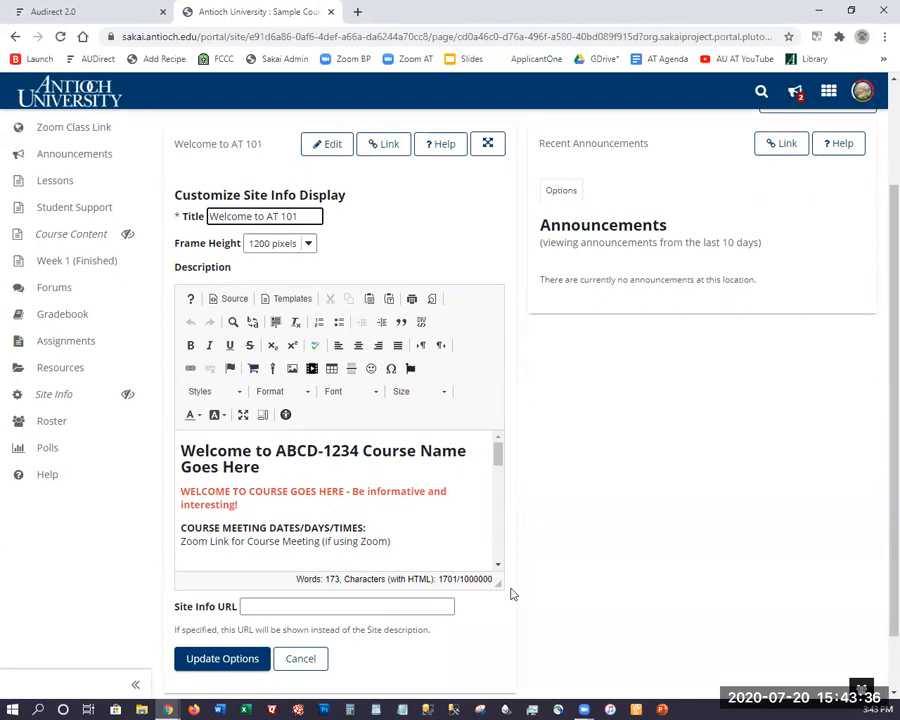
{"action": "left_click_drag", "start_coordinate": [500, 583], "coordinate": [831, 715]}
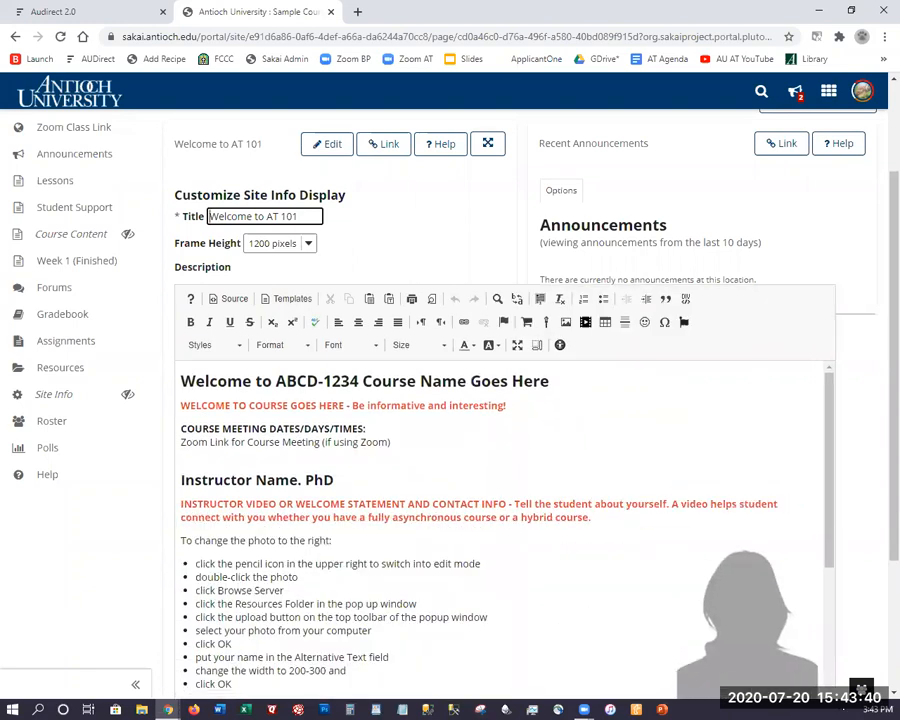
{"action": "scroll", "coordinate": [563, 561], "scroll_direction": "down", "scroll_amount": 3}
{"action": "scroll", "coordinate": [636, 396], "scroll_direction": "up", "scroll_amount": 2}
{"action": "left_click_drag", "start_coordinate": [829, 464], "coordinate": [893, 528]}
{"action": "scroll", "coordinate": [343, 254], "scroll_direction": "up", "scroll_amount": 1}
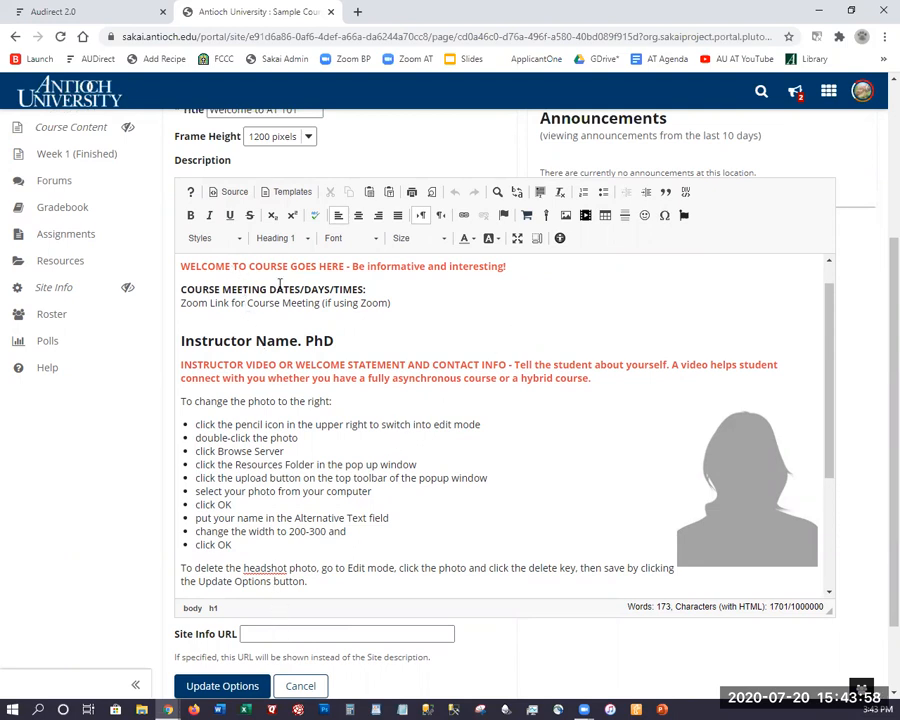
Change the heading's course code to PSYC-5500 and its course name to Intro to Therapy.
{"action": "scroll", "coordinate": [200, 288], "scroll_direction": "up", "scroll_amount": 1}
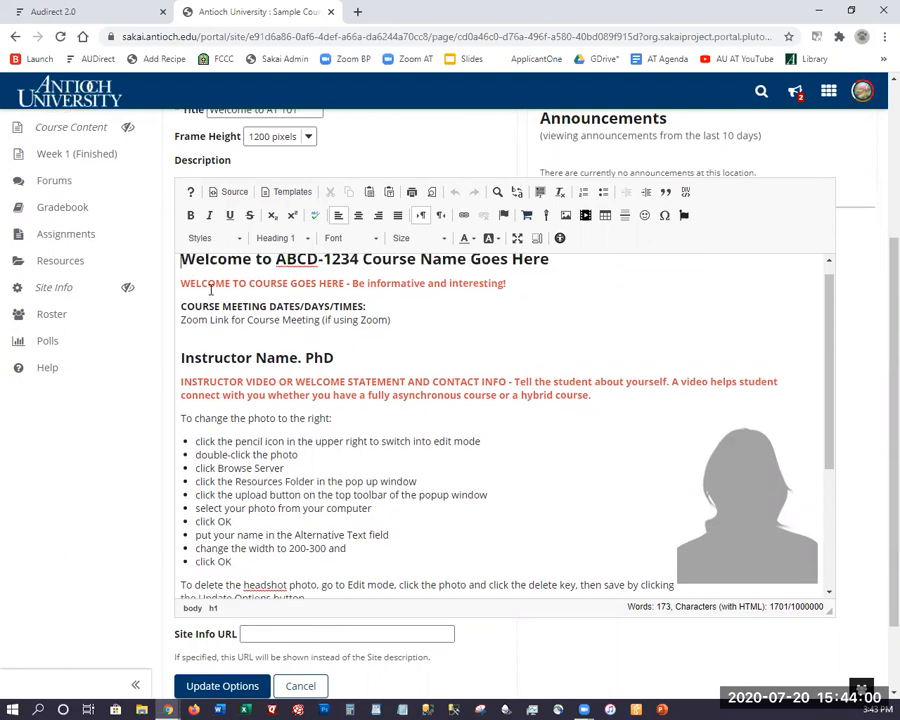
{"action": "scroll", "coordinate": [210, 288], "scroll_direction": "up", "scroll_amount": 1}
{"action": "left_click_drag", "start_coordinate": [276, 274], "coordinate": [377, 282]}
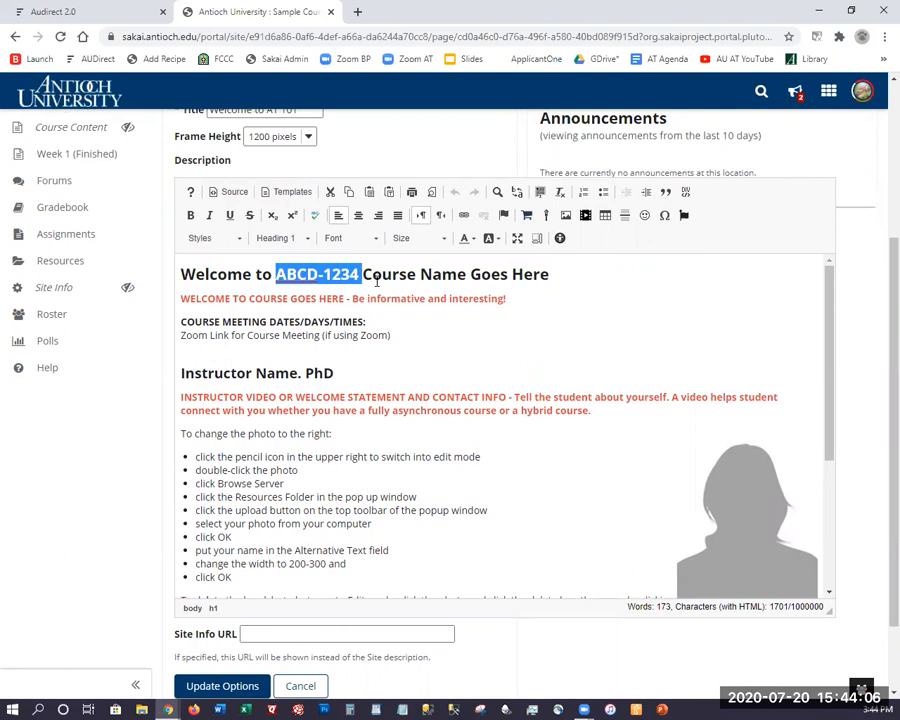
{"action": "type", "text": "PSYC-5500"}
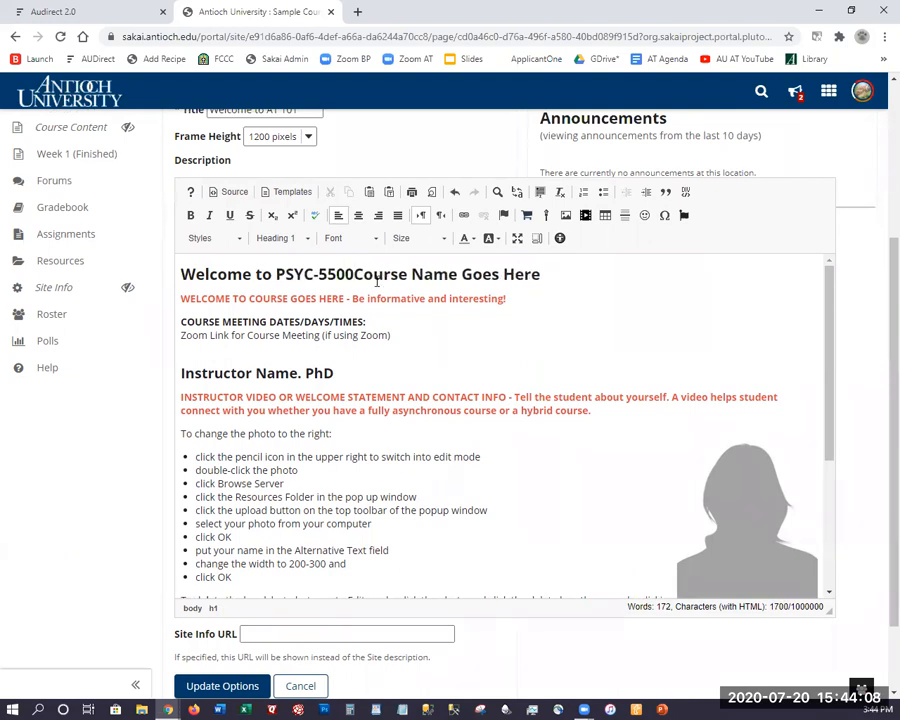
{"action": "left_click_drag", "start_coordinate": [548, 276], "coordinate": [357, 275]}
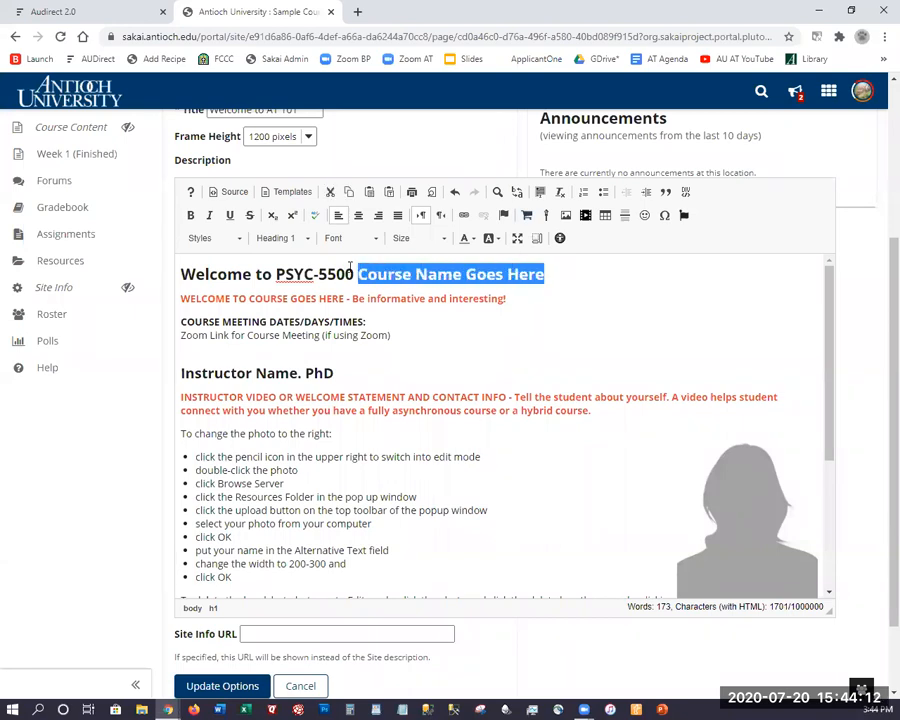
{"action": "type", "text": "Intro to T"}
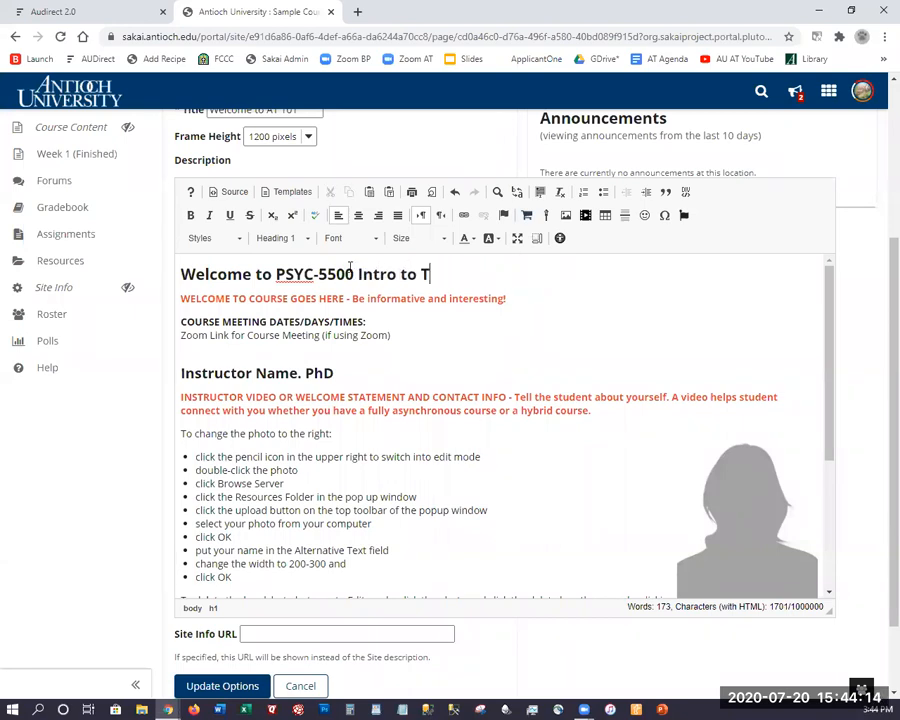
{"action": "type", "text": "herapy"}
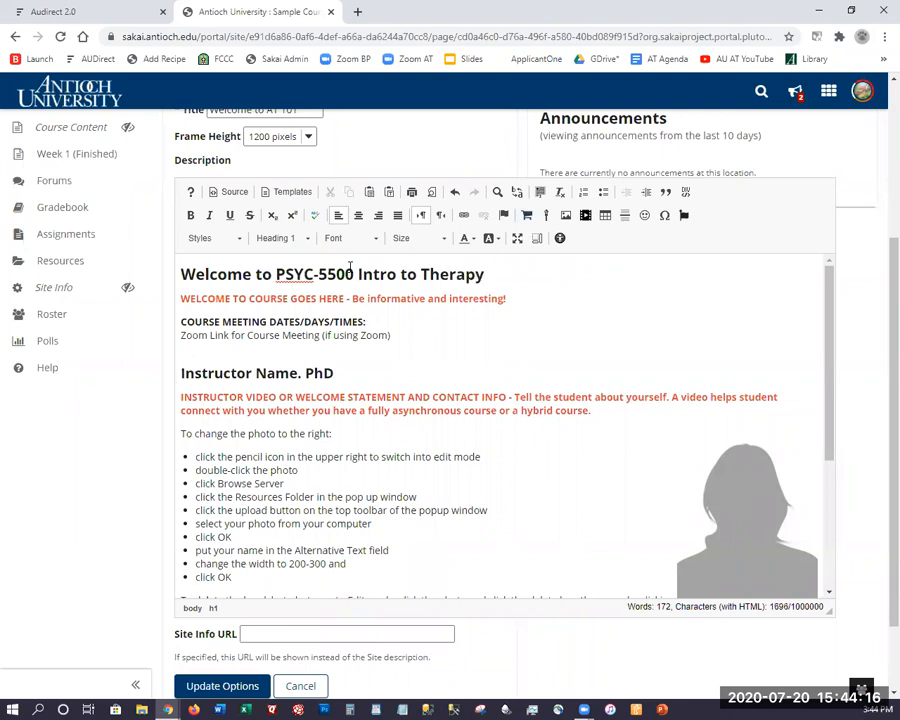
Replace the red welcome placeholder line with a single Lorem ipsum paragraph.
{"action": "left_click_drag", "start_coordinate": [216, 321], "coordinate": [152, 294]}
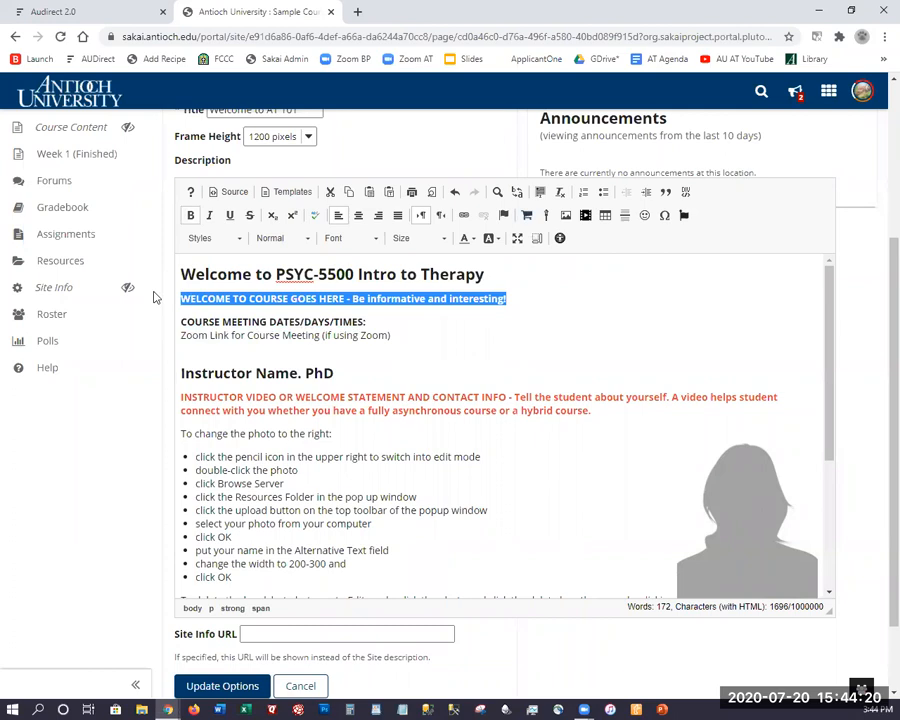
{"action": "key", "text": "Delete"}
{"action": "key", "text": "BackSpace"}
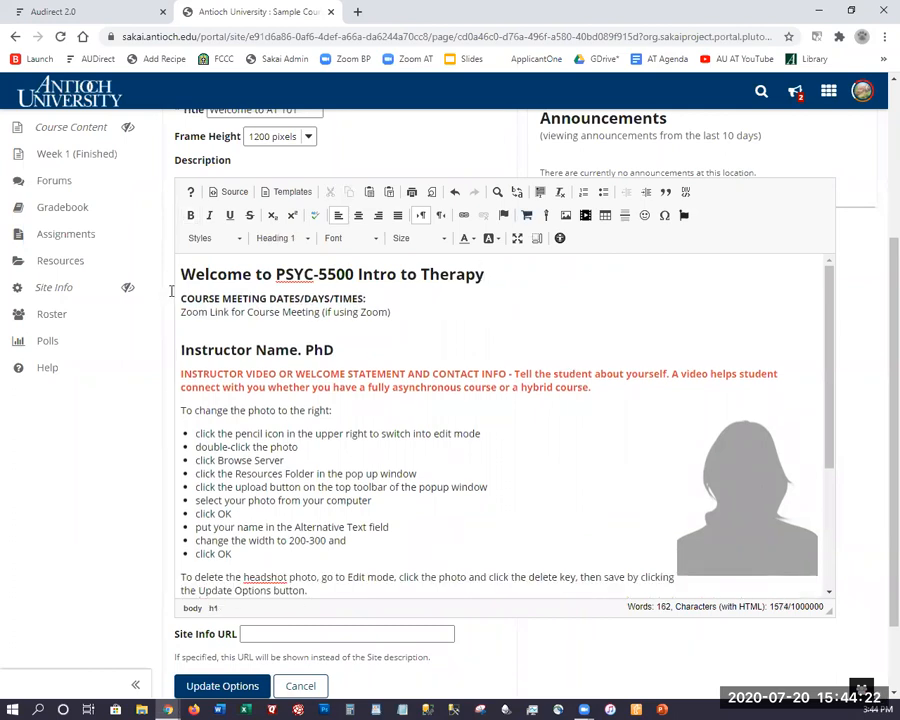
{"action": "key", "text": "Return"}
{"action": "type", "text": ".lip"}
{"action": "triple_click", "coordinate": [213, 300]}
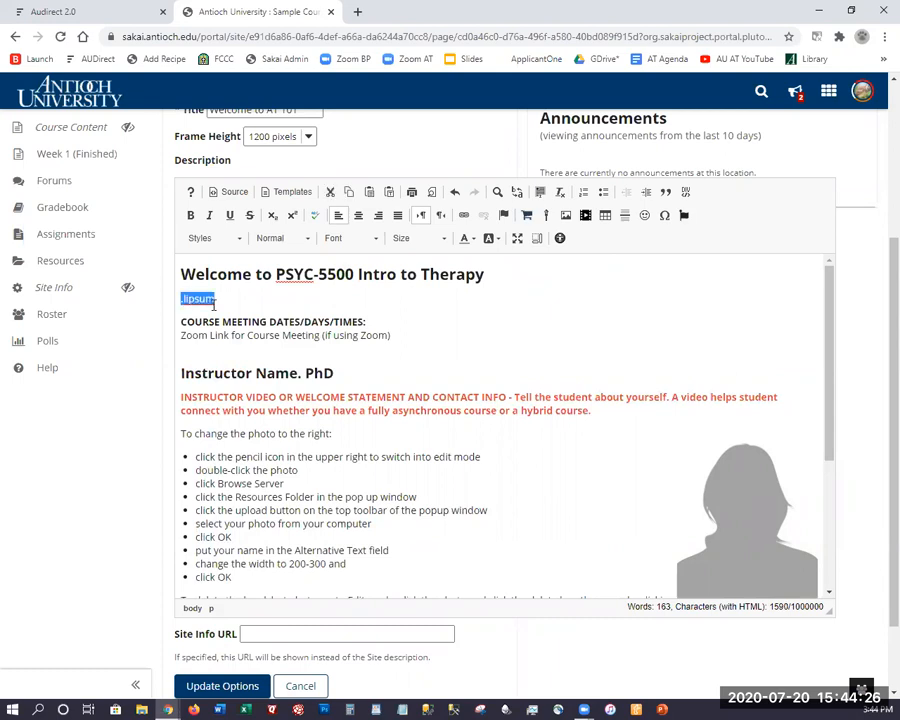
{"action": "type", "text": "Lorem ipsum dolor sit amet, consectetur adipiscing elit, sed do eiusmod tempor incididunt ut labore et dolore magna aliqua. Metus aliquam eleifend mi in nulla. Neque viverra justo nec ultrices dui sapien eget mi proin. Duis at tellus at urna condimentum mattis. Ullamcorper dignissim cras tincidunt lobortis feugiat vivamus at. Vel orci porta non pulvinar neque laoreet suspendisse interdum consectetur. Vitae suscipit tellus mauris a diam maecenas sed. Aliquam ultrices sagittis orci a scelerisque purus semper eget duis. Sed adipiscing diam donec adipiscing tristique risus nec. Sed augue lacus viverra vitae congue eu consequat. Ac orci phasellus egestas tellus rutrum. Cras pulvinar mattis nunc sed. Nam at lectus urna duis convallis convallis tellus id interdum. Suscipit tellus mauris a diam. Aliquet nec ullamcorper sit amet risus. Et malesuada fames ac turpis. Ultrices dui sapien eget mi proin sed libero enim. Suspendisse interdum consectetur libero id faucibus nisl tincidunt eget nullam. Pellentesque adipiscing commodo elit at imperdiet dui accumsan sit amet. Aliquam vestibulum morbi blandit cursus. Sagittis eu volutpat odio facilisis mauris sit amet massa. Urna et pharetra pharetra massa massa."}
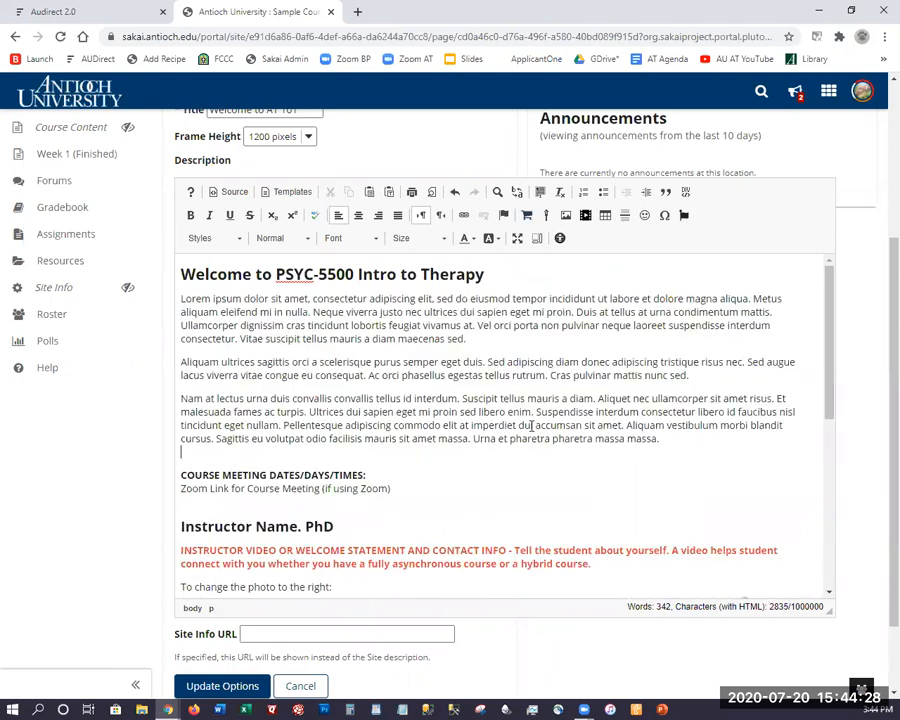
{"action": "key", "text": "shift+Up"}
{"action": "key", "text": "shift+Up"}
{"action": "key", "text": "shift+Up"}
{"action": "key", "text": "shift+Up"}
{"action": "key", "text": "shift+Up"}
{"action": "key", "text": "shift+Up"}
{"action": "key", "text": "BackSpace"}
{"action": "key", "text": "BackSpace"}
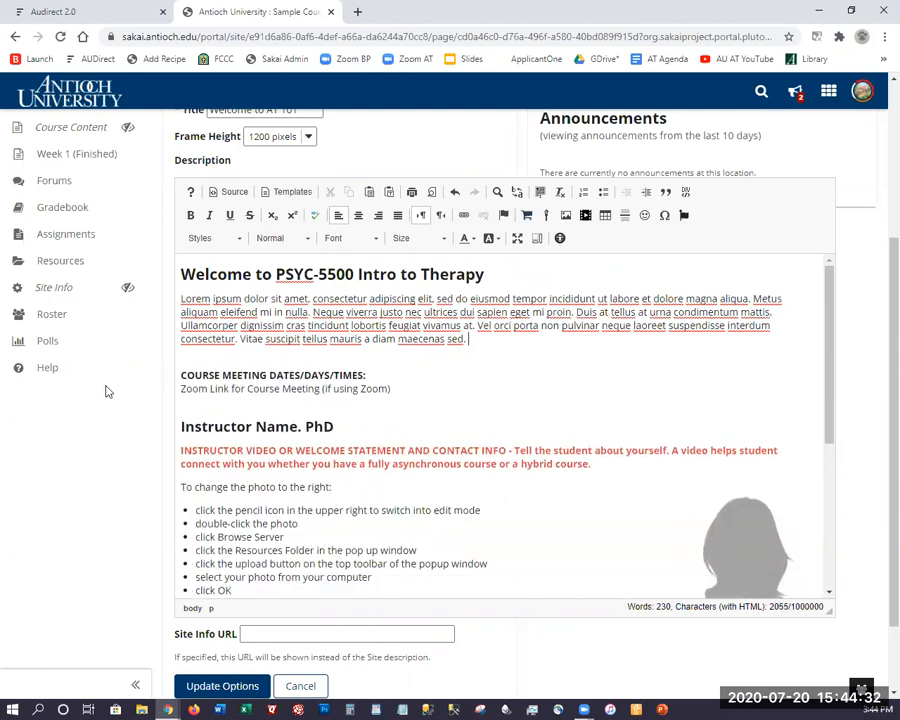
Add Tuesday 5-6:30pm after the meeting times label and retype the Zoom line as Zoom Meeting Link.
{"action": "left_click", "coordinate": [386, 374]}
{"action": "type", "text": "Tuesday"}
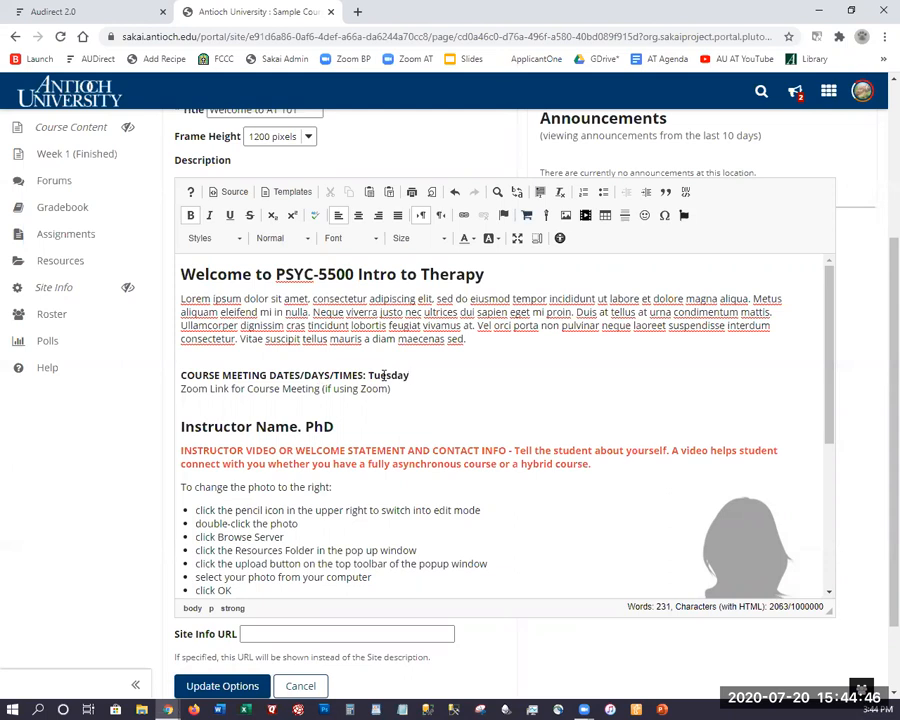
{"action": "type", "text": " 5-6:30pm EST"}
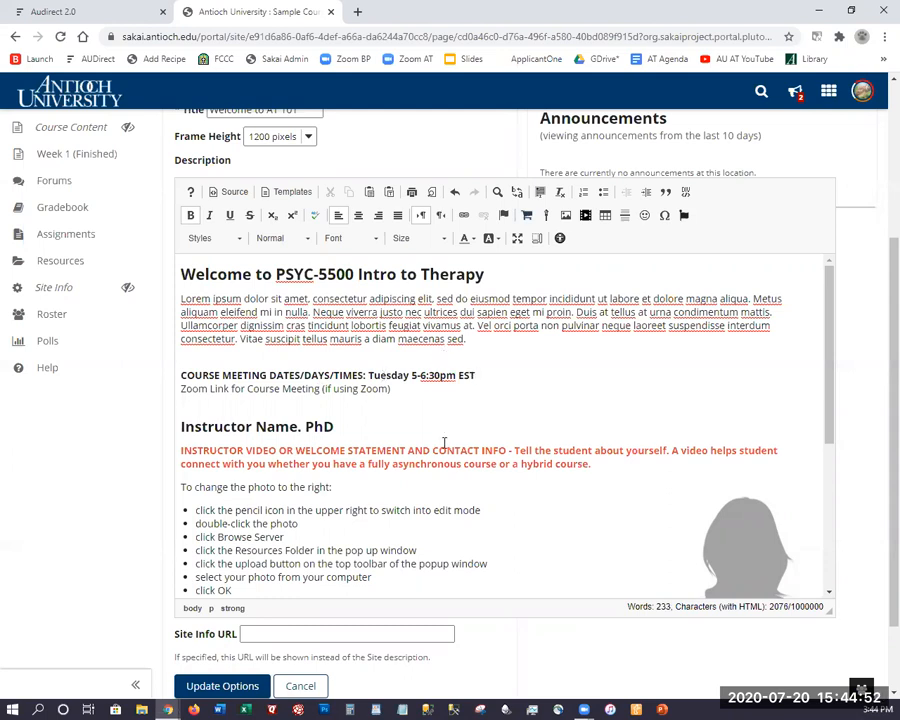
{"action": "left_click_drag", "start_coordinate": [391, 388], "coordinate": [172, 397]}
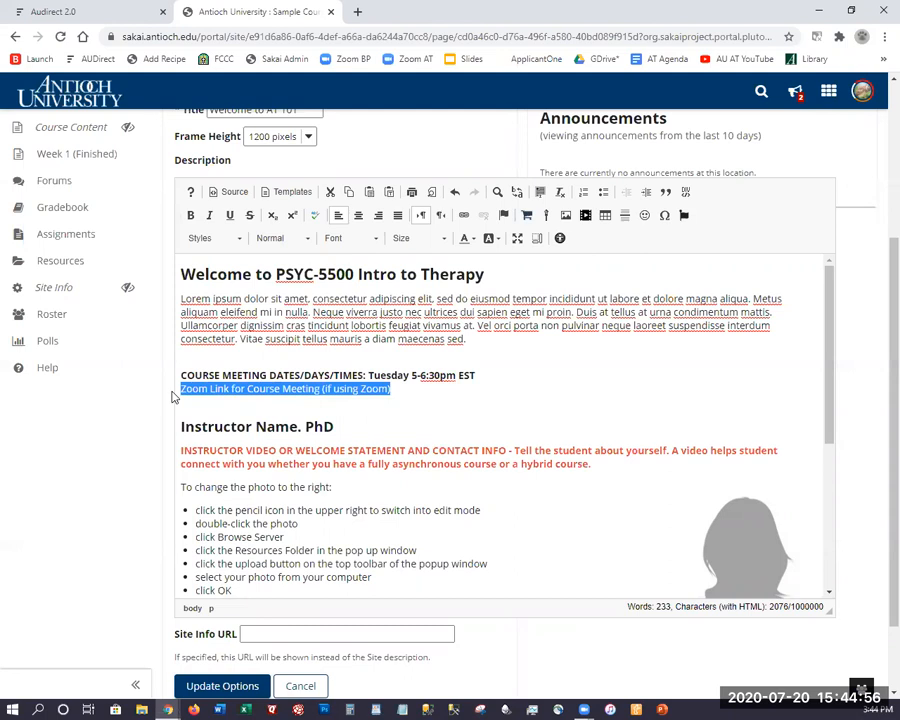
{"action": "key", "text": "Delete"}
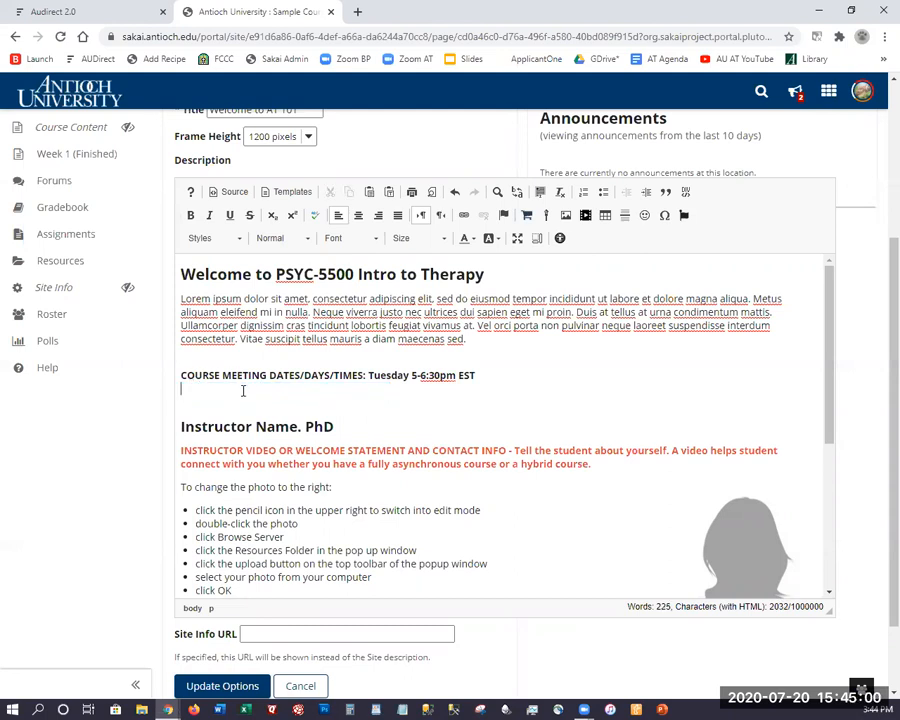
{"action": "type", "text": "oom Meeting Link"}
{"action": "key", "text": "shift+Home"}
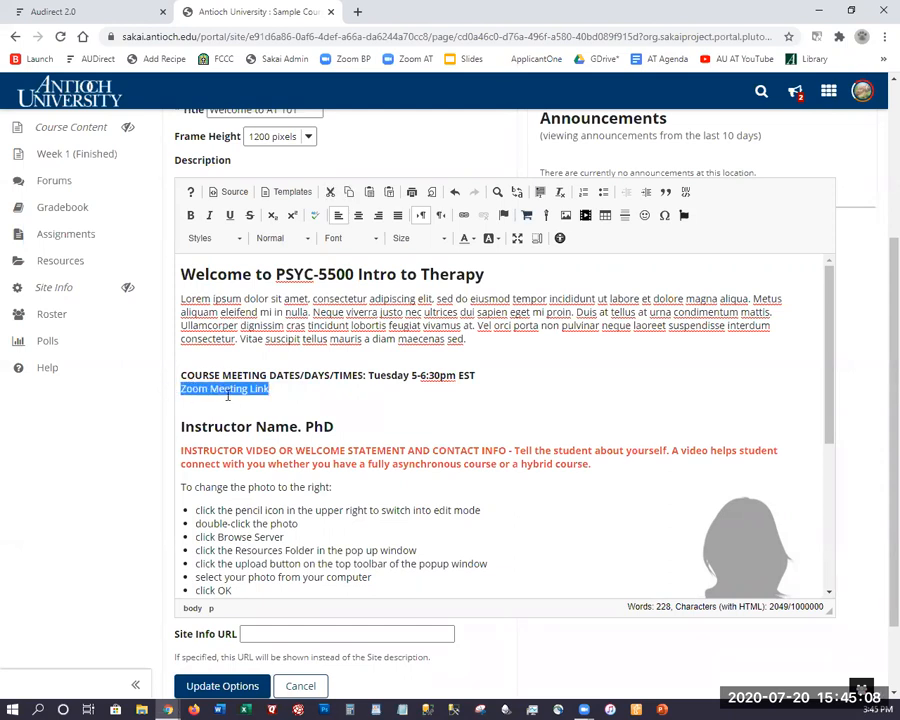
Link the Zoom Meeting Link text to the course's https Zoom meeting URL.
{"action": "left_click", "coordinate": [464, 217]}
{"action": "type", "text": "zooma"}
{"action": "key", "text": "ctrl+a"}
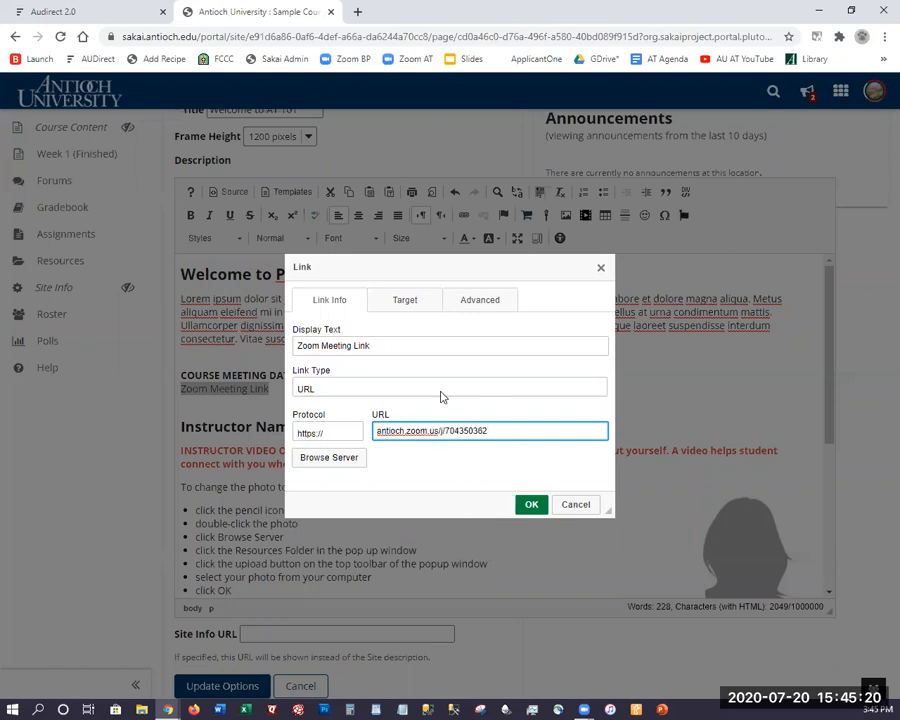
{"action": "left_click_drag", "start_coordinate": [370, 346], "coordinate": [275, 351]}
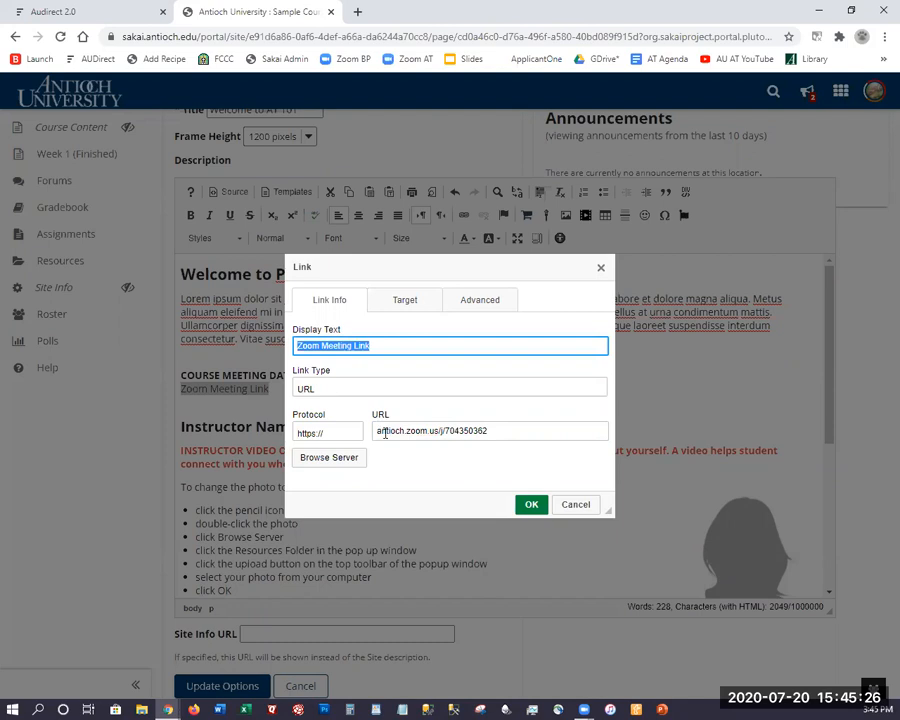
{"action": "left_click", "coordinate": [530, 505]}
{"action": "left_click", "coordinate": [470, 422]}
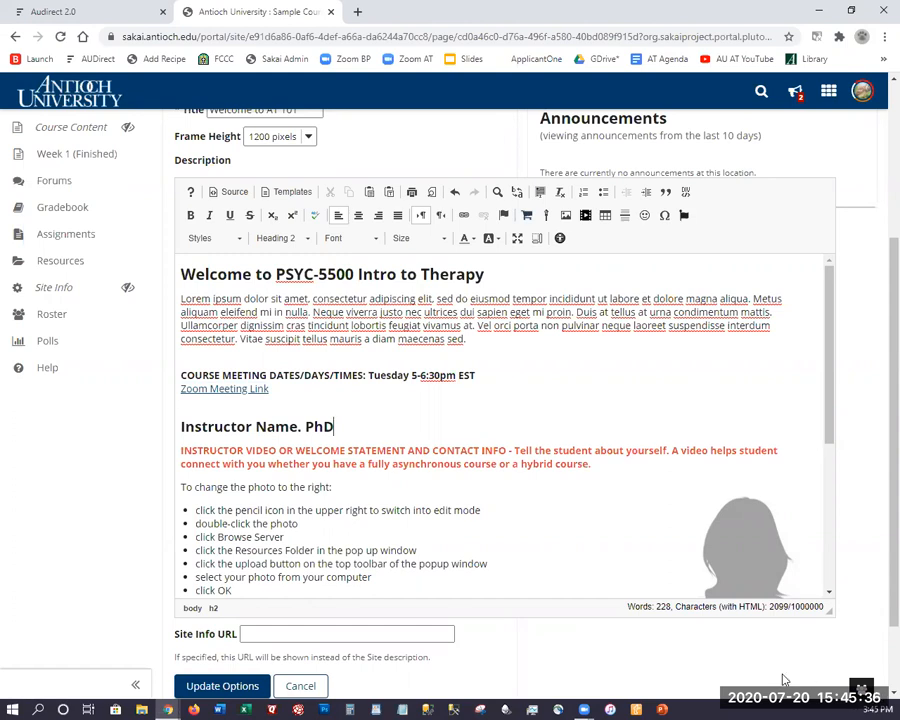
Put the instructor's name in the heading without ', PhD' and move the orange prompt to its own line.
{"action": "left_click_drag", "start_coordinate": [299, 426], "coordinate": [160, 436]}
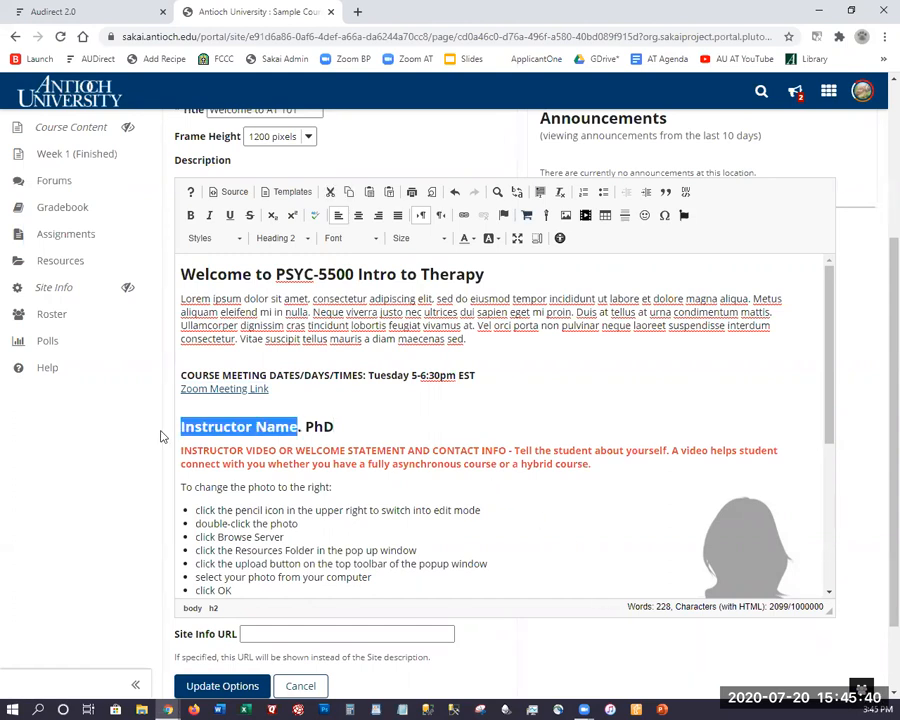
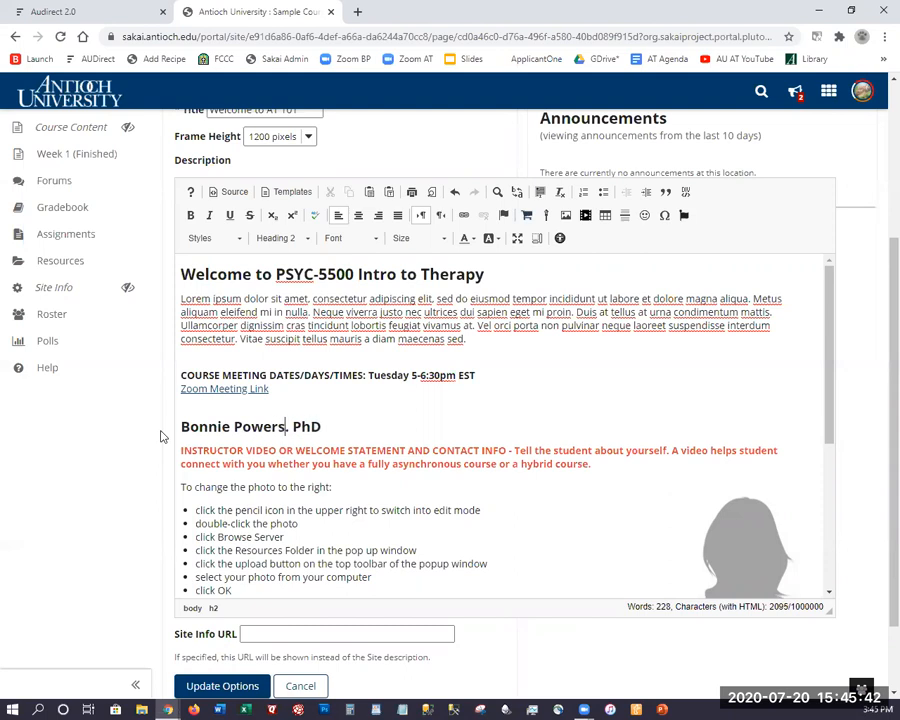
{"action": "key", "text": "Delete"}
{"action": "key", "text": "Delete"}
{"action": "key", "text": "Delete"}
{"action": "key", "text": "Delete"}
{"action": "key", "text": "Delete"}
{"action": "key", "text": "Delete"}
{"action": "key", "text": "Return"}
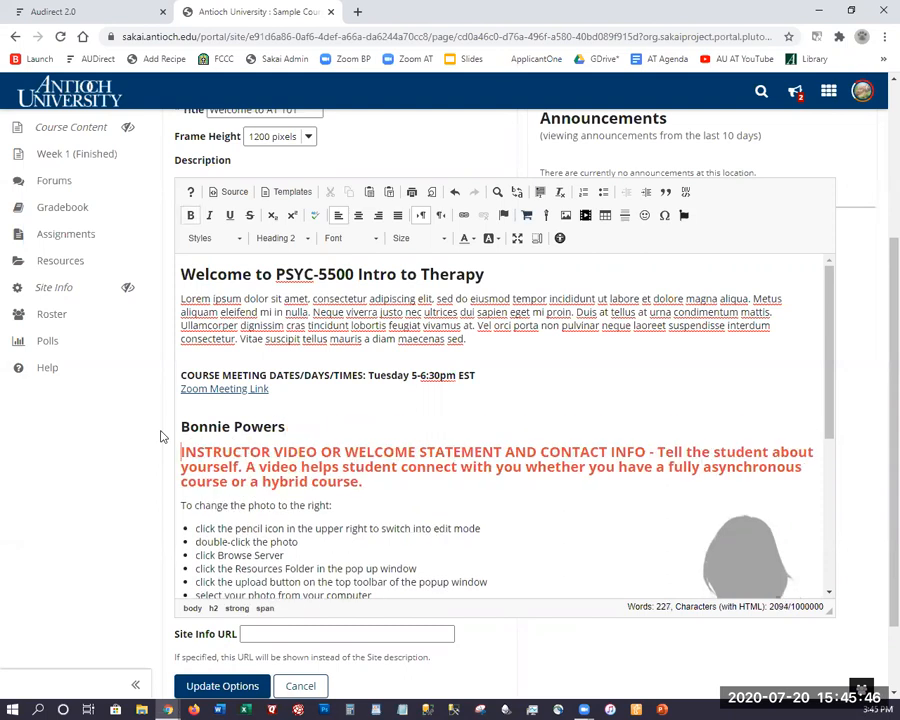
{"action": "scroll", "coordinate": [431, 484], "scroll_direction": "down", "scroll_amount": 3}
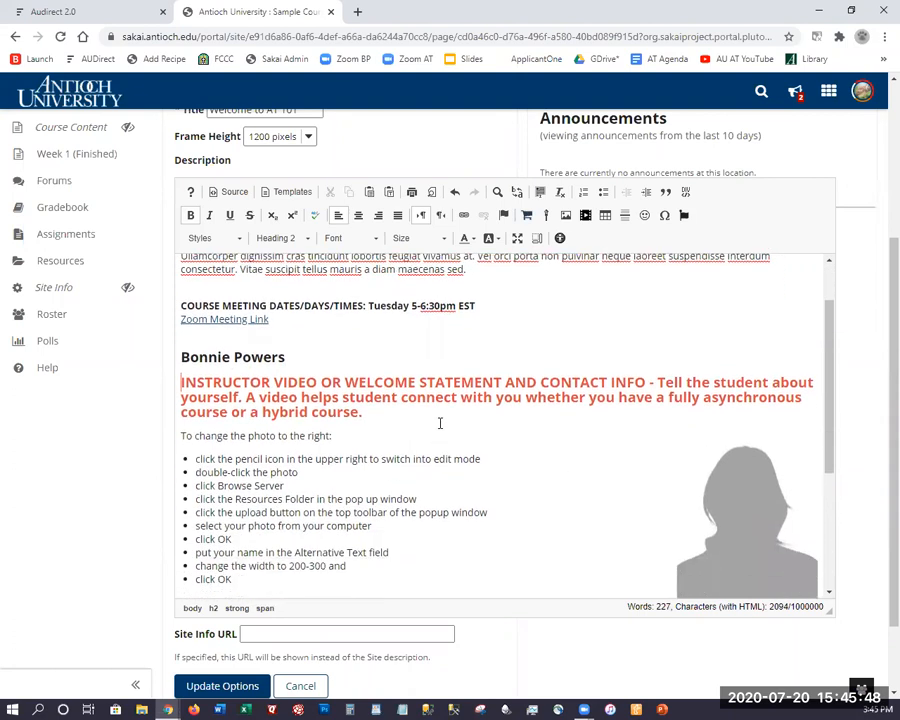
{"action": "left_click", "coordinate": [783, 435]}
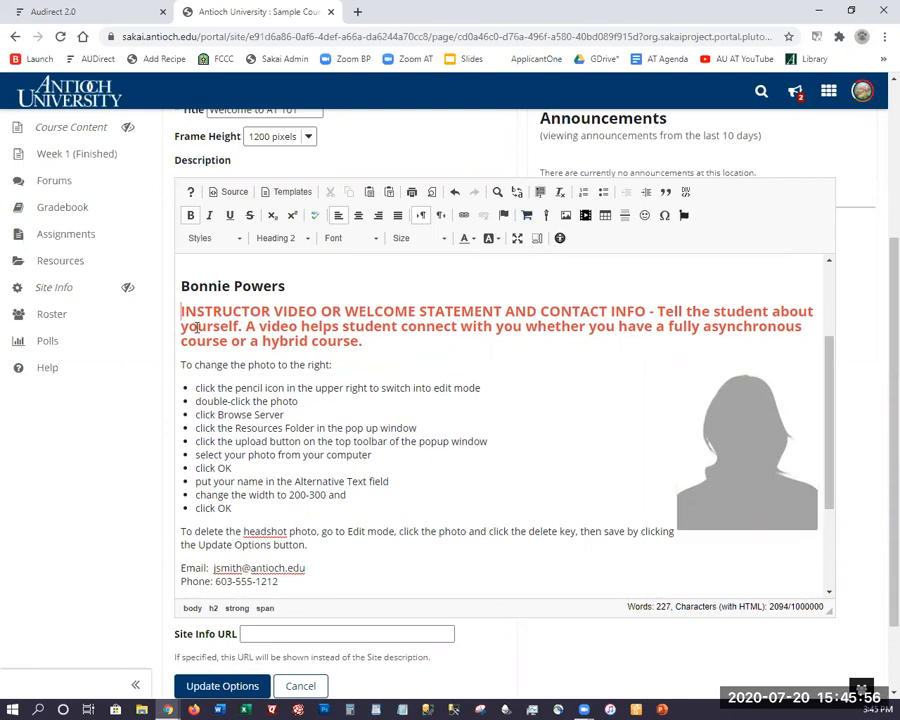
Upload WorshipWithUsOnline.jpg to the site's Resources folder and choose it as the headshot's image.
{"action": "double_click", "coordinate": [741, 440]}
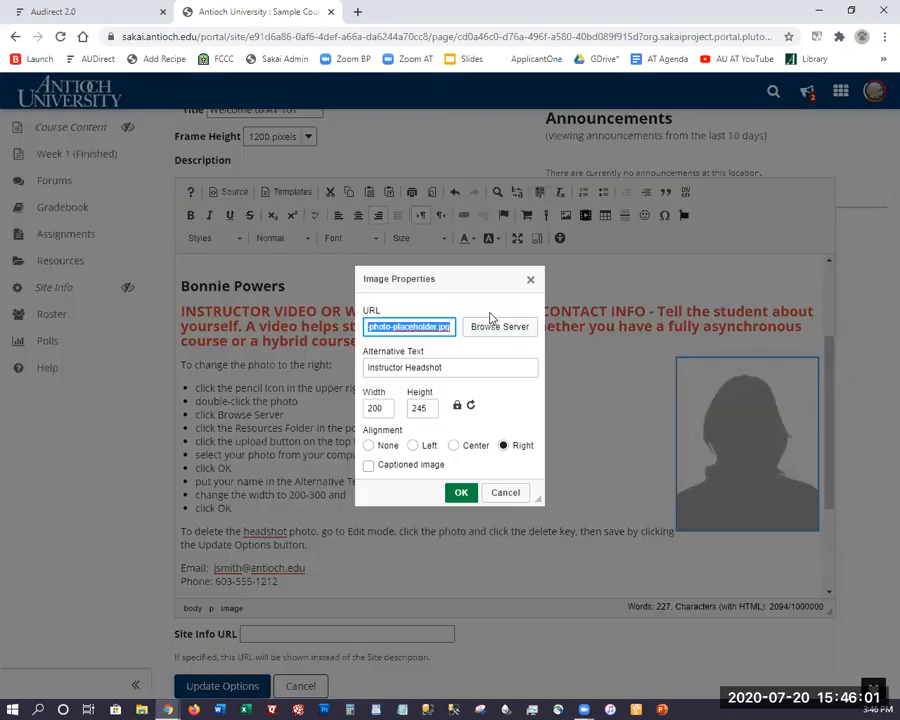
{"action": "left_click", "coordinate": [488, 330]}
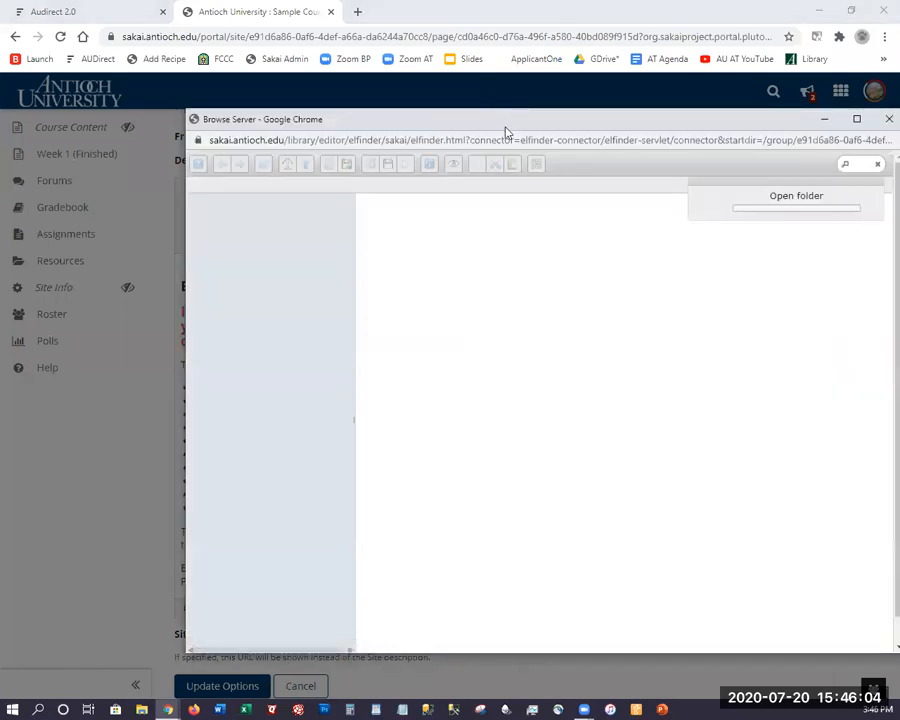
{"action": "left_click_drag", "start_coordinate": [505, 130], "coordinate": [400, 92]}
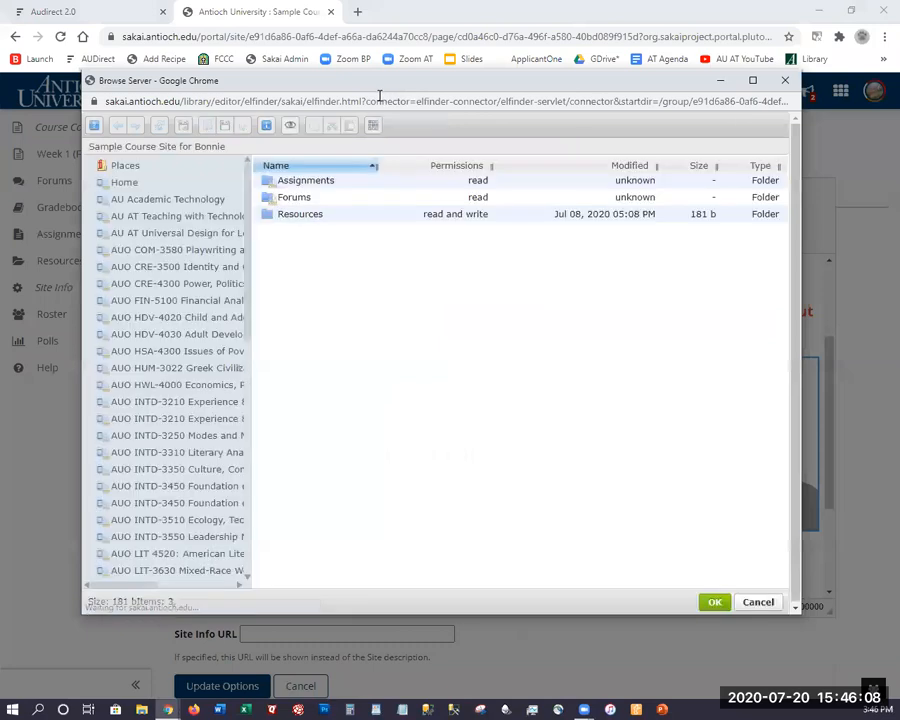
{"action": "double_click", "coordinate": [295, 214]}
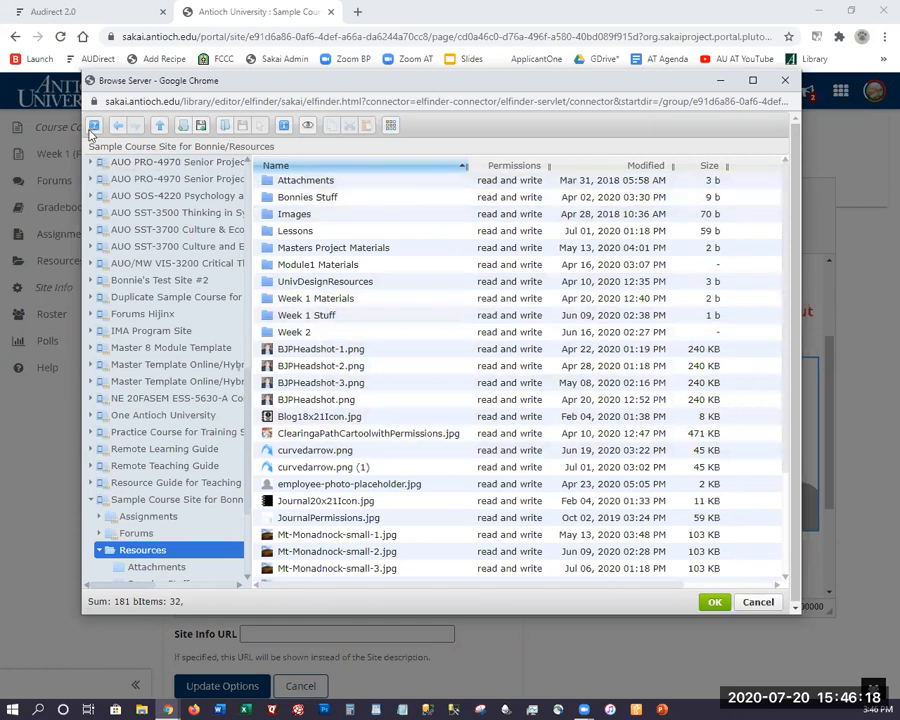
{"action": "left_click", "coordinate": [200, 133]}
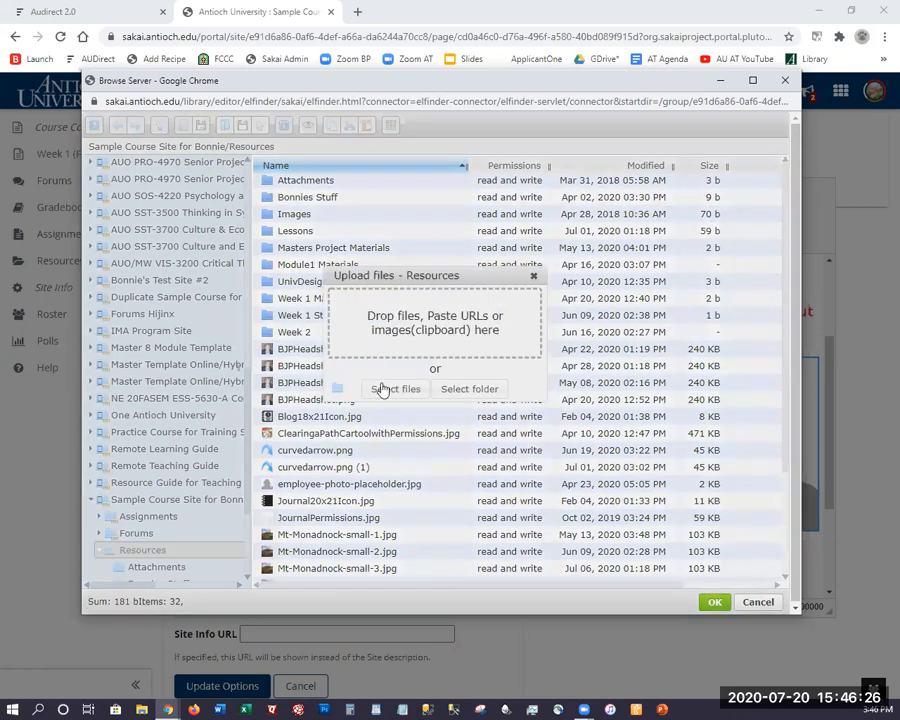
{"action": "left_click", "coordinate": [383, 389]}
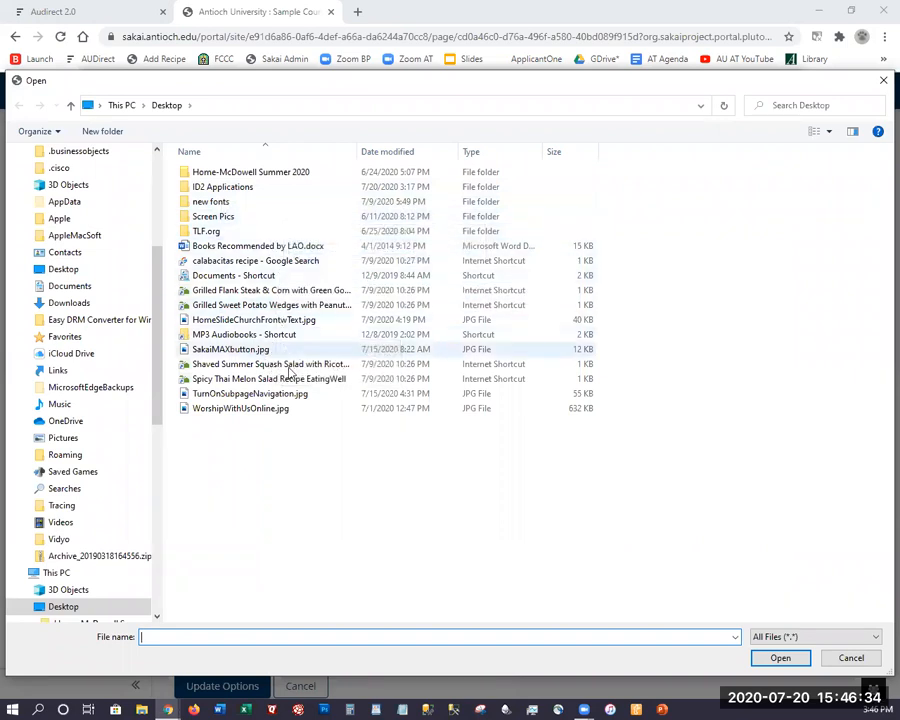
{"action": "left_click", "coordinate": [240, 408]}
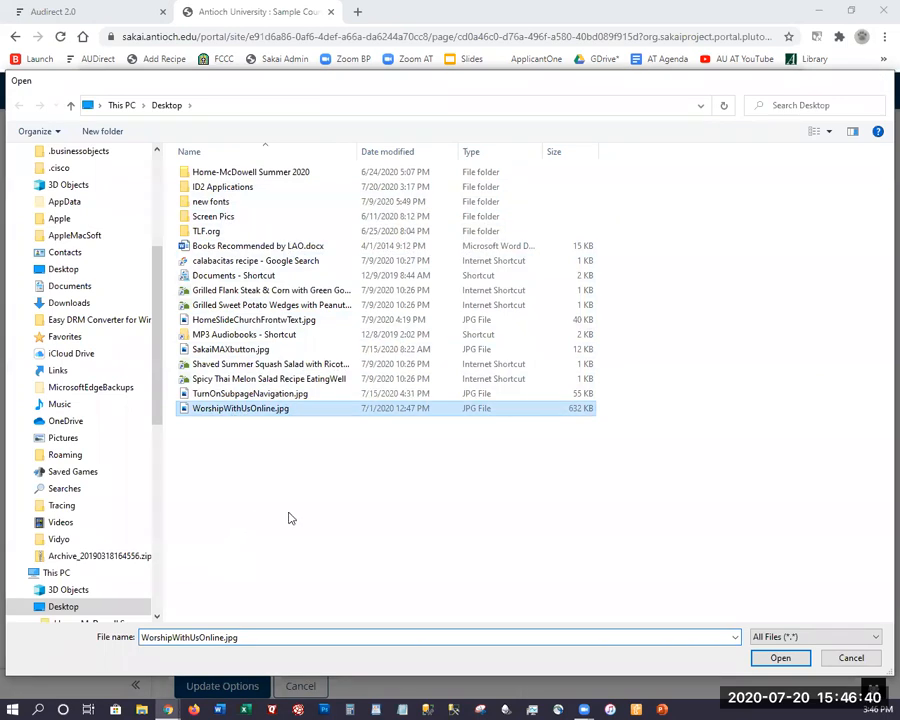
{"action": "key", "text": "Return"}
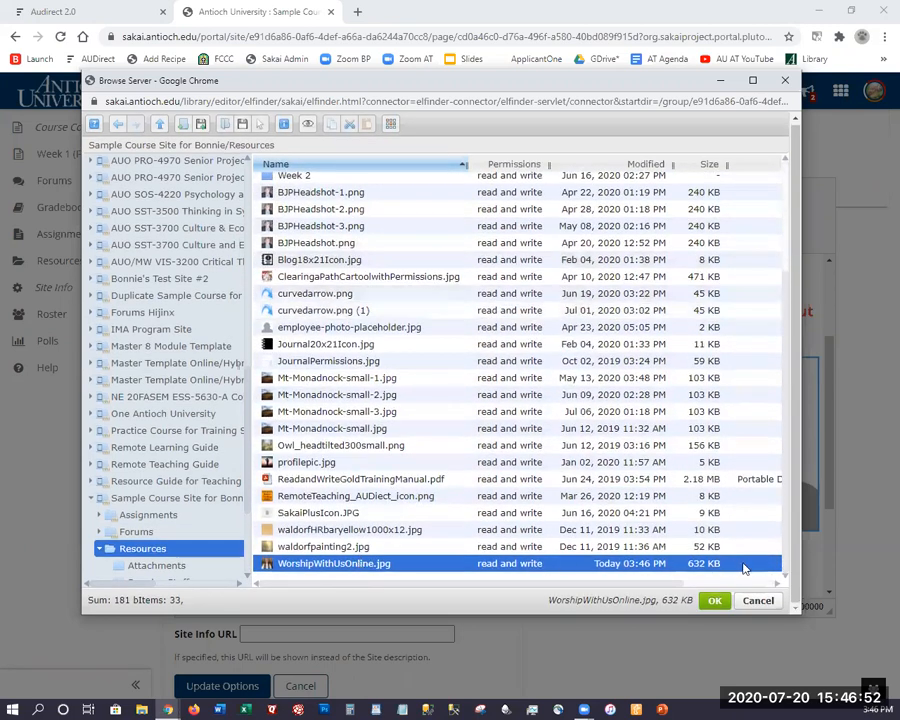
{"action": "left_click", "coordinate": [716, 603]}
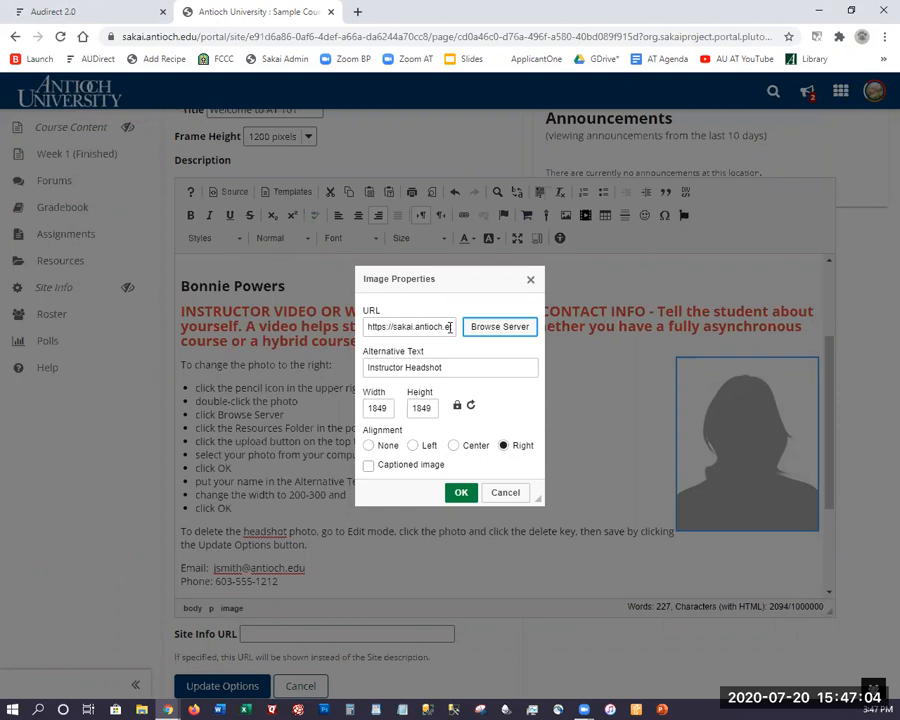
Resize the new photo to 275 pixels wide with height locked and apply it.
{"action": "left_click", "coordinate": [386, 409]}
{"action": "double_click", "coordinate": [386, 409]}
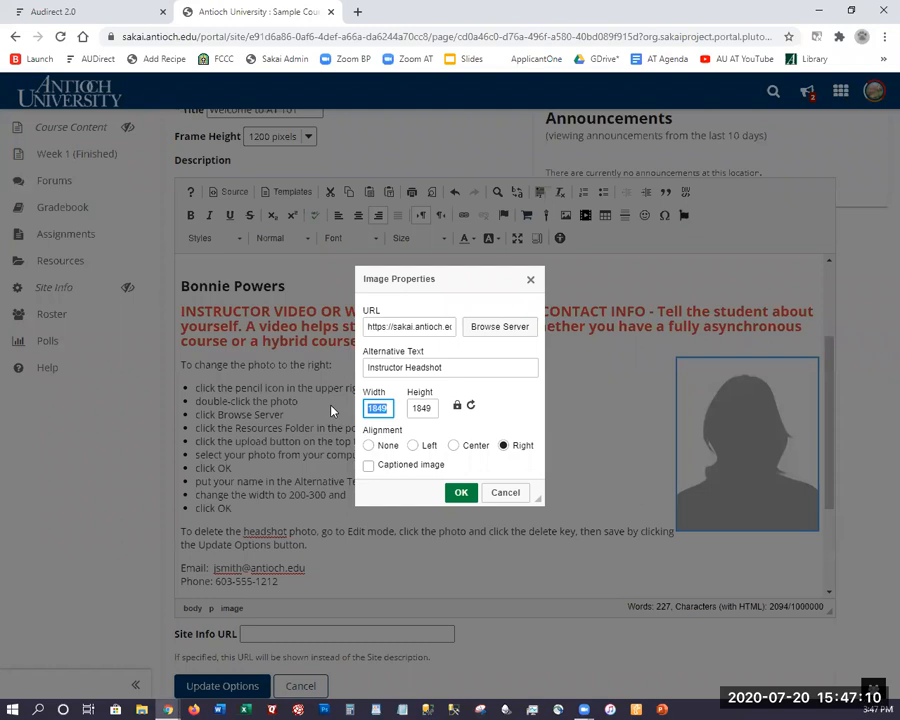
{"action": "type", "text": "275"}
{"action": "left_click", "coordinate": [460, 494]}
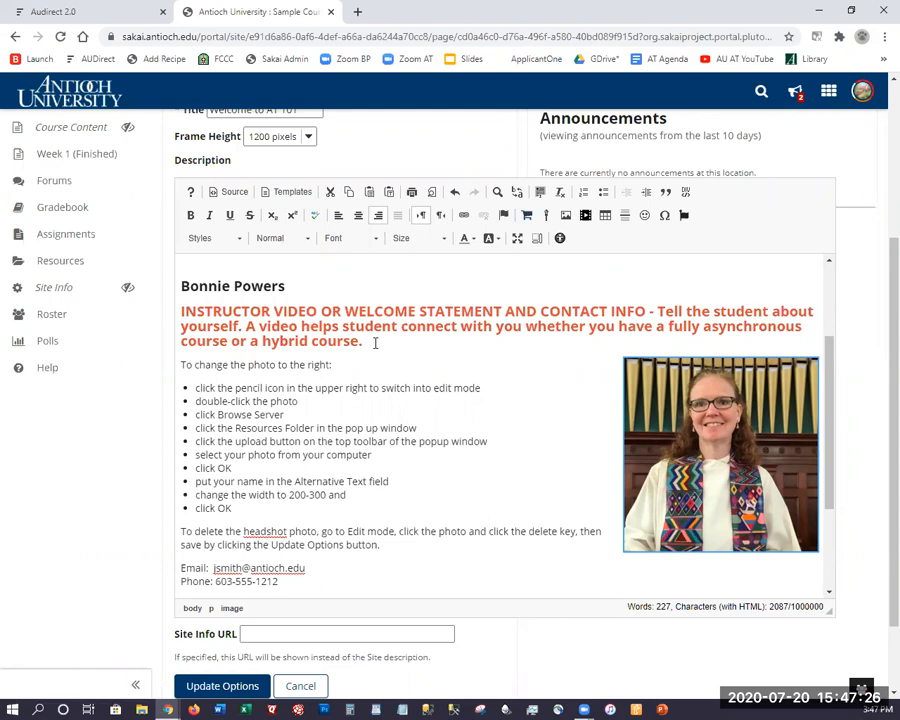
Delete the orange instructor prompt paragraph and its leftover empty line.
{"action": "left_click_drag", "start_coordinate": [375, 343], "coordinate": [183, 314]}
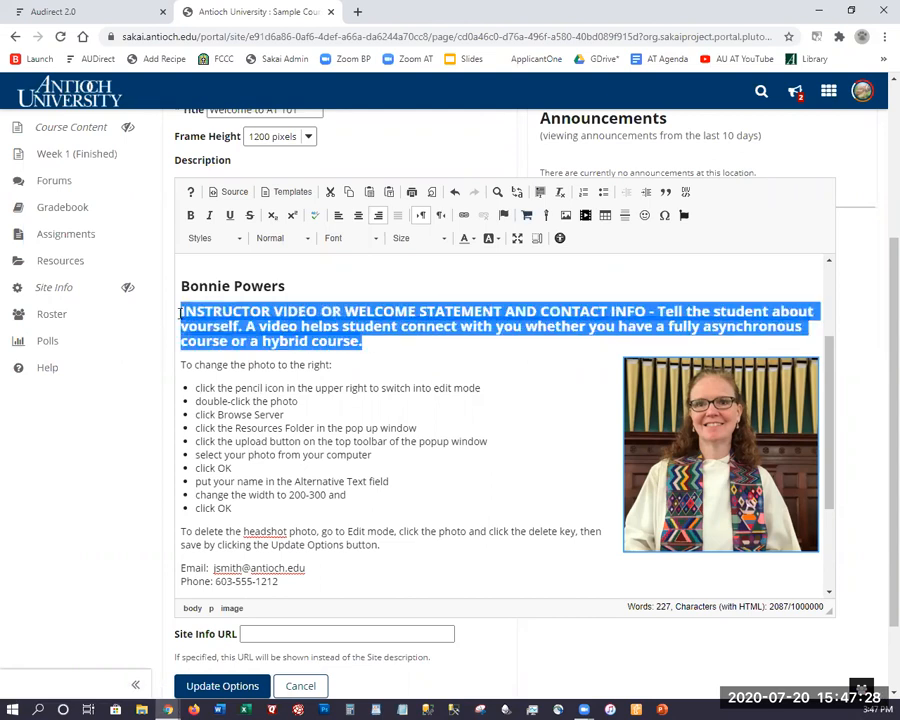
{"action": "key", "text": "Delete"}
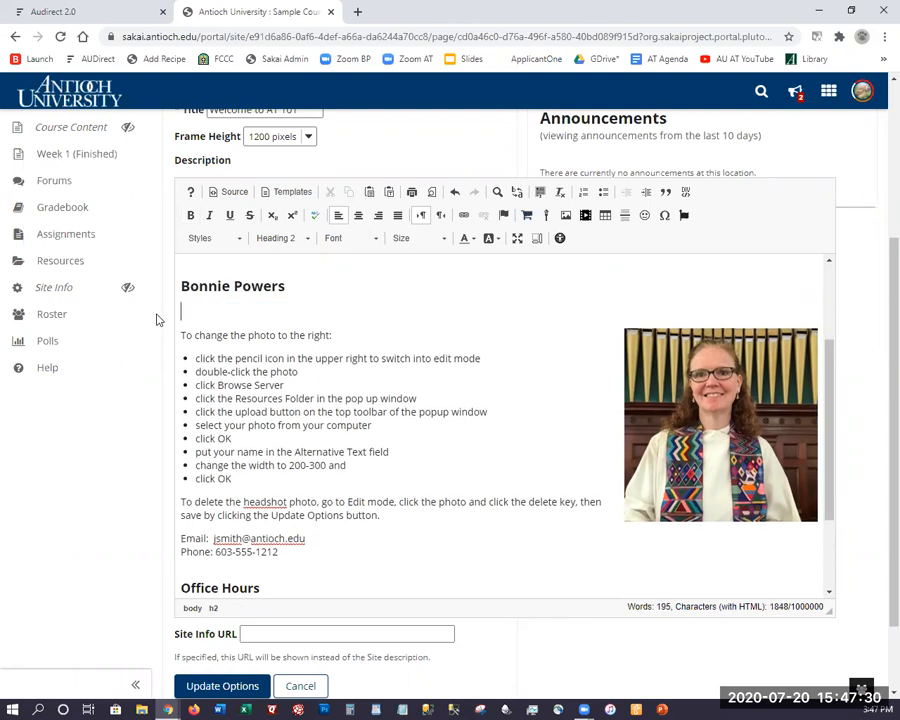
{"action": "key", "text": "BackSpace"}
Format the photo-changing instructions as a numbered list.
{"action": "left_click", "coordinate": [245, 453]}
{"action": "left_click_drag", "start_coordinate": [196, 398], "coordinate": [180, 332]}
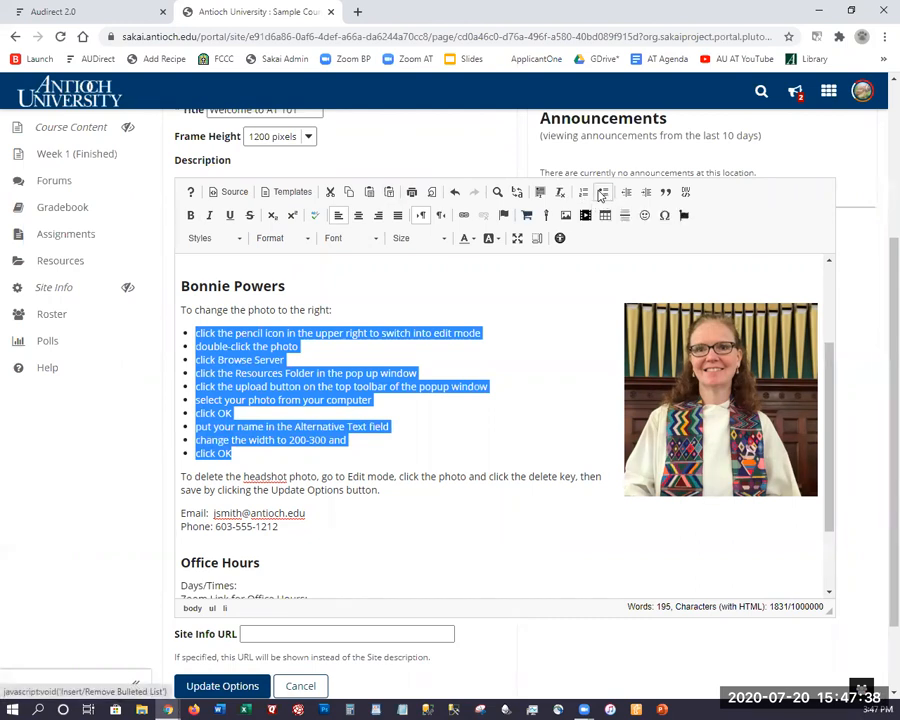
{"action": "left_click", "coordinate": [584, 193]}
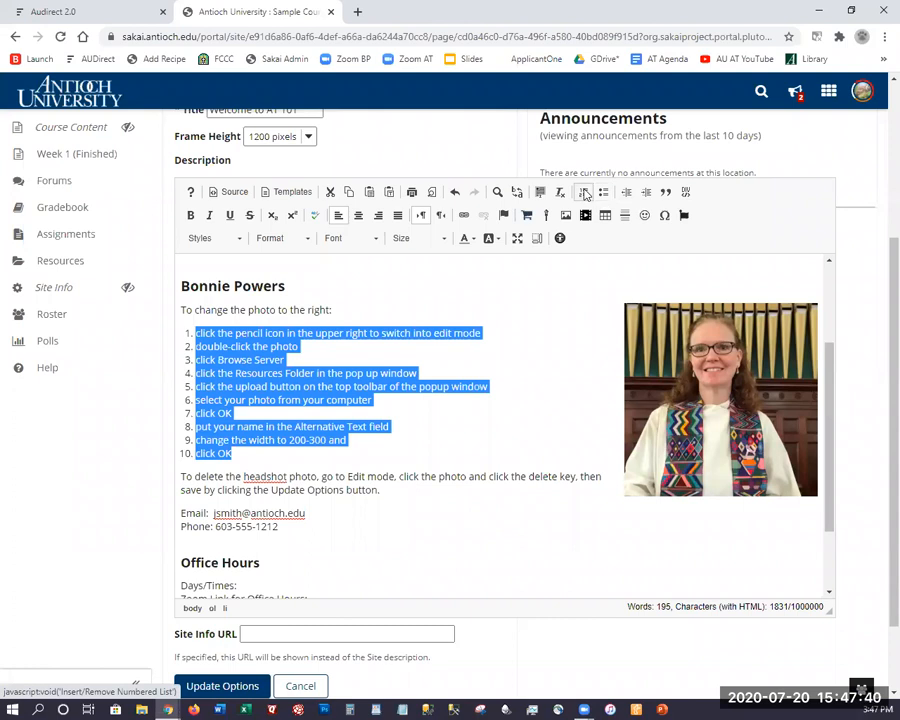
{"action": "left_click", "coordinate": [604, 194]}
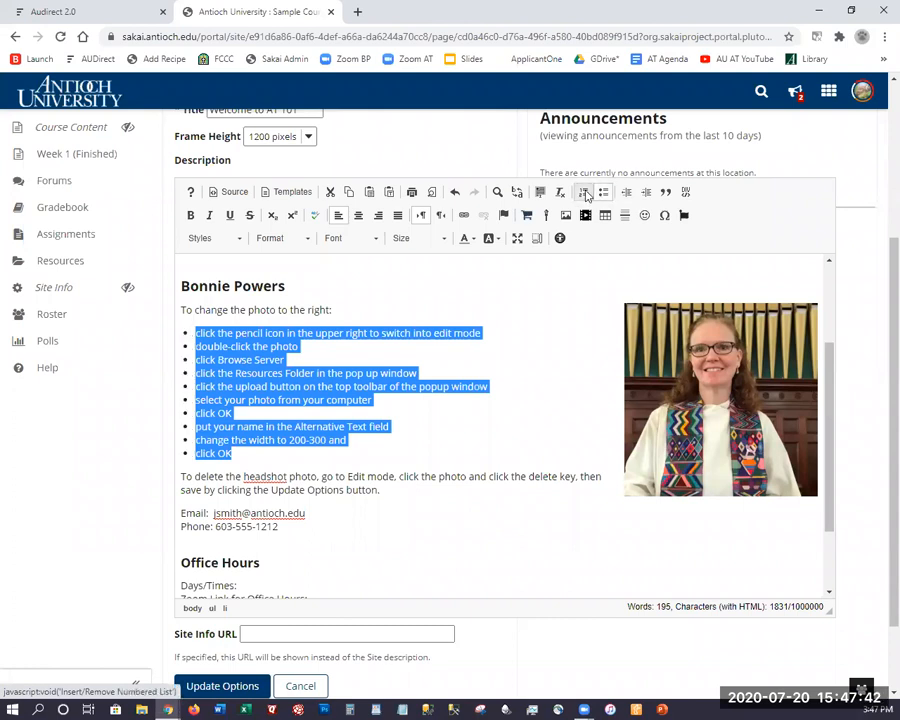
{"action": "left_click", "coordinate": [585, 194]}
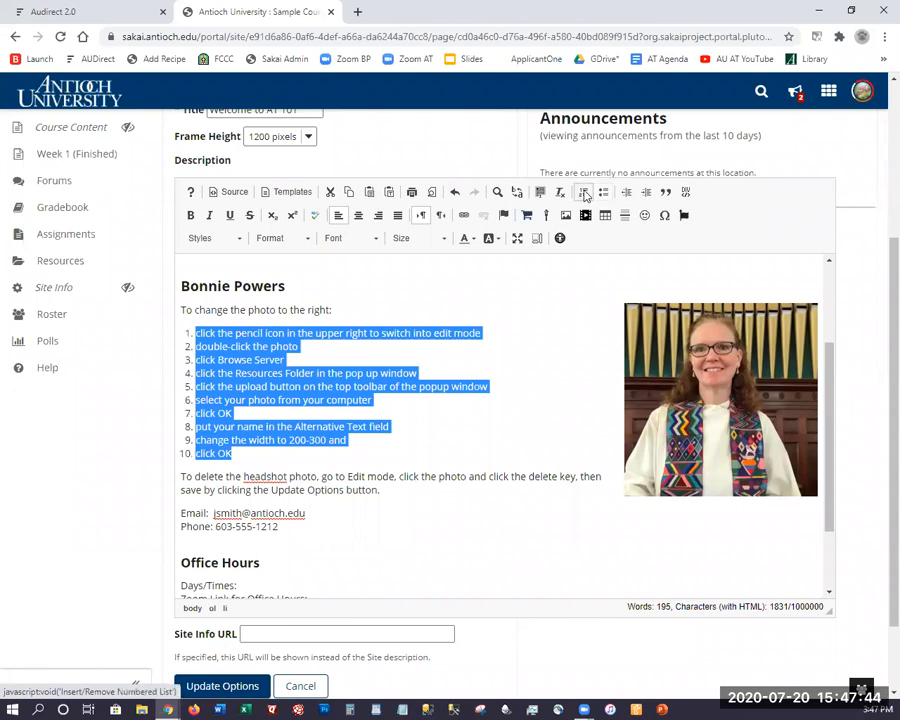
{"action": "left_click", "coordinate": [425, 373]}
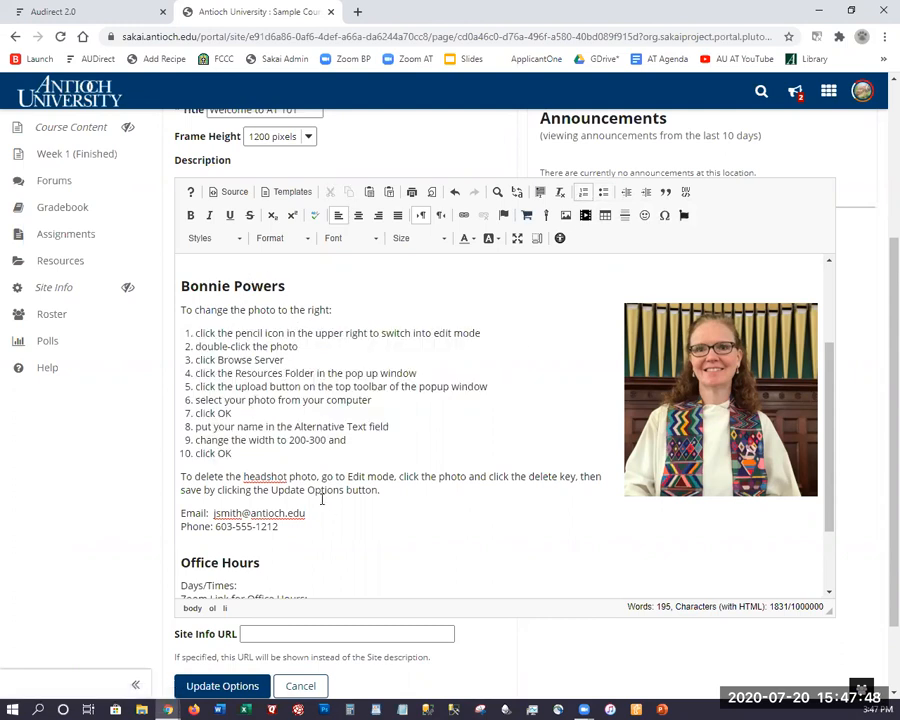
Delete all the photo-changing instructions from the description.
{"action": "left_click", "coordinate": [391, 488]}
{"action": "left_click_drag", "start_coordinate": [391, 488], "coordinate": [163, 309]}
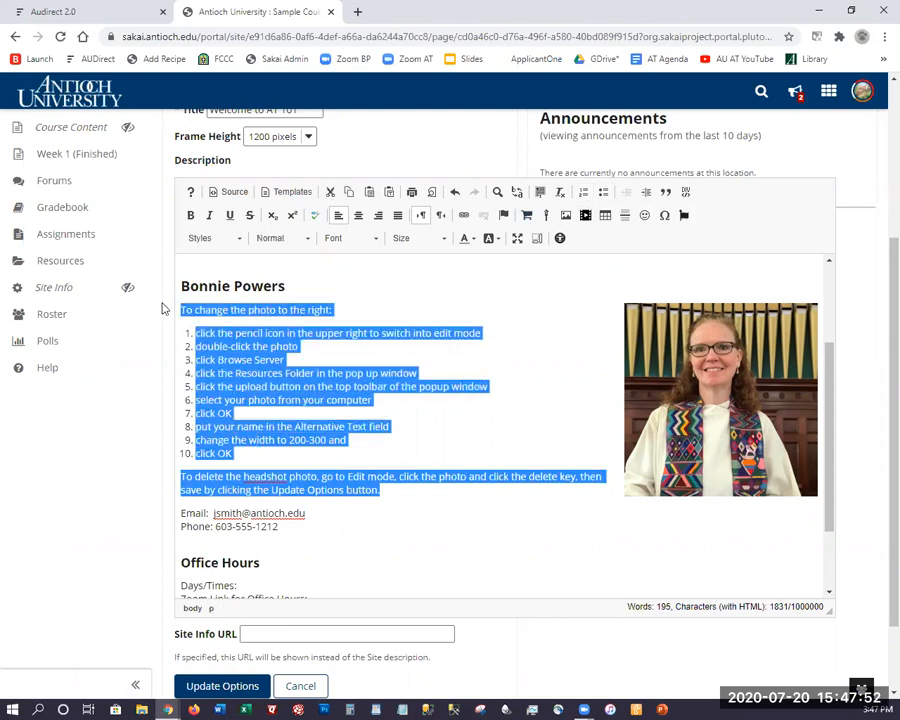
{"action": "key", "text": "BackSpace"}
{"action": "key", "text": "BackSpace"}
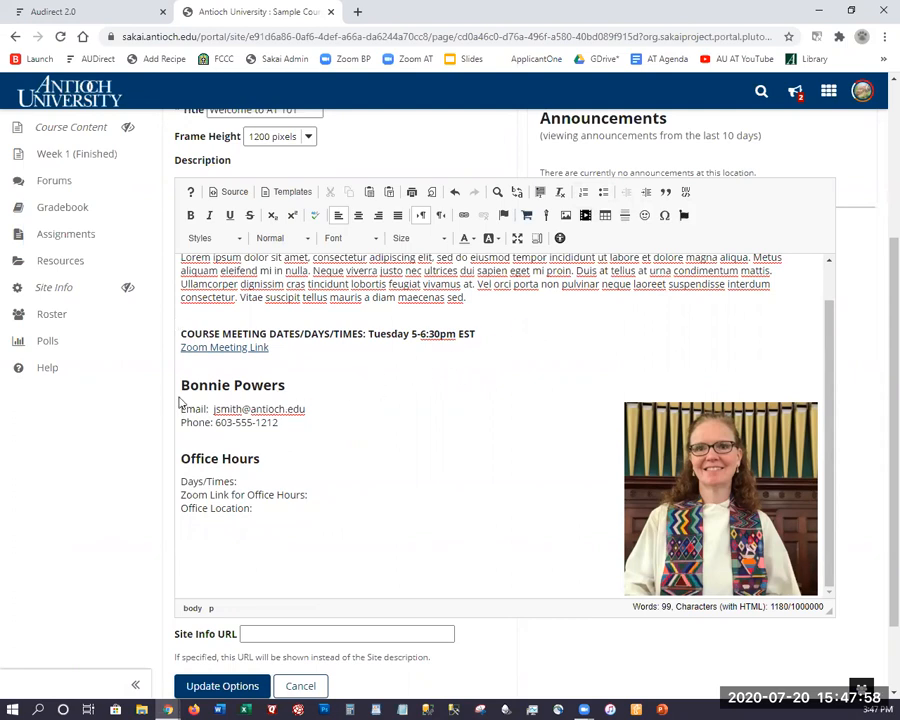
Replace the username part of the contact email with the instructor's own username.
{"action": "left_click_drag", "start_coordinate": [241, 409], "coordinate": [213, 409]}
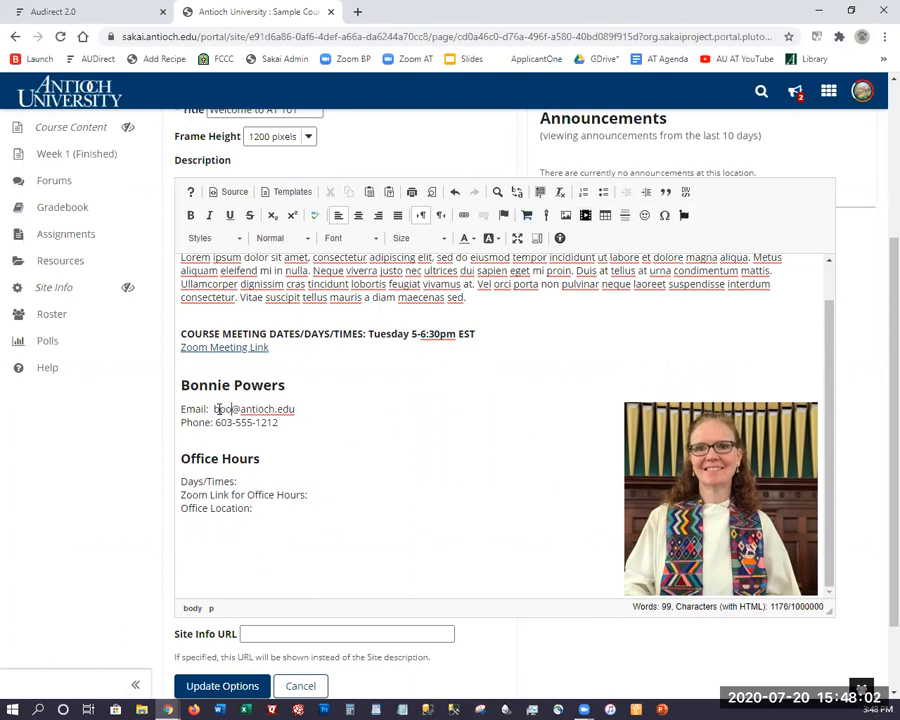
{"action": "left_click", "coordinate": [303, 459]}
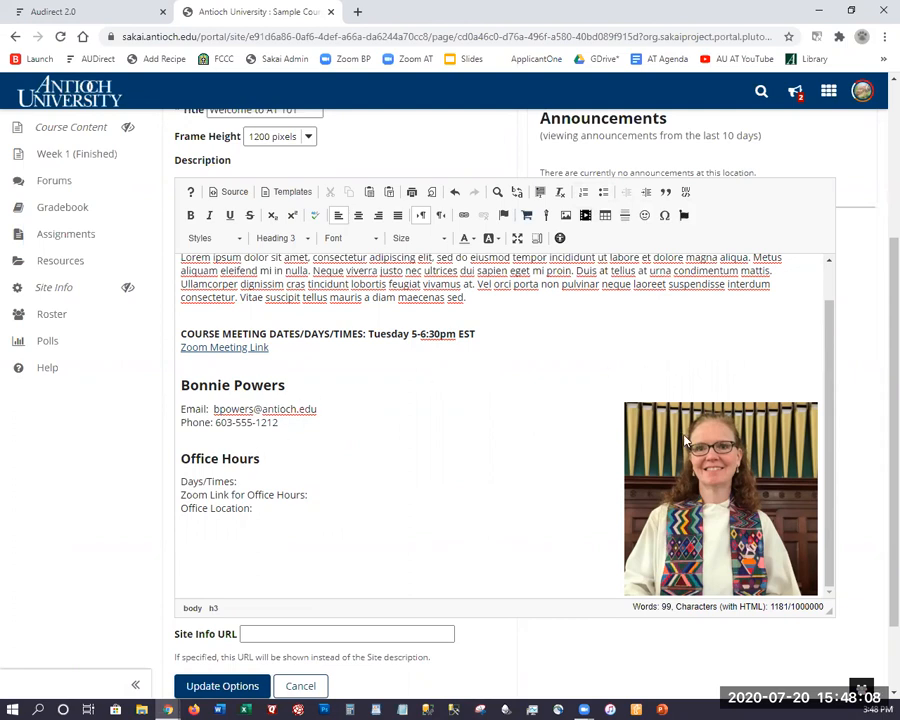
{"action": "left_click", "coordinate": [630, 403]}
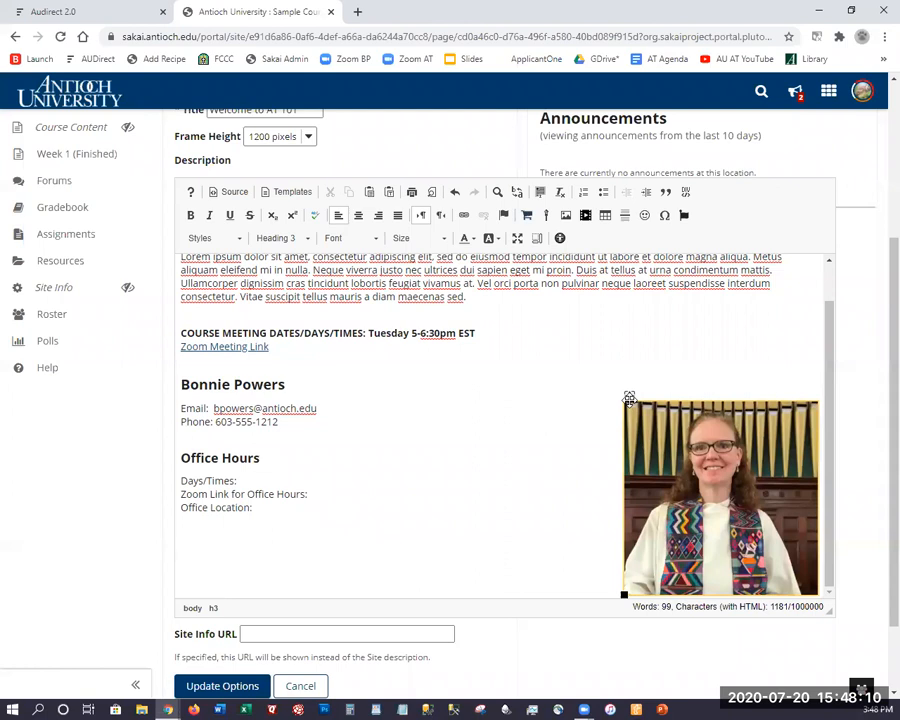
{"action": "scroll", "coordinate": [600, 400], "scroll_direction": "up", "scroll_amount": 1}
Enlarge the instructor photo from 275 to 300 pixels wide, height following the lock.
{"action": "double_click", "coordinate": [728, 493]}
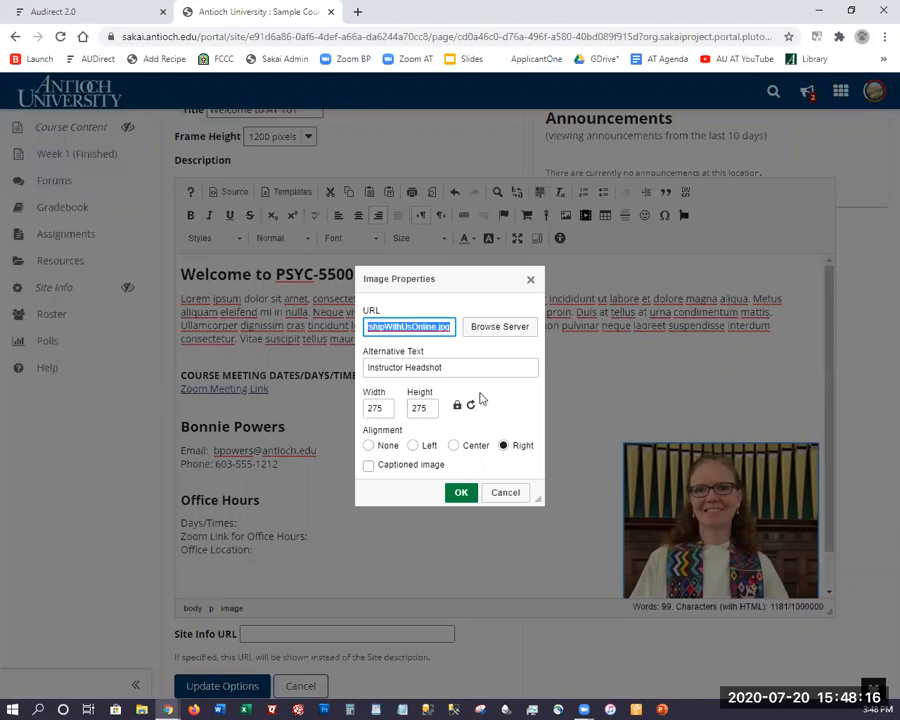
{"action": "double_click", "coordinate": [388, 408]}
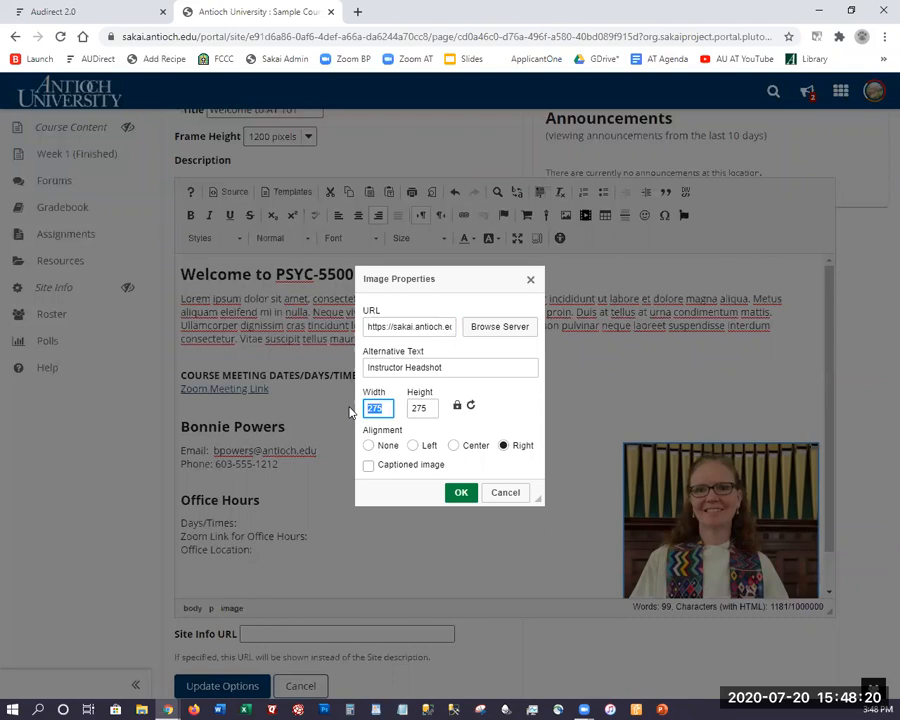
{"action": "type", "text": "300"}
{"action": "left_click", "coordinate": [461, 492]}
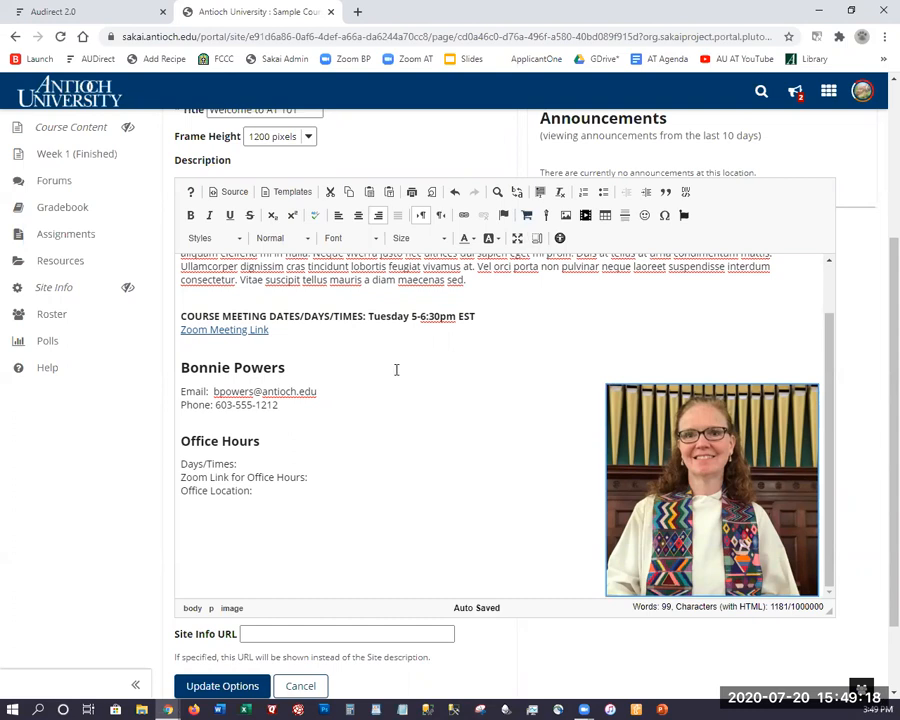
{"action": "scroll", "coordinate": [422, 390], "scroll_direction": "down", "scroll_amount": 3}
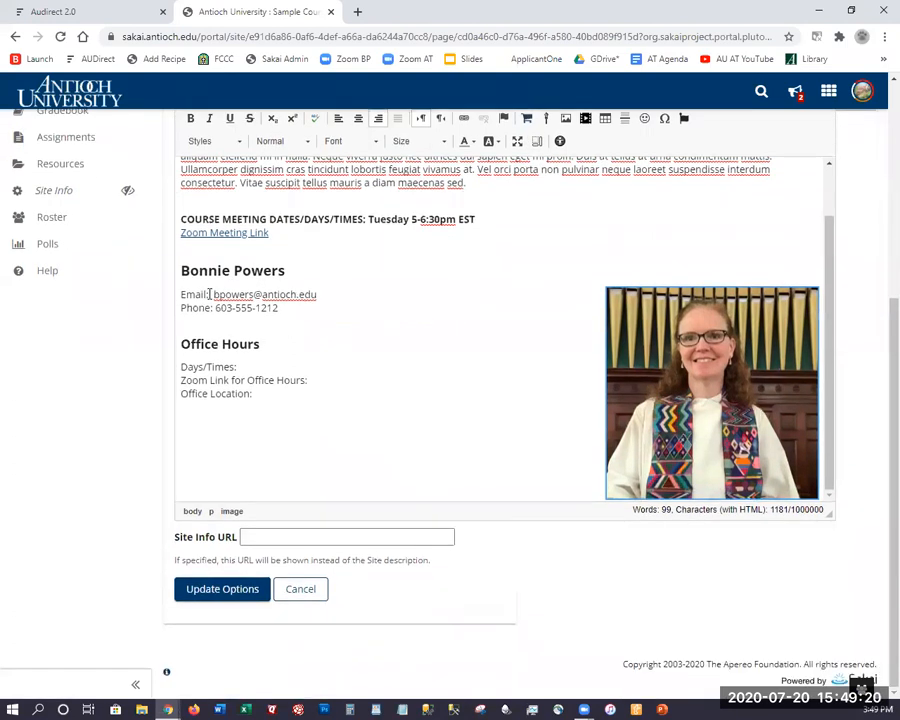
Turn the instructor's email text into an E-mail link type using the pasted address.
{"action": "left_click_drag", "start_coordinate": [216, 295], "coordinate": [329, 290]}
{"action": "key", "text": "ctrl+c"}
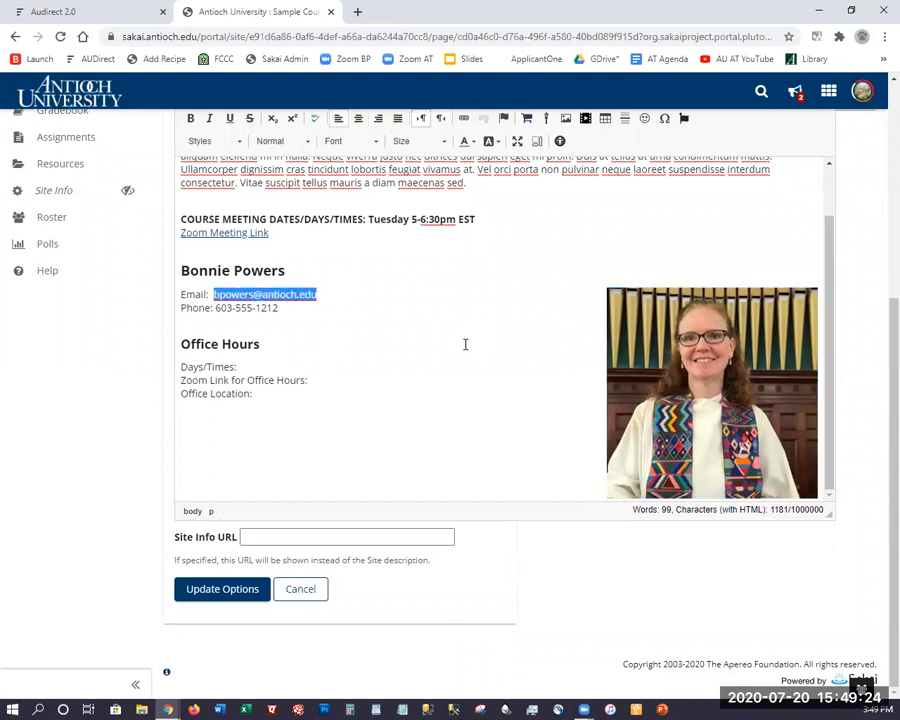
{"action": "left_click", "coordinate": [465, 119]}
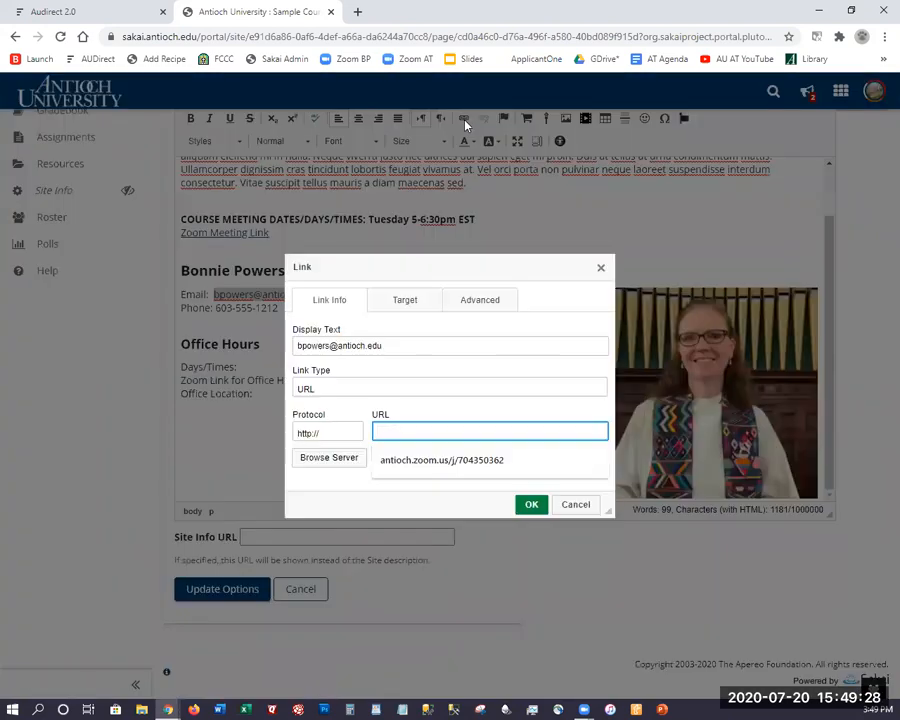
{"action": "left_click", "coordinate": [353, 390]}
{"action": "left_click", "coordinate": [309, 423]}
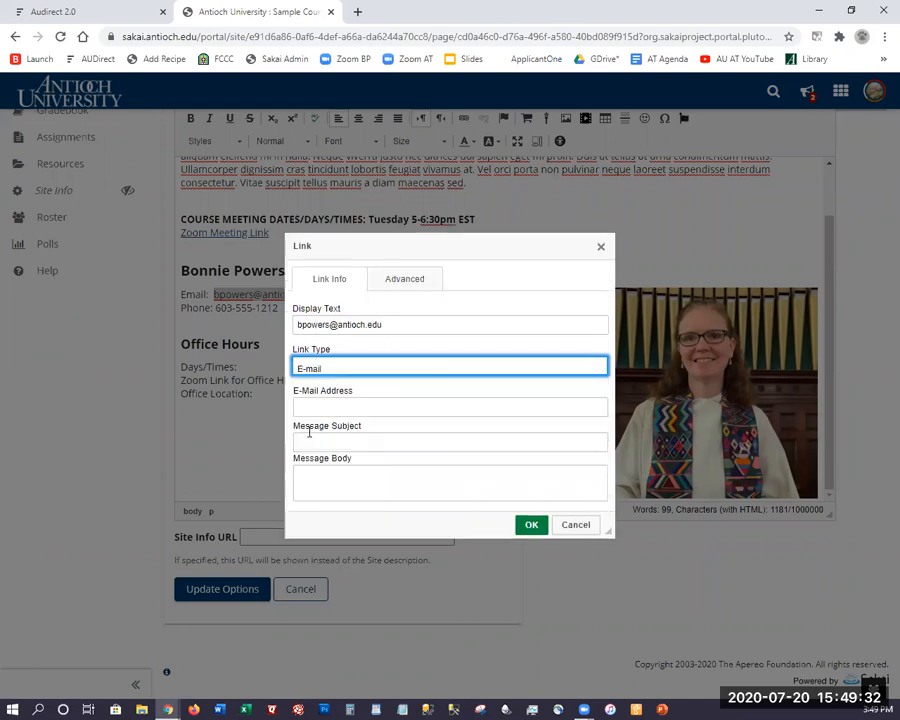
{"action": "left_click", "coordinate": [315, 407]}
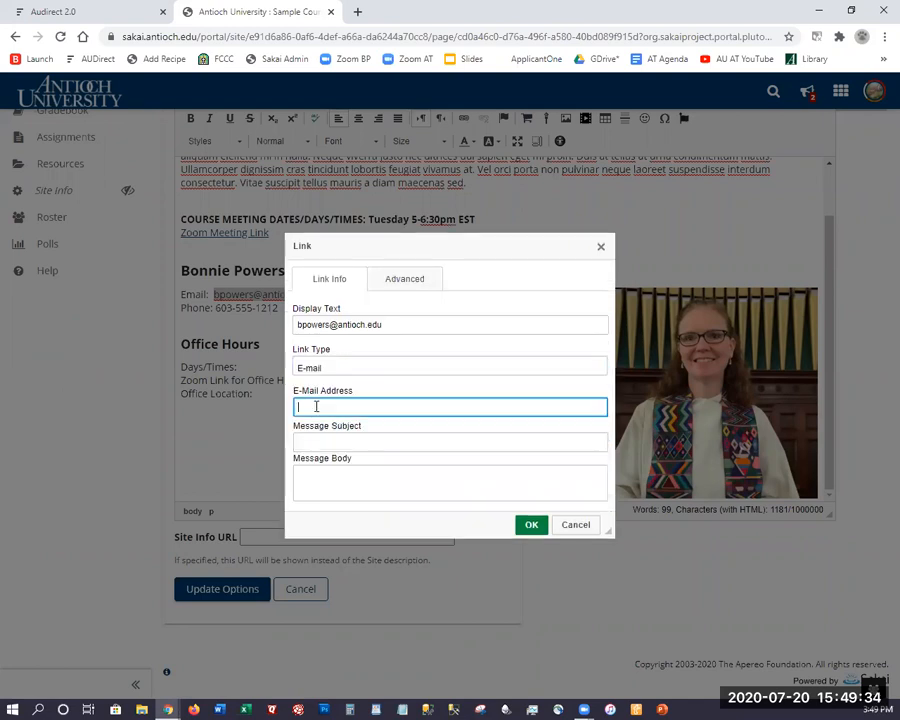
{"action": "key", "text": "ctrl+v"}
{"action": "left_click", "coordinate": [370, 429]}
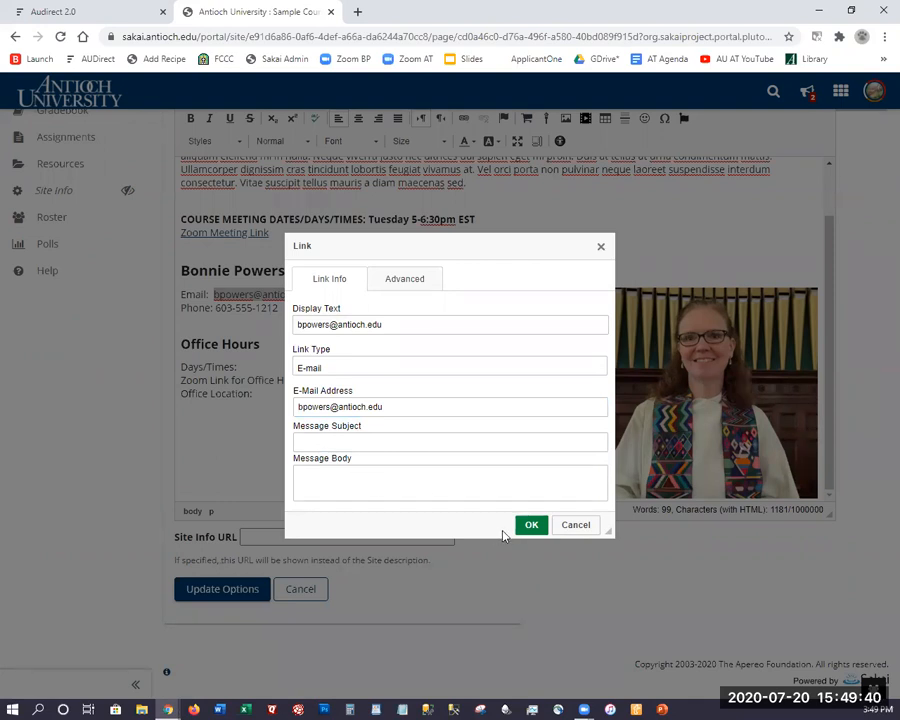
{"action": "left_click", "coordinate": [528, 528]}
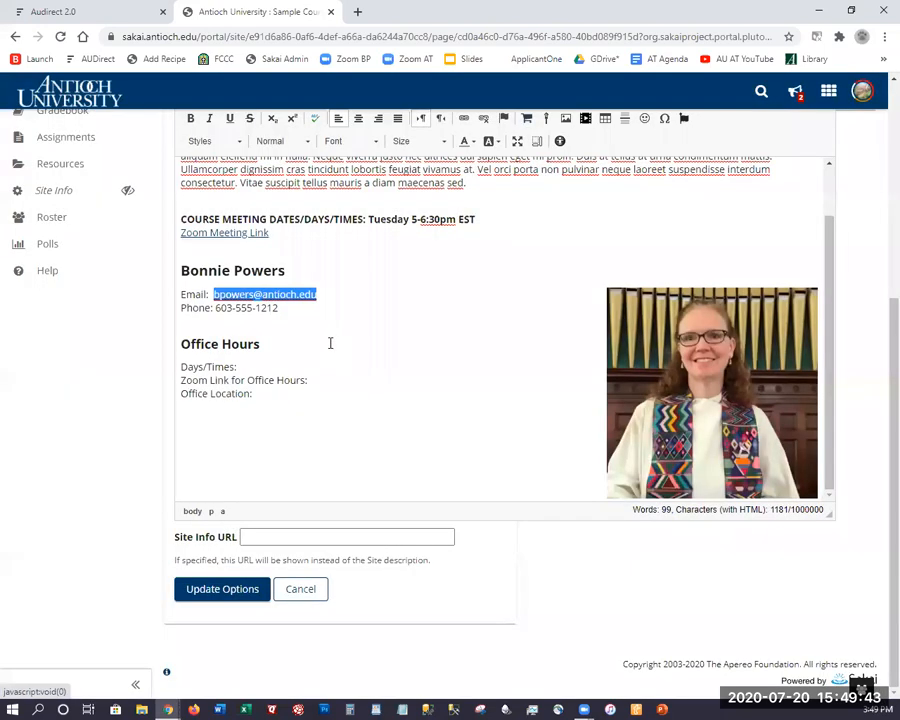
{"action": "left_click", "coordinate": [330, 342]}
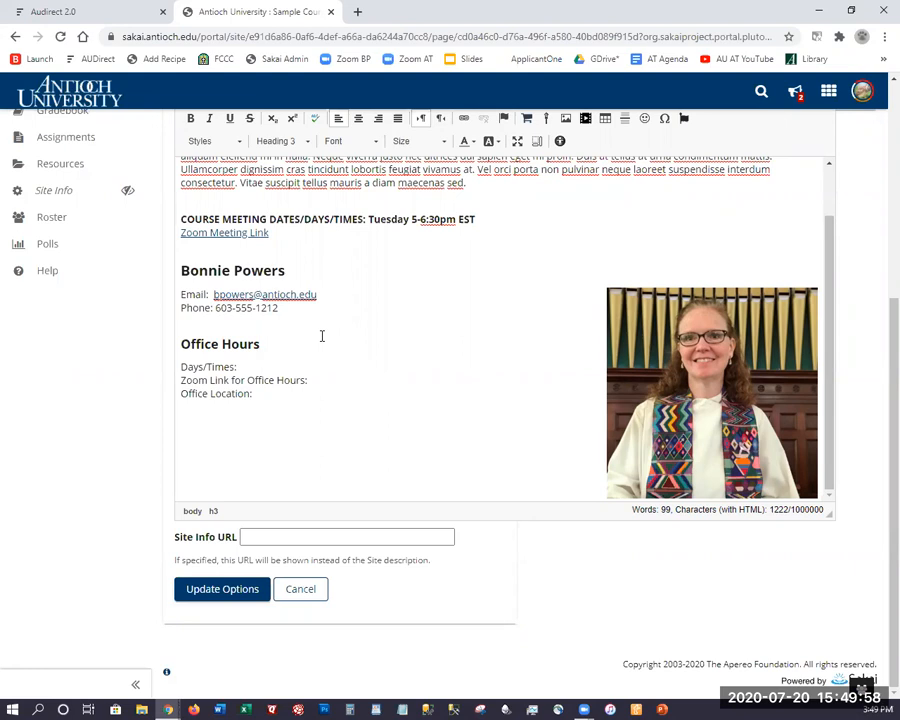
Fill in the Office Hours Days/Times as 'Mon, Wed 2-3pm EST'.
{"action": "left_click", "coordinate": [278, 368]}
{"action": "type", "text": "Mon, Wed 2-3pm EST"}
{"action": "left_click", "coordinate": [332, 380]}
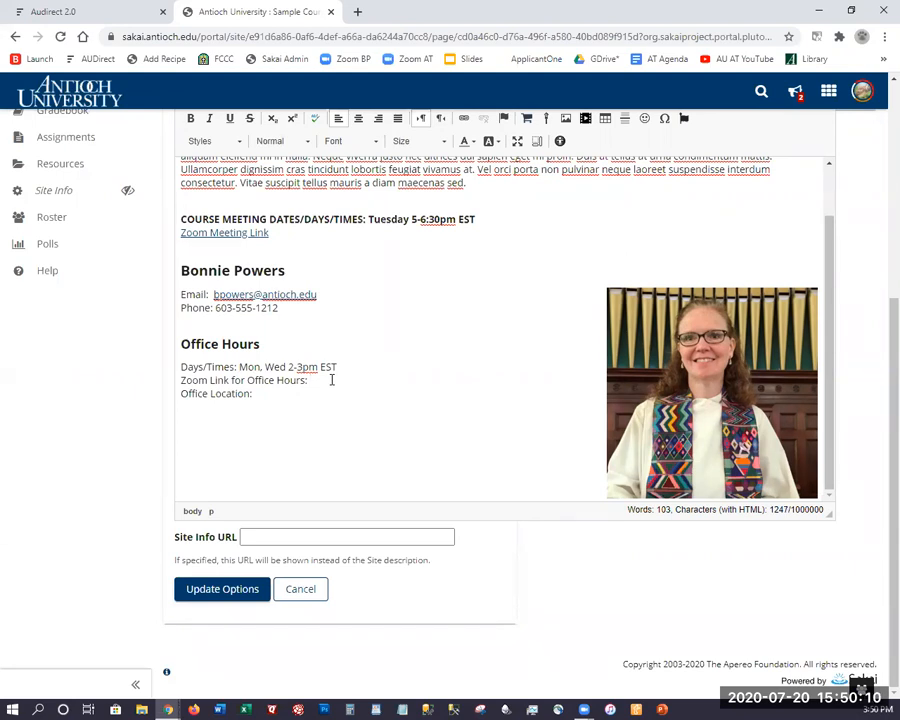
Remove the Office Location line from the Office Hours section.
{"action": "left_click", "coordinate": [268, 397]}
{"action": "type", "text": "online"}
{"action": "left_click", "coordinate": [178, 397], "text": "shift"}
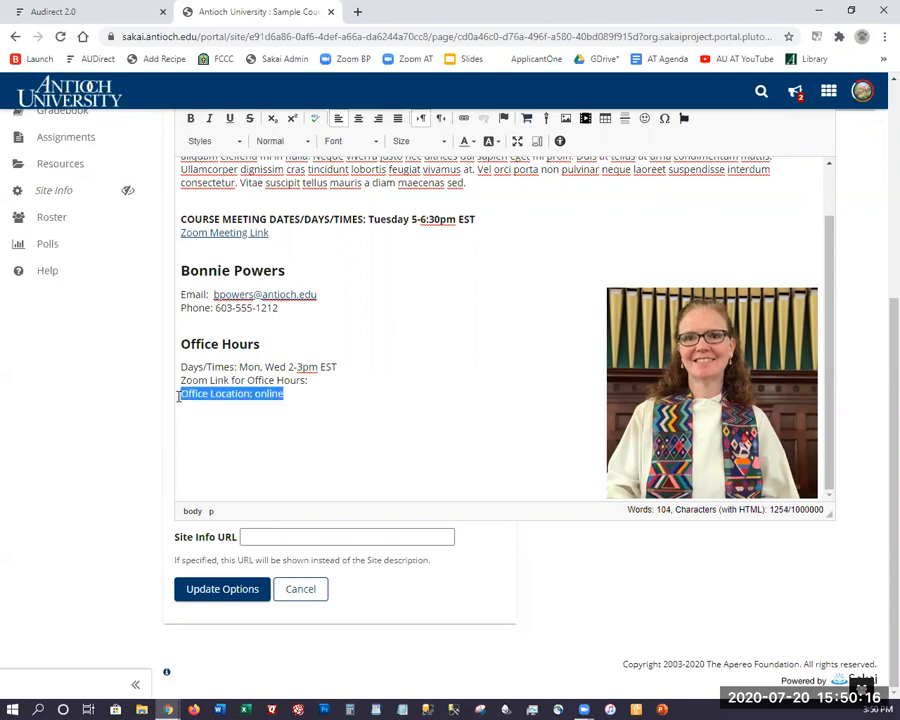
{"action": "key", "text": "Delete"}
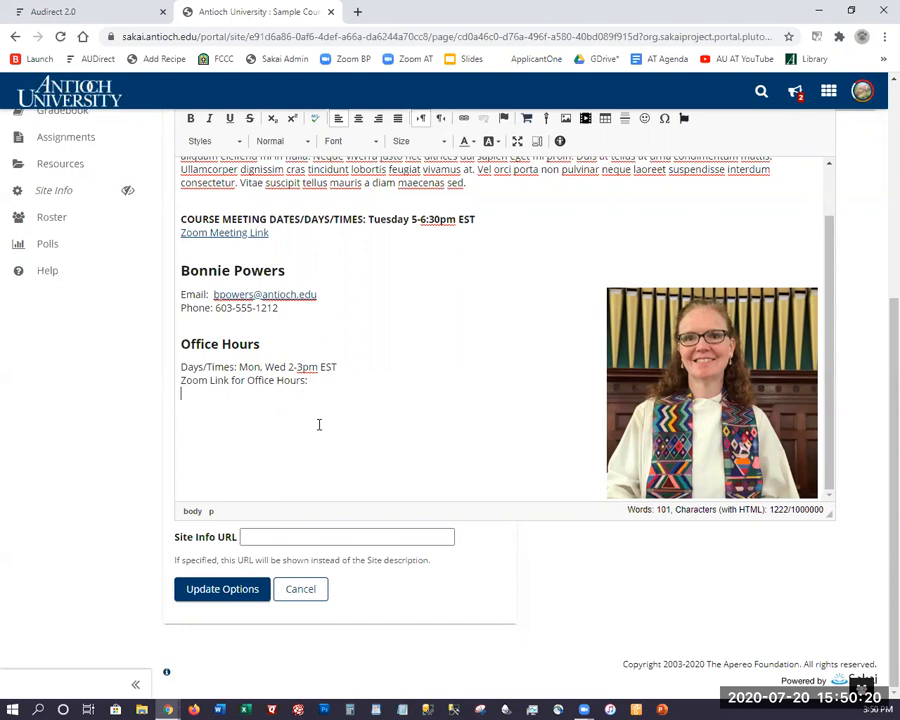
{"action": "scroll", "coordinate": [324, 410], "scroll_direction": "up", "scroll_amount": 2}
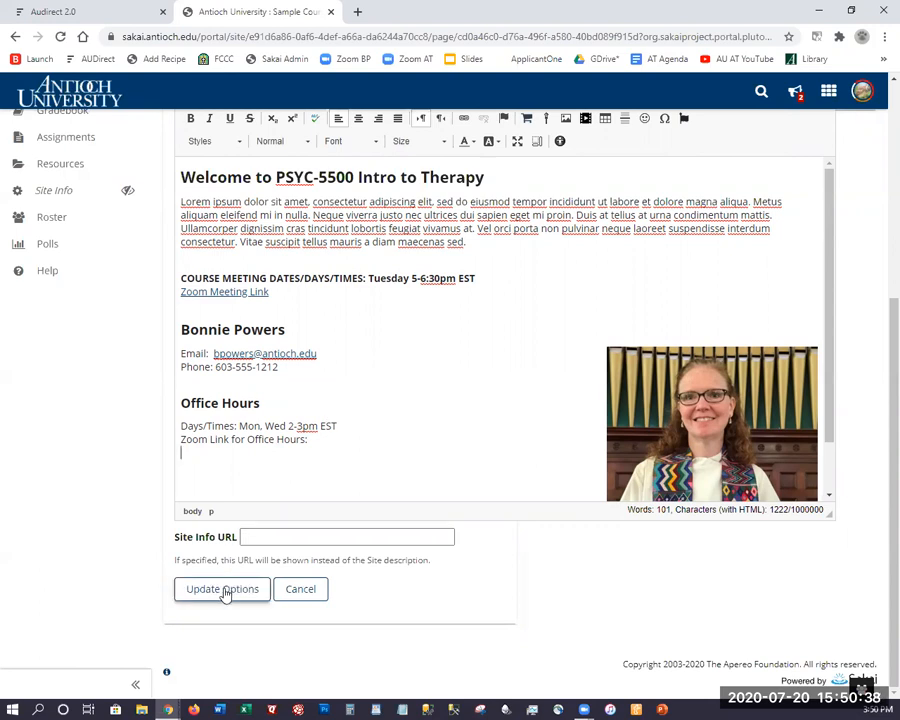
{"action": "scroll", "coordinate": [300, 395], "scroll_direction": "up", "scroll_amount": 4}
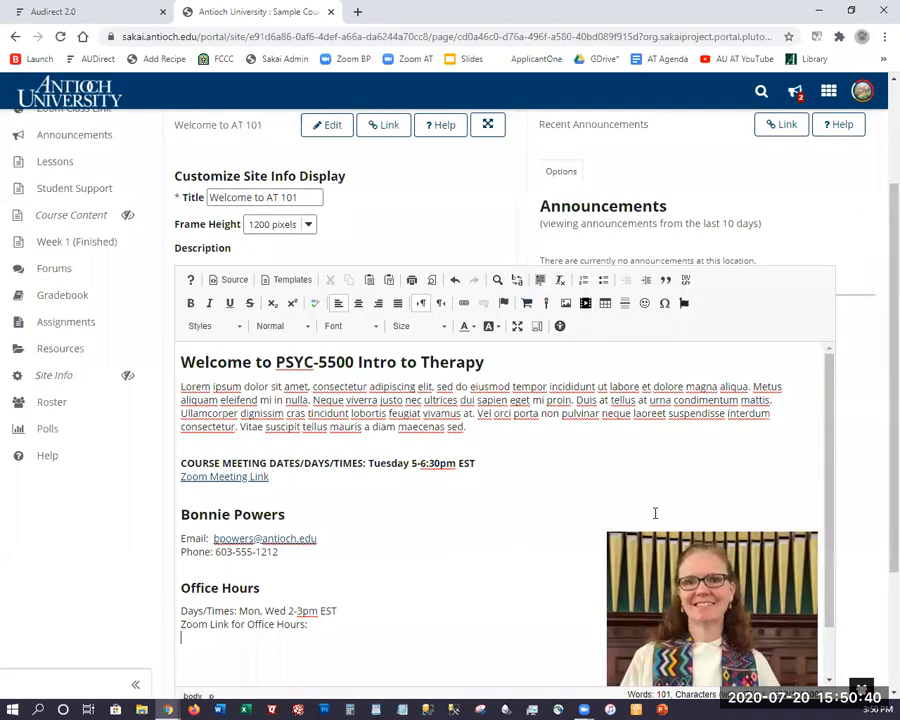
{"action": "scroll", "coordinate": [30, 250], "scroll_direction": "up", "scroll_amount": 2}
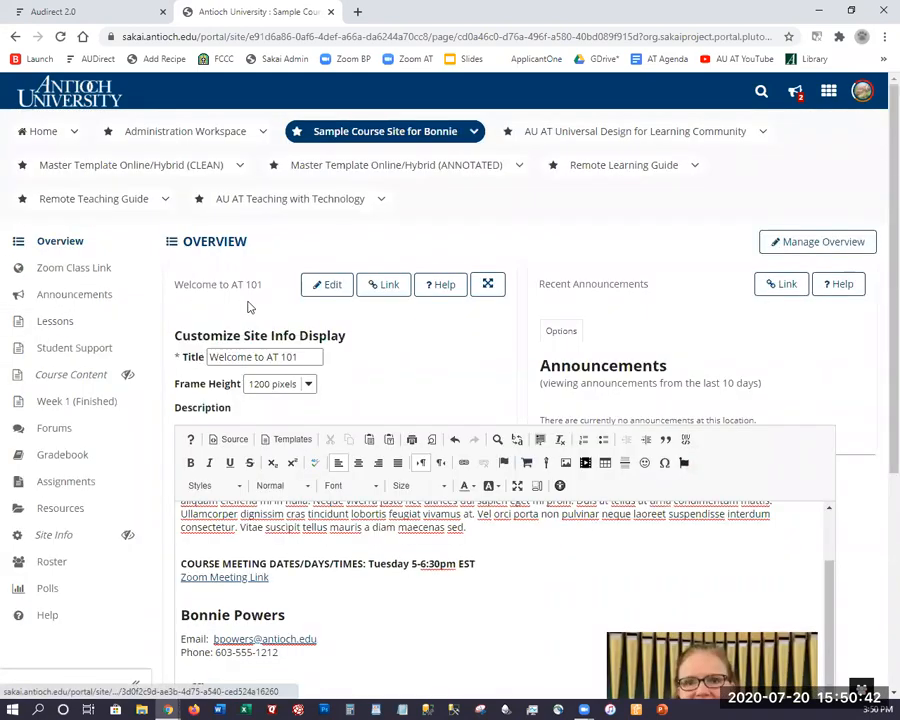
Save the description with Update Options and review the resulting Overview page.
{"action": "scroll", "coordinate": [280, 342], "scroll_direction": "down", "scroll_amount": 3}
{"action": "scroll", "coordinate": [250, 540], "scroll_direction": "down", "scroll_amount": 1}
{"action": "left_click", "coordinate": [240, 590]}
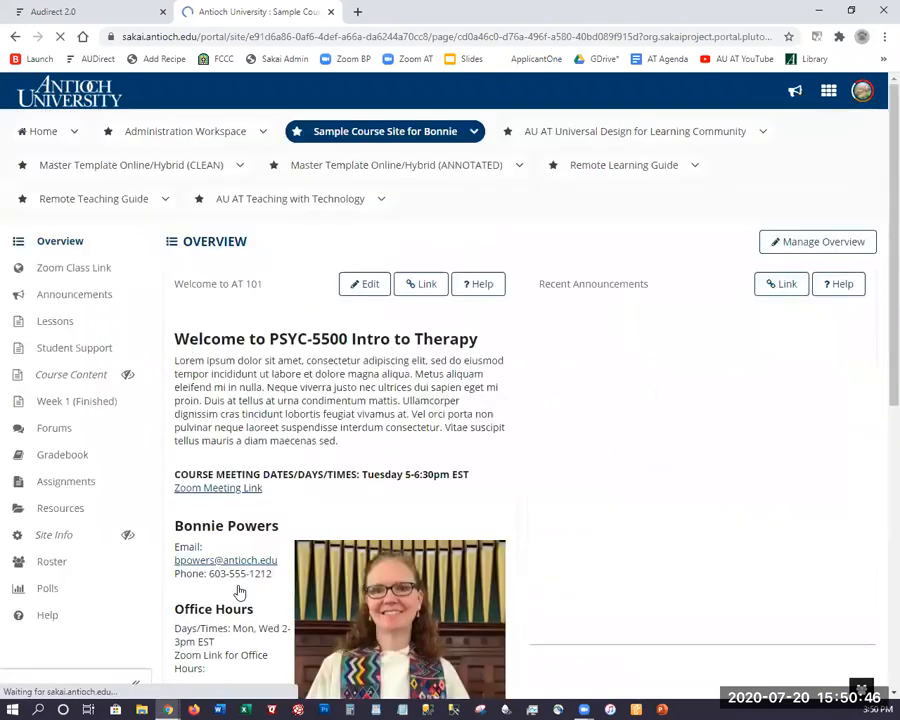
{"action": "scroll", "coordinate": [275, 490], "scroll_direction": "down", "scroll_amount": 2}
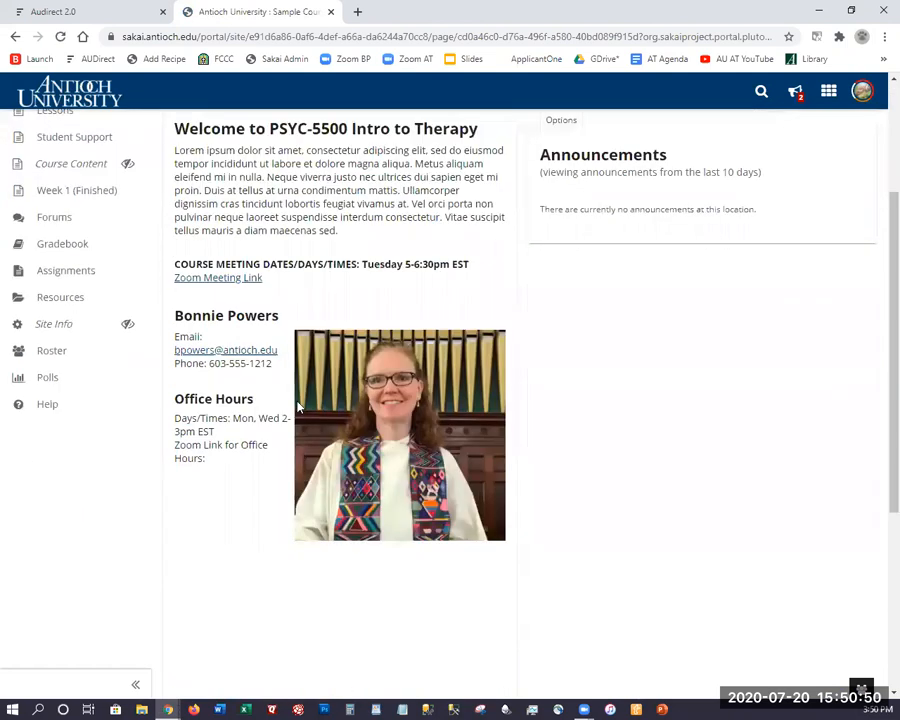
{"action": "scroll", "coordinate": [300, 400], "scroll_direction": "up", "scroll_amount": 2}
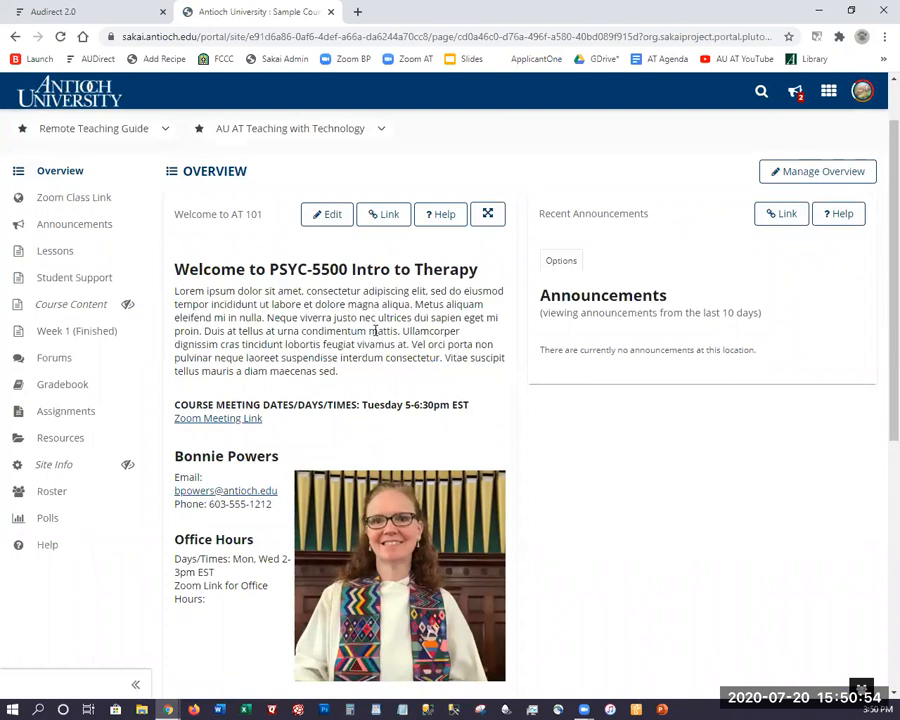
{"action": "scroll", "coordinate": [365, 332], "scroll_direction": "down", "scroll_amount": 1}
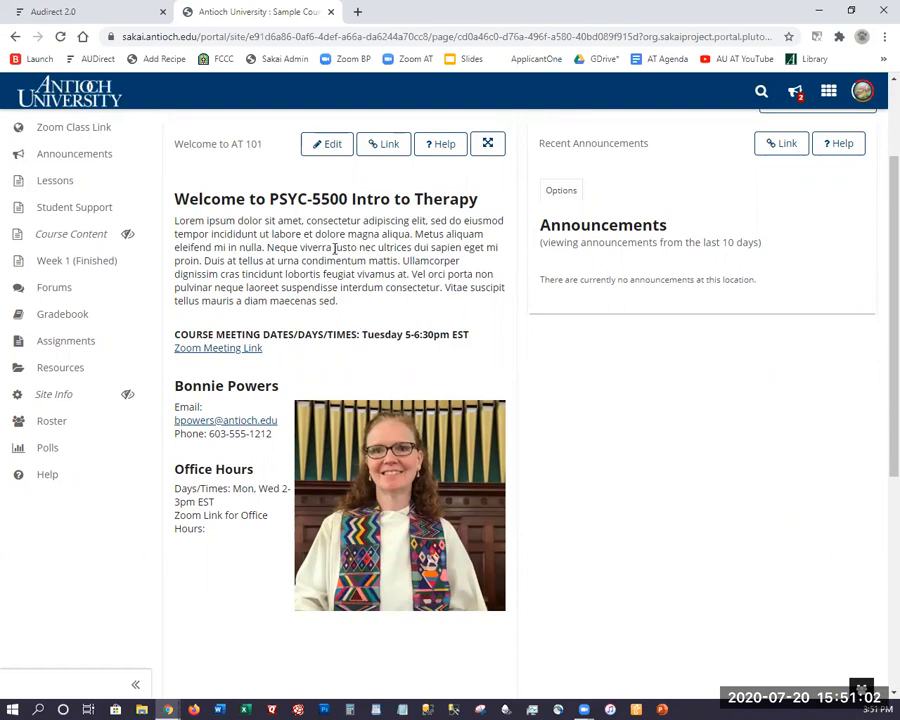
{"action": "scroll", "coordinate": [256, 230], "scroll_direction": "up", "scroll_amount": 1}
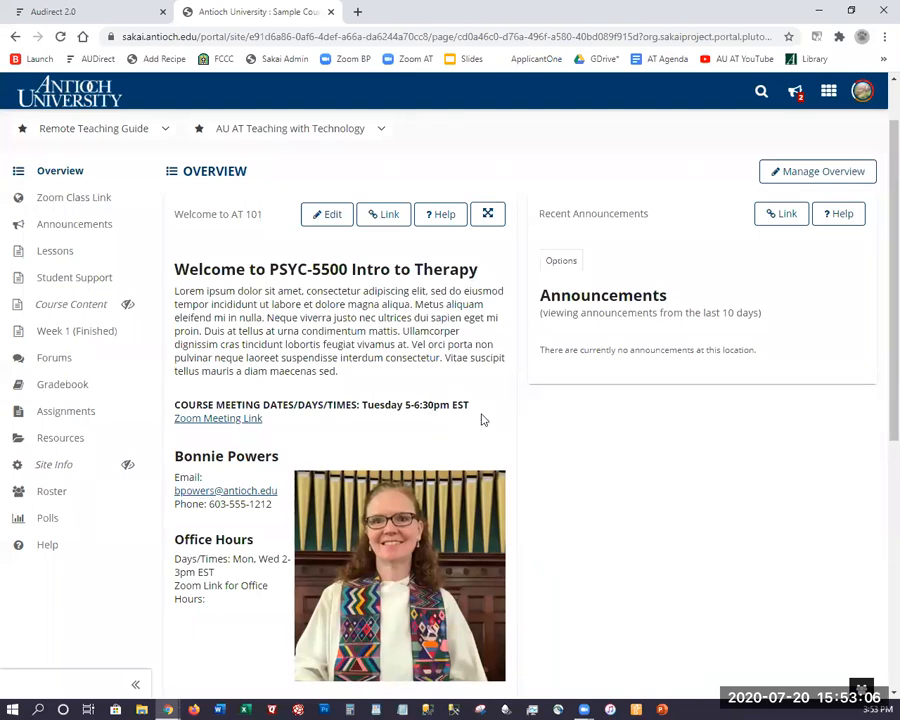
{"action": "left_click", "coordinate": [68, 252]}
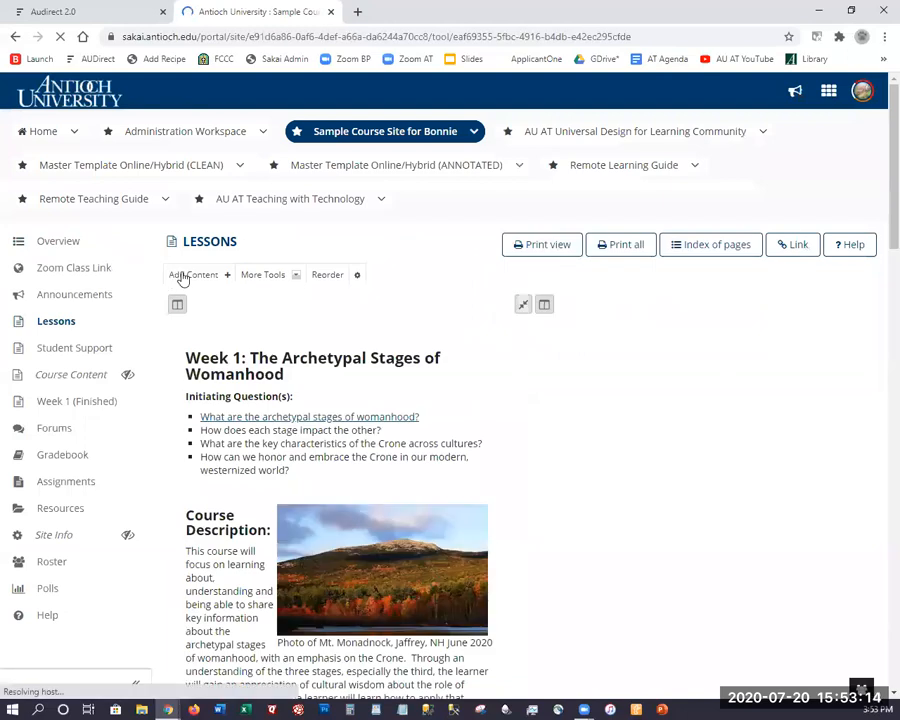
{"action": "left_click", "coordinate": [192, 275]}
{"action": "left_click", "coordinate": [232, 410]}
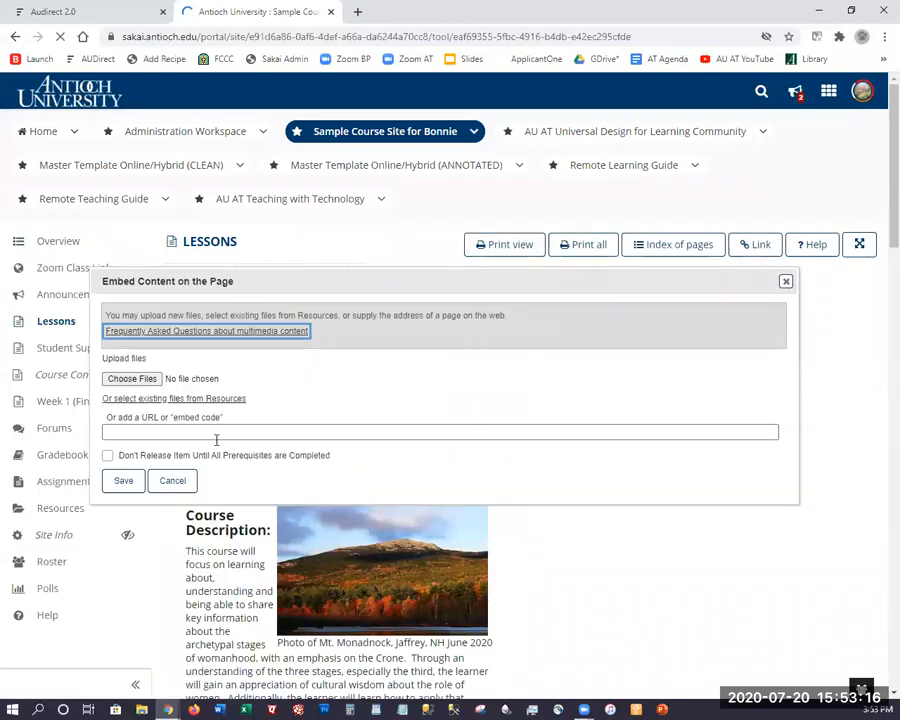
{"action": "left_click", "coordinate": [190, 433]}
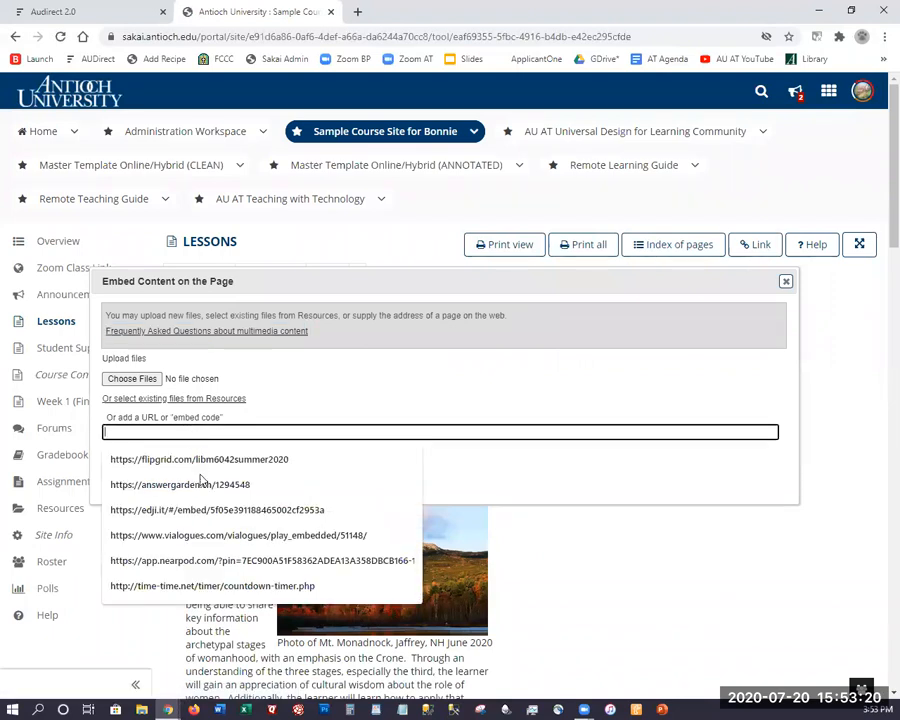
{"action": "left_click", "coordinate": [293, 402]}
{"action": "left_click", "coordinate": [187, 479]}
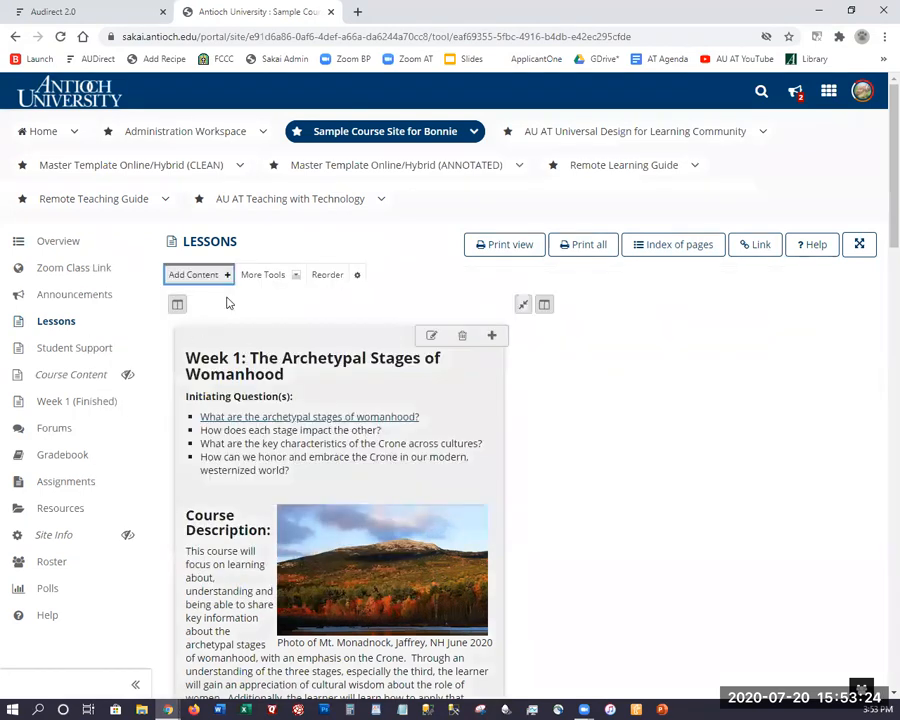
{"action": "left_click", "coordinate": [86, 251]}
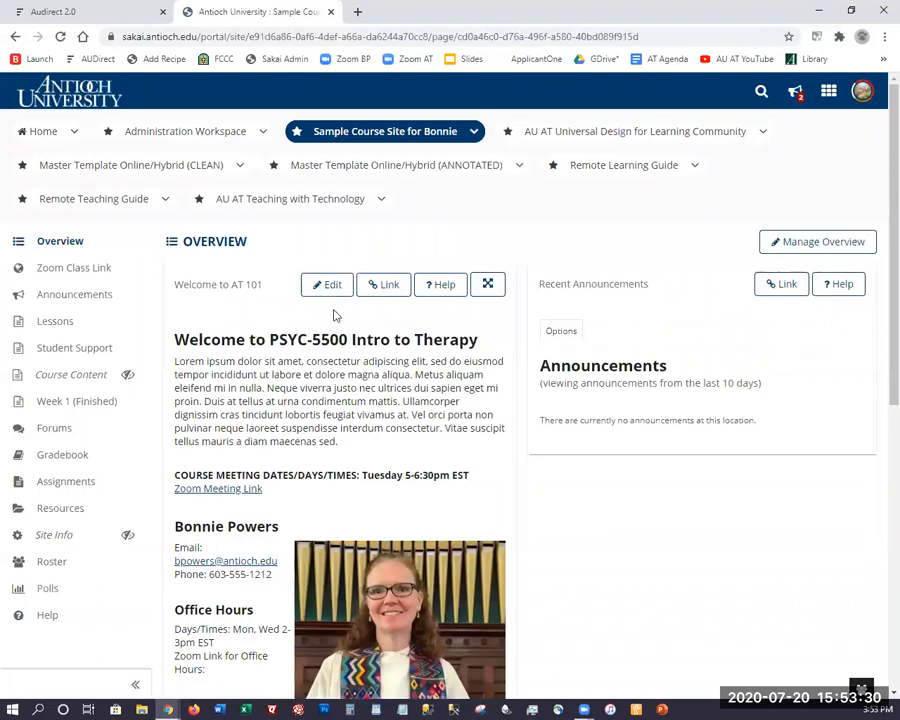
{"action": "left_click", "coordinate": [328, 287]}
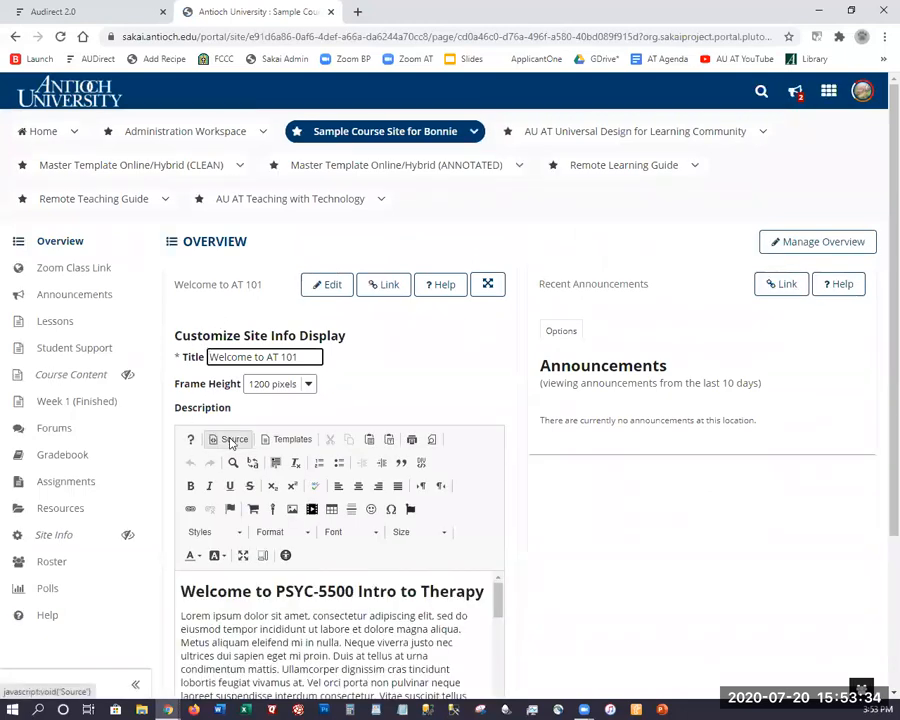
{"action": "left_click", "coordinate": [232, 440]}
{"action": "scroll", "coordinate": [267, 441], "scroll_direction": "down", "scroll_amount": 10}
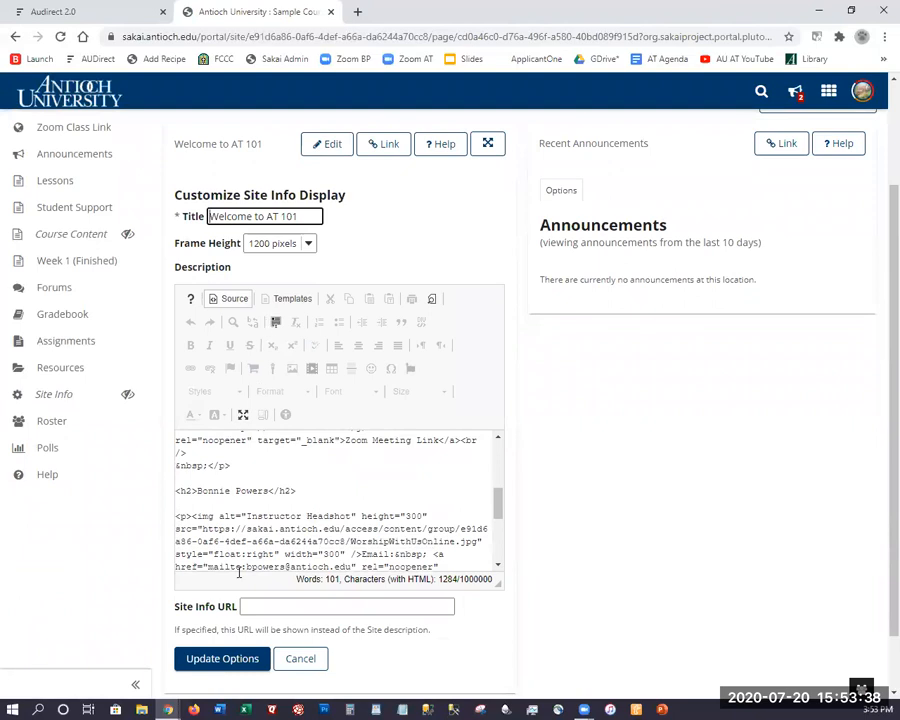
{"action": "left_click", "coordinate": [300, 659]}
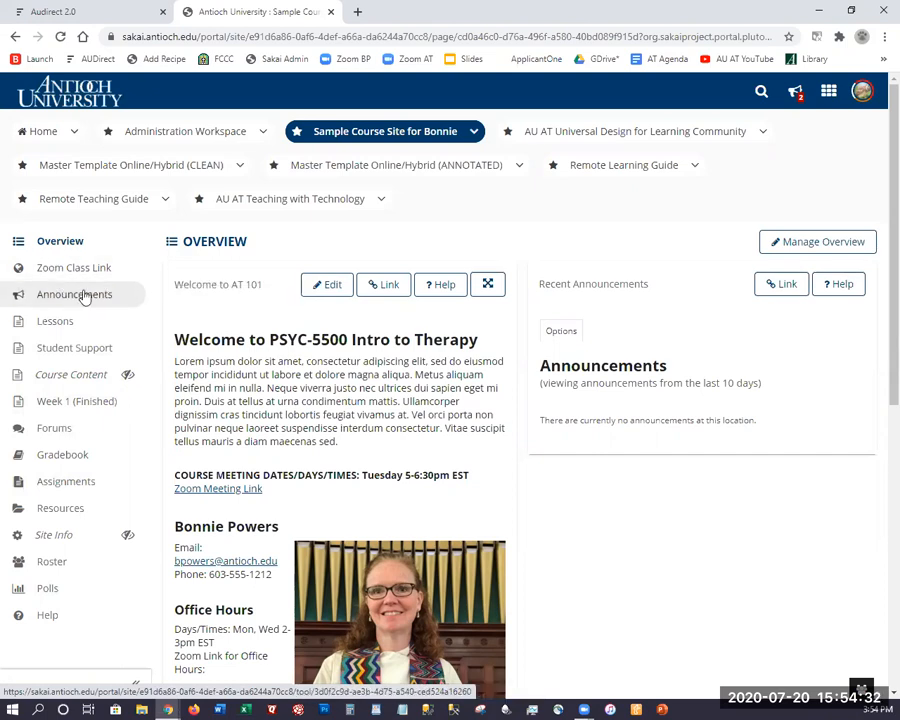
Tick Syllabus in Site Info's Manage Tools and confirm adding it to the site.
{"action": "left_click", "coordinate": [66, 538]}
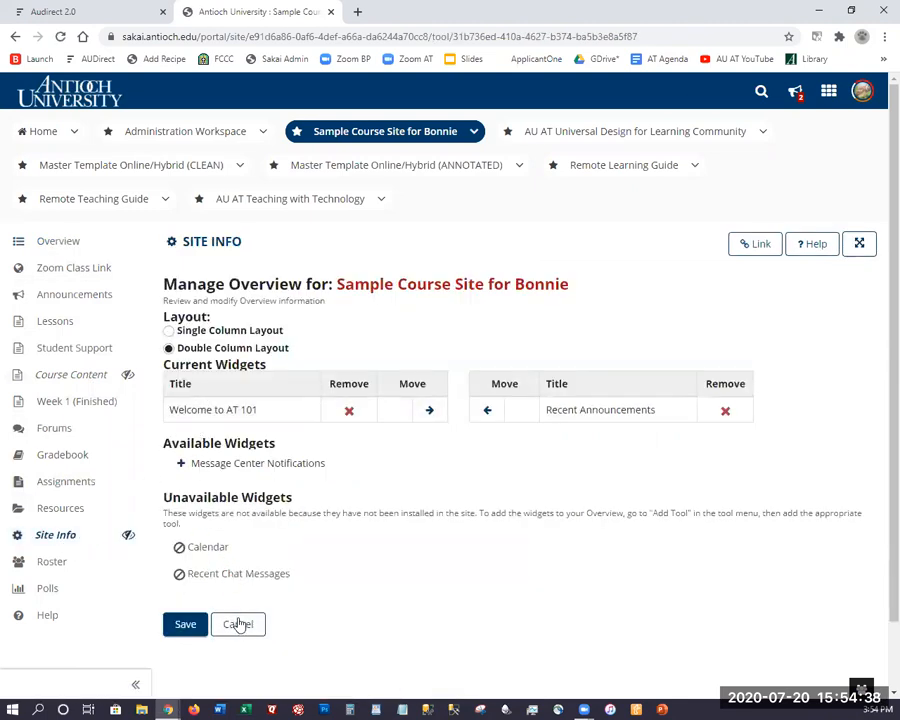
{"action": "left_click", "coordinate": [238, 624]}
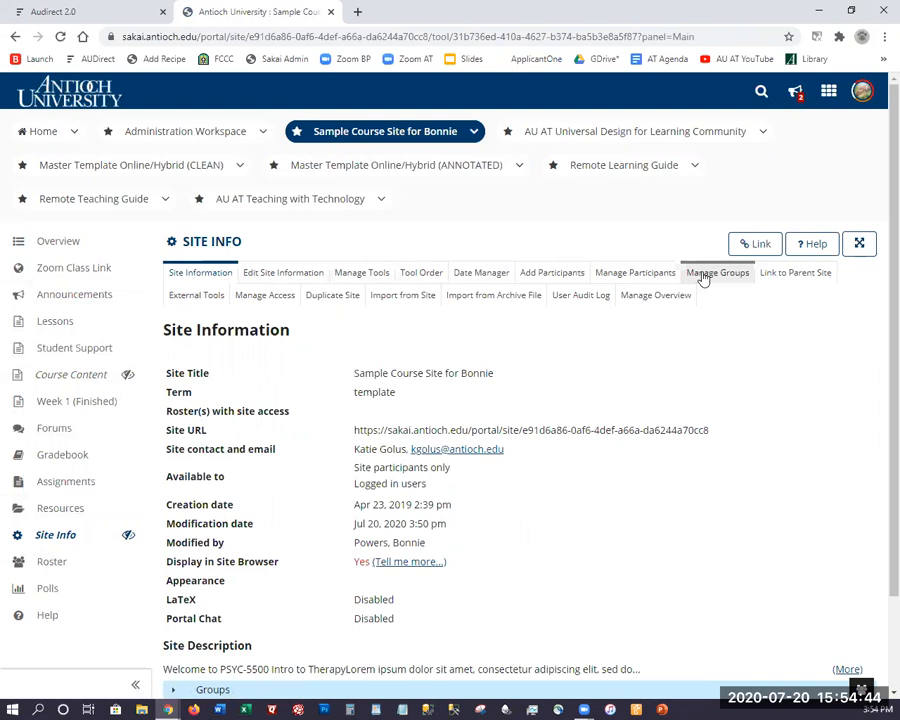
{"action": "left_click", "coordinate": [362, 275]}
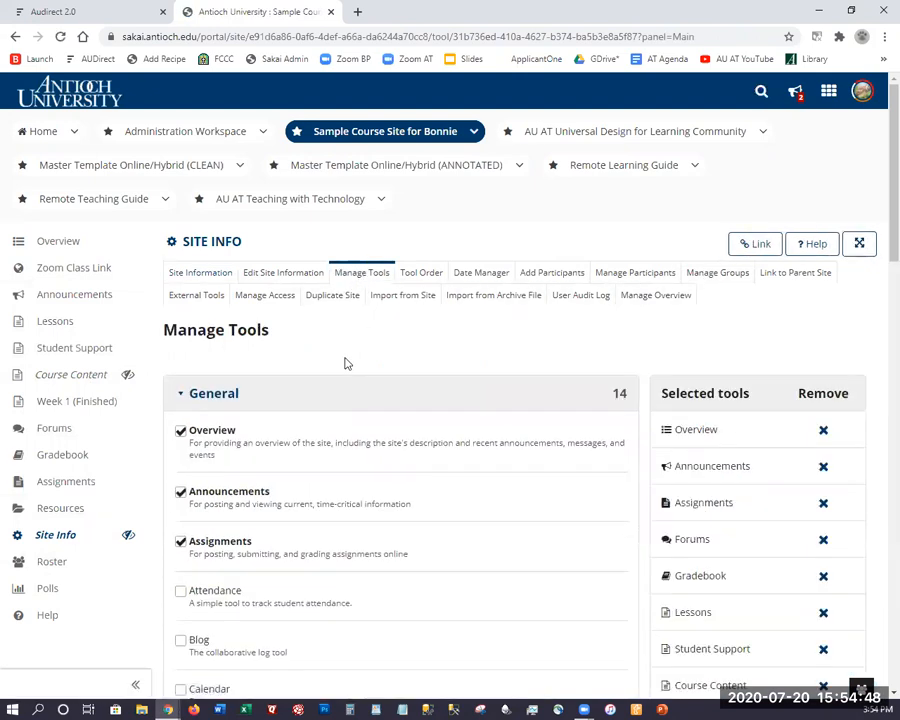
{"action": "scroll", "coordinate": [348, 362], "scroll_direction": "down", "scroll_amount": 3}
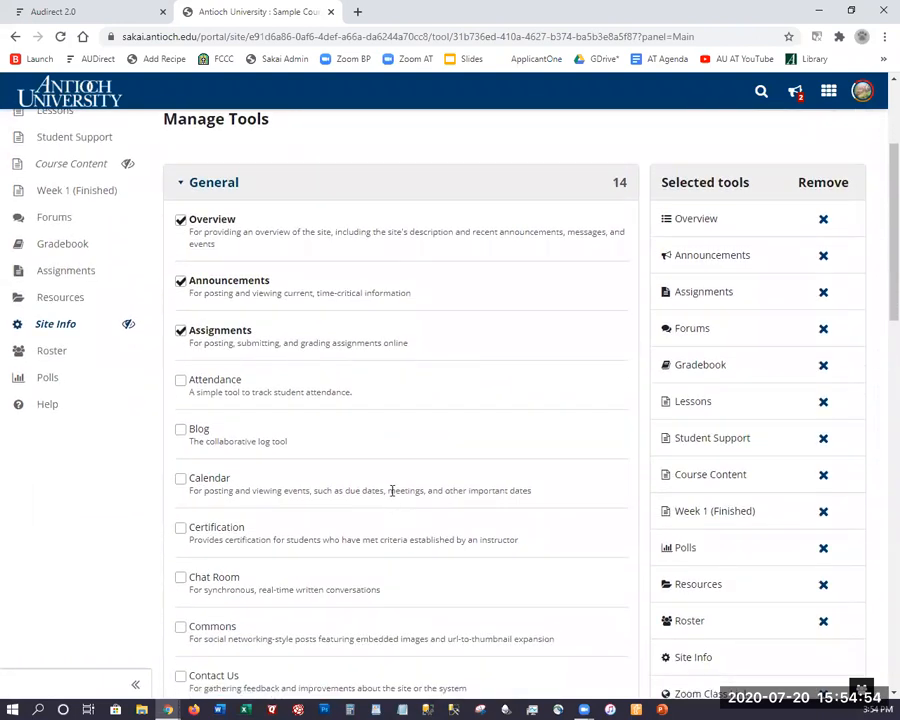
{"action": "scroll", "coordinate": [297, 369], "scroll_direction": "down", "scroll_amount": 4}
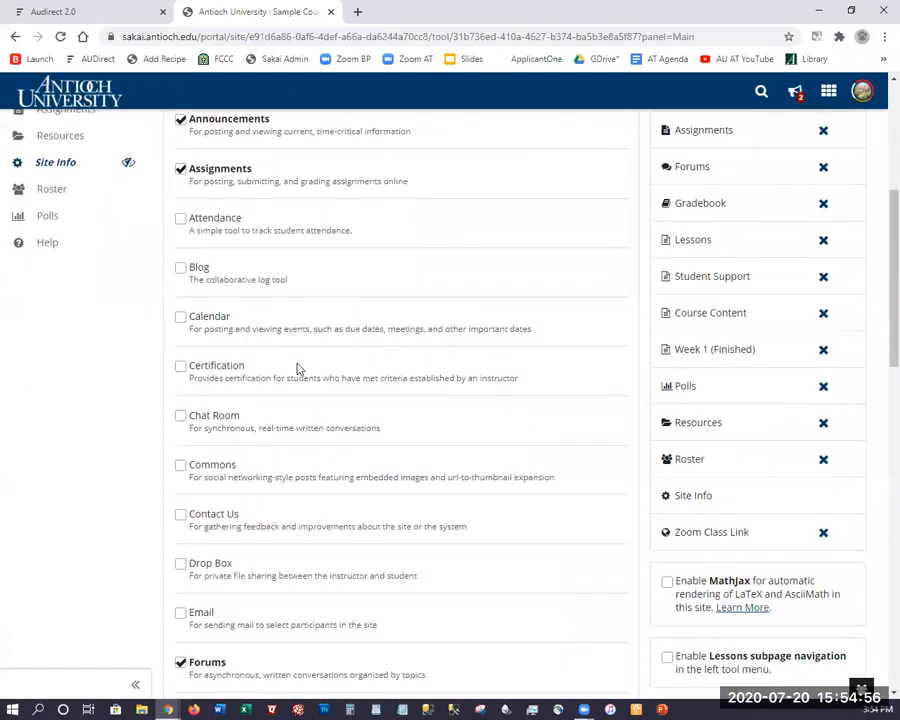
{"action": "scroll", "coordinate": [306, 362], "scroll_direction": "down", "scroll_amount": 5}
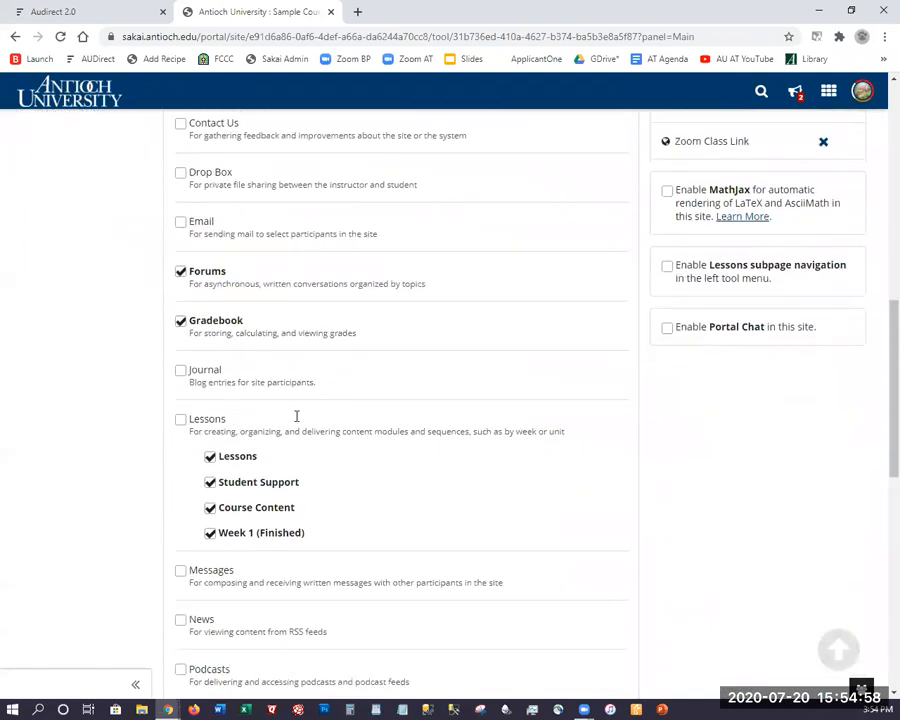
{"action": "scroll", "coordinate": [230, 545], "scroll_direction": "down", "scroll_amount": 4}
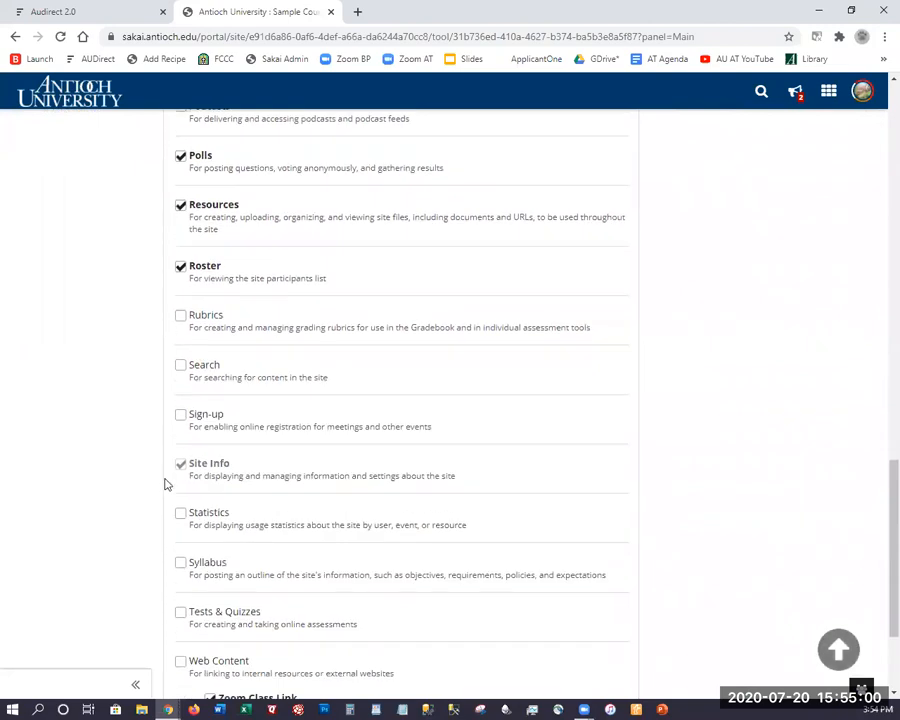
{"action": "left_click", "coordinate": [181, 414]}
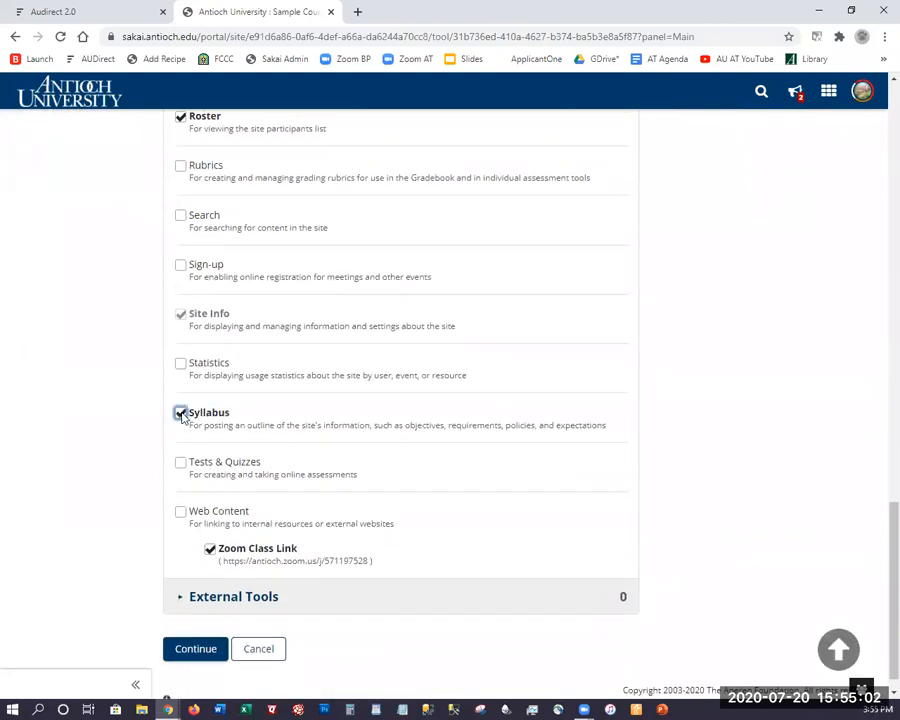
{"action": "left_click", "coordinate": [196, 649]}
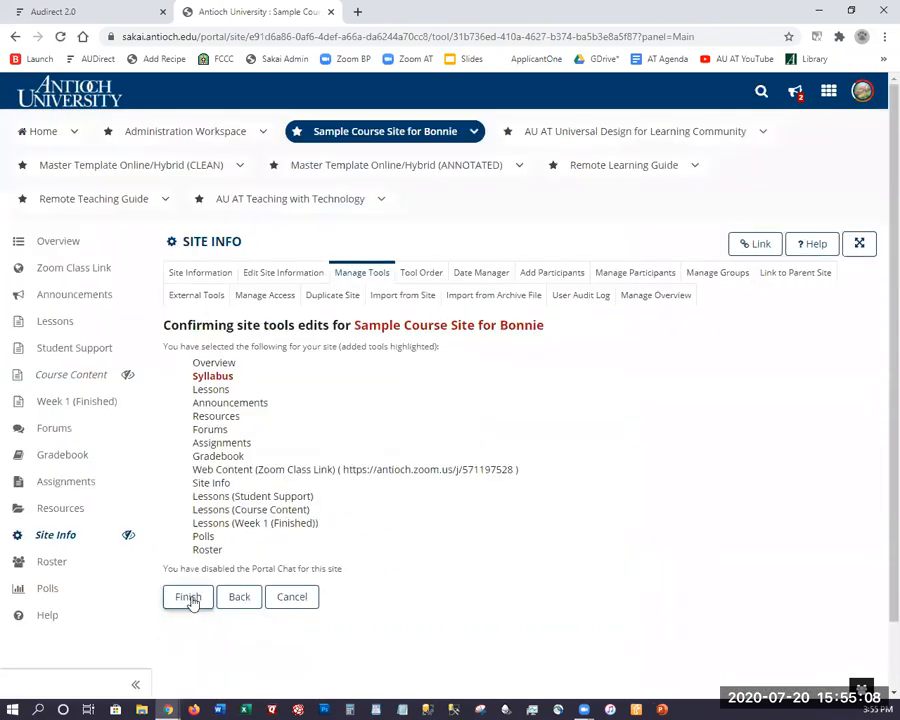
{"action": "left_click", "coordinate": [191, 599]}
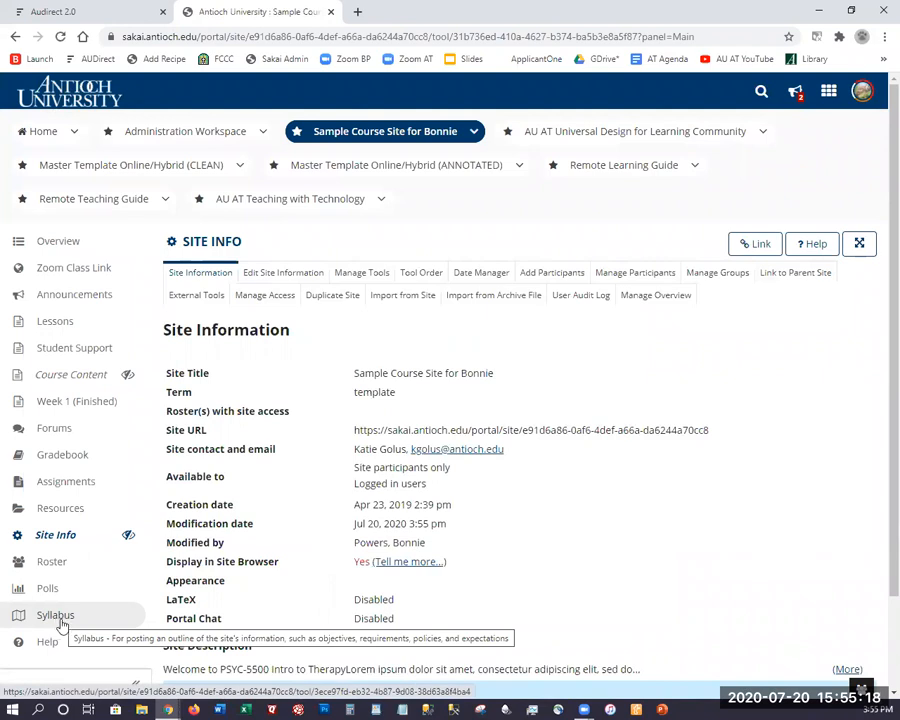
Drag Syllabus to second place under Overview in Tool Order and save.
{"action": "left_click", "coordinate": [423, 273]}
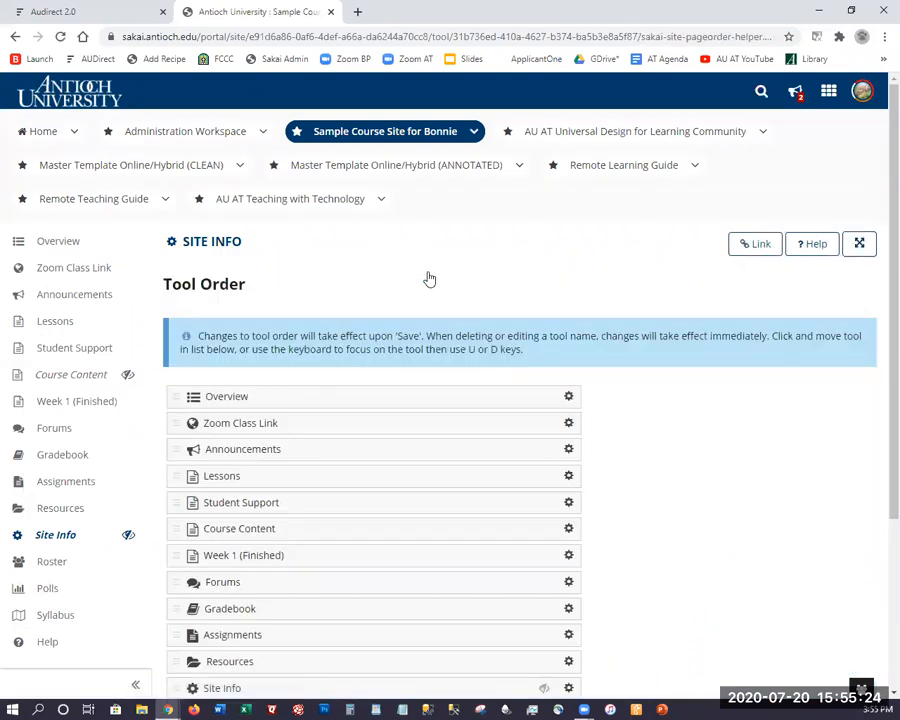
{"action": "scroll", "coordinate": [429, 279], "scroll_direction": "down", "scroll_amount": 2}
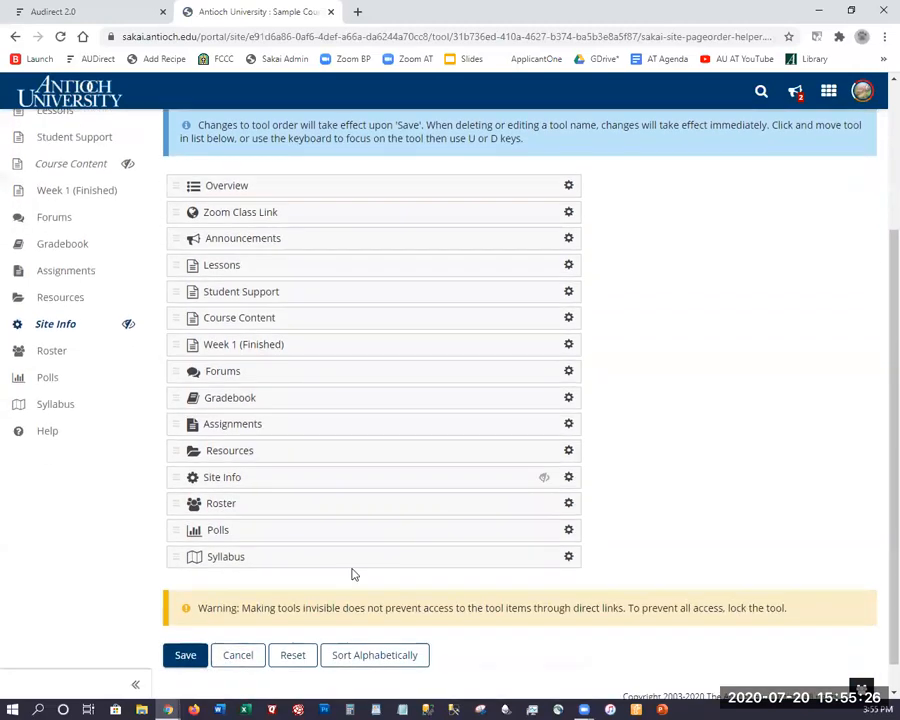
{"action": "left_click_drag", "start_coordinate": [346, 562], "coordinate": [342, 212]}
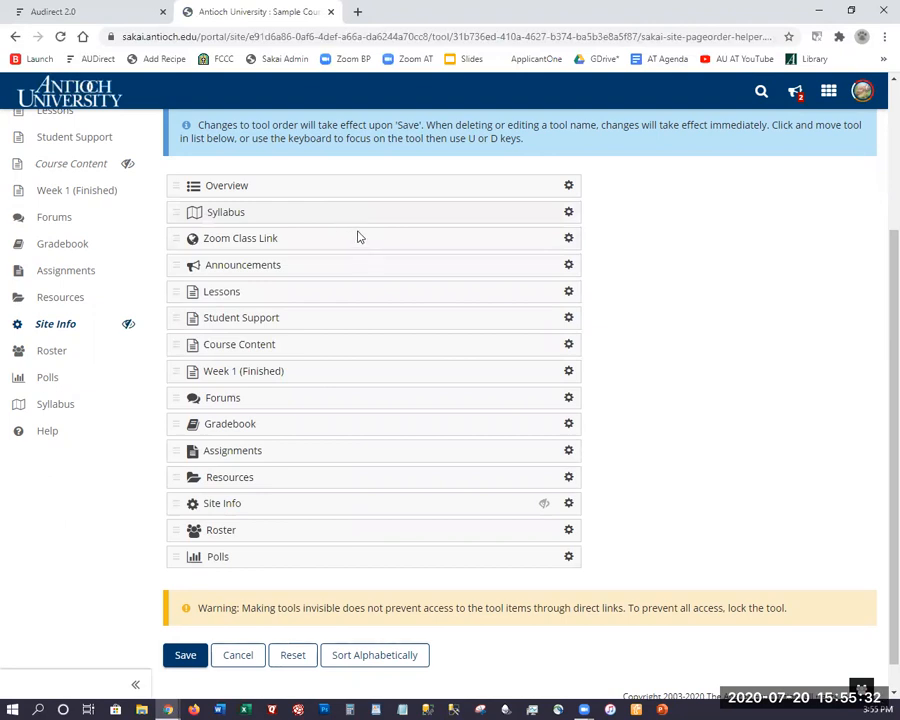
{"action": "left_click", "coordinate": [184, 656]}
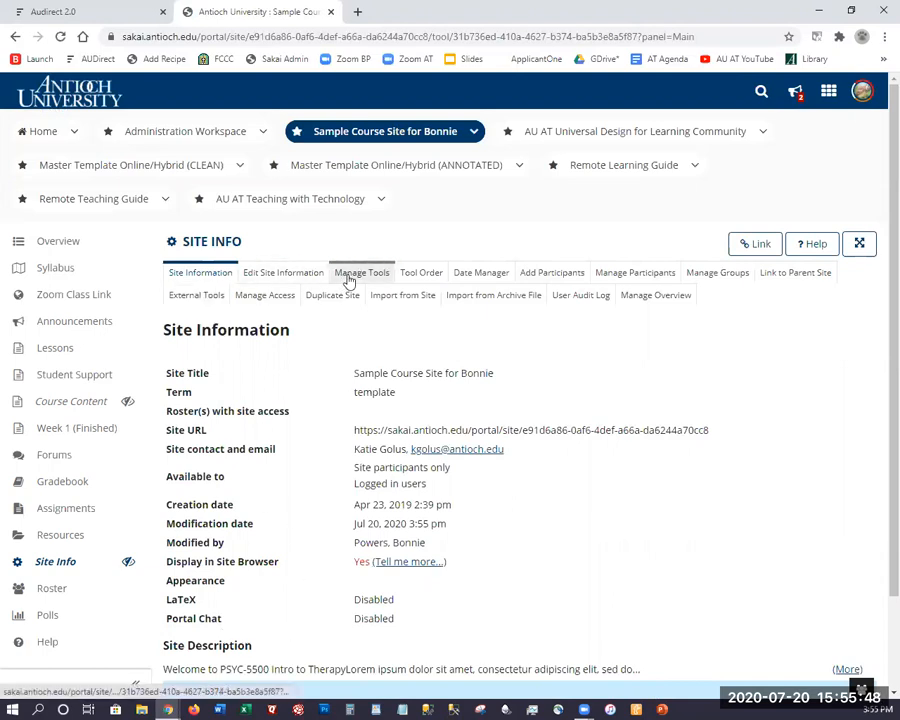
Delete the default Syllabus item and its two attached documents from the Syllabus tool.
{"action": "left_click", "coordinate": [53, 272]}
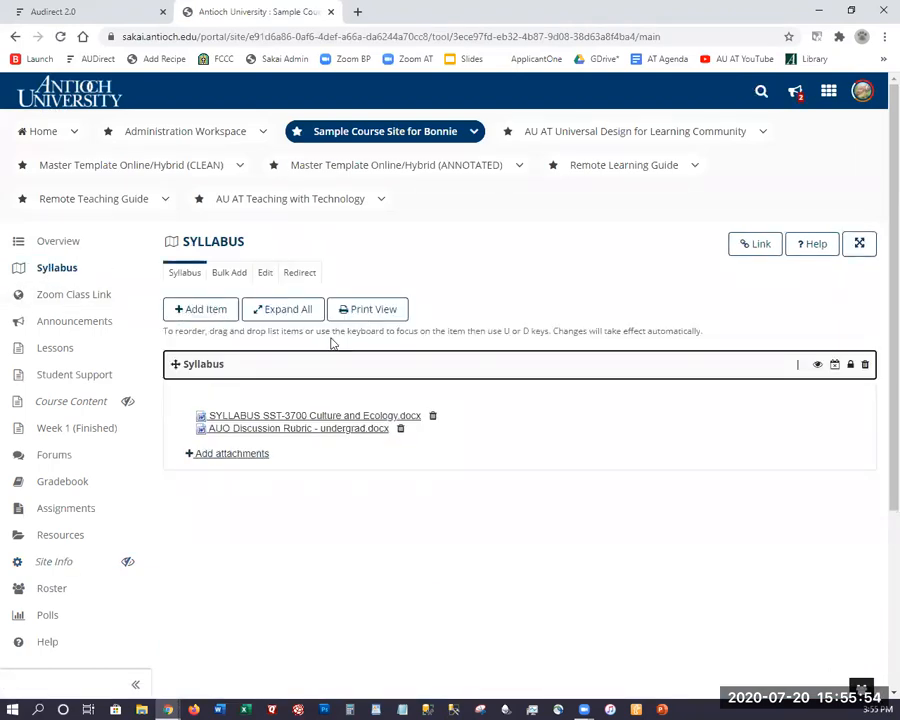
{"action": "left_click", "coordinate": [865, 366]}
{"action": "left_click", "coordinate": [786, 438]}
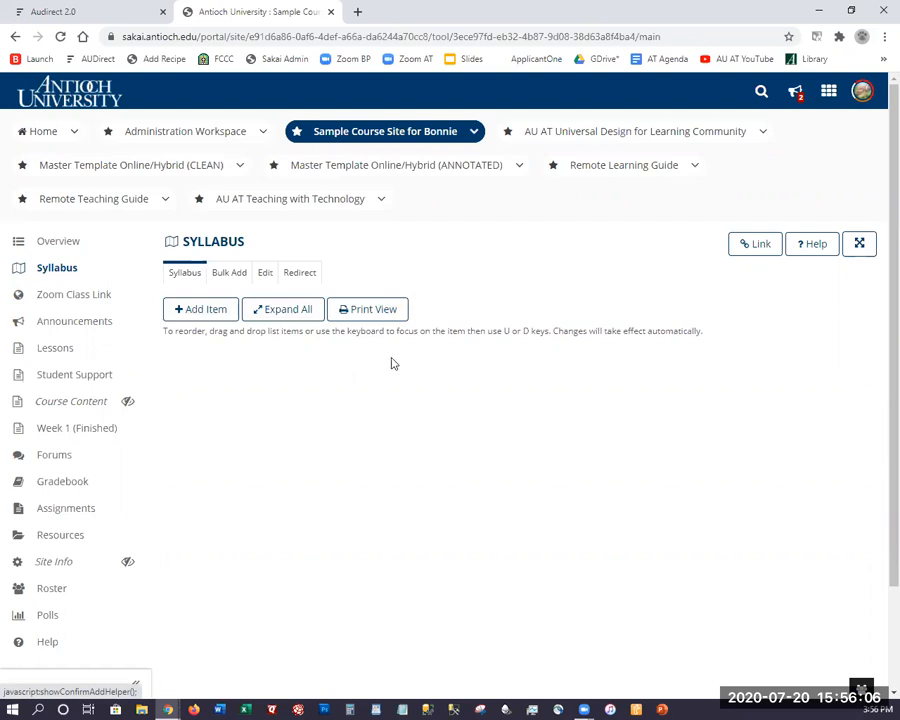
Add and publish a syllabus item titled 'Syllabus & Rubrics' and start attaching a file to it.
{"action": "left_click", "coordinate": [203, 310]}
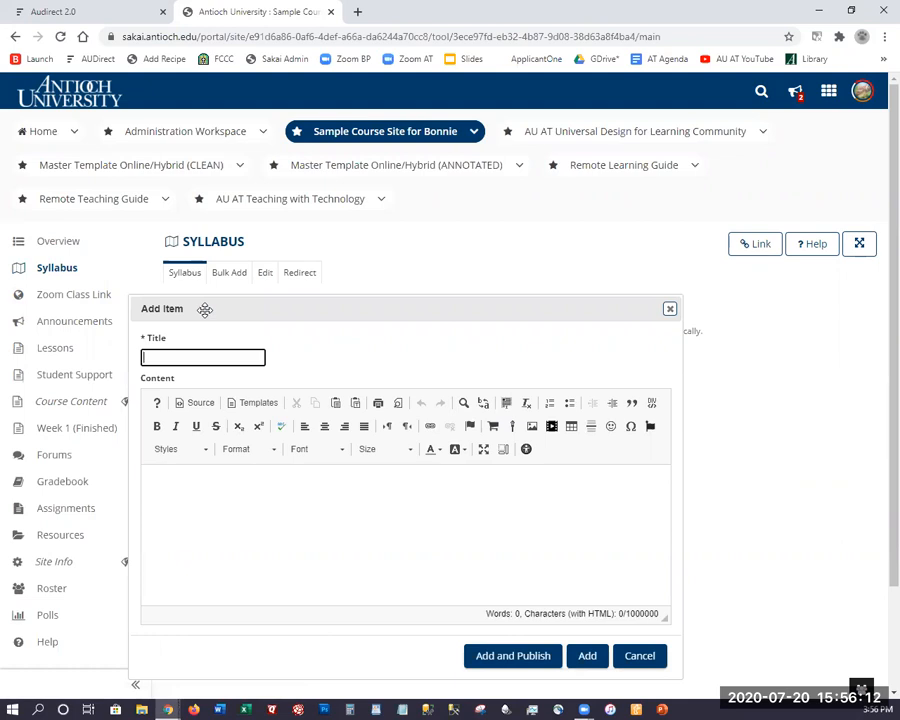
{"action": "type", "text": "Syllabus & Rubrics"}
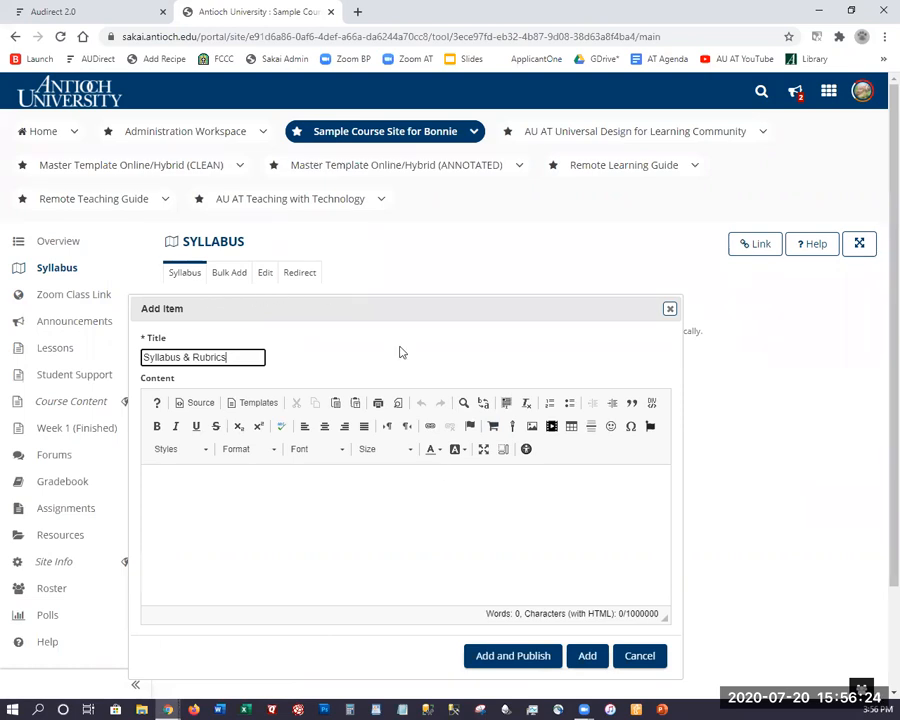
{"action": "scroll", "coordinate": [460, 560], "scroll_direction": "down", "scroll_amount": 1}
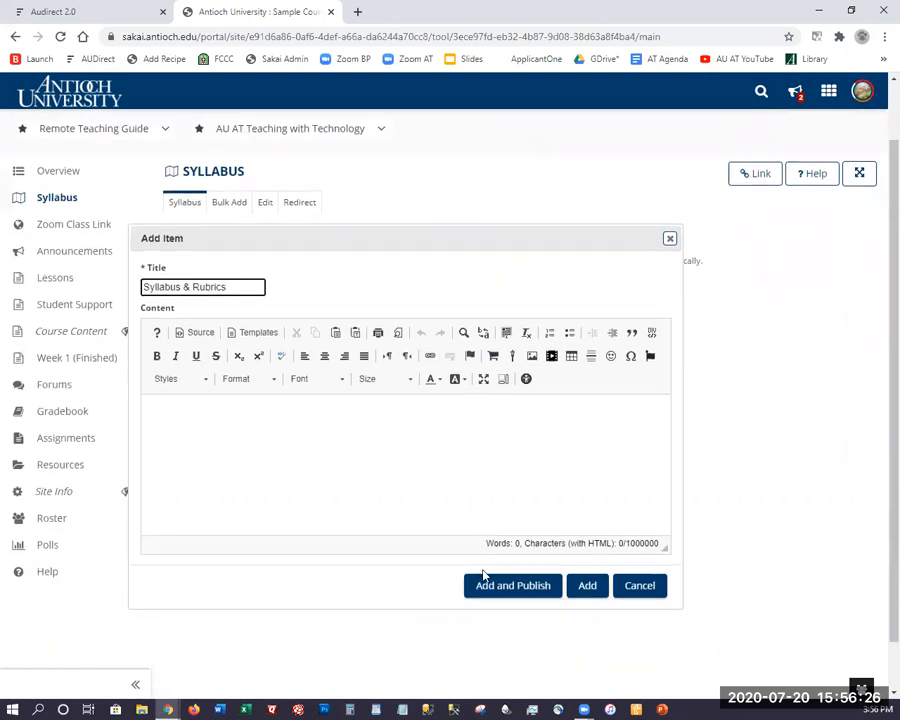
{"action": "left_click", "coordinate": [507, 592]}
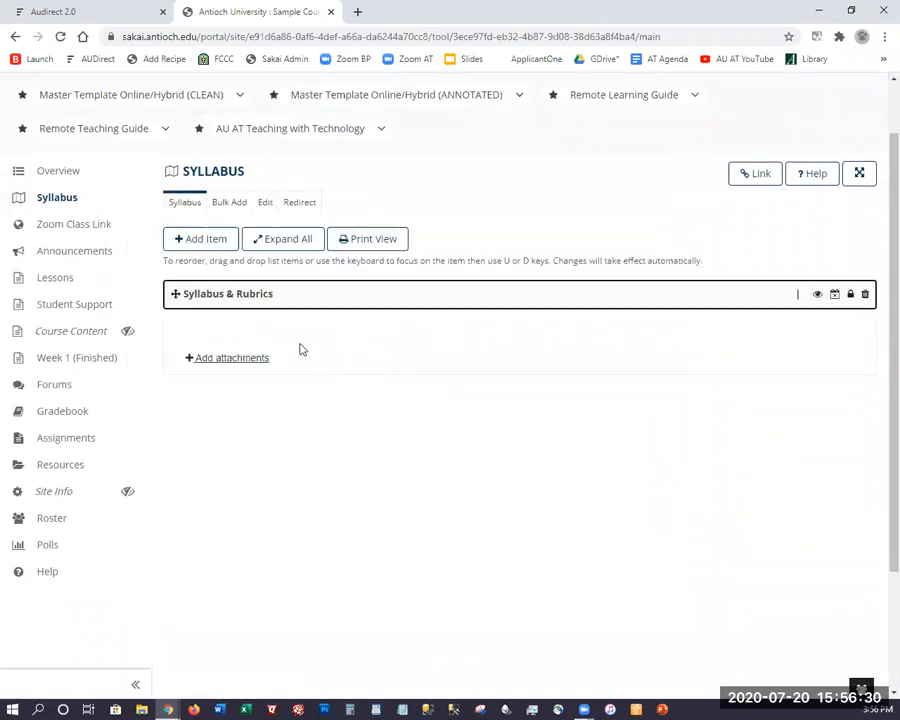
{"action": "left_click", "coordinate": [229, 360]}
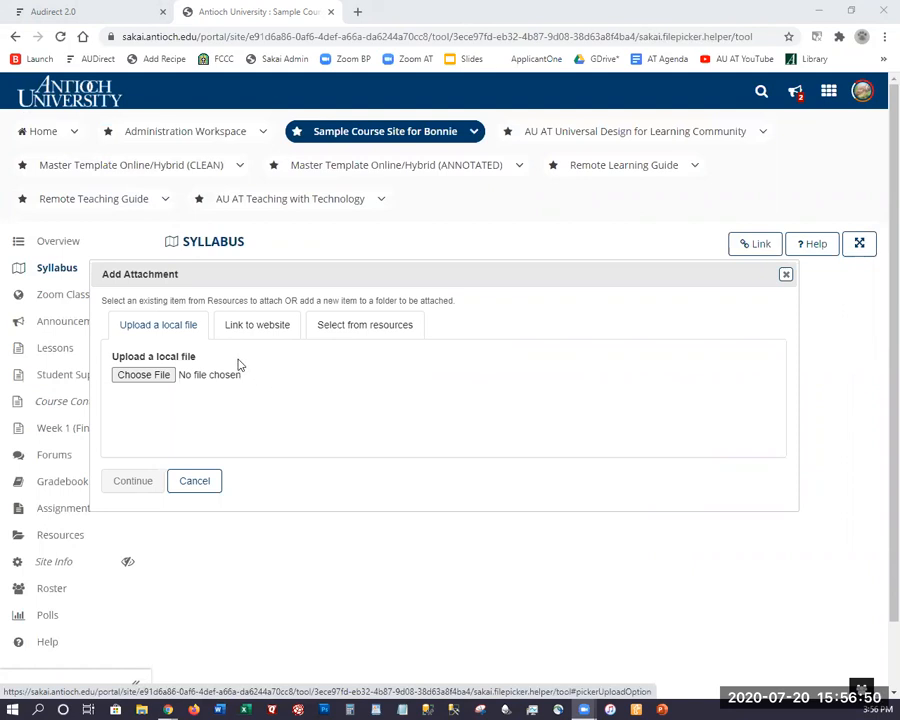
Attach Books Recommended by LAO.docx from the computer to Syllabus & Rubrics.
{"action": "left_click", "coordinate": [157, 380]}
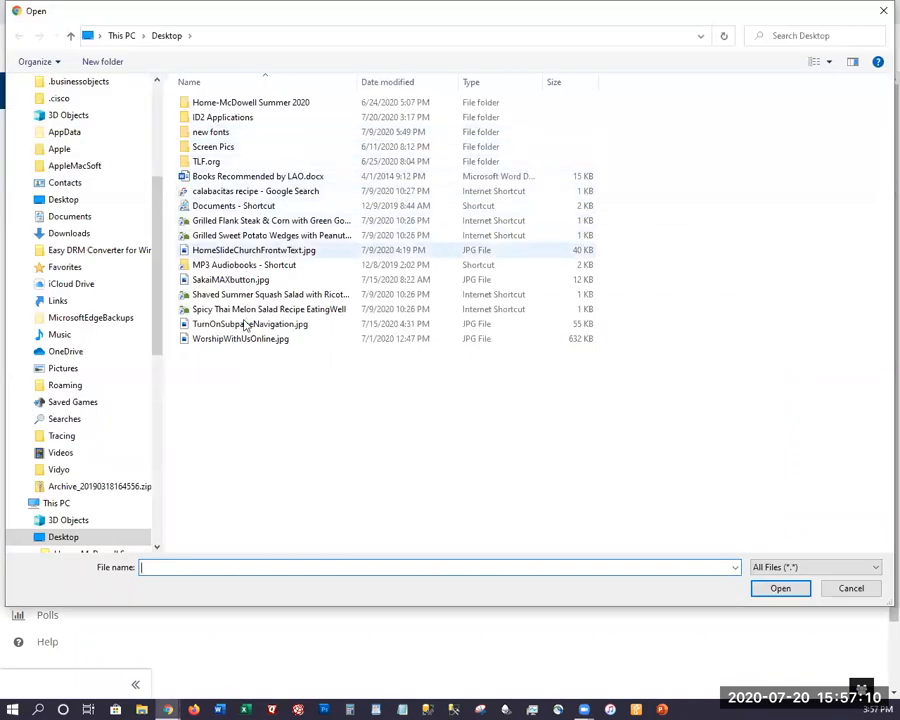
{"action": "left_click", "coordinate": [255, 177]}
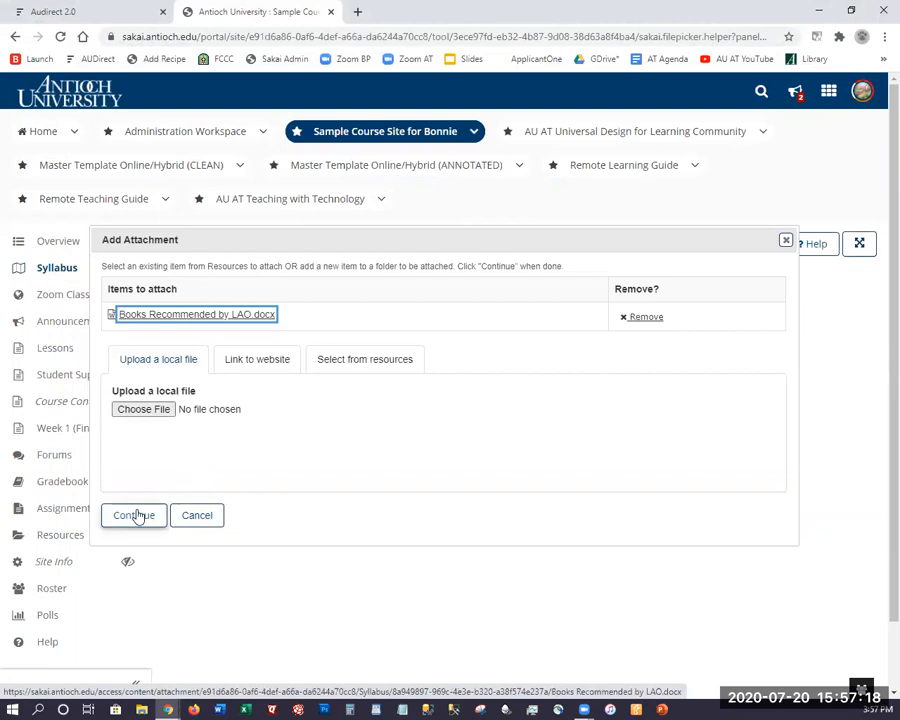
{"action": "left_click", "coordinate": [137, 512]}
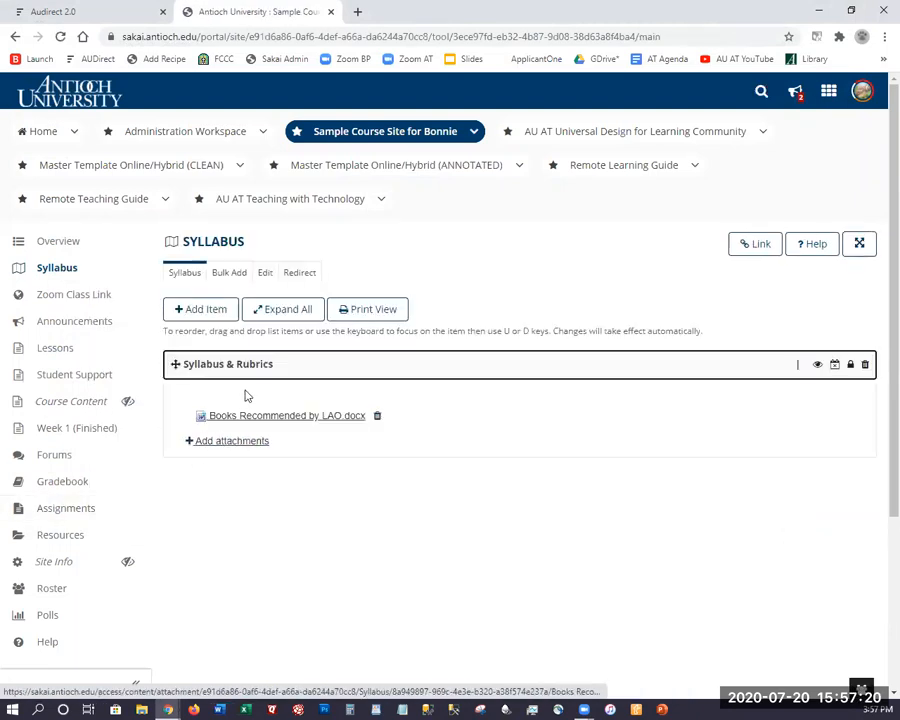
Reopen Syllabus & Rubrics attachments on Link to website, and open a new browser tab.
{"action": "left_click", "coordinate": [230, 446]}
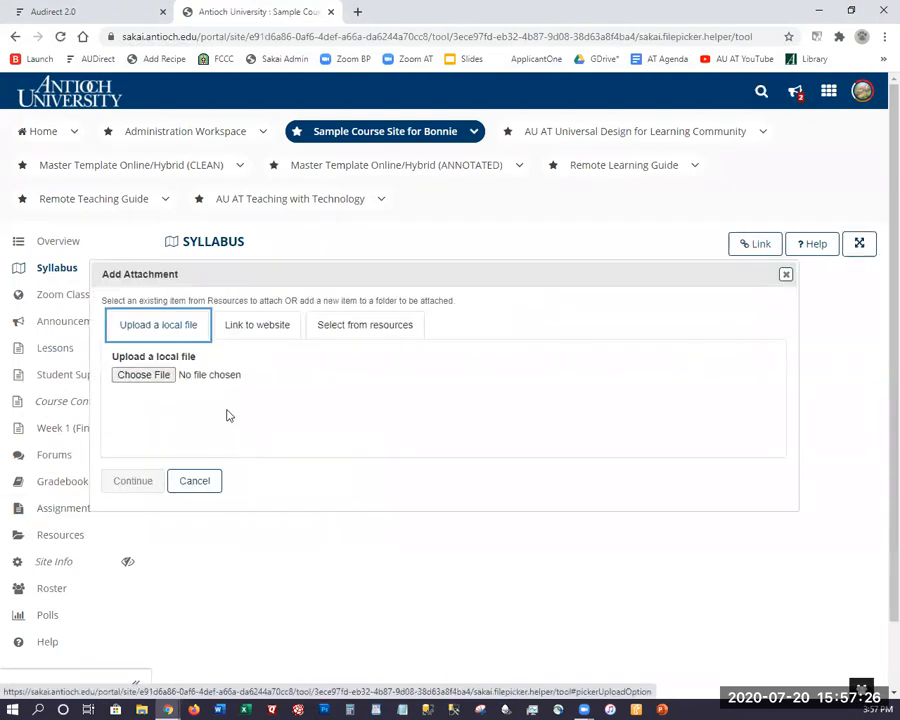
{"action": "left_click", "coordinate": [254, 328]}
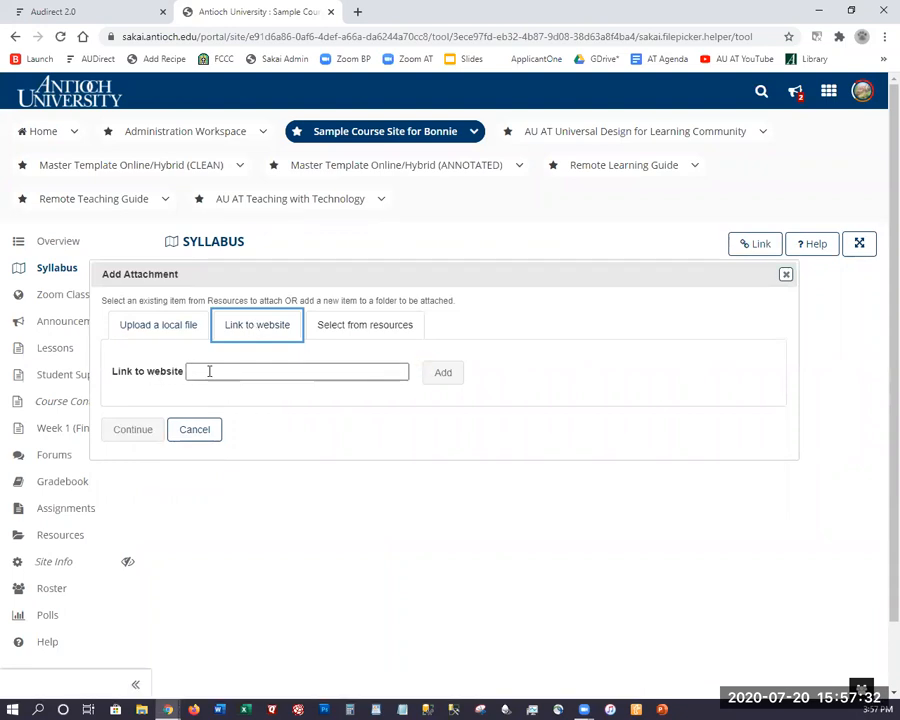
{"action": "left_click", "coordinate": [359, 12]}
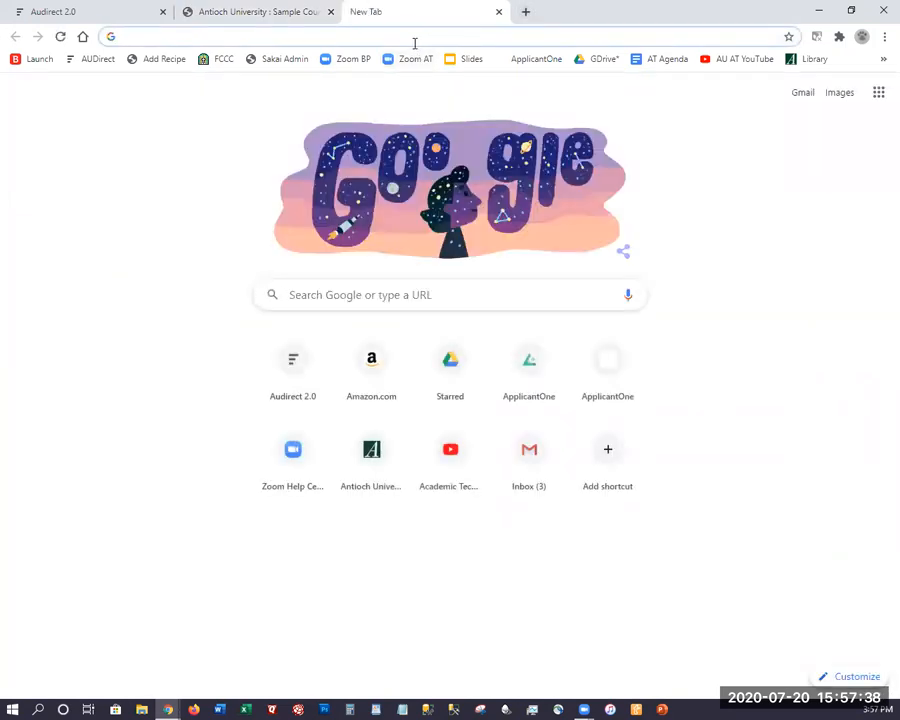
{"action": "type", "text": "w"}
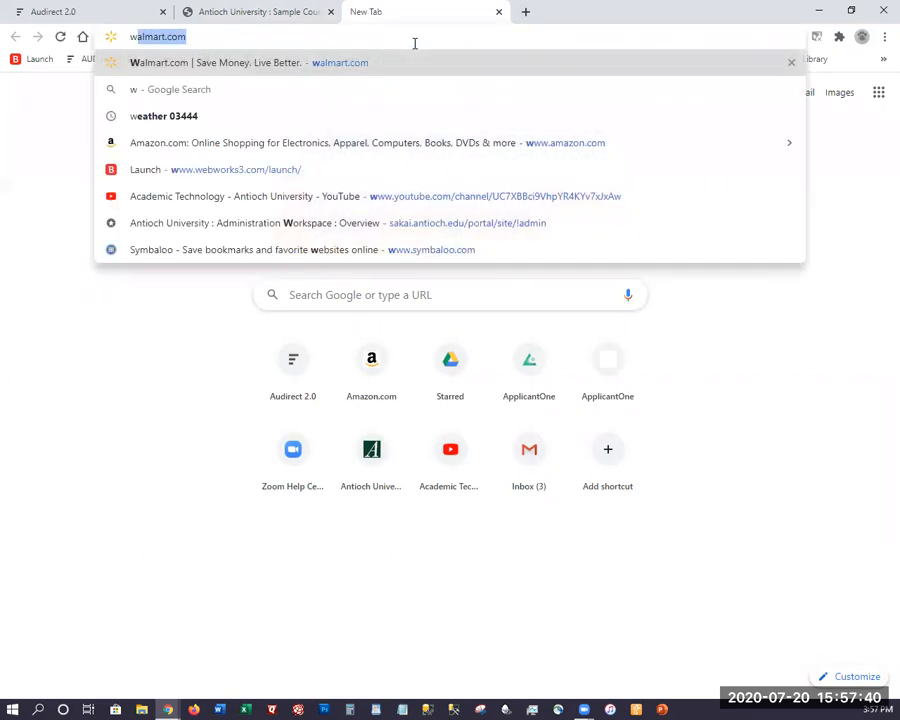
{"action": "type", "text": "ww.google.com"}
{"action": "key", "text": "Return"}
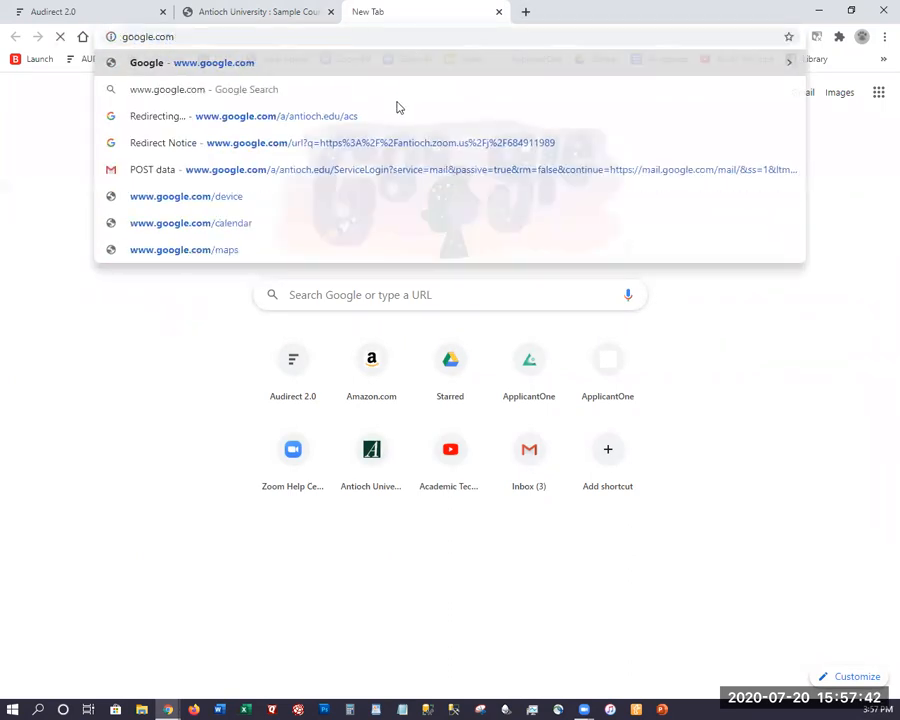
{"action": "left_click", "coordinate": [201, 25]}
{"action": "key", "text": "ctrl+c"}
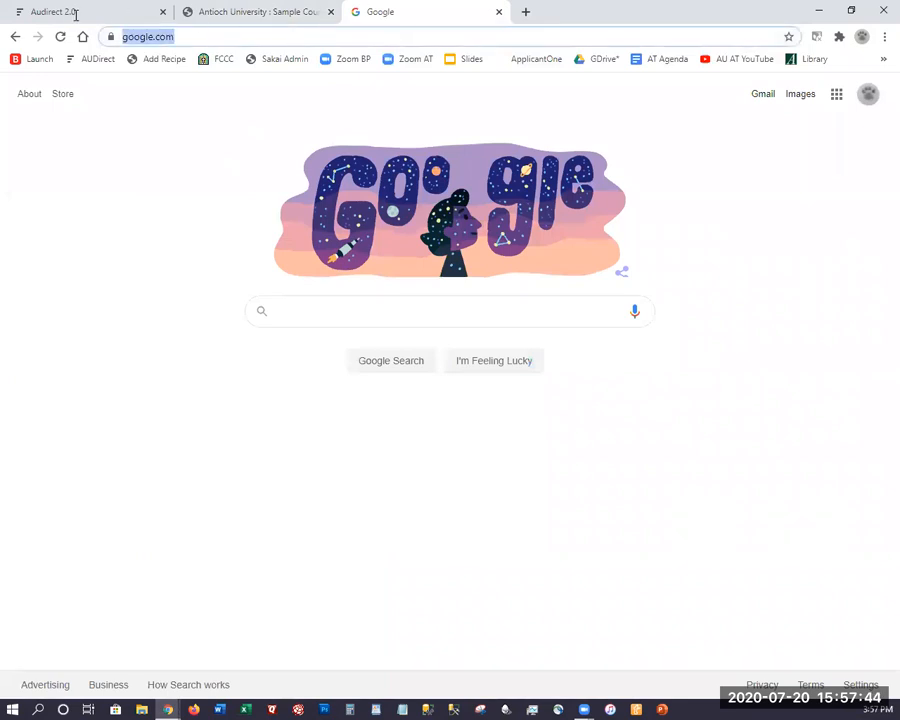
Attach the pasted google.com link to Syllabus & Rubrics, then begin another attachment.
{"action": "left_click", "coordinate": [206, 8]}
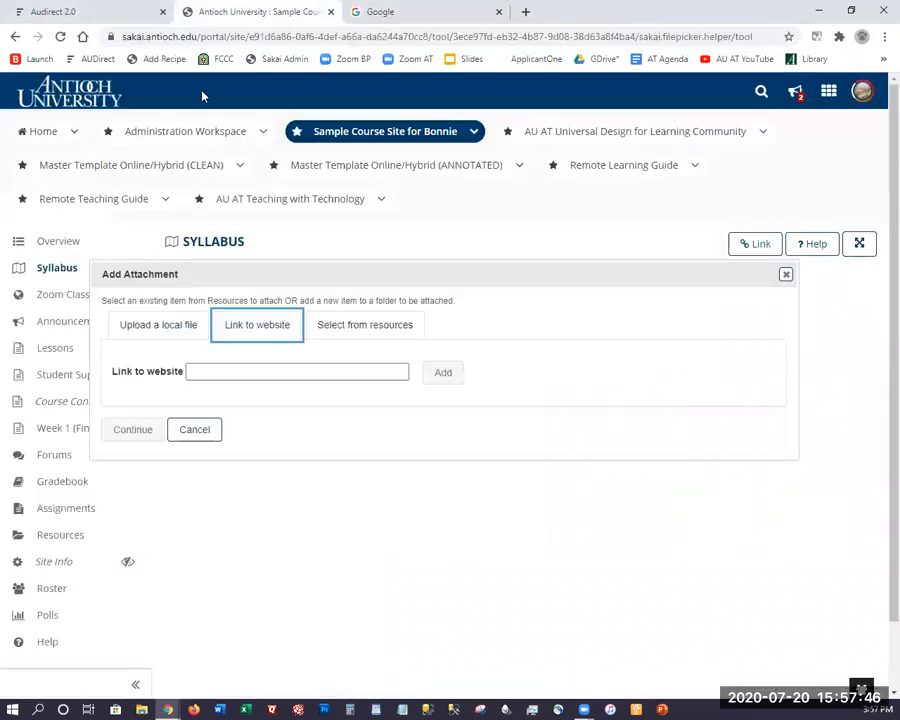
{"action": "left_click", "coordinate": [221, 367]}
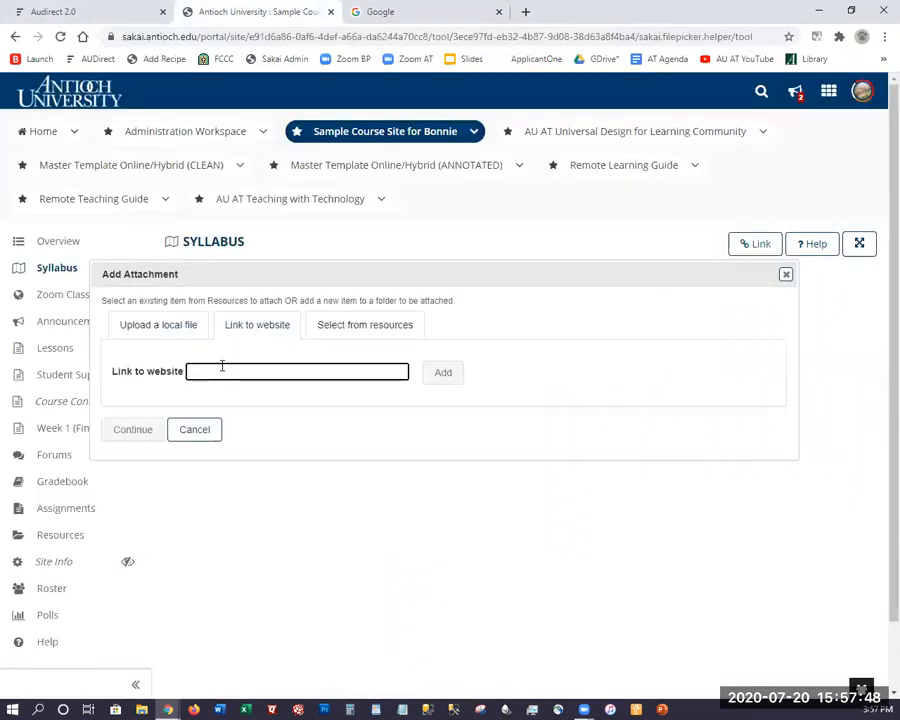
{"action": "key", "text": "ctrl+v"}
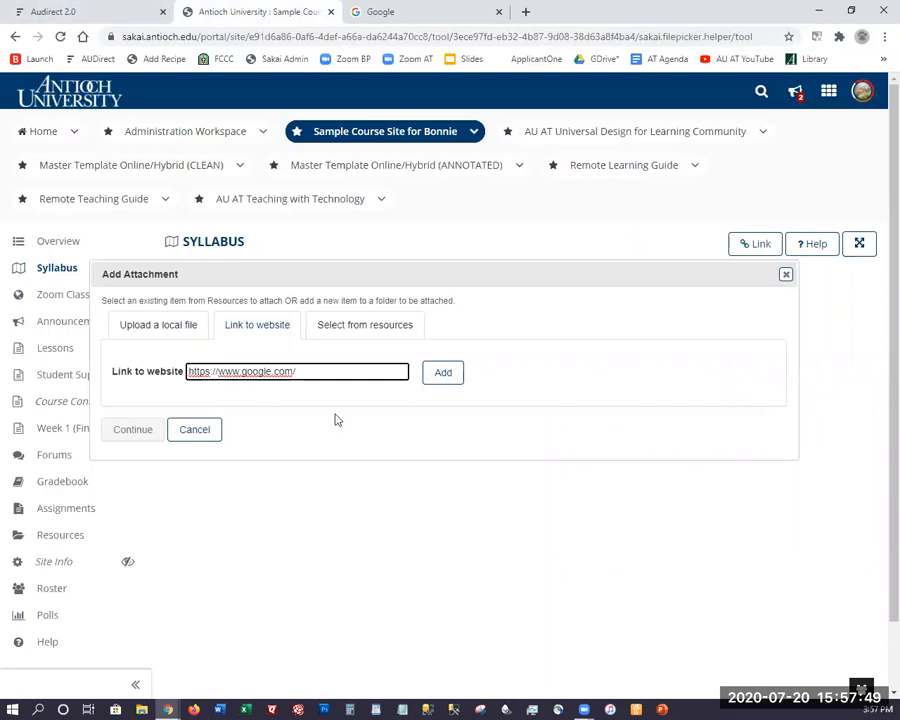
{"action": "left_click", "coordinate": [446, 373]}
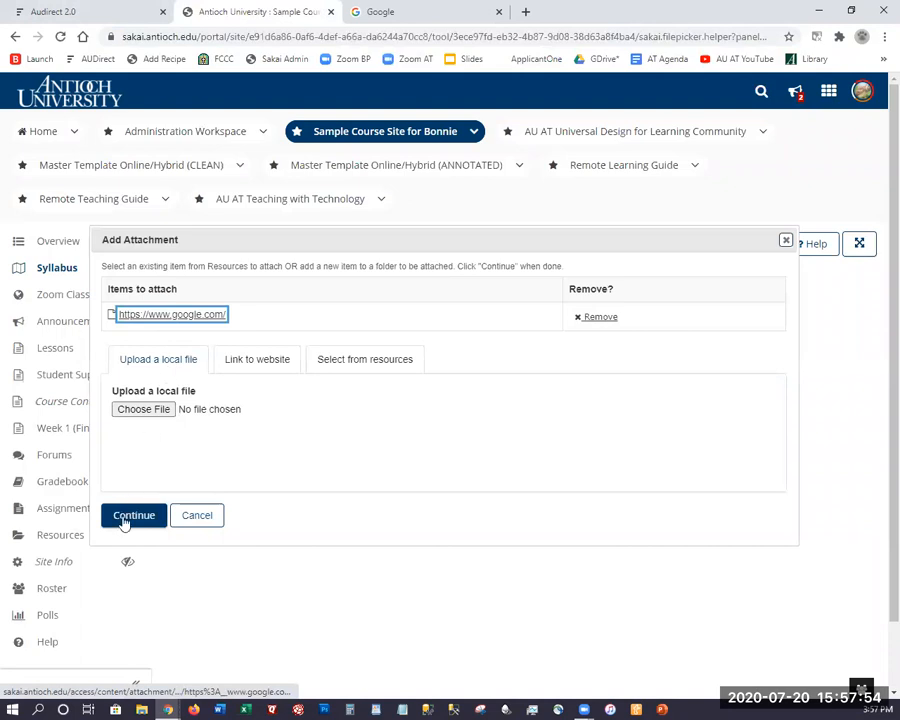
{"action": "left_click", "coordinate": [130, 516]}
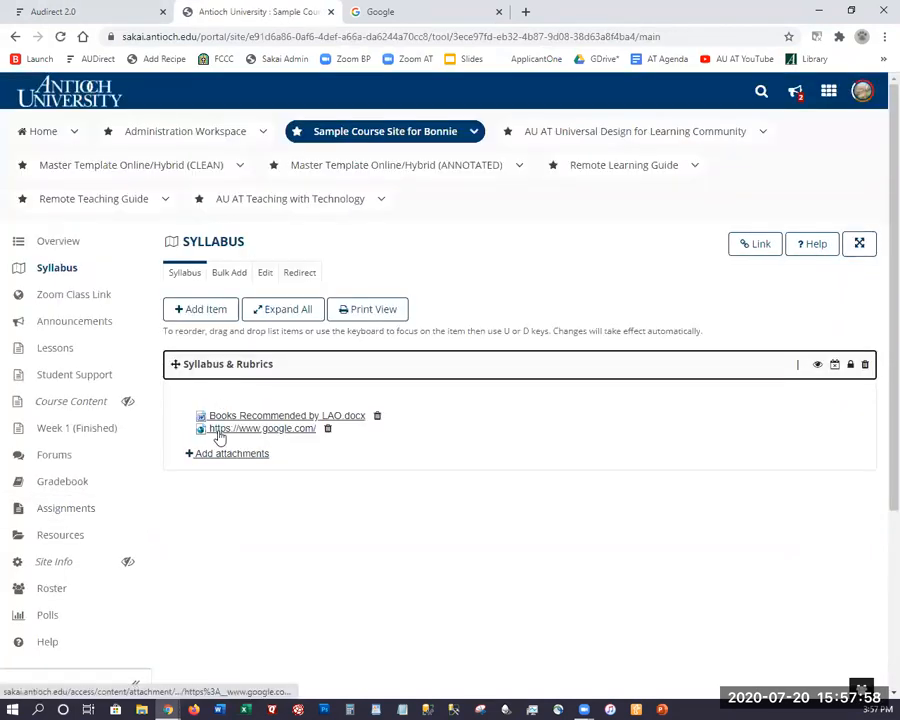
{"action": "left_click", "coordinate": [223, 456]}
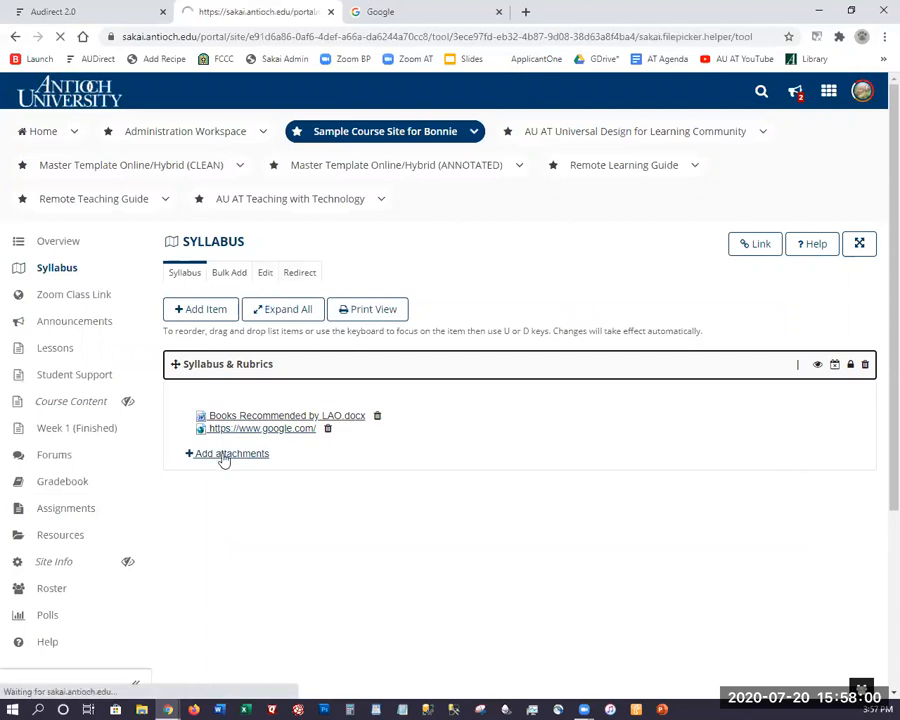
Preview ReadandWriteGoldTrainingManual.pdf in site Resources and attach a copy to Syllabus & Rubrics.
{"action": "left_click", "coordinate": [359, 330]}
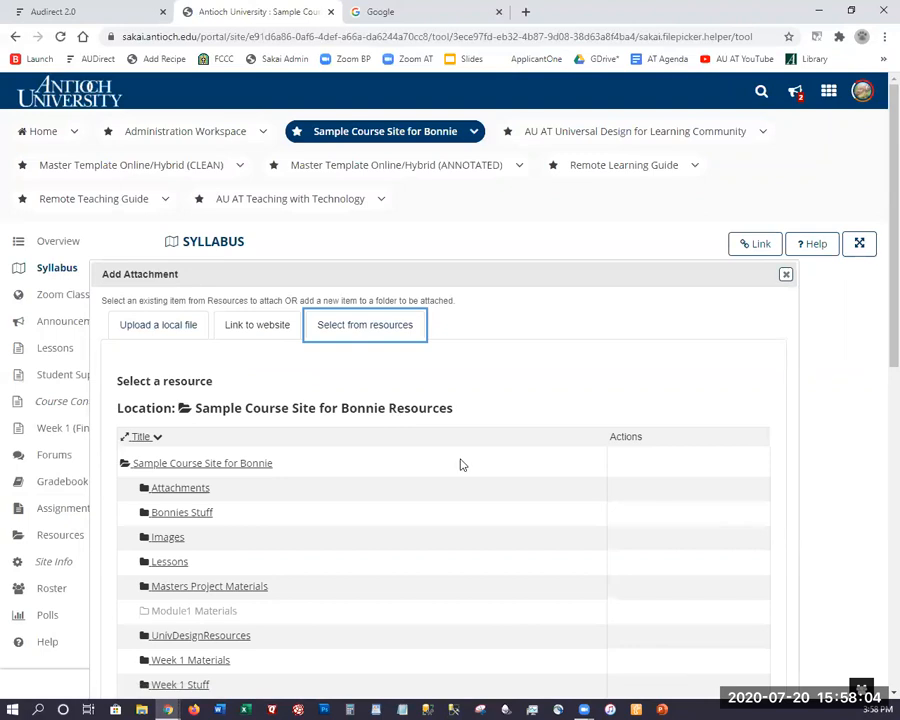
{"action": "scroll", "coordinate": [489, 451], "scroll_direction": "down", "scroll_amount": 8}
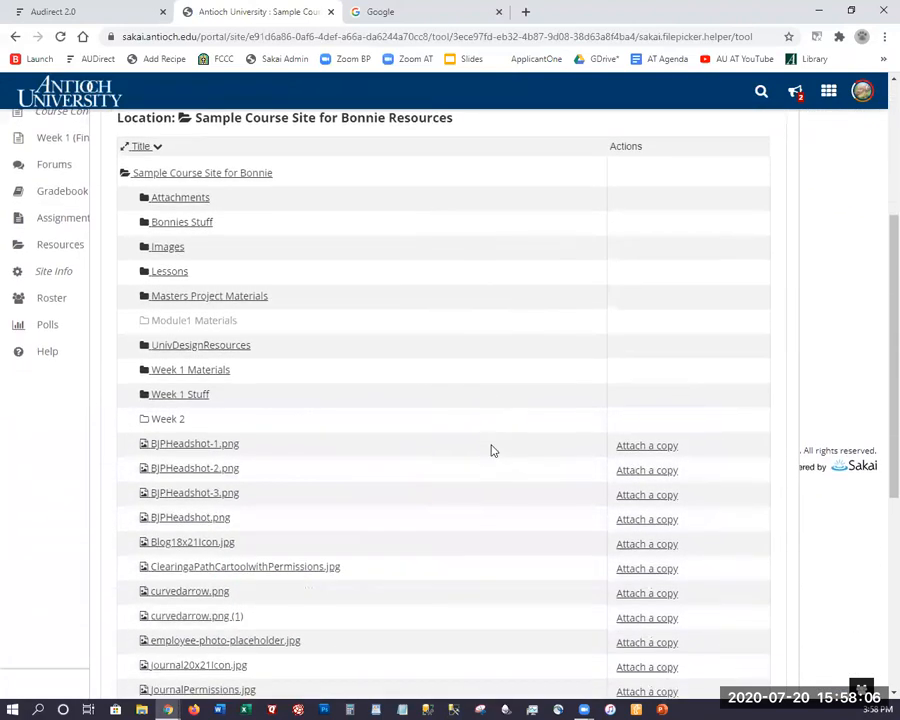
{"action": "scroll", "coordinate": [491, 451], "scroll_direction": "down", "scroll_amount": 3}
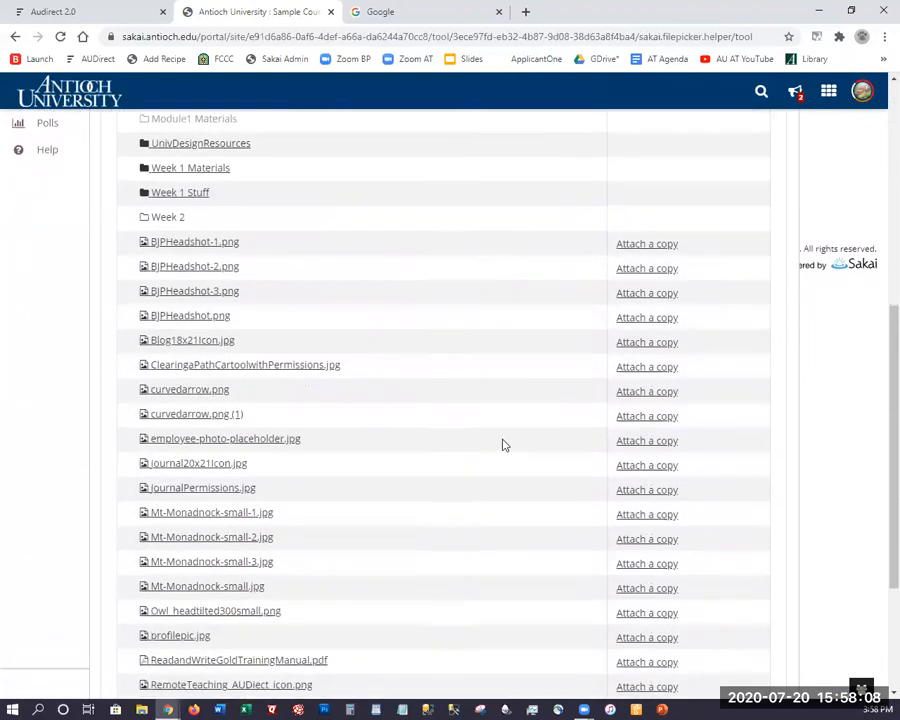
{"action": "scroll", "coordinate": [502, 441], "scroll_direction": "down", "scroll_amount": 3}
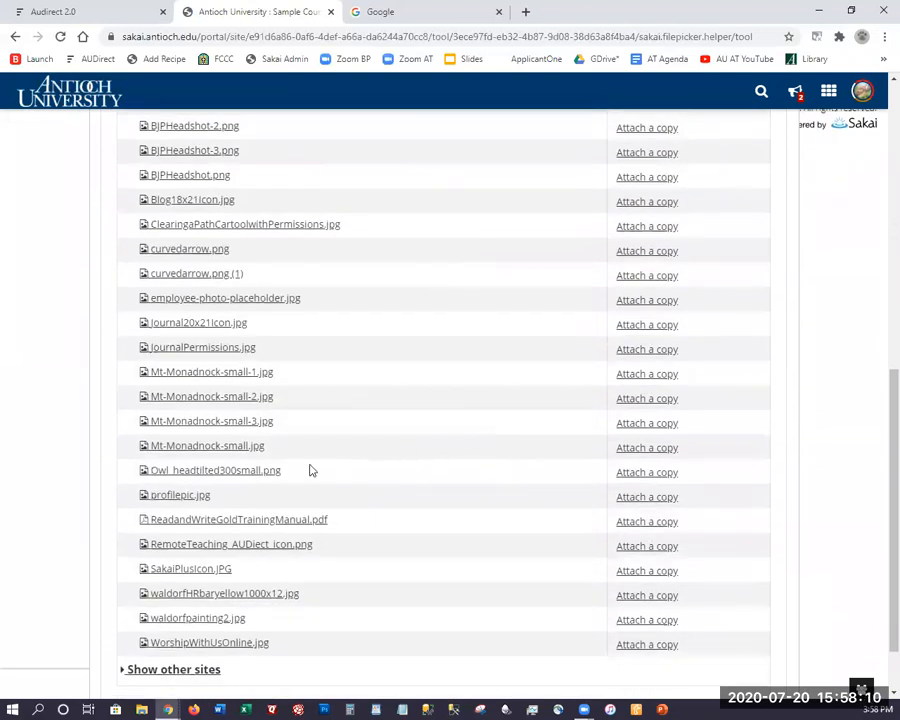
{"action": "left_click", "coordinate": [243, 529]}
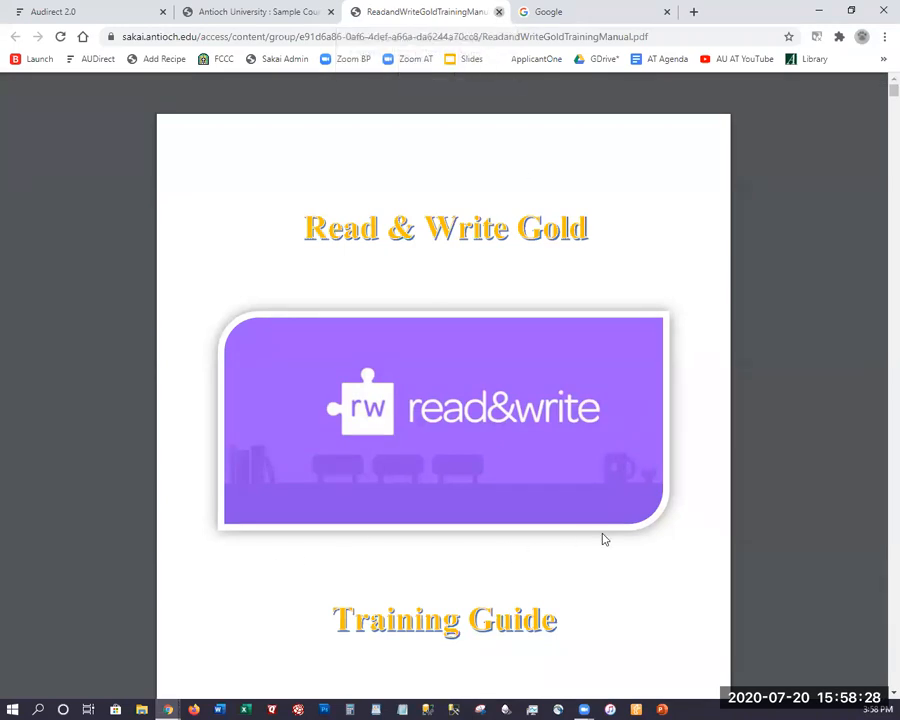
{"action": "key", "text": "ctrl+w"}
{"action": "left_click", "coordinate": [647, 522]}
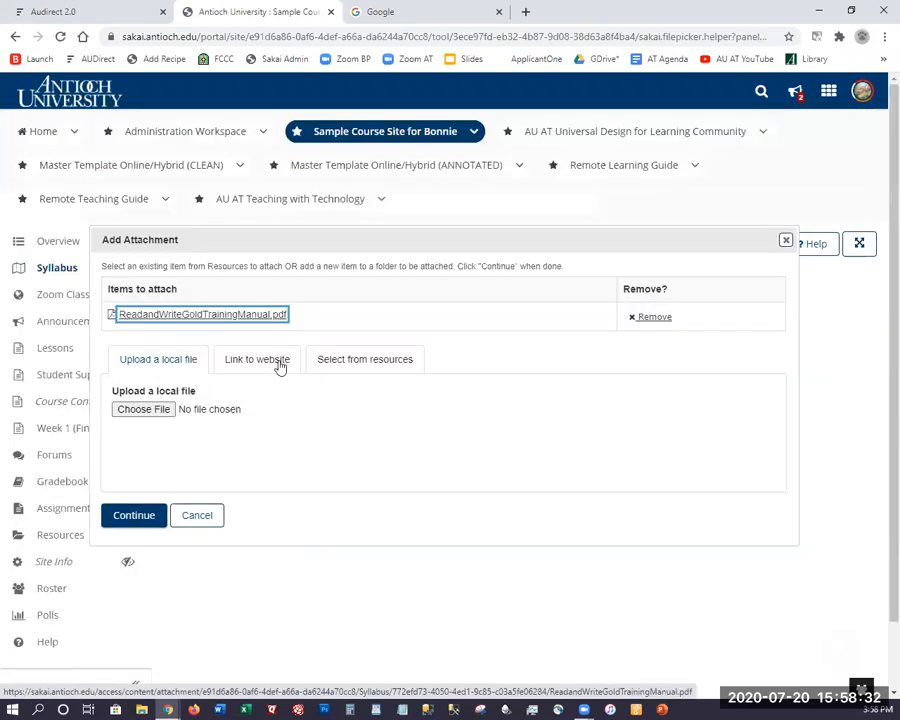
{"action": "left_click", "coordinate": [137, 514]}
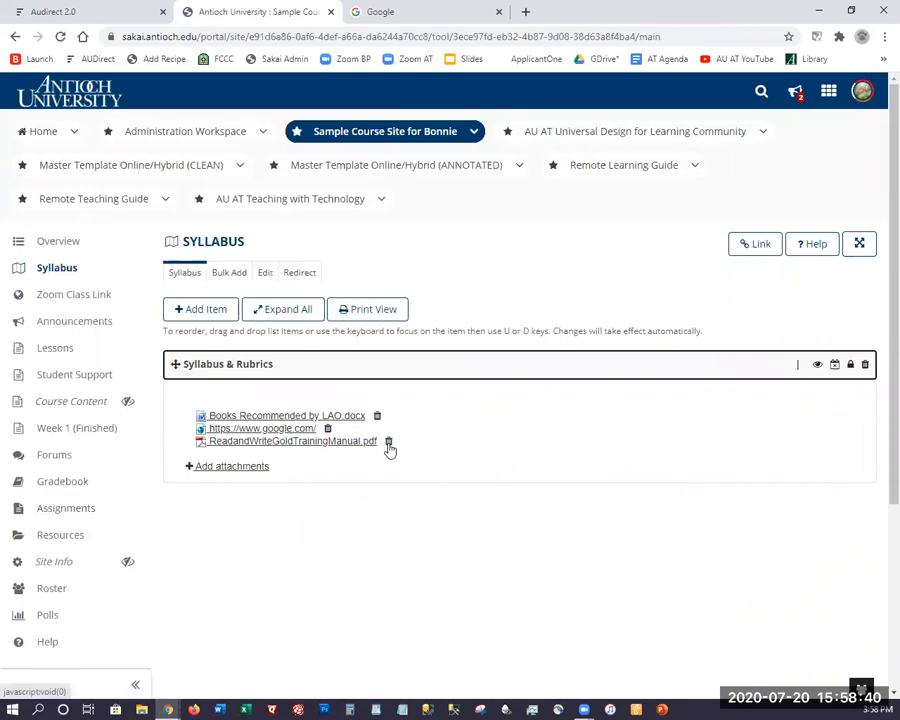
Delete the google.com link attachment from Syllabus & Rubrics.
{"action": "left_click", "coordinate": [327, 428]}
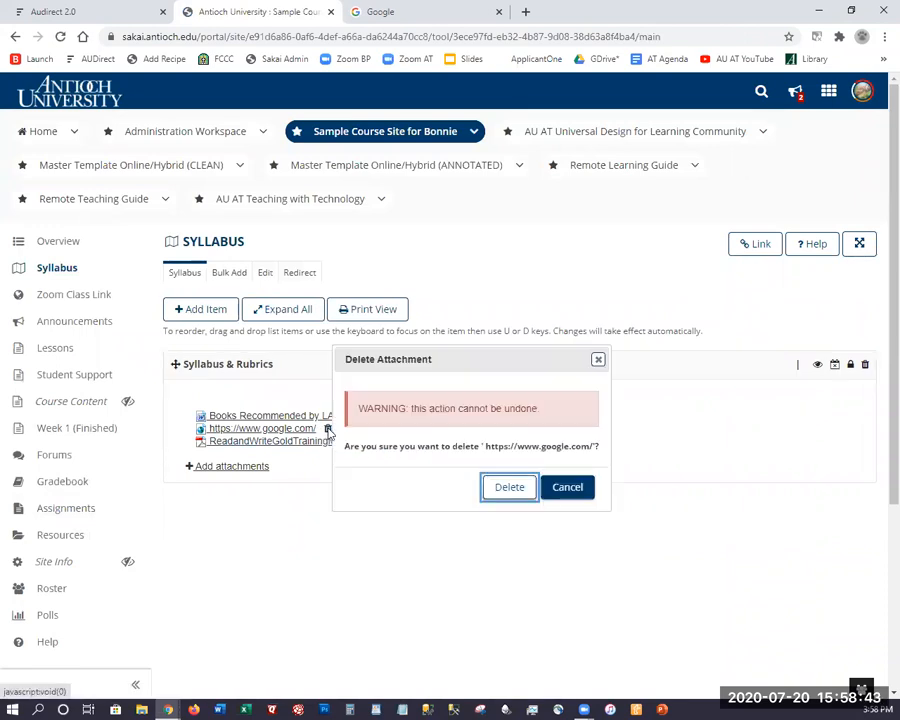
{"action": "left_click", "coordinate": [512, 487]}
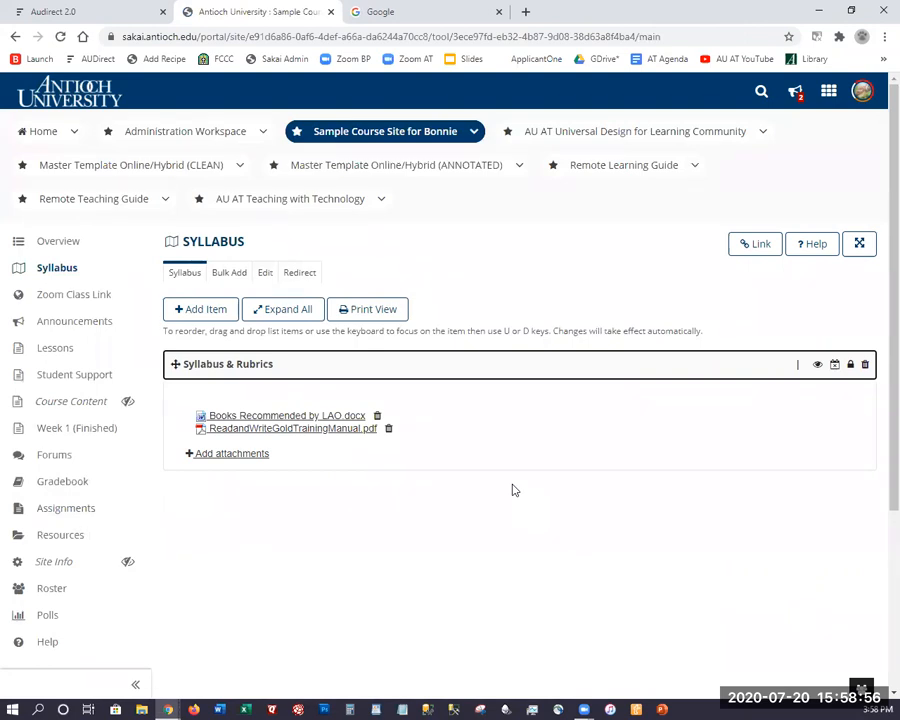
Add and publish a second syllabus item titled 'Other Course Materials'.
{"action": "left_click", "coordinate": [199, 312]}
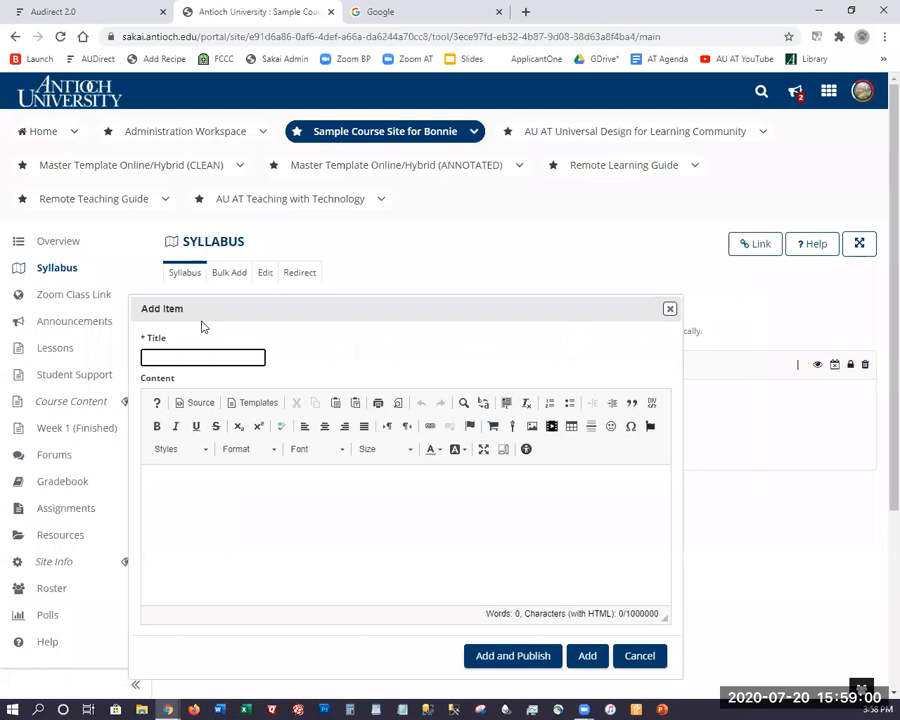
{"action": "type", "text": "Other Course Materials"}
{"action": "left_click", "coordinate": [511, 658]}
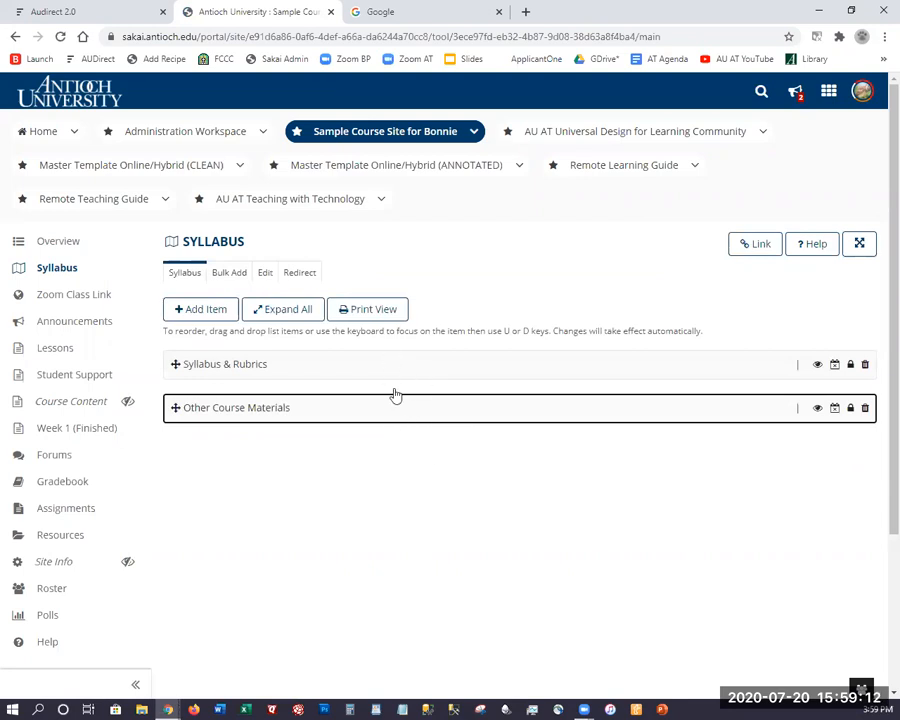
Expand Syllabus & Rubrics and Other Course Materials, then try Expand All, Collapse All, Expand All.
{"action": "left_click", "coordinate": [391, 377]}
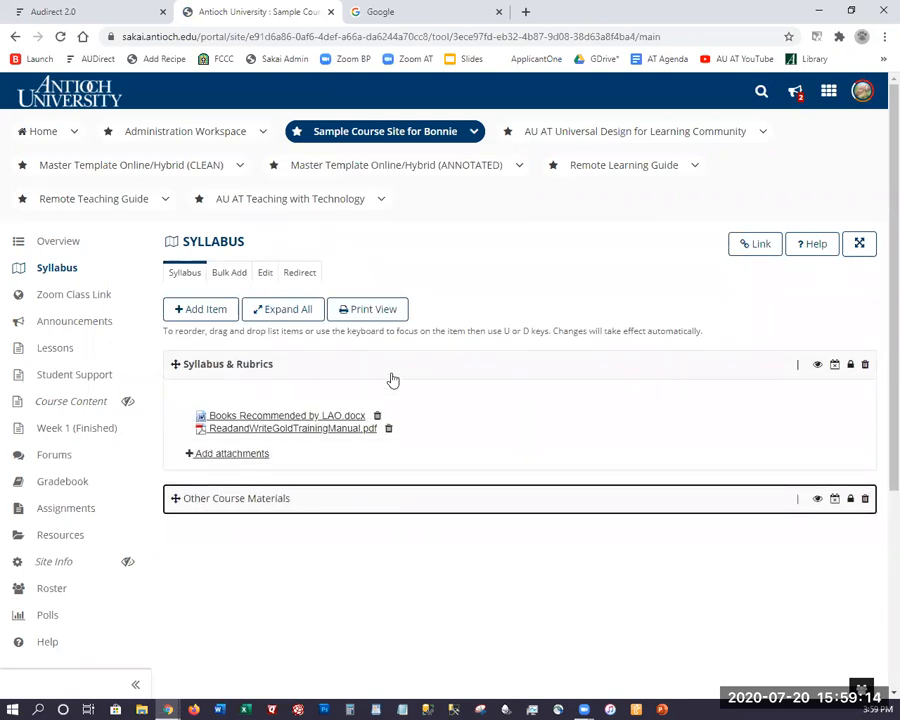
{"action": "left_click", "coordinate": [385, 508]}
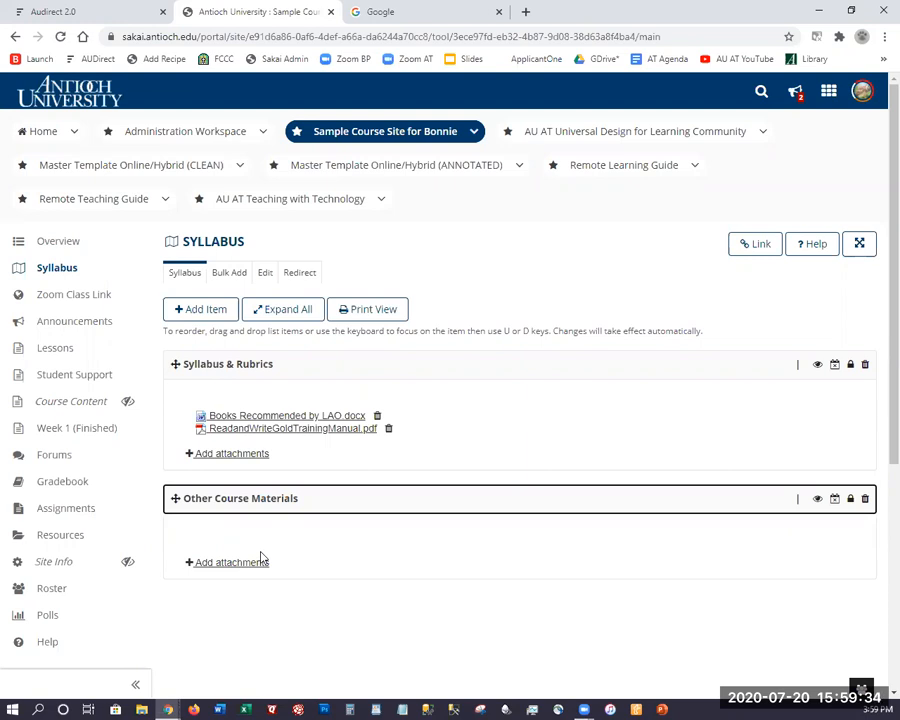
{"action": "left_click", "coordinate": [281, 310]}
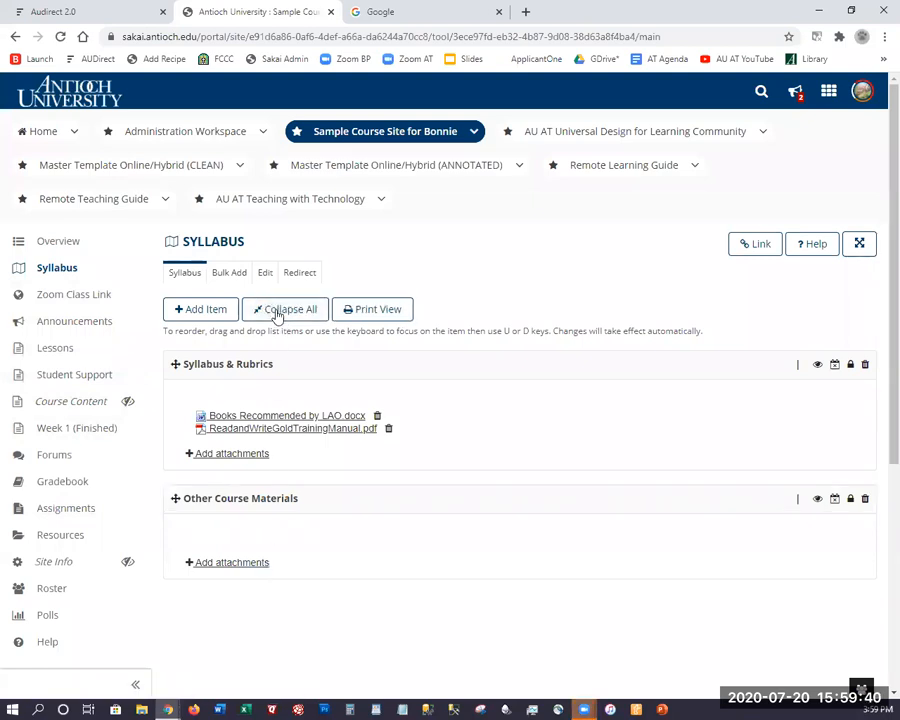
{"action": "left_click", "coordinate": [277, 315]}
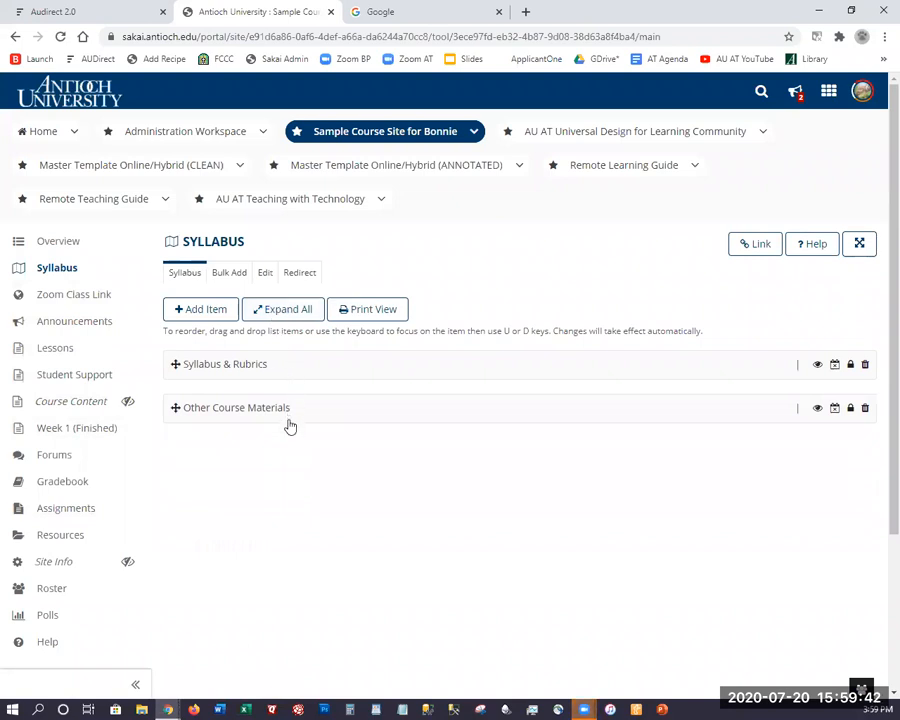
{"action": "left_click", "coordinate": [285, 313]}
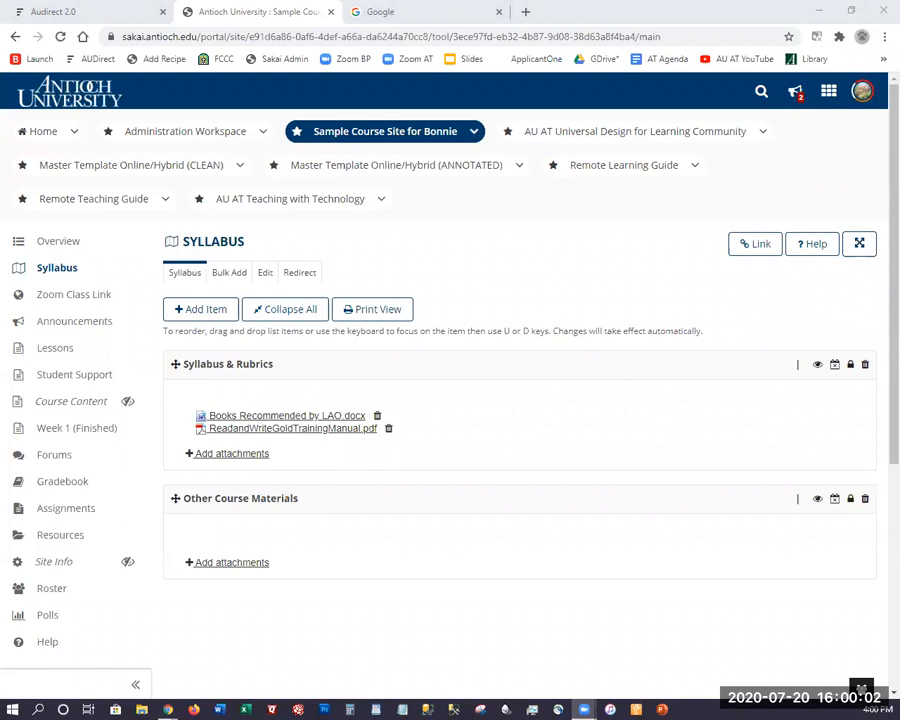
Open the Resources tool and show the Actions options for the top-level site folder.
{"action": "left_click", "coordinate": [55, 542]}
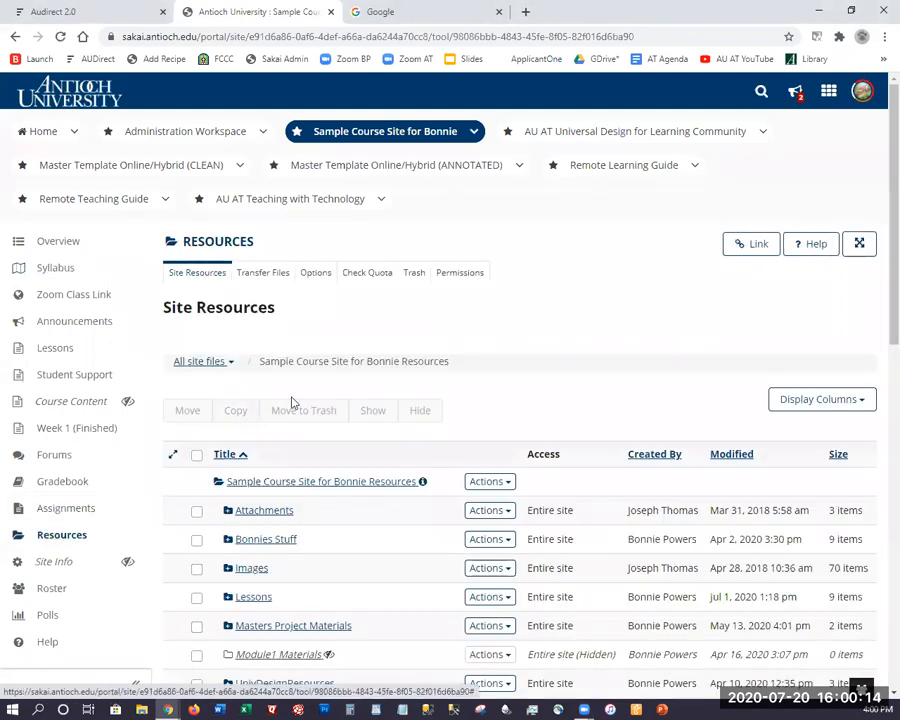
{"action": "scroll", "coordinate": [311, 396], "scroll_direction": "down", "scroll_amount": 3}
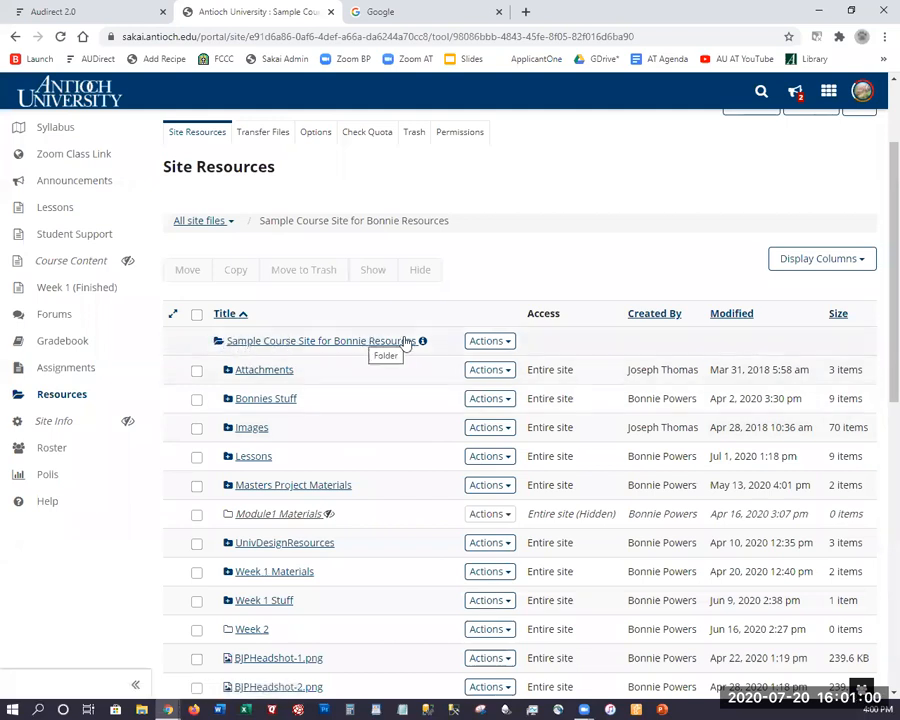
{"action": "left_click", "coordinate": [485, 344]}
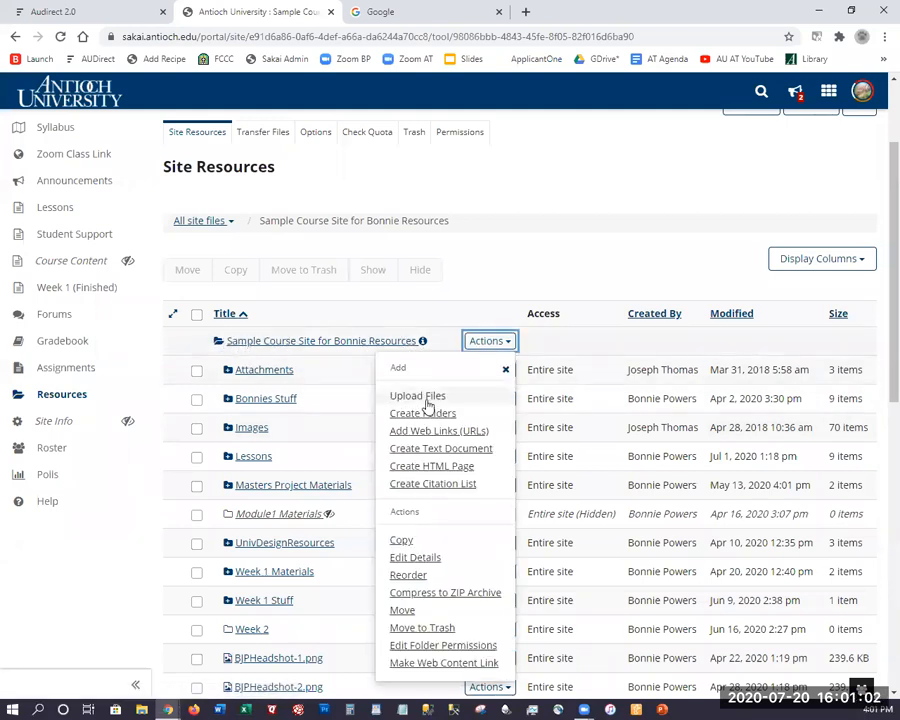
Create a folder named 'Writing Resources' in the site's top-level resources.
{"action": "left_click", "coordinate": [418, 413]}
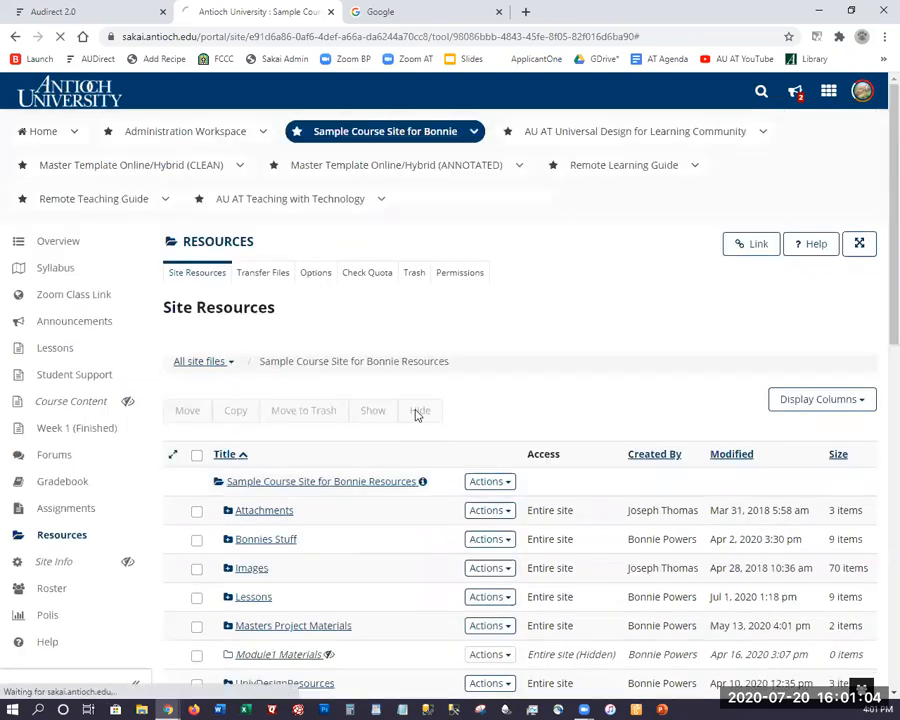
{"action": "left_click", "coordinate": [351, 398]}
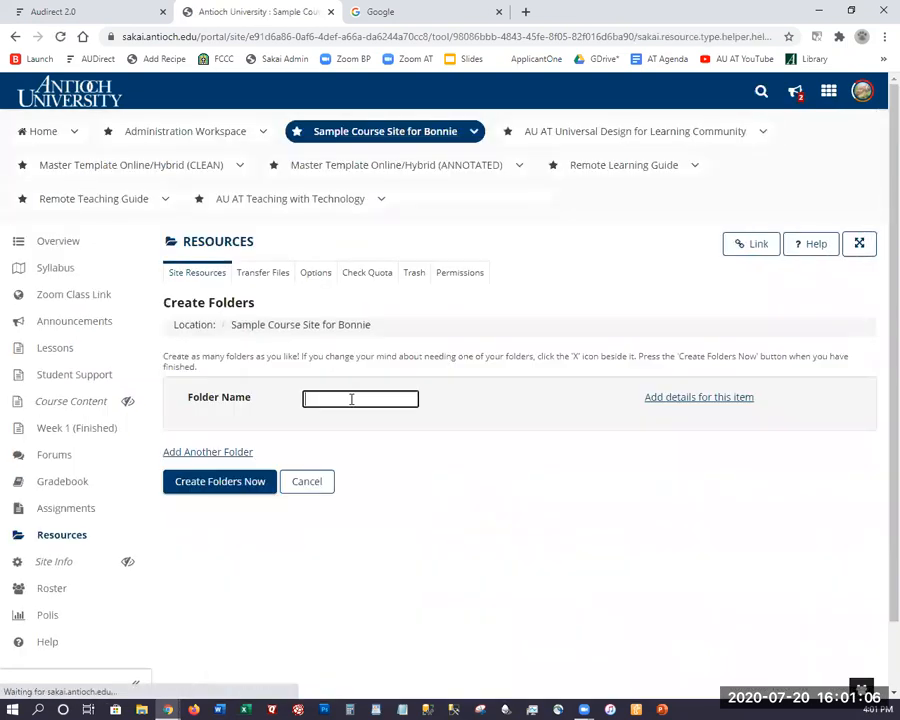
{"action": "type", "text": "Writing"}
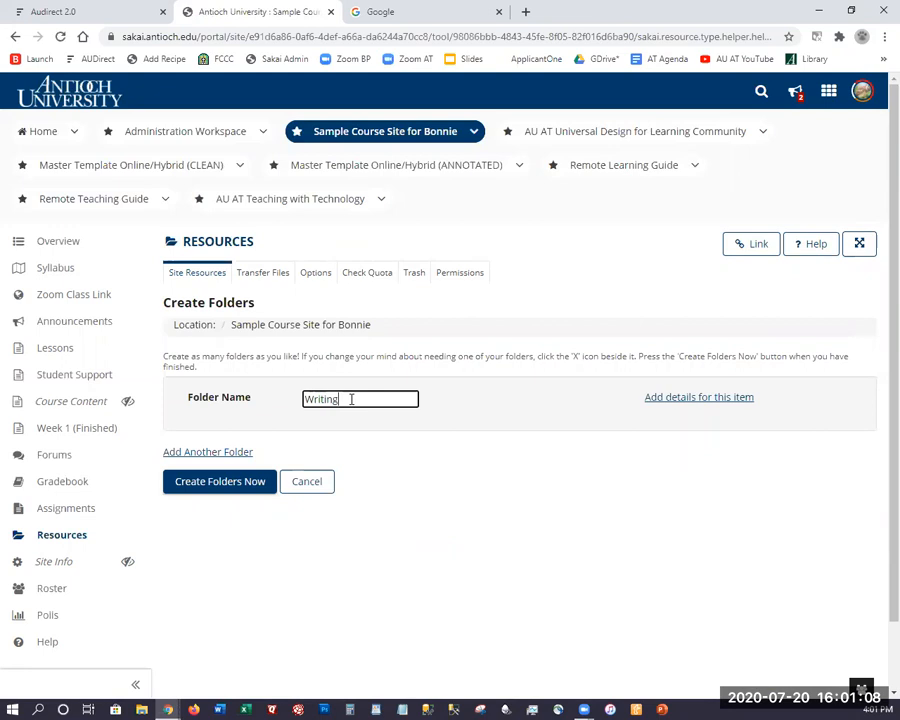
{"action": "type", "text": " Resources"}
{"action": "left_click", "coordinate": [237, 486]}
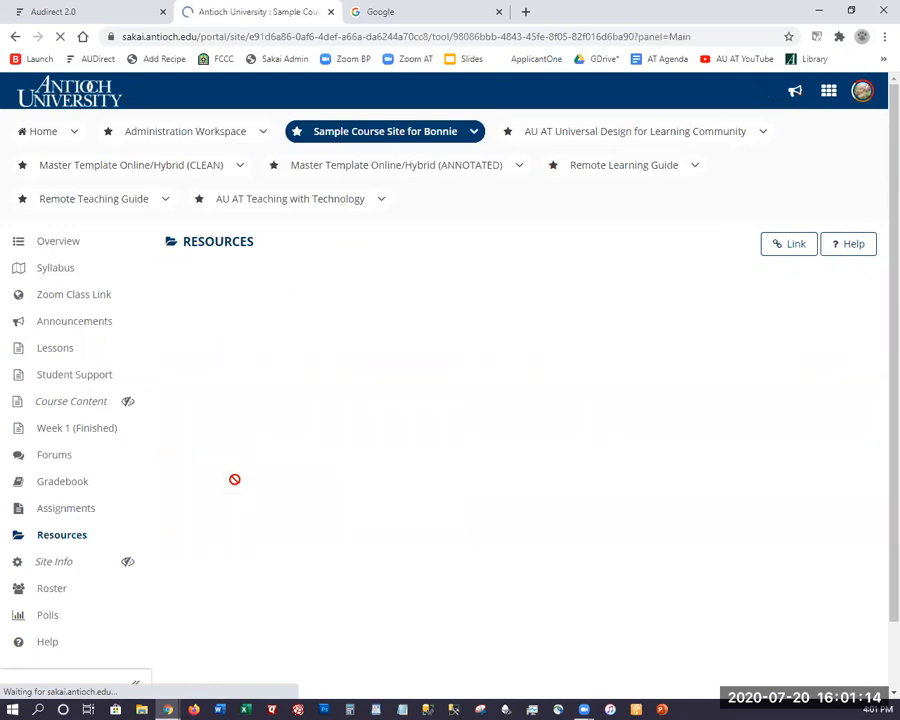
{"action": "scroll", "coordinate": [286, 440], "scroll_direction": "down", "scroll_amount": 3}
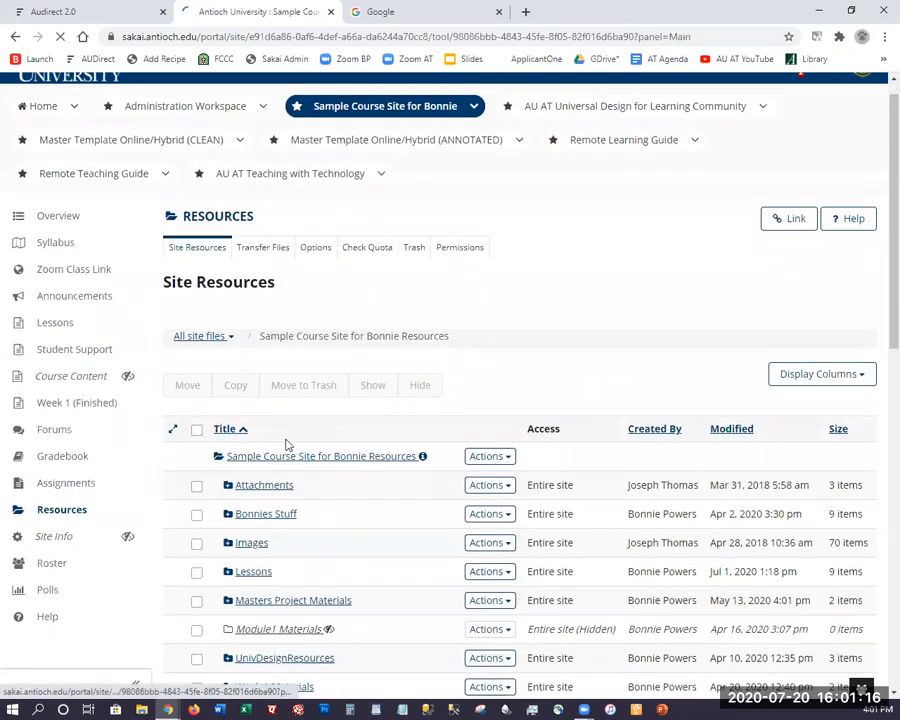
{"action": "scroll", "coordinate": [246, 378], "scroll_direction": "down", "scroll_amount": 2}
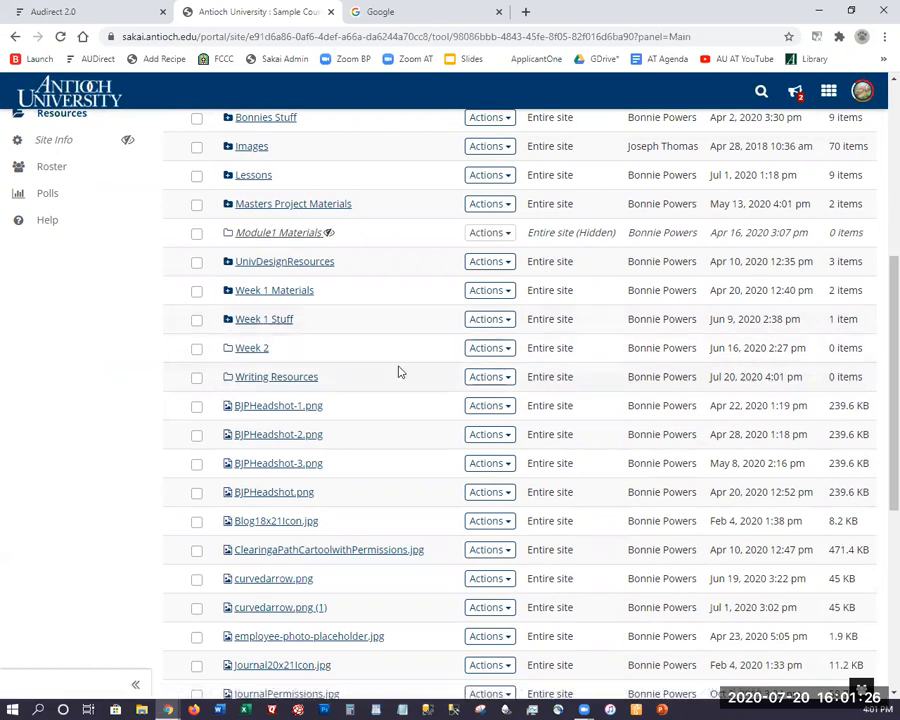
Choose SakaiMAXbutton.jpg as the file to upload into the Writing Resources folder.
{"action": "left_click", "coordinate": [480, 383]}
{"action": "left_click", "coordinate": [427, 433]}
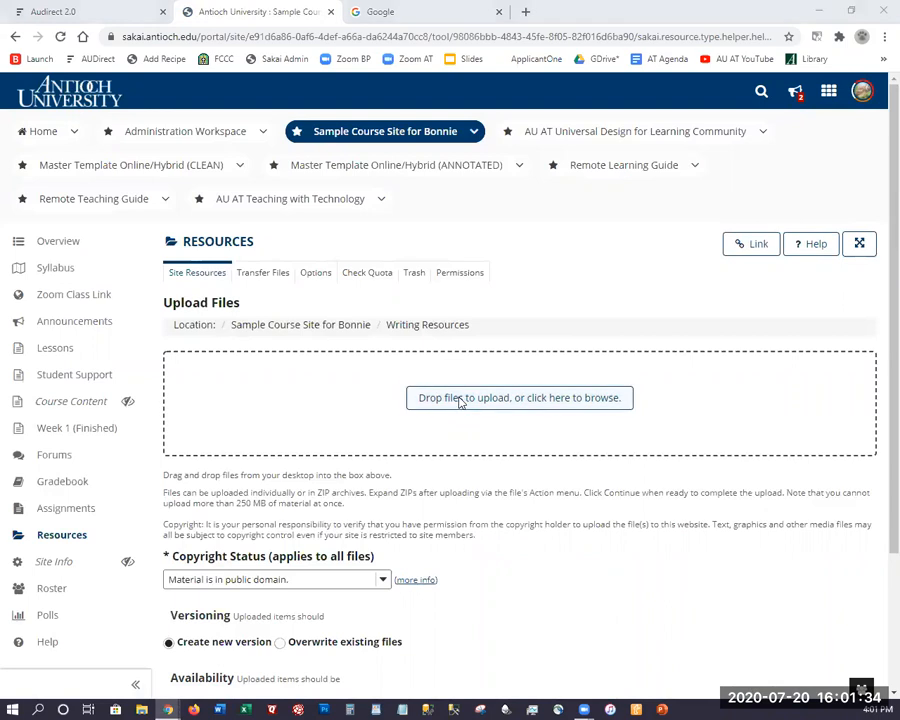
{"action": "left_click", "coordinate": [458, 398]}
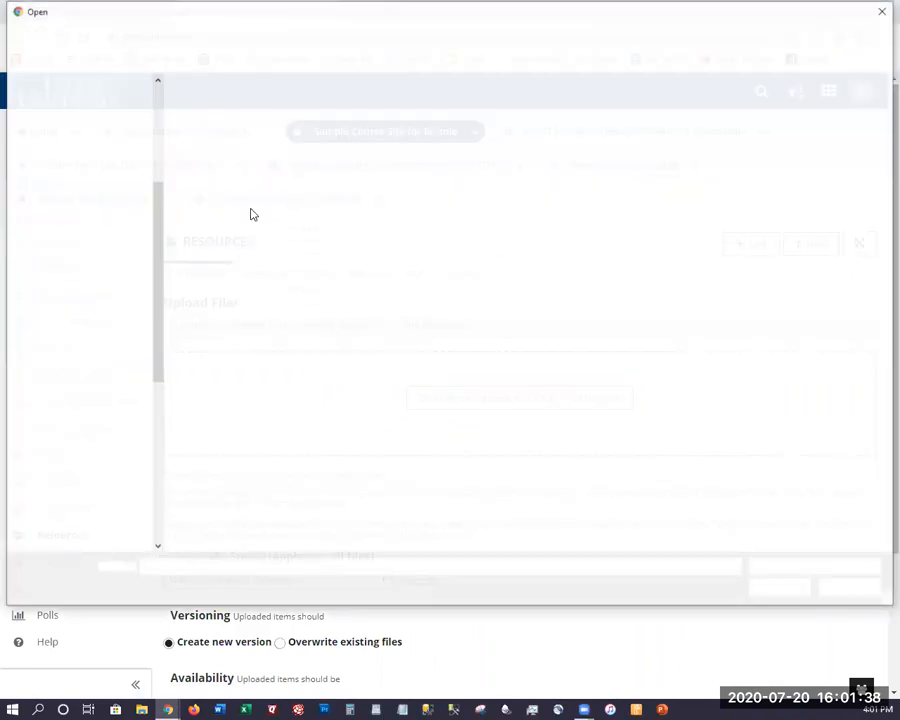
{"action": "left_click", "coordinate": [252, 281]}
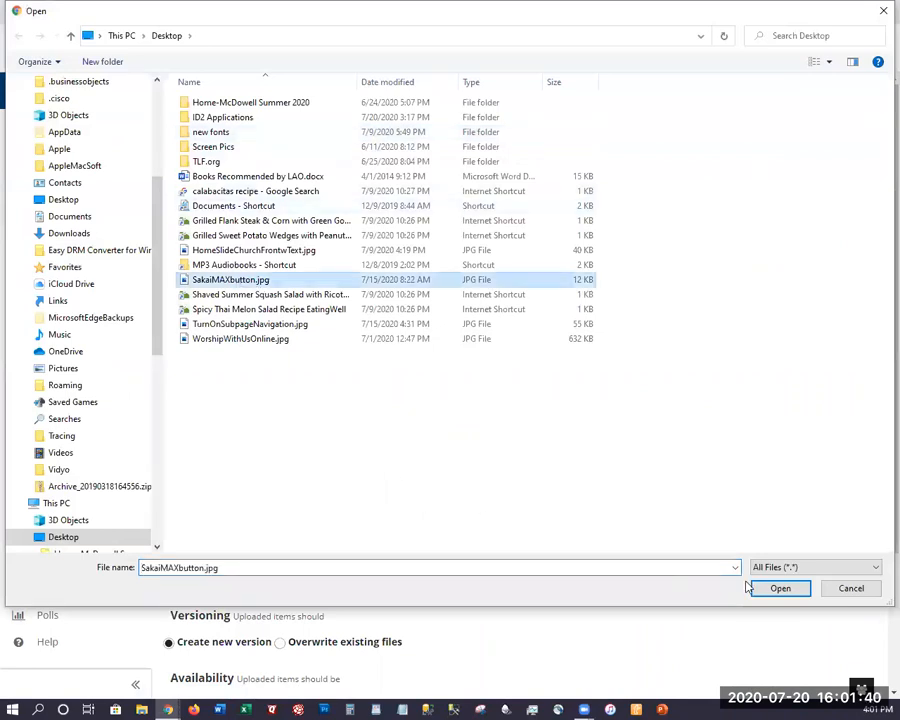
{"action": "left_click", "coordinate": [778, 589]}
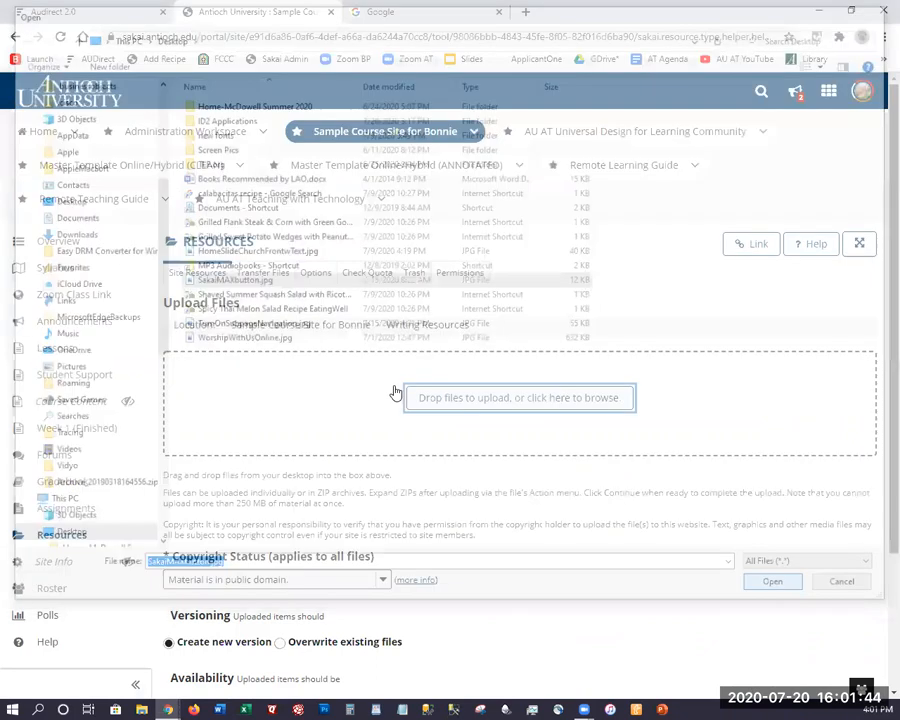
Set the copyright status to 'I hold copyright.' and finish the upload.
{"action": "scroll", "coordinate": [388, 402], "scroll_direction": "down", "scroll_amount": 1}
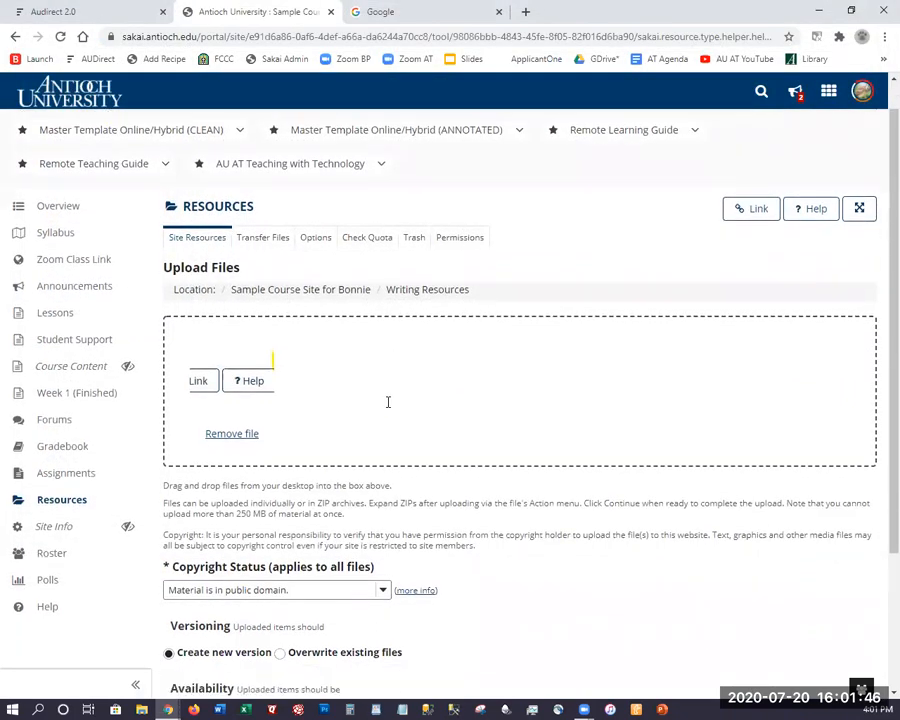
{"action": "scroll", "coordinate": [261, 499], "scroll_direction": "down", "scroll_amount": 2}
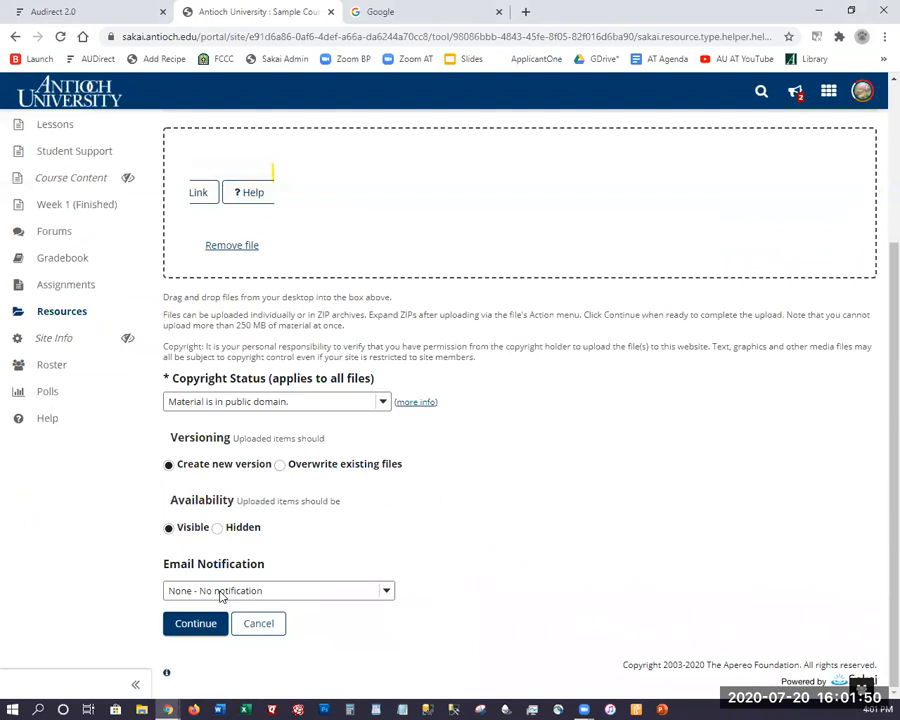
{"action": "left_click", "coordinate": [243, 404]}
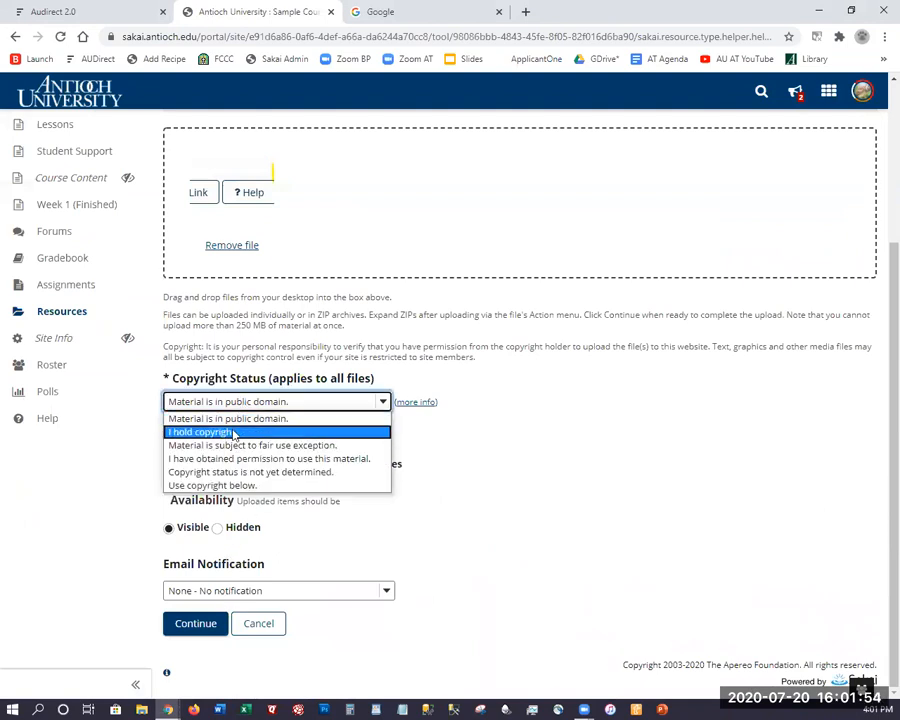
{"action": "left_click", "coordinate": [233, 430]}
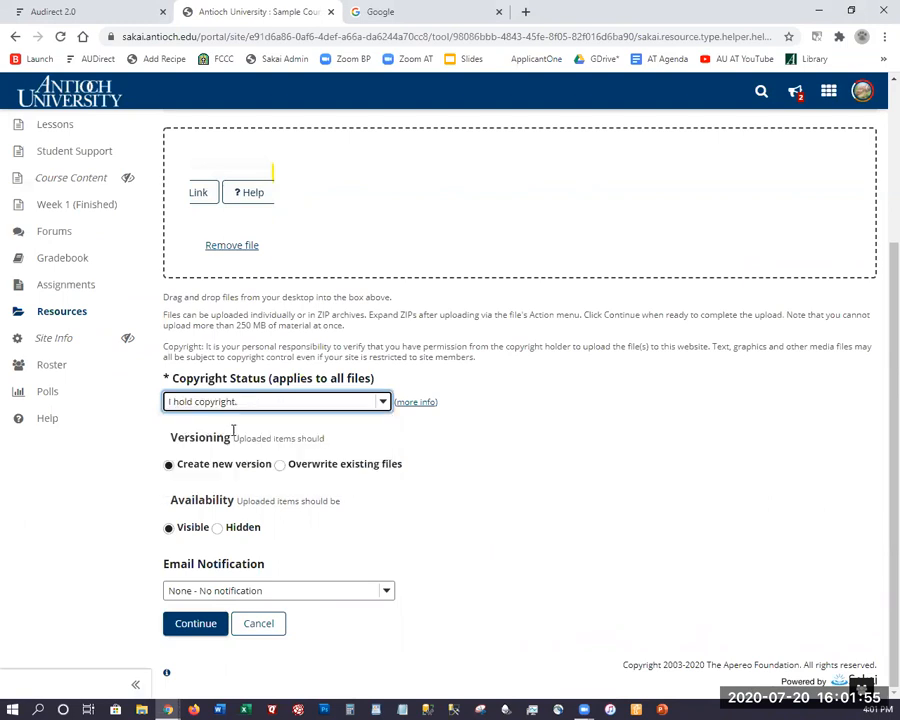
{"action": "left_click", "coordinate": [192, 625]}
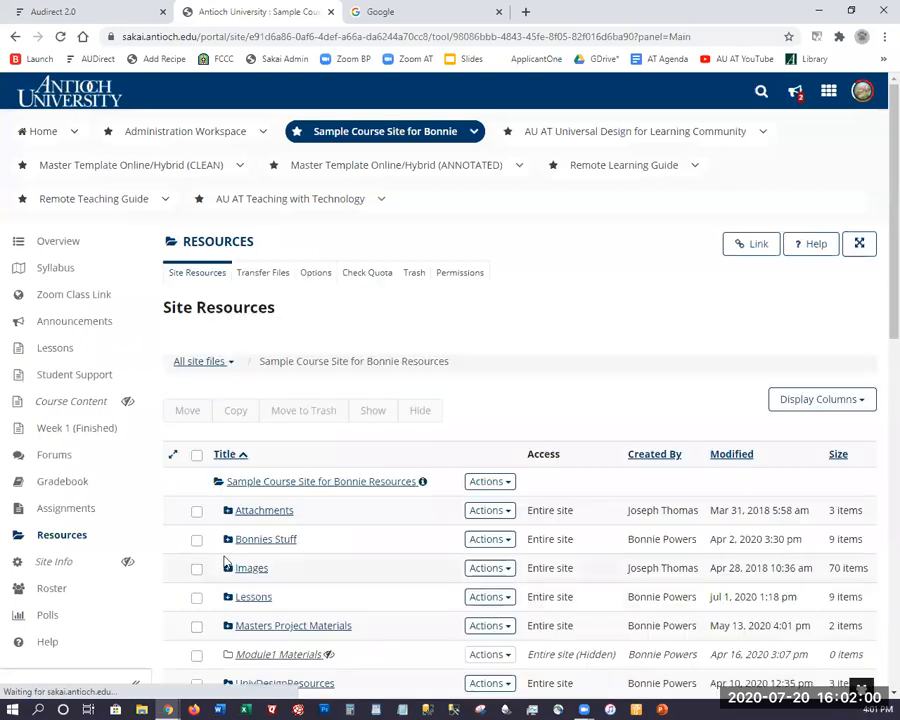
{"action": "scroll", "coordinate": [228, 560], "scroll_direction": "down", "scroll_amount": 2}
{"action": "scroll", "coordinate": [274, 350], "scroll_direction": "down", "scroll_amount": 7}
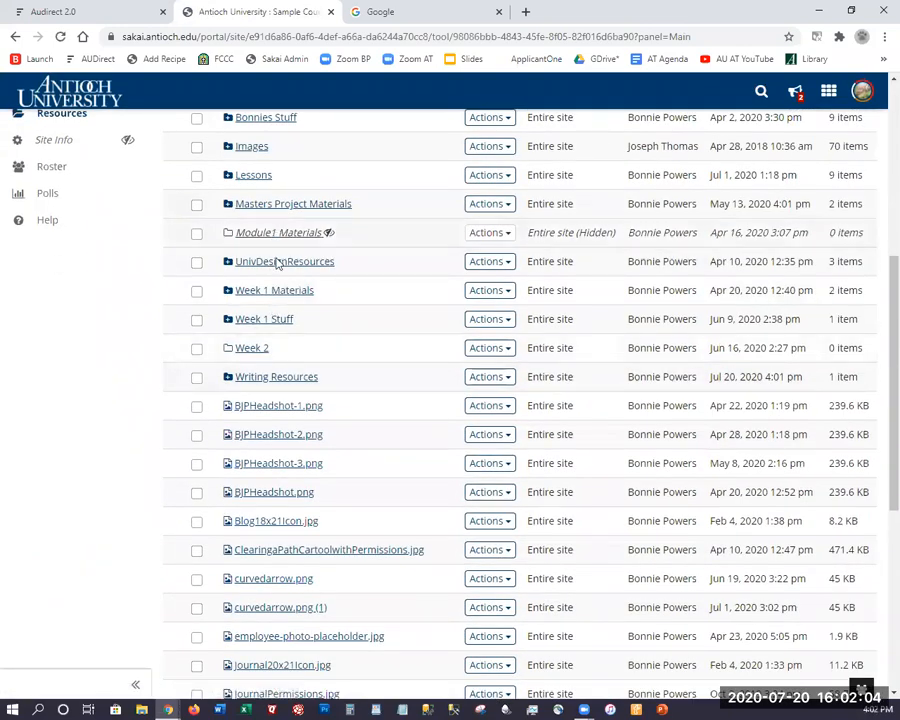
{"action": "left_click", "coordinate": [272, 377]}
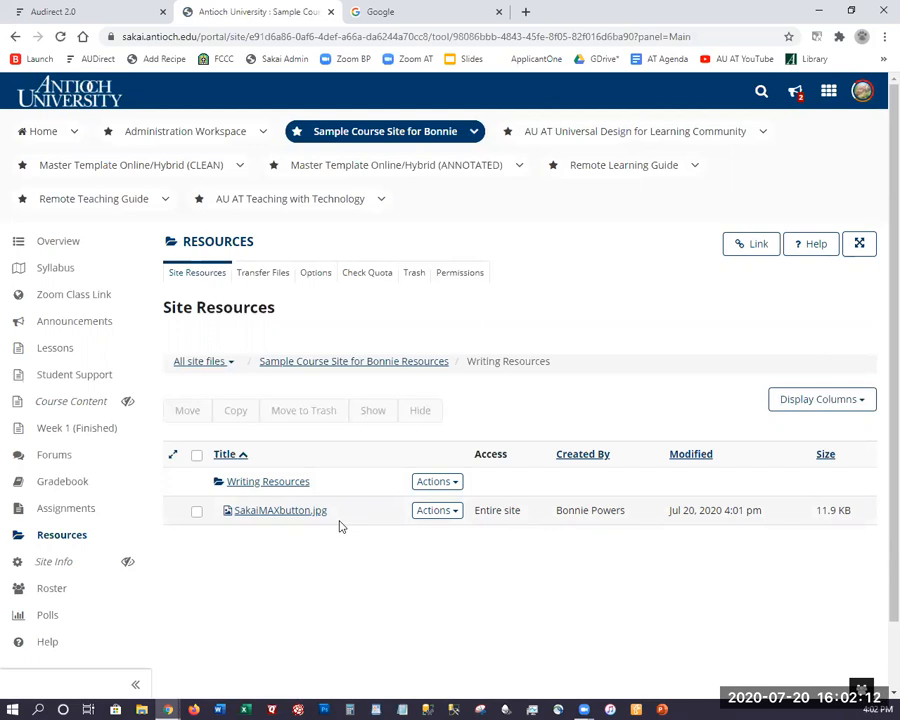
{"action": "left_click", "coordinate": [449, 515]}
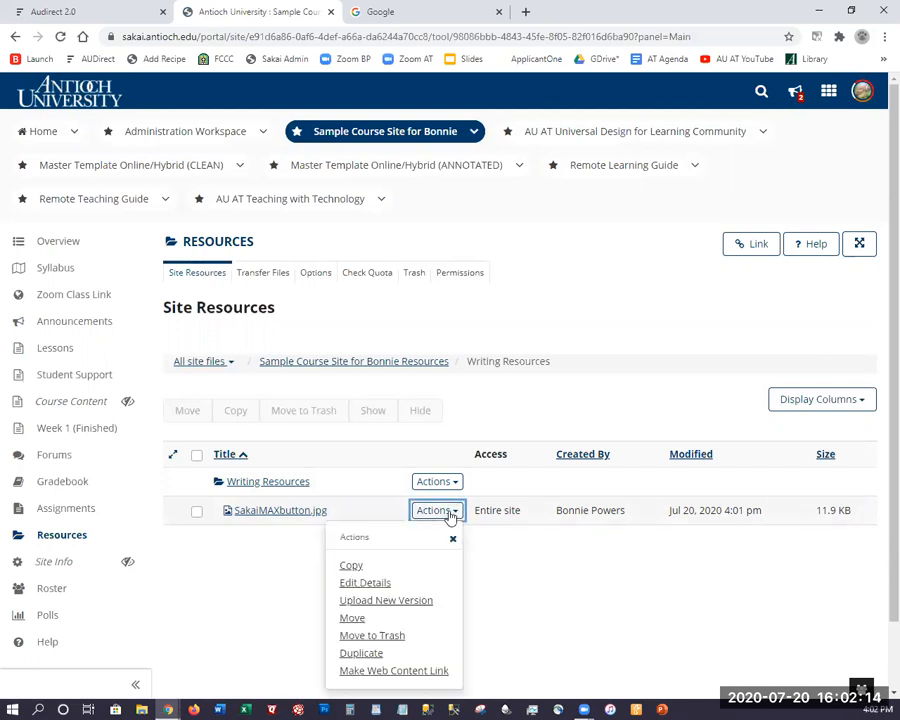
{"action": "scroll", "coordinate": [448, 516], "scroll_direction": "down", "scroll_amount": 2}
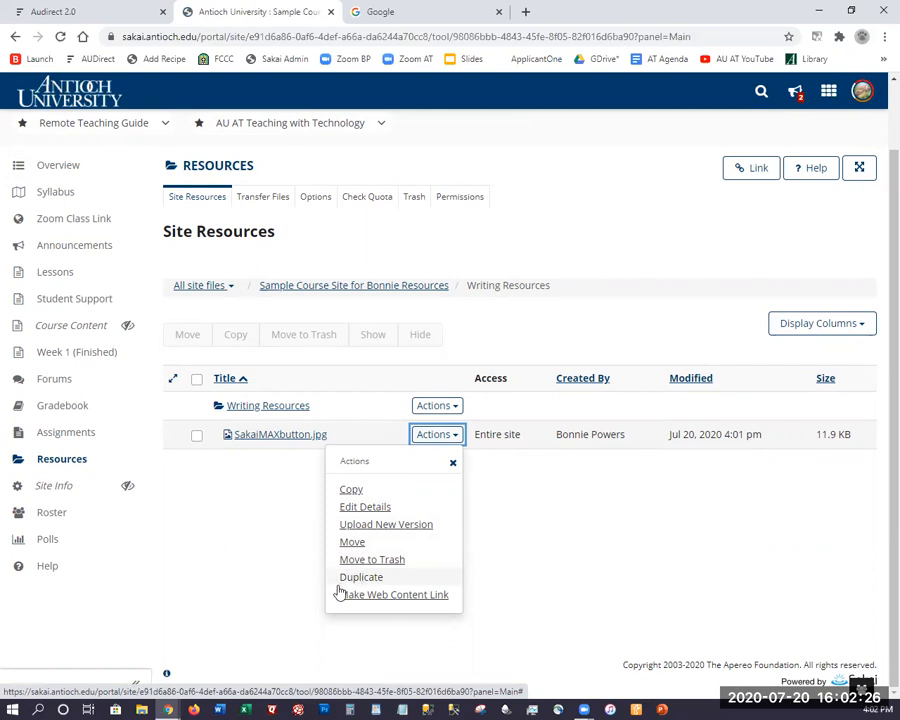
{"action": "left_click", "coordinate": [256, 514]}
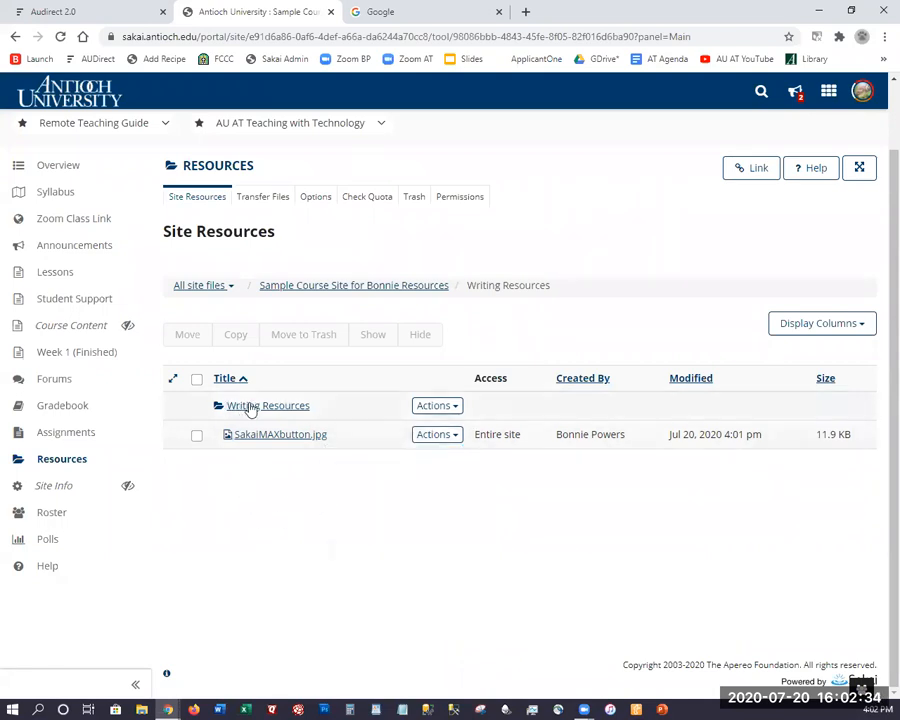
{"action": "left_click", "coordinate": [349, 289]}
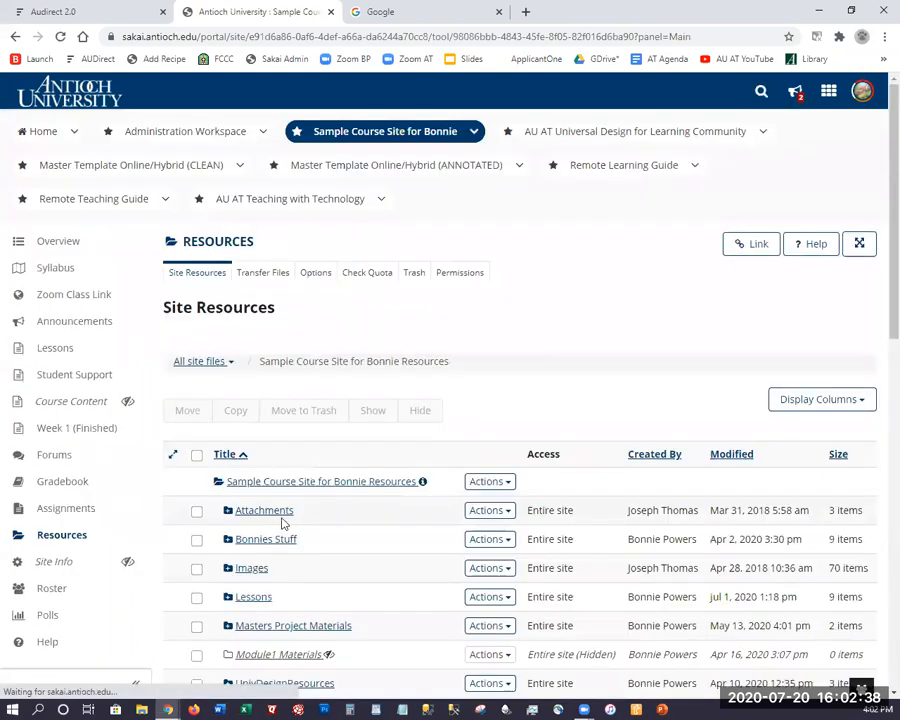
{"action": "scroll", "coordinate": [345, 500], "scroll_direction": "down", "scroll_amount": 1}
{"action": "scroll", "coordinate": [300, 400], "scroll_direction": "down", "scroll_amount": 3}
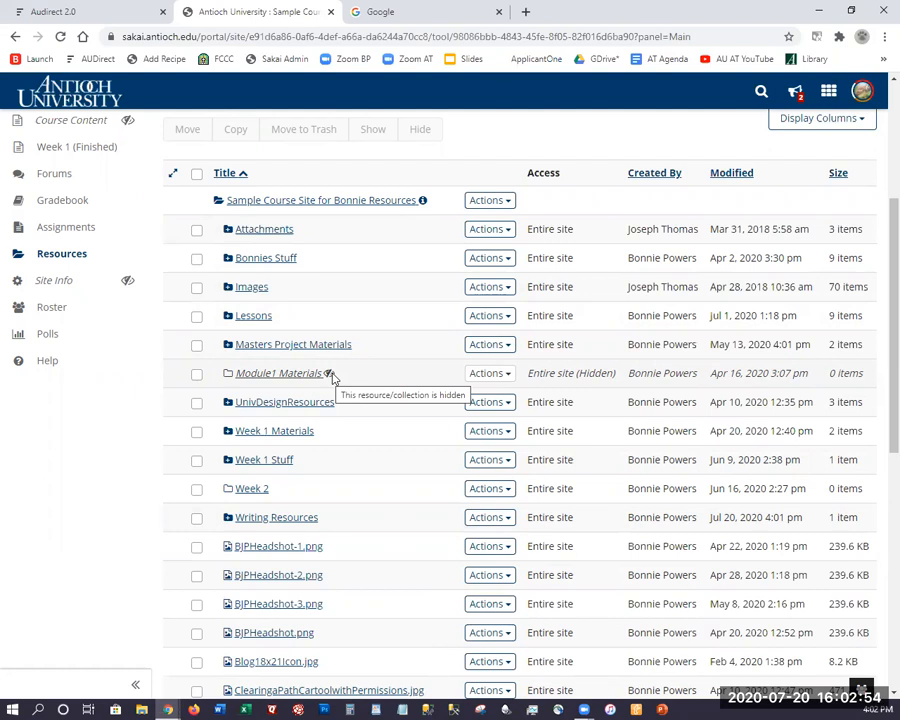
{"action": "scroll", "coordinate": [336, 462], "scroll_direction": "down", "scroll_amount": 1}
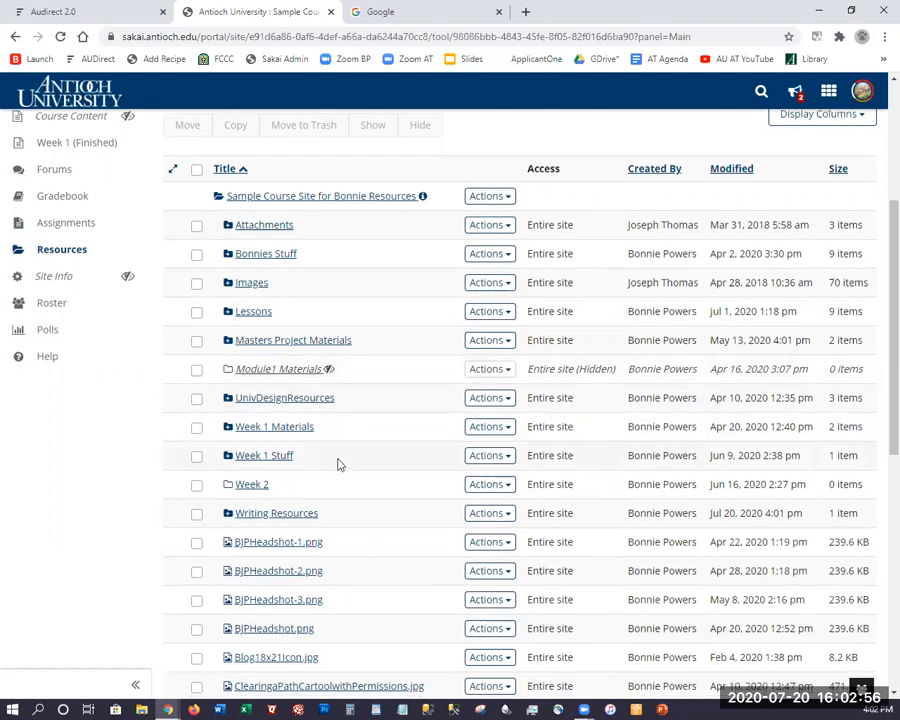
{"action": "scroll", "coordinate": [385, 477], "scroll_direction": "down", "scroll_amount": 3}
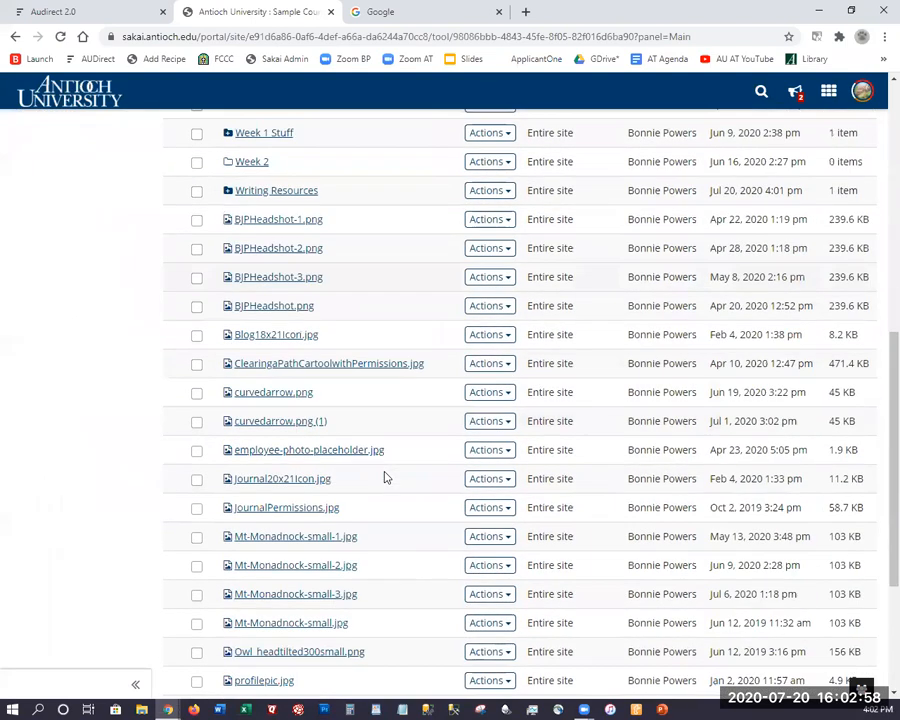
{"action": "scroll", "coordinate": [386, 466], "scroll_direction": "down", "scroll_amount": 1}
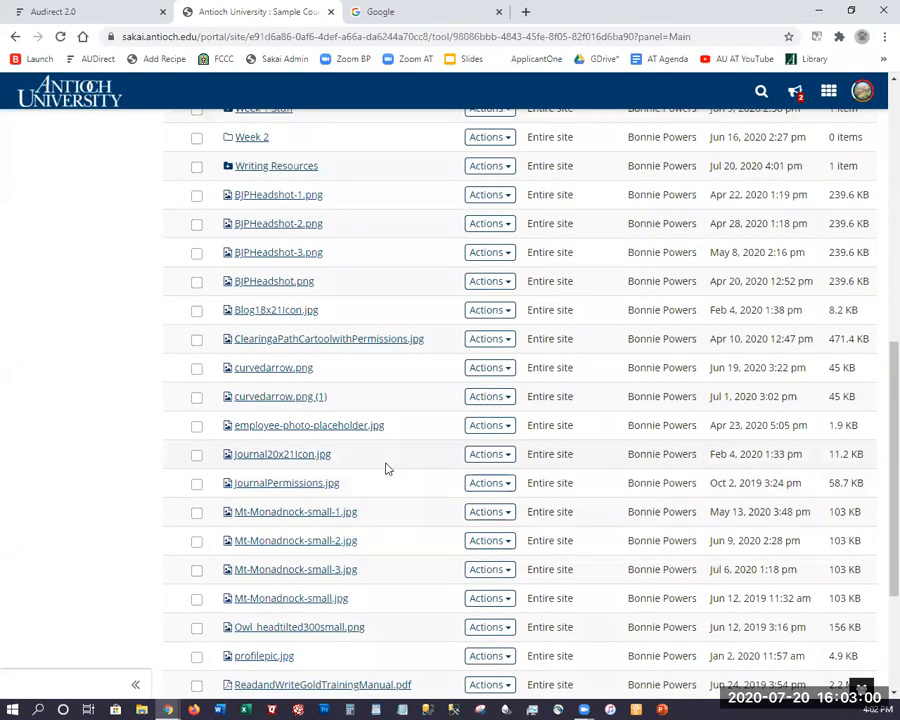
{"action": "scroll", "coordinate": [366, 442], "scroll_direction": "up", "scroll_amount": 1}
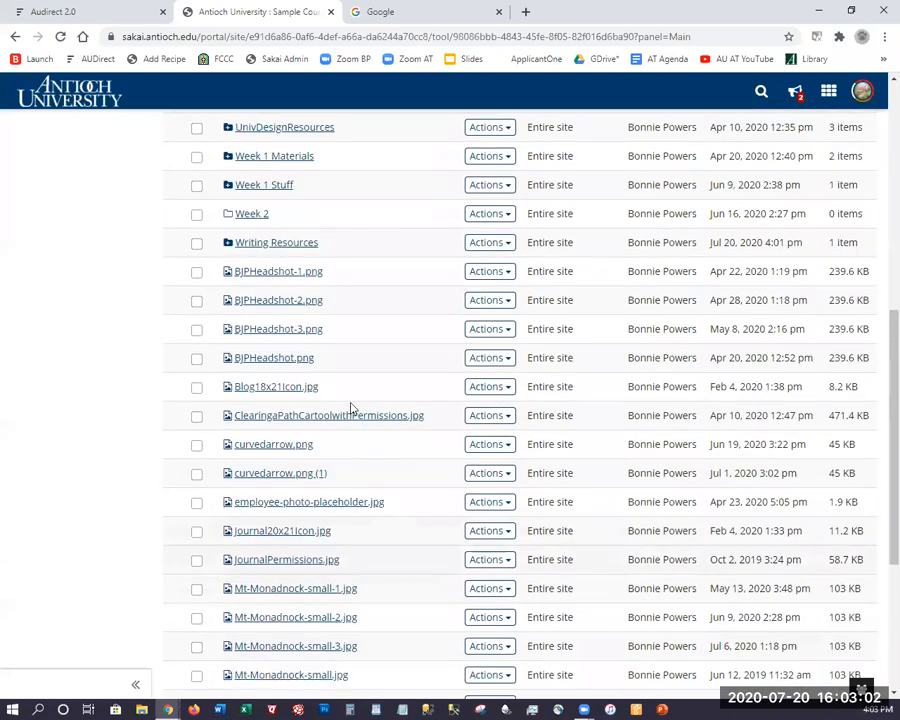
{"action": "scroll", "coordinate": [350, 406], "scroll_direction": "up", "scroll_amount": 2}
{"action": "scroll", "coordinate": [104, 526], "scroll_direction": "up", "scroll_amount": 3}
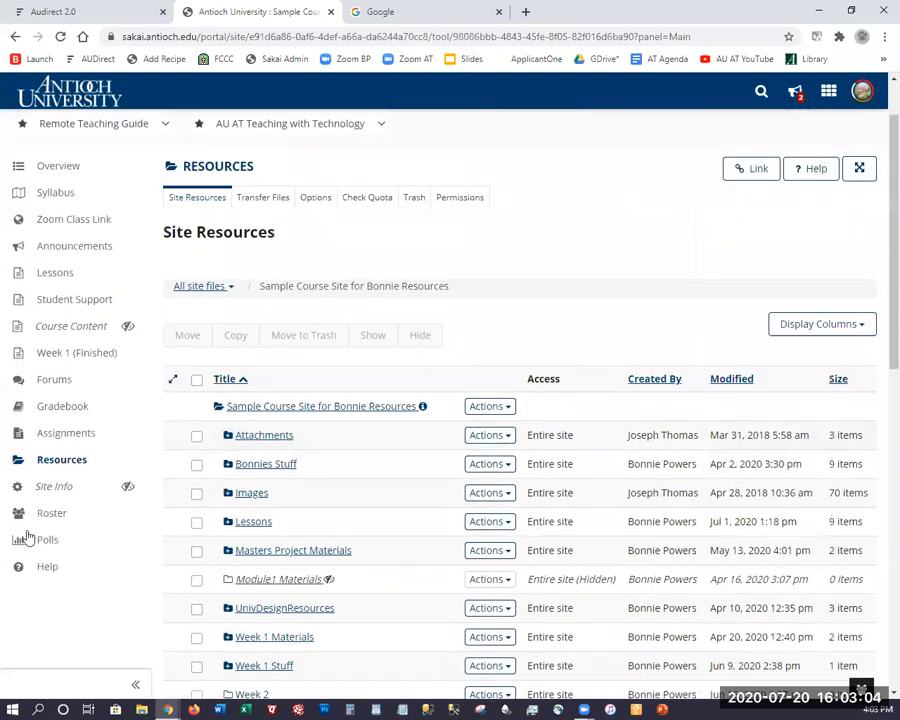
{"action": "scroll", "coordinate": [42, 539], "scroll_direction": "up", "scroll_amount": 1}
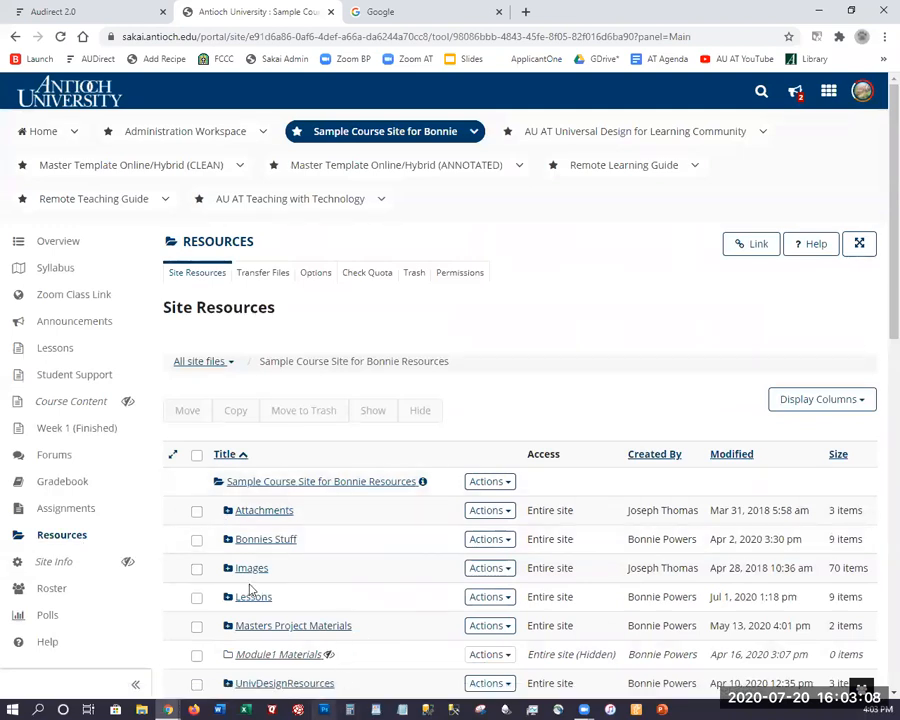
{"action": "scroll", "coordinate": [125, 502], "scroll_direction": "down", "scroll_amount": 1}
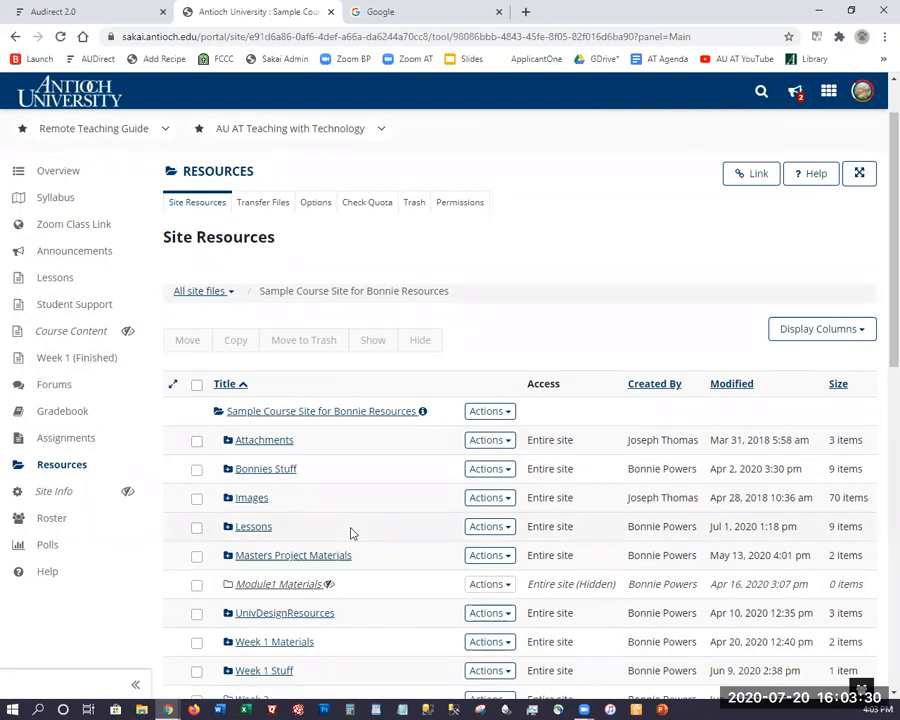
{"action": "left_click", "coordinate": [62, 494]}
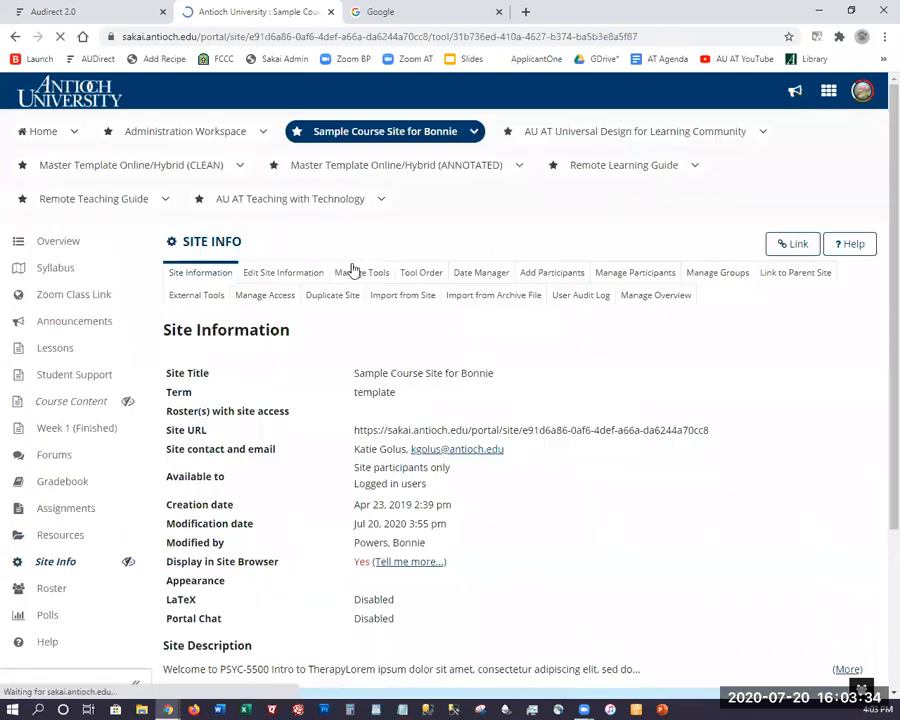
In Tool Order, make the Resources tool invisible to students.
{"action": "left_click", "coordinate": [424, 276]}
{"action": "scroll", "coordinate": [420, 440], "scroll_direction": "down", "scroll_amount": 3}
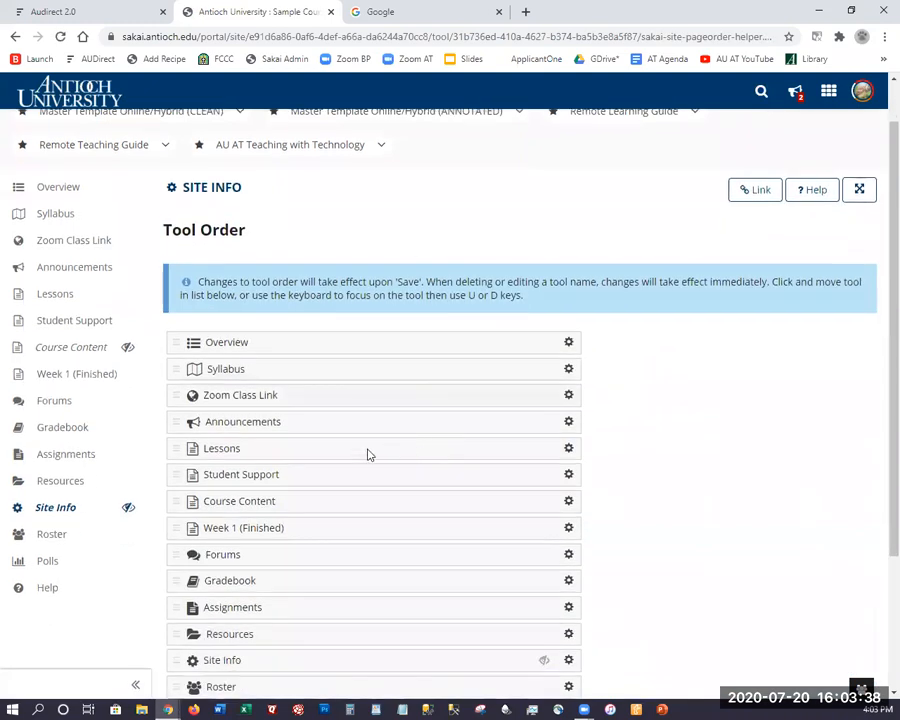
{"action": "left_click", "coordinate": [569, 478]}
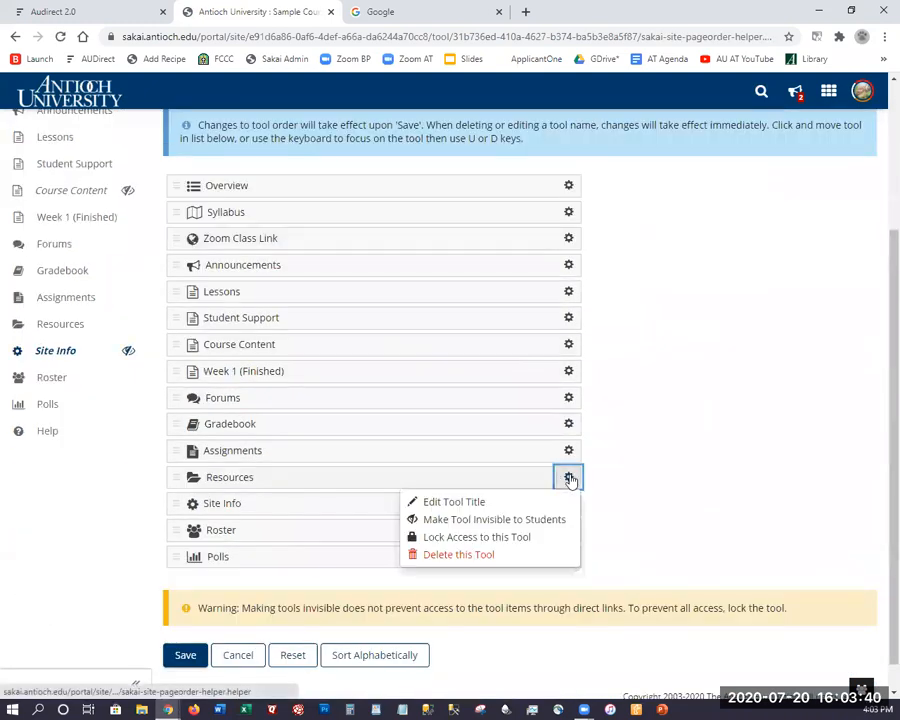
{"action": "left_click", "coordinate": [487, 521]}
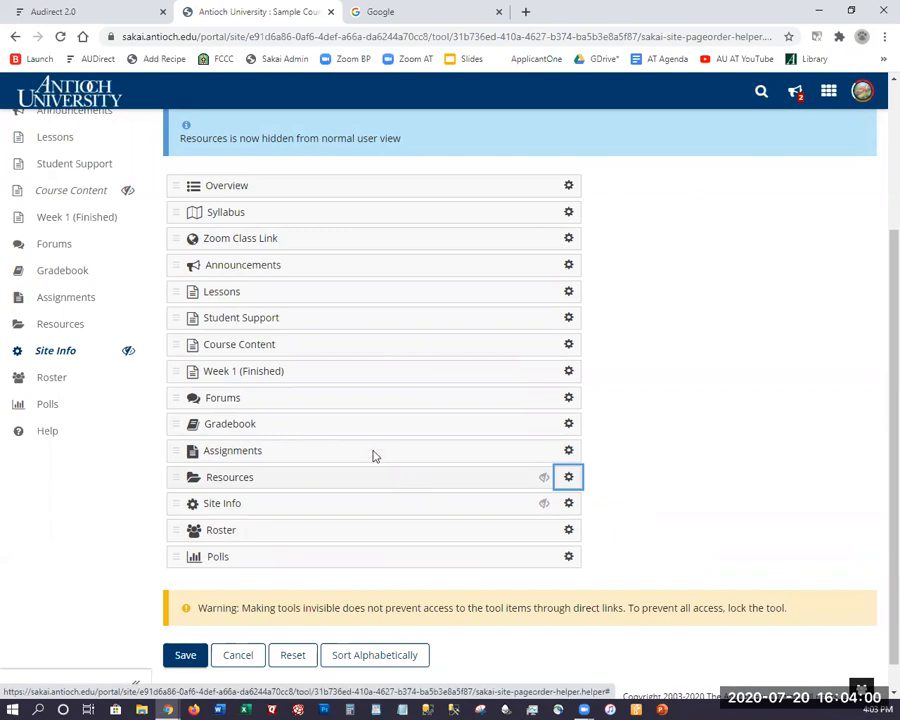
Check the Gradebook and Announcements tool options, then leave Tool Order without further changes.
{"action": "left_click", "coordinate": [567, 425]}
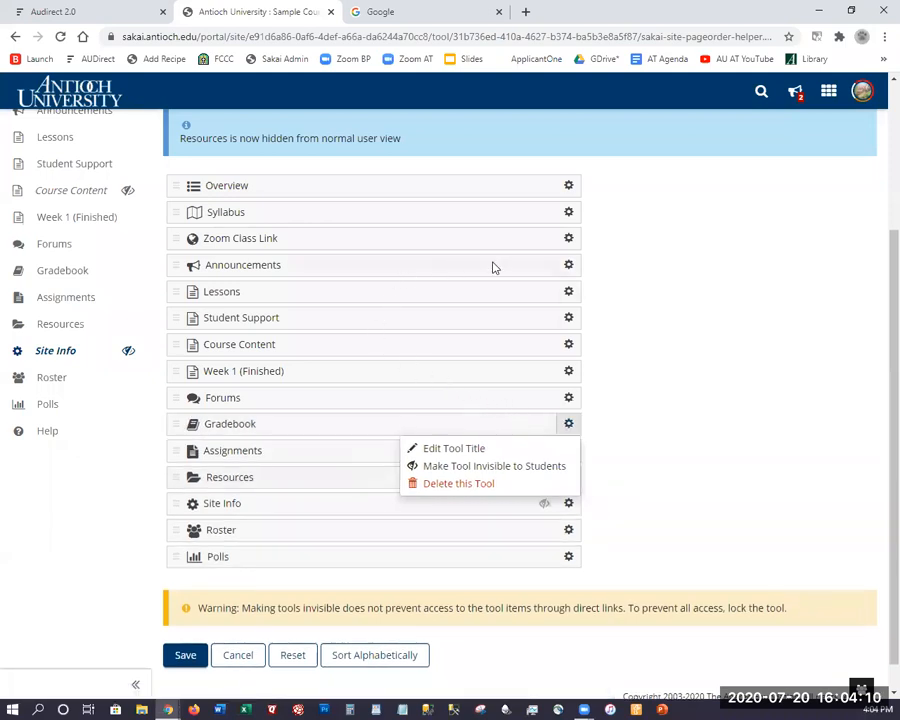
{"action": "left_click", "coordinate": [567, 266]}
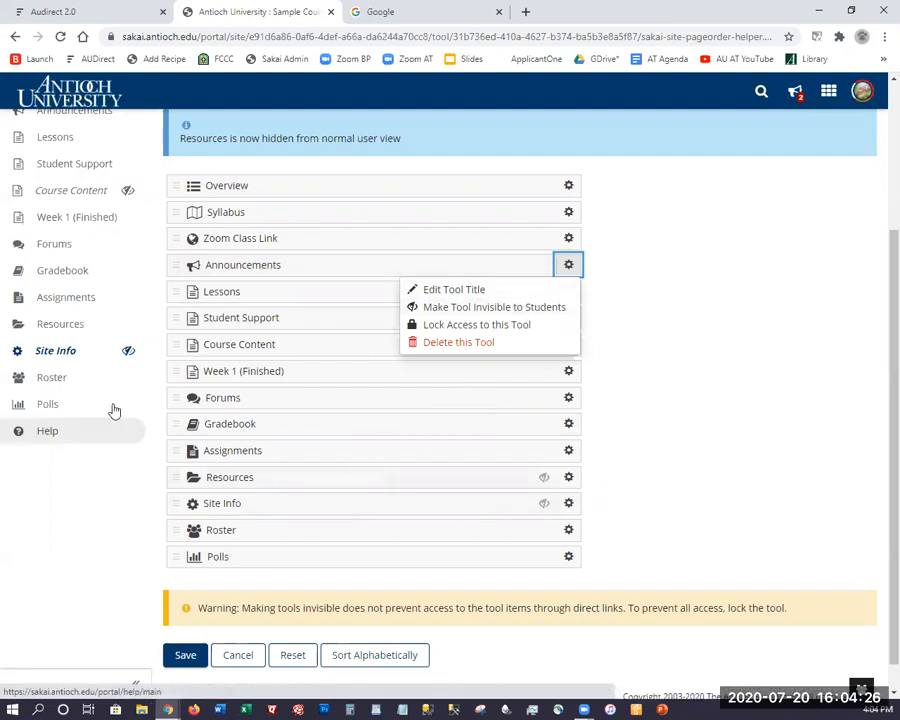
{"action": "scroll", "coordinate": [82, 458], "scroll_direction": "up", "scroll_amount": 4}
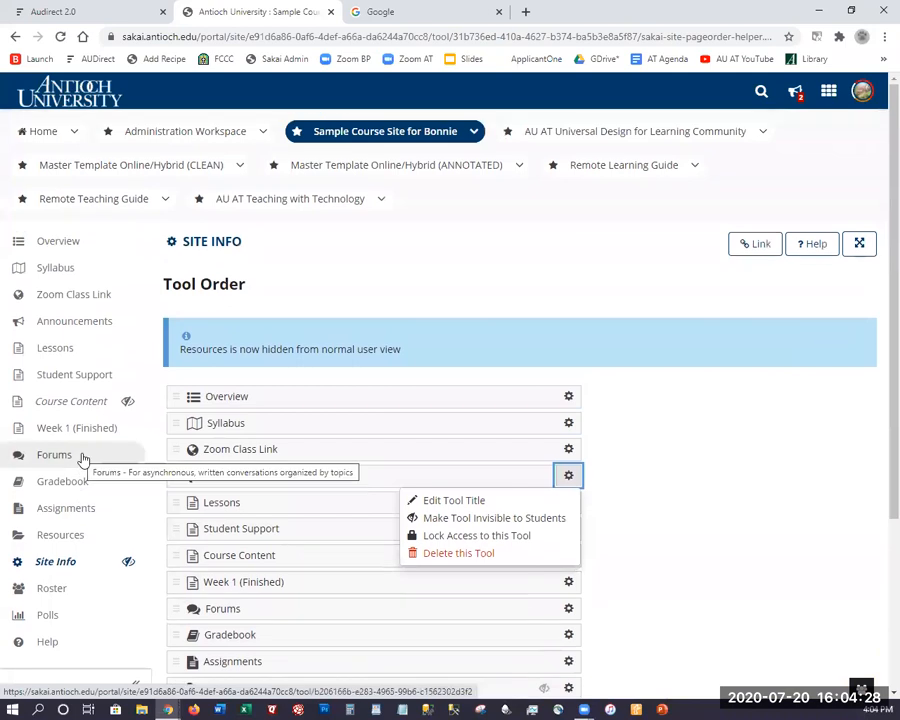
{"action": "scroll", "coordinate": [90, 462], "scroll_direction": "down", "scroll_amount": 5}
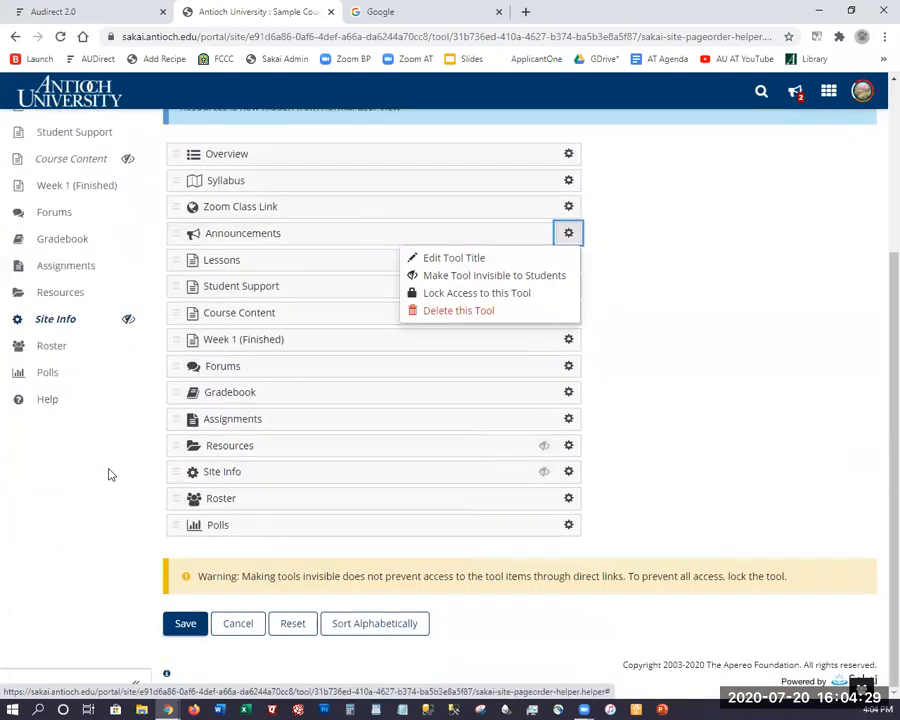
{"action": "left_click", "coordinate": [237, 622]}
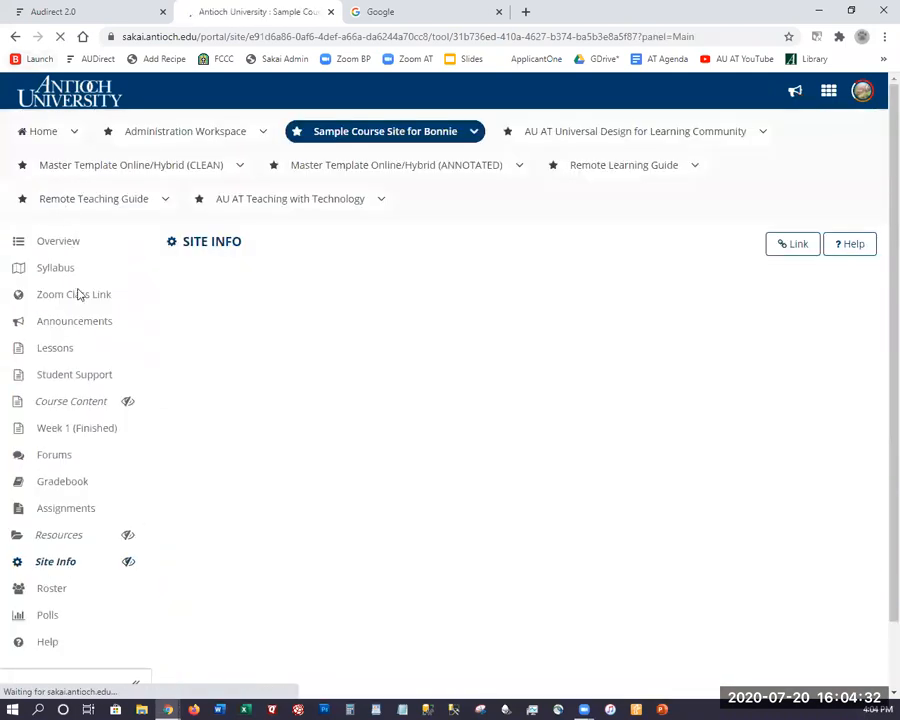
Open the course Announcements and review the listed announcements and dates.
{"action": "left_click", "coordinate": [67, 326]}
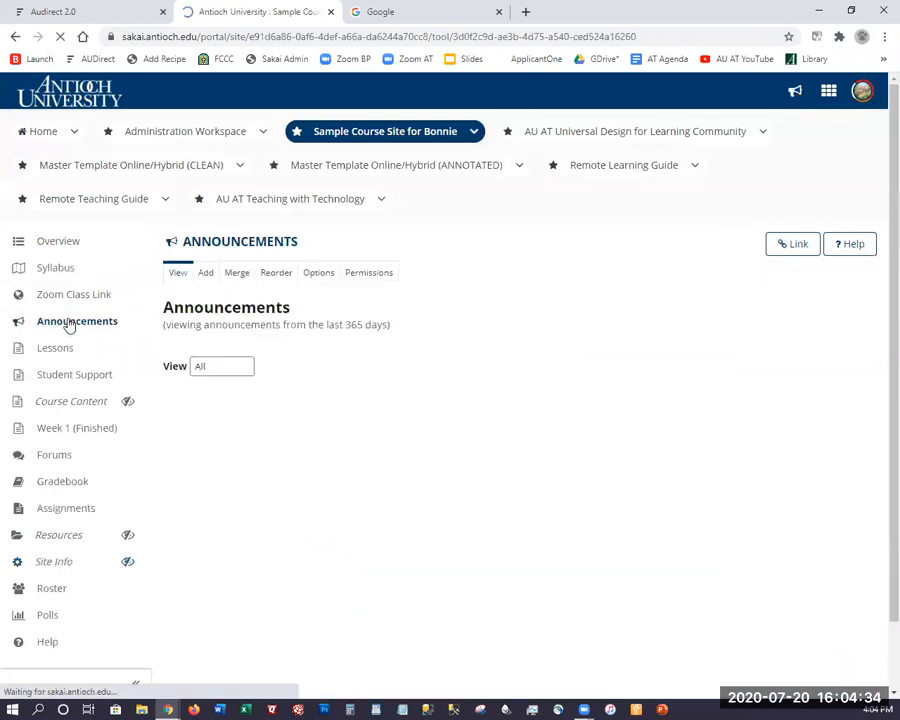
{"action": "scroll", "coordinate": [353, 341], "scroll_direction": "down", "scroll_amount": 3}
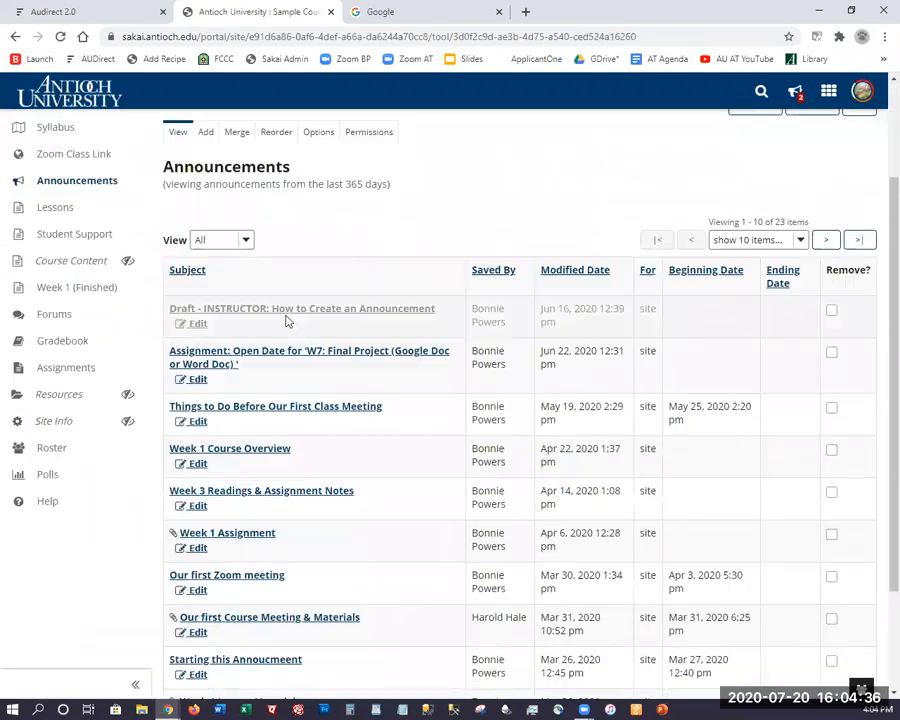
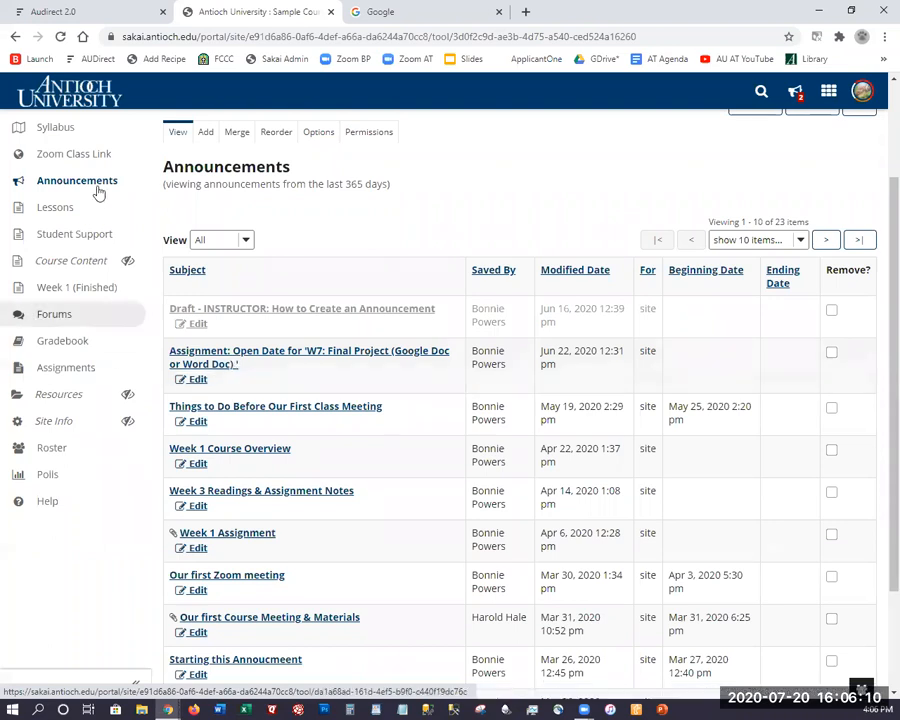
Scroll up and down through the announcements list to review its entries.
{"action": "scroll", "coordinate": [241, 173], "scroll_direction": "up", "scroll_amount": 2}
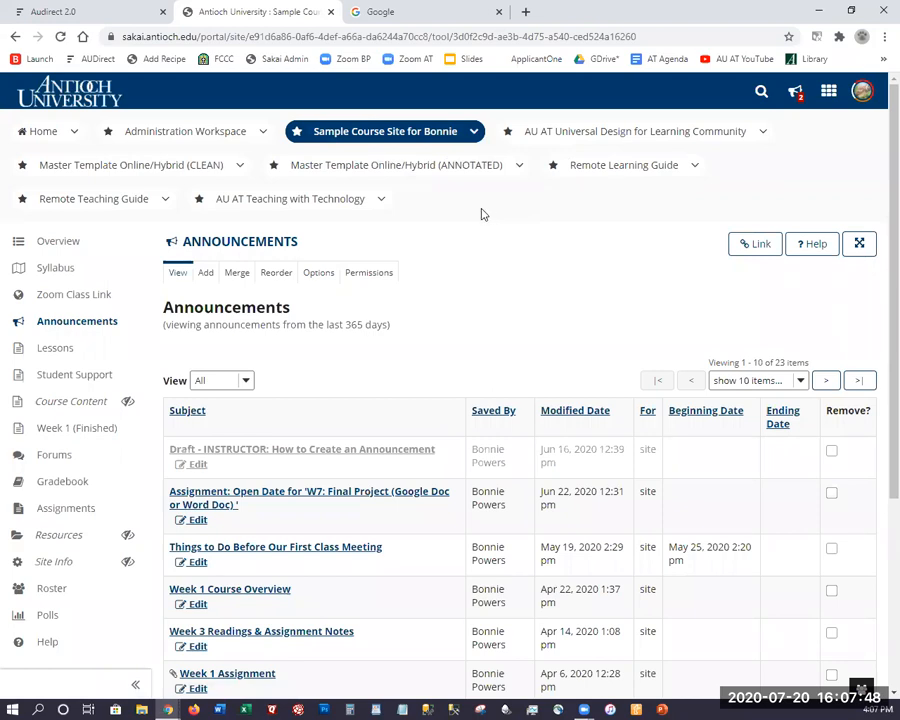
{"action": "scroll", "coordinate": [481, 213], "scroll_direction": "down", "scroll_amount": 1}
{"action": "scroll", "coordinate": [481, 207], "scroll_direction": "down", "scroll_amount": 1}
{"action": "scroll", "coordinate": [481, 207], "scroll_direction": "up", "scroll_amount": 1}
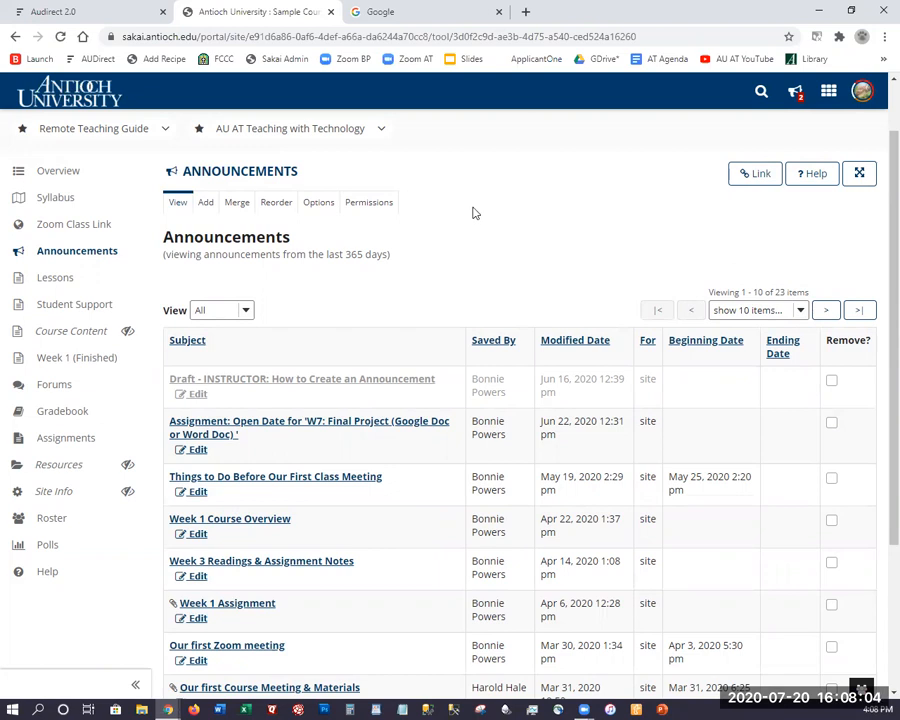
{"action": "scroll", "coordinate": [450, 219], "scroll_direction": "down", "scroll_amount": 4}
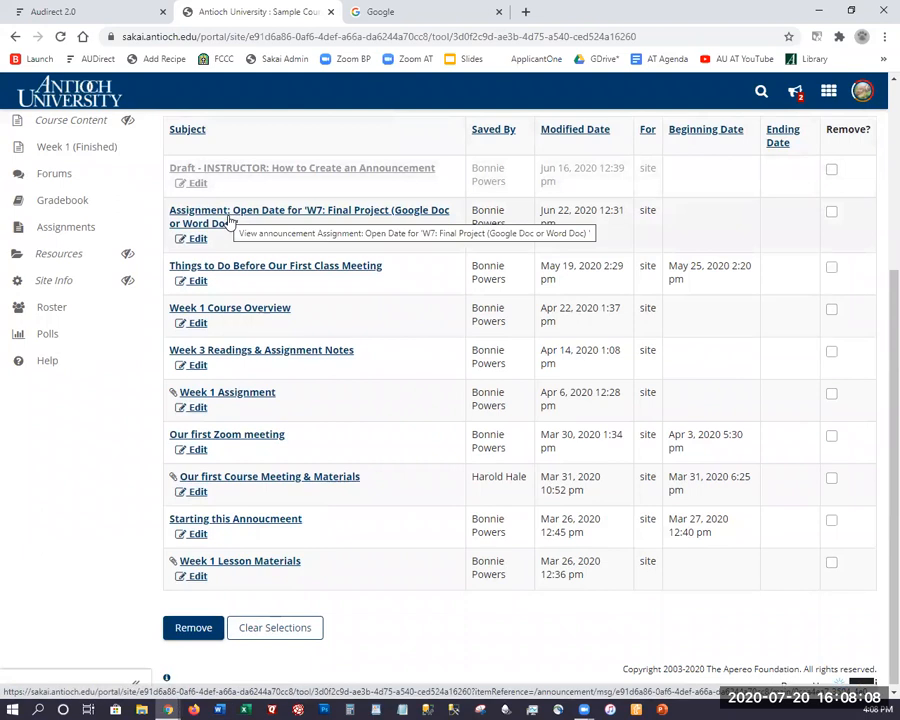
{"action": "scroll", "coordinate": [245, 232], "scroll_direction": "up", "scroll_amount": 2}
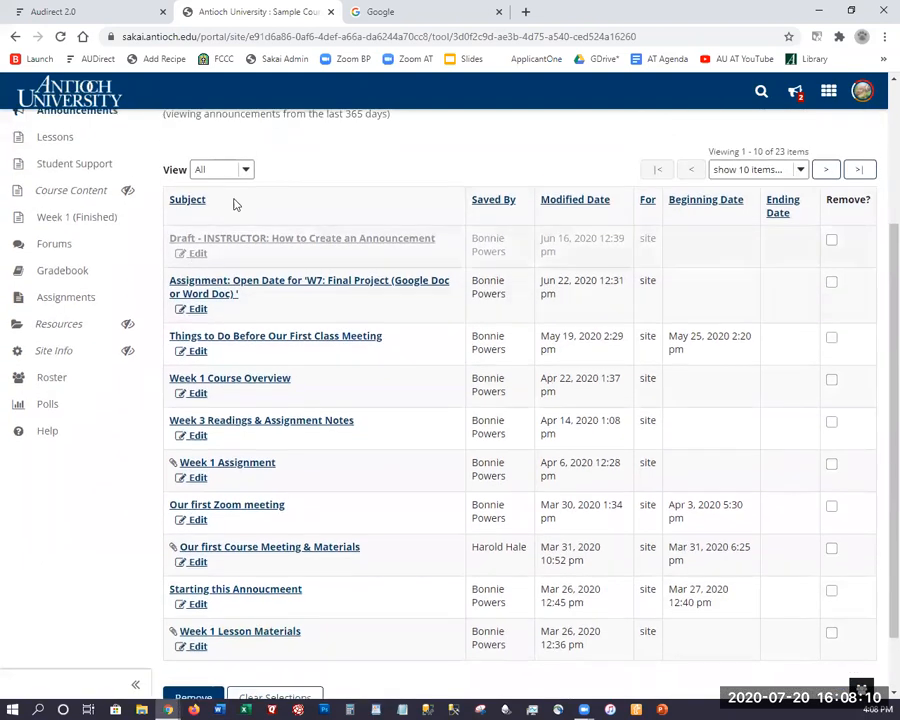
{"action": "scroll", "coordinate": [240, 232], "scroll_direction": "up", "scroll_amount": 2}
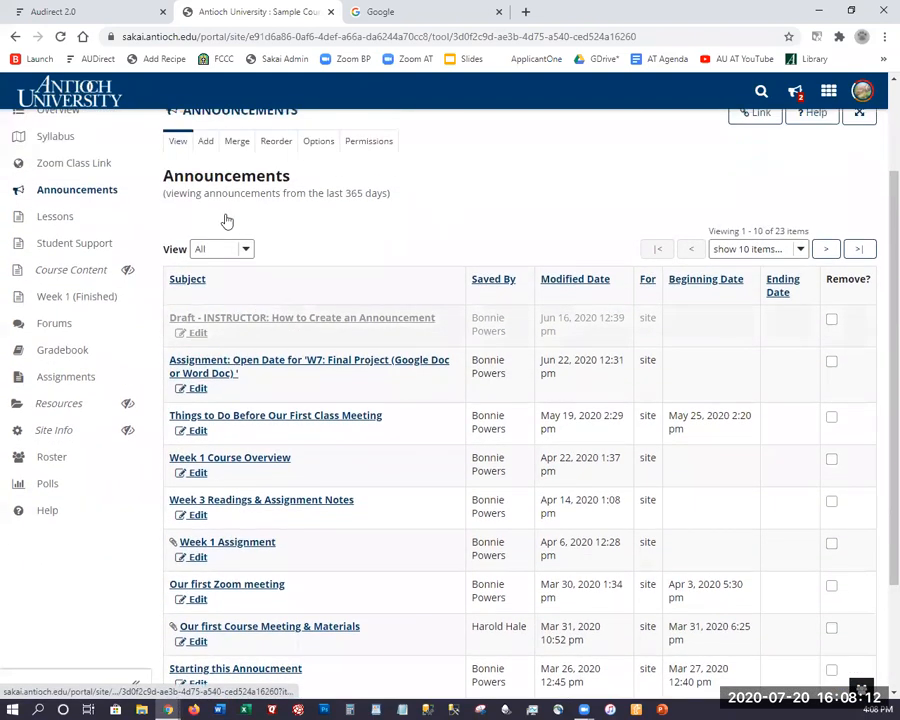
{"action": "scroll", "coordinate": [70, 250], "scroll_direction": "up", "scroll_amount": 2}
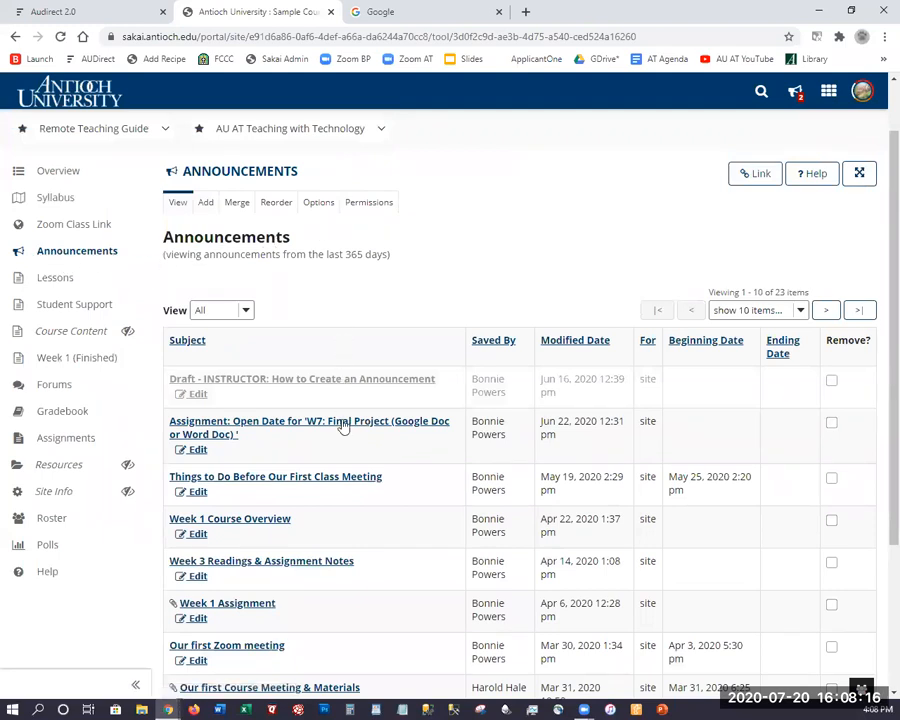
{"action": "scroll", "coordinate": [358, 522], "scroll_direction": "down", "scroll_amount": 1}
{"action": "scroll", "coordinate": [358, 522], "scroll_direction": "down", "scroll_amount": 3}
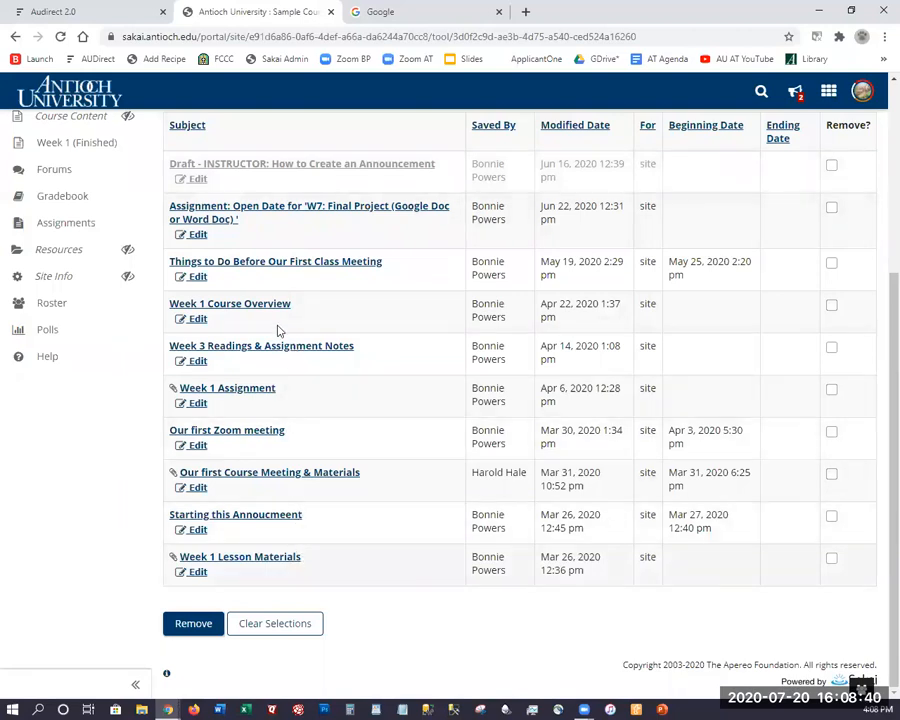
{"action": "scroll", "coordinate": [262, 235], "scroll_direction": "up", "scroll_amount": 1}
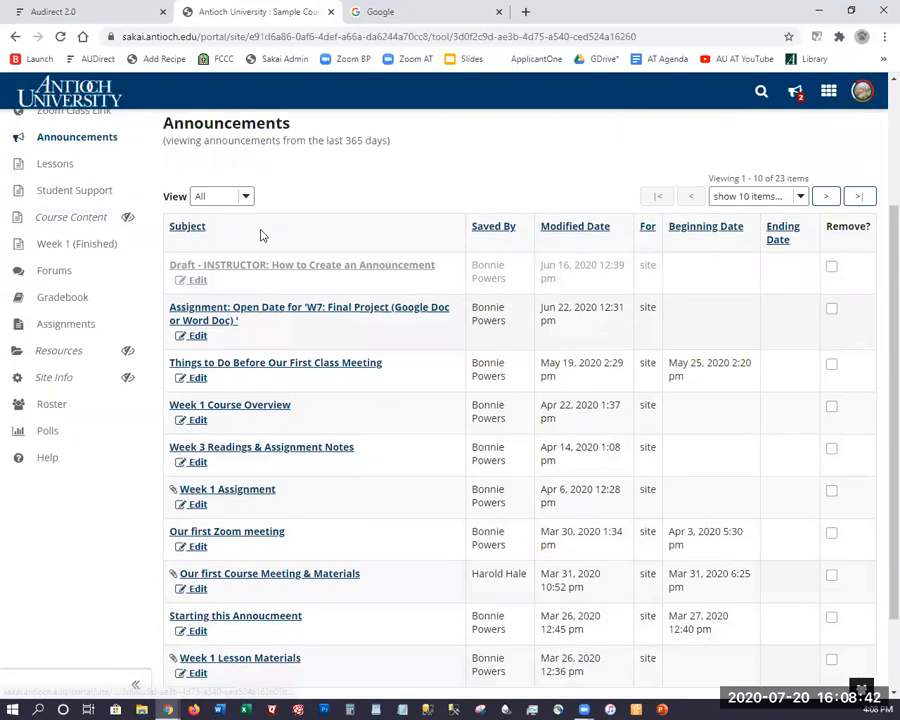
{"action": "scroll", "coordinate": [177, 219], "scroll_direction": "up", "scroll_amount": 2}
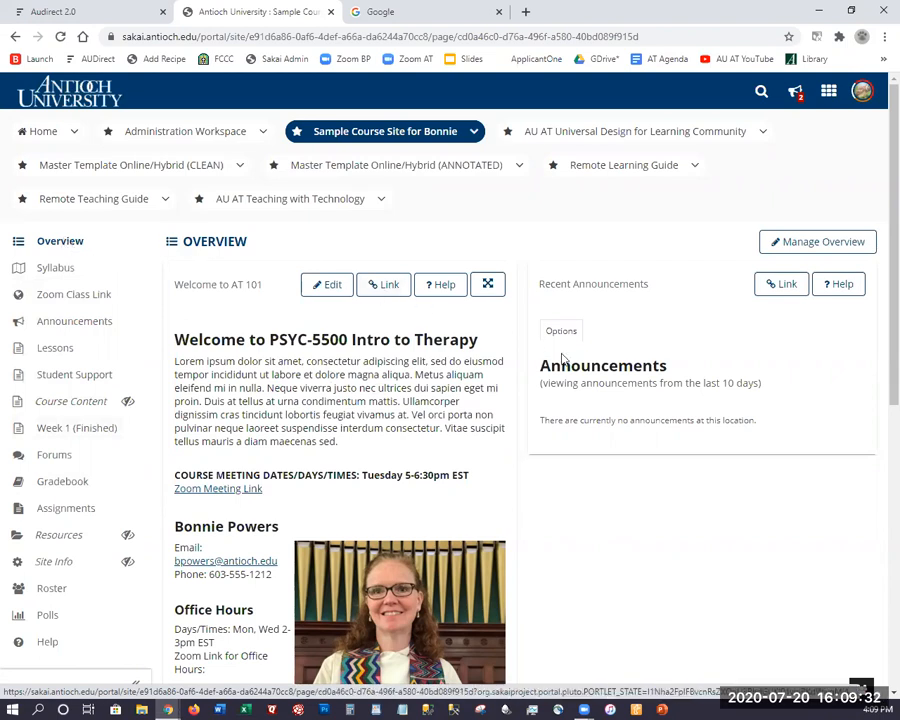
Start a new announcement titled 'What to do before our first class meeting!'.
{"action": "left_click", "coordinate": [58, 320]}
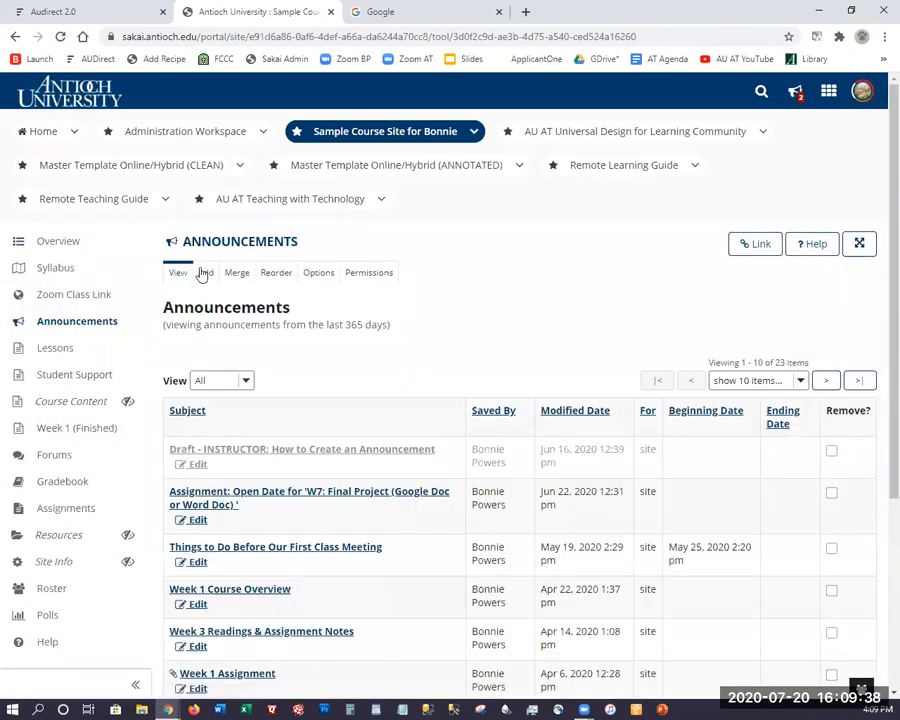
{"action": "left_click", "coordinate": [206, 274]}
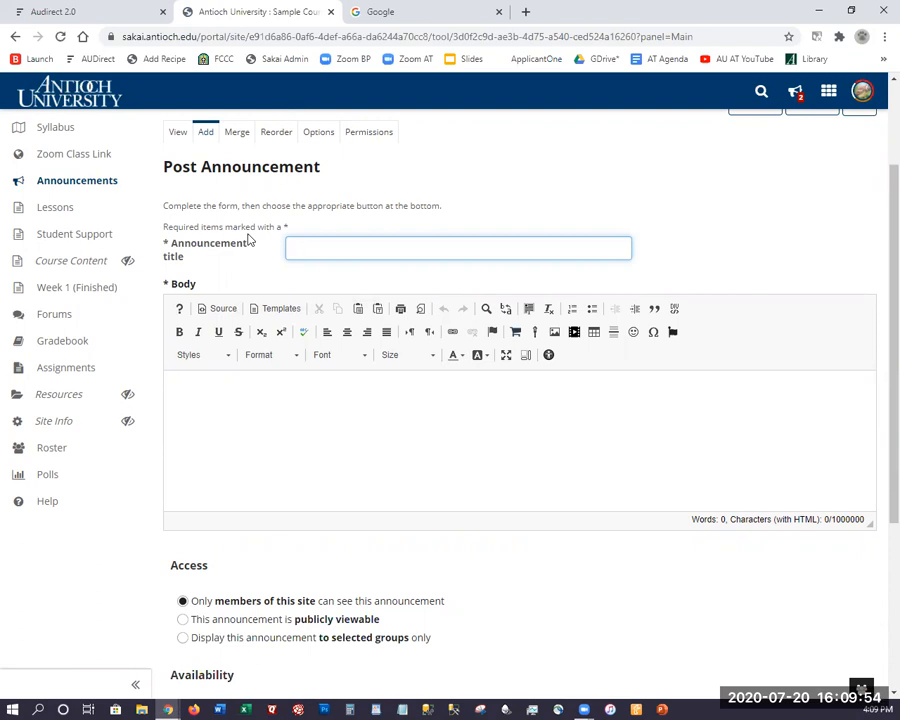
{"action": "type", "text": "What to do before our first class meeting"}
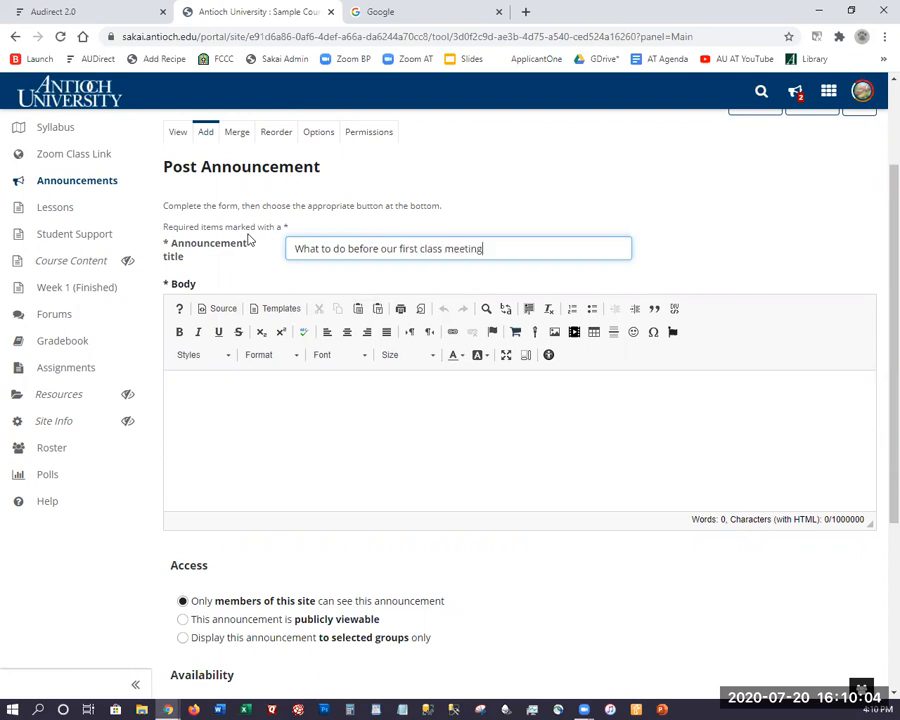
{"action": "type", "text": "!"}
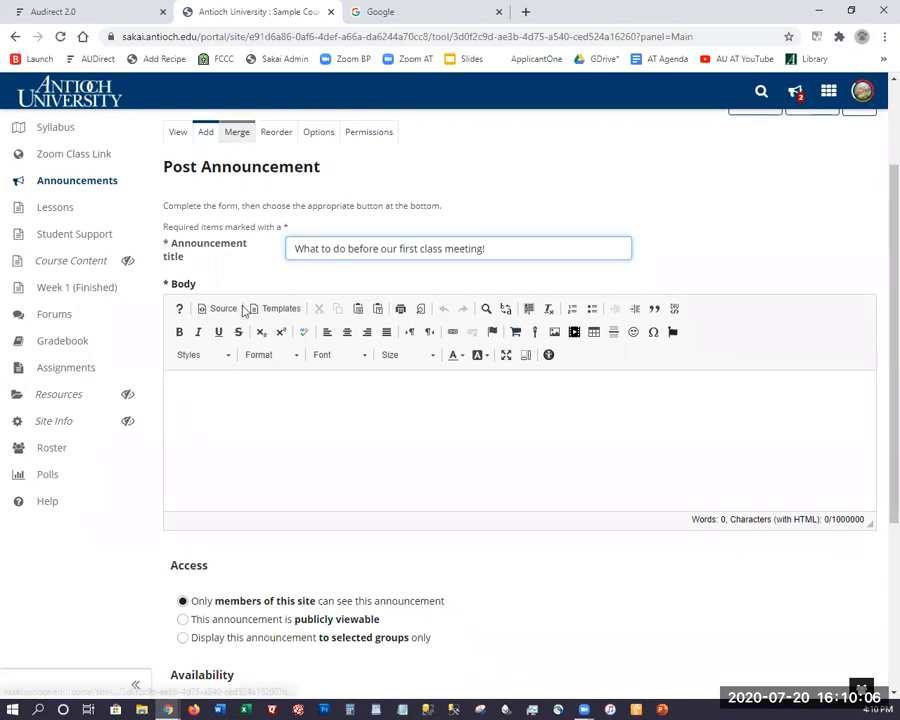
Make the empty announcement body editing area much taller.
{"action": "left_click", "coordinate": [231, 374]}
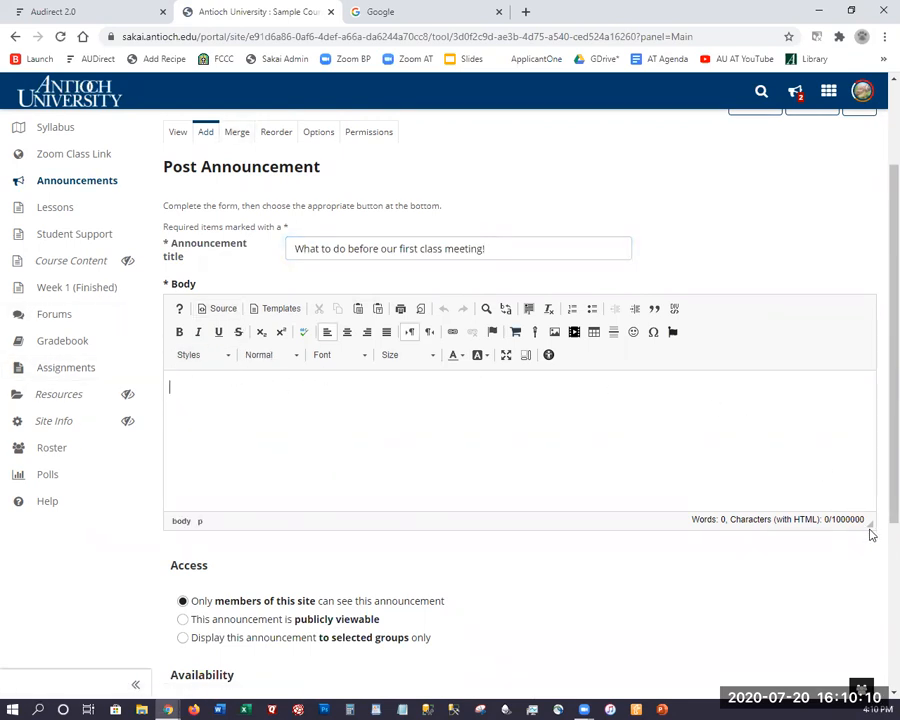
{"action": "left_click_drag", "start_coordinate": [868, 527], "coordinate": [860, 682]}
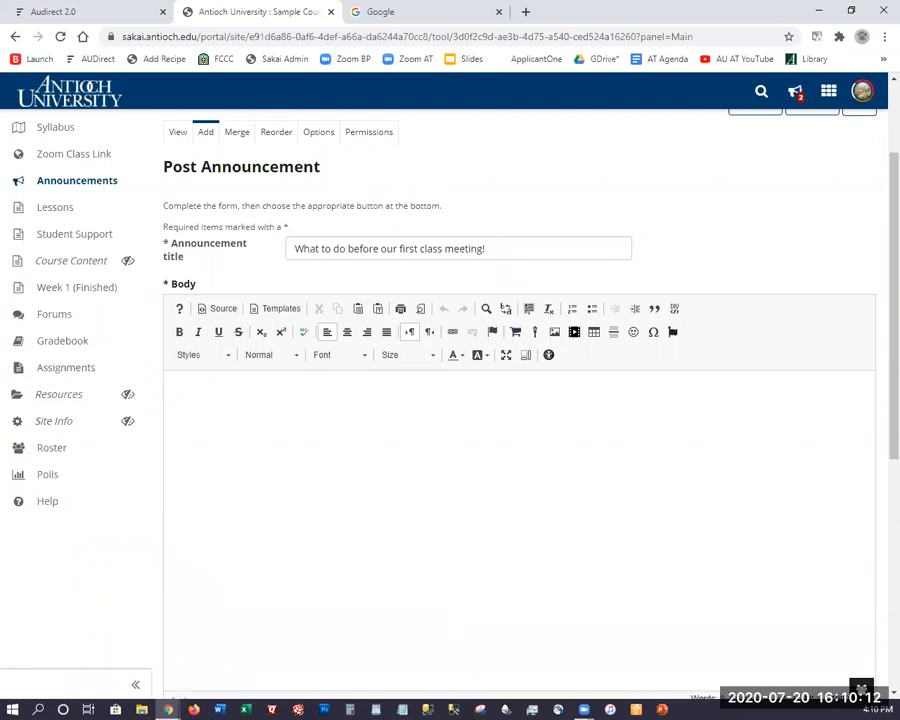
{"action": "scroll", "coordinate": [652, 592], "scroll_direction": "down", "scroll_amount": 3}
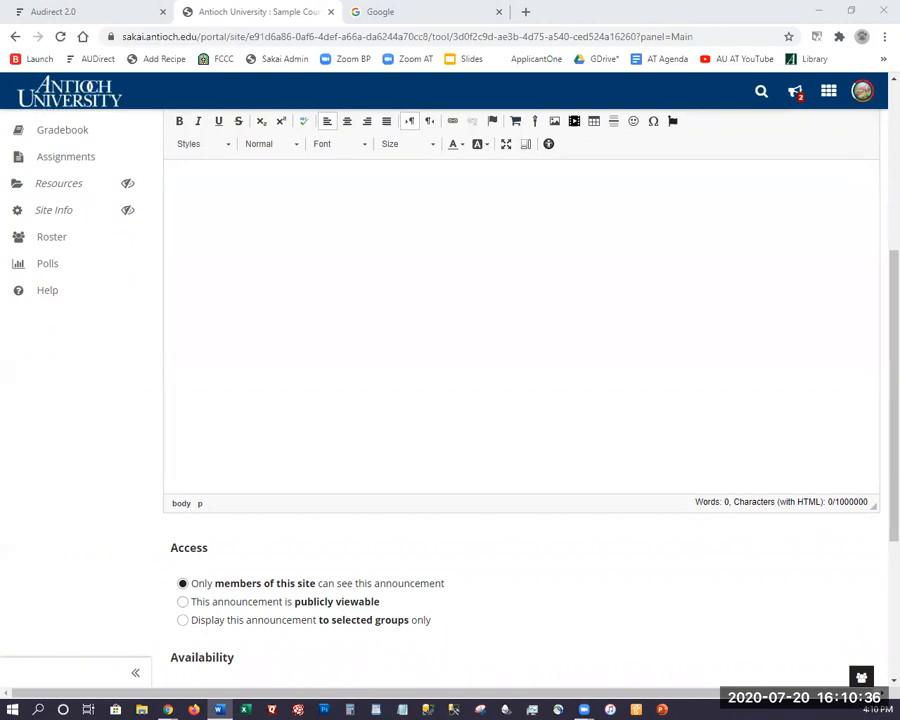
{"action": "scroll", "coordinate": [243, 225], "scroll_direction": "up", "scroll_amount": 3}
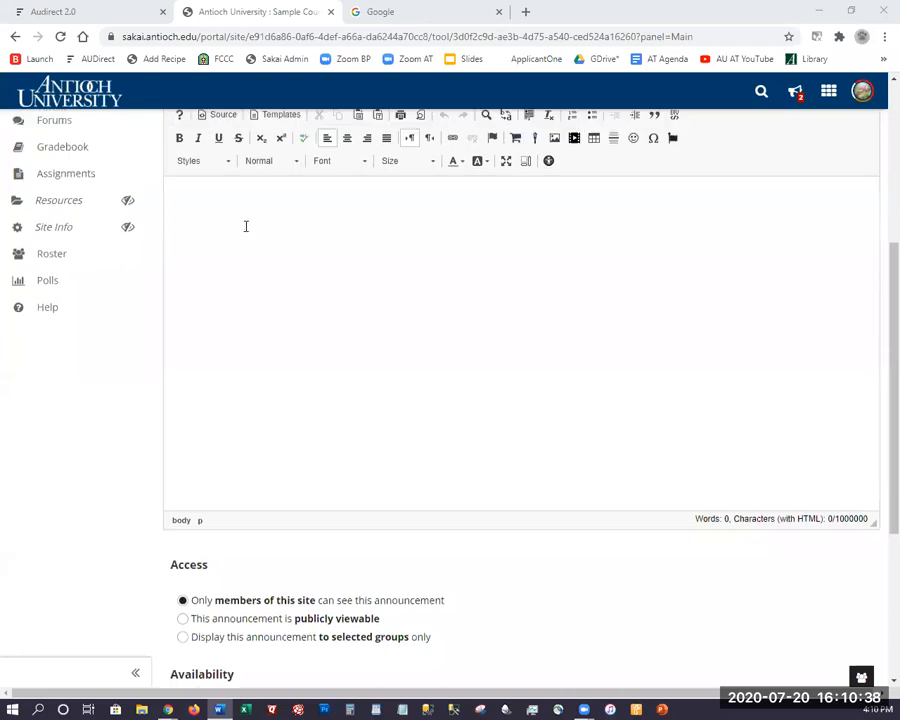
{"action": "scroll", "coordinate": [253, 335], "scroll_direction": "up", "scroll_amount": 2}
{"action": "scroll", "coordinate": [245, 352], "scroll_direction": "down", "scroll_amount": 3}
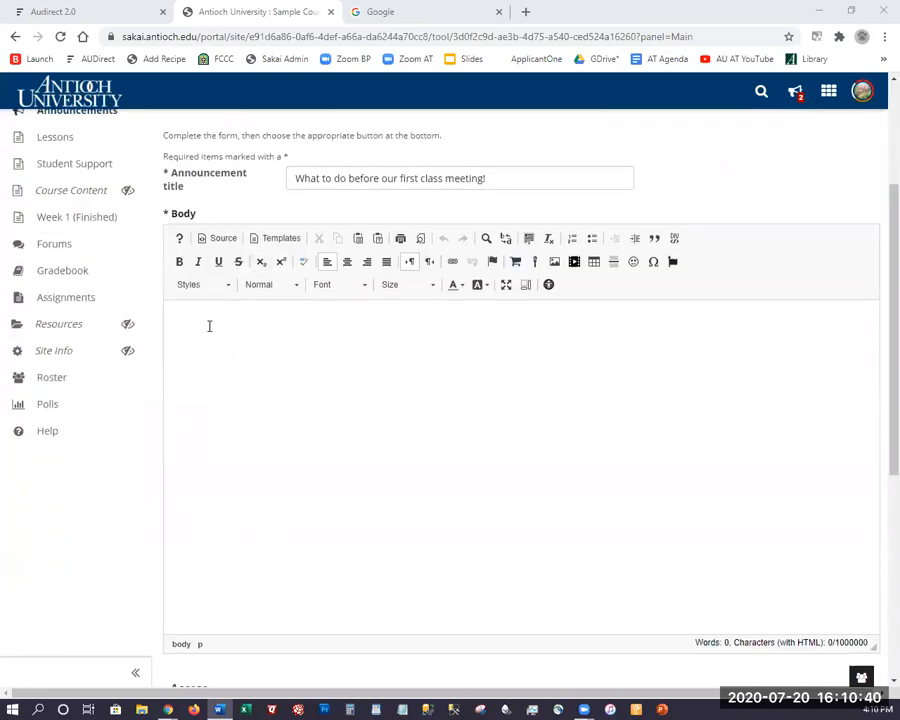
Paste the job description into the body twice, first as plain text, then formatted.
{"action": "left_click", "coordinate": [209, 324]}
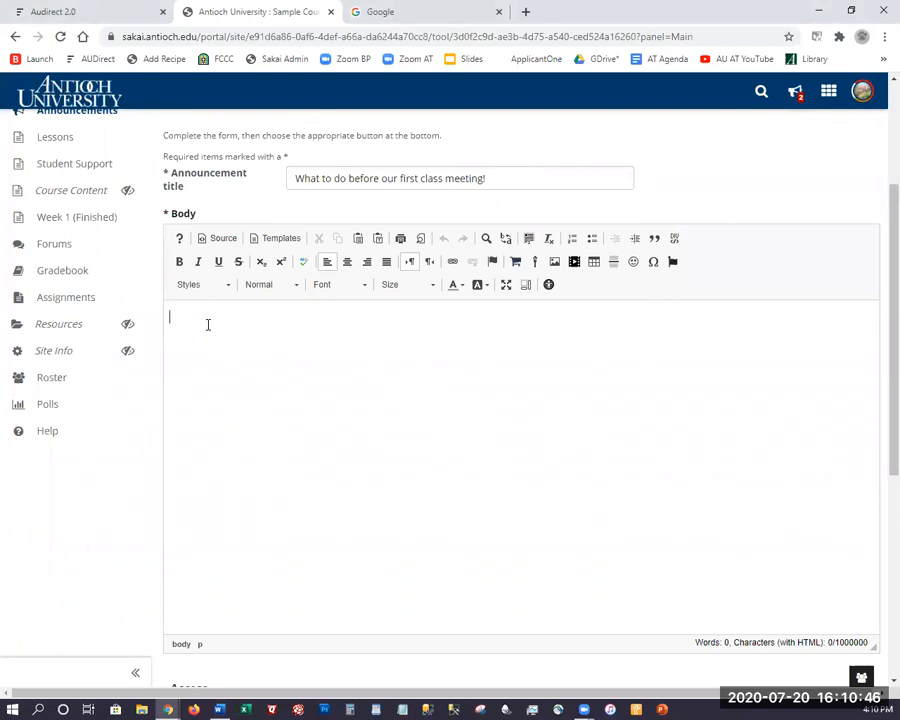
{"action": "type", "text": "Work Location This may be a remote or campus-based position, though proximity to one of our campuses in Seattle, WA, Los Angeles, CA, Yellow Springs, OH, or Keene, NH is preferred. Specific location will be established with the supervisor prior to appointment. Position Summary: This position is responsible for Antioch University instructional design functions related to the development and revision of AU curricular products in face-to-face, hybrid, and 100% online learning environments with an emphasis on active and experiential learning in all delivery modalities. This role will serve as instructional designer for courses in a wide variety of subject areas and modalities, including courses being adapted to a new modality, such as face-to-face to hybrid. This position will work directly with faculty and academic unit directors in multiple programs fostering best practices in instructional strategies, as well as being involved with overarching Academic Technology projects to support faculty and quality teaching. Duties and Responsibilities: 1. Provide pedagogical and instructional design consultation and support to faculty and academic program personnel to plan and improve instructional delivery with technology, including analysis of faculty and program needs, instructional materials design and production, and course building. 2. Employ project management skills to ensure timely support to a variety of faculty and academic units across the university. 3. Assist faculty in choosing and implementing instructional technologies consistent with university resources and suited to the faculty member's abilities and needs. 4. Collaborate with university service departments on the administration of academic technologies such as learning management systems and video conferencing tools."}
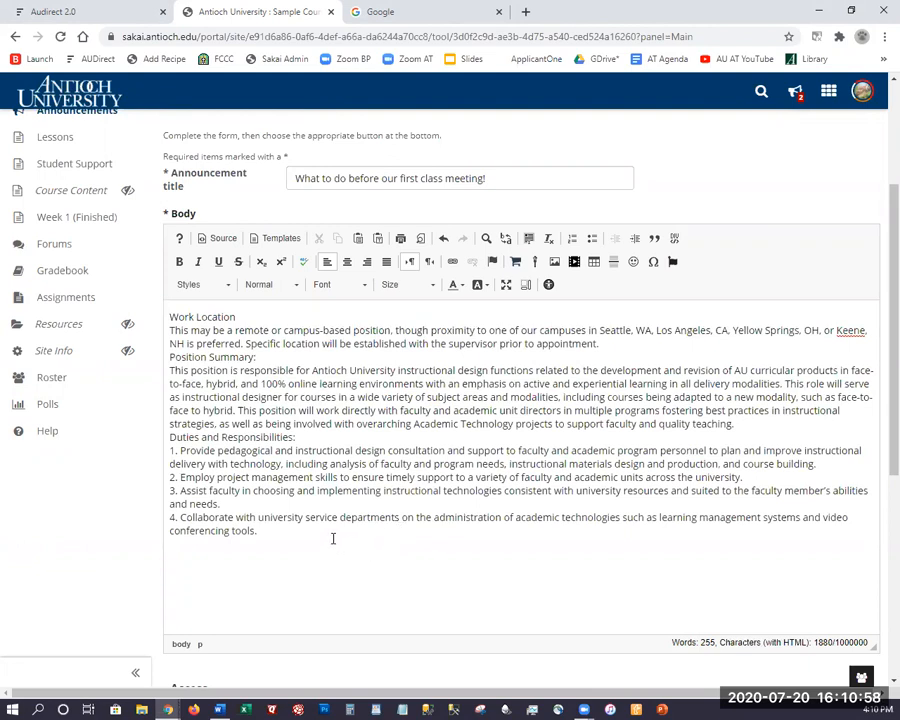
{"action": "key", "text": "Return"}
{"action": "key", "text": "ctrl+v"}
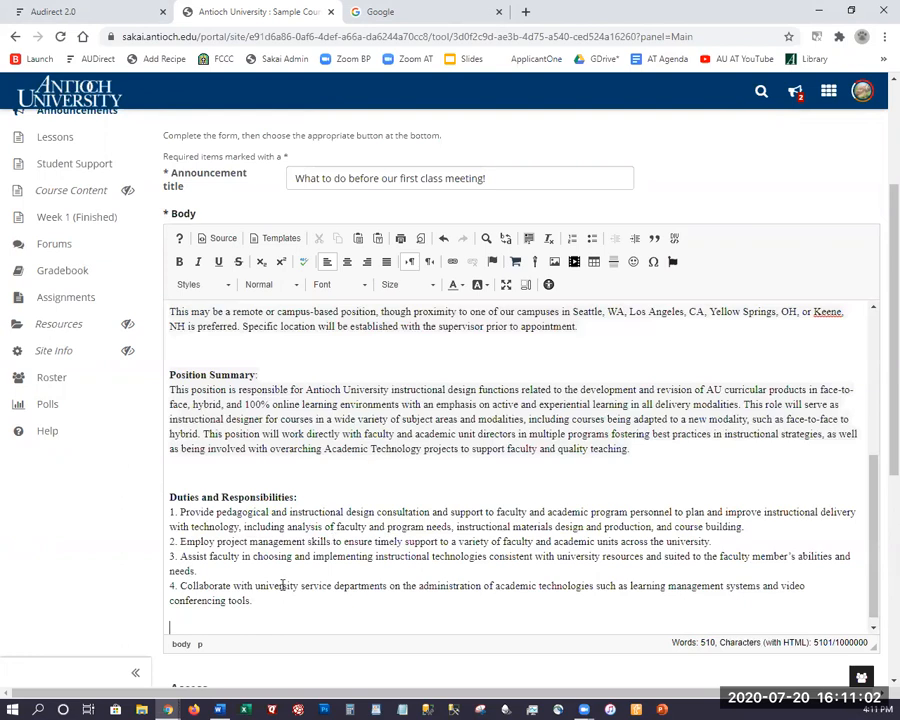
{"action": "scroll", "coordinate": [243, 518], "scroll_direction": "up", "scroll_amount": 2}
{"action": "scroll", "coordinate": [240, 512], "scroll_direction": "up", "scroll_amount": 3}
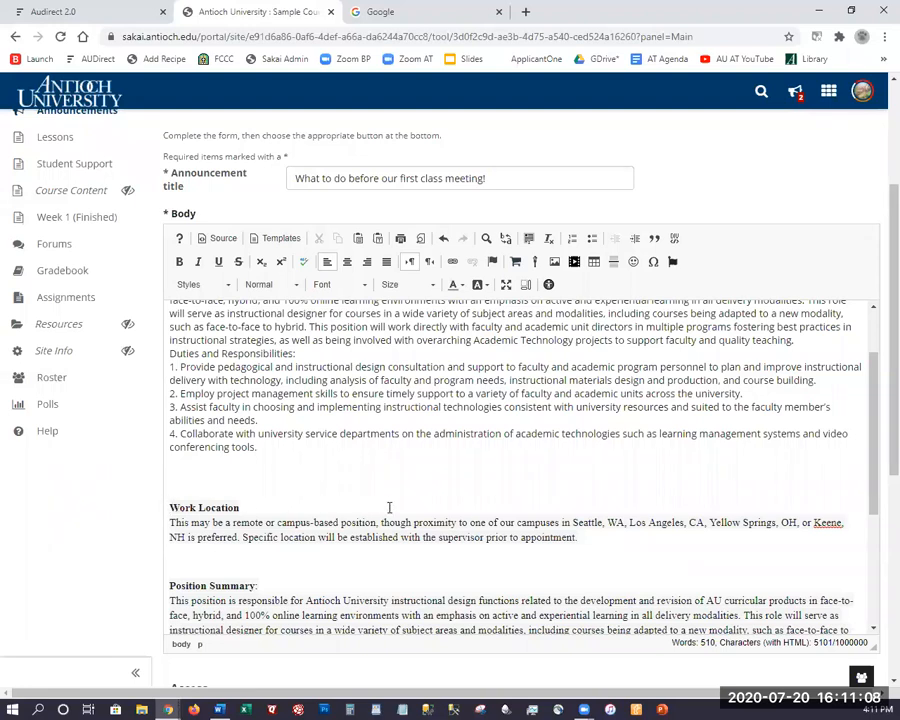
{"action": "left_click", "coordinate": [222, 239]}
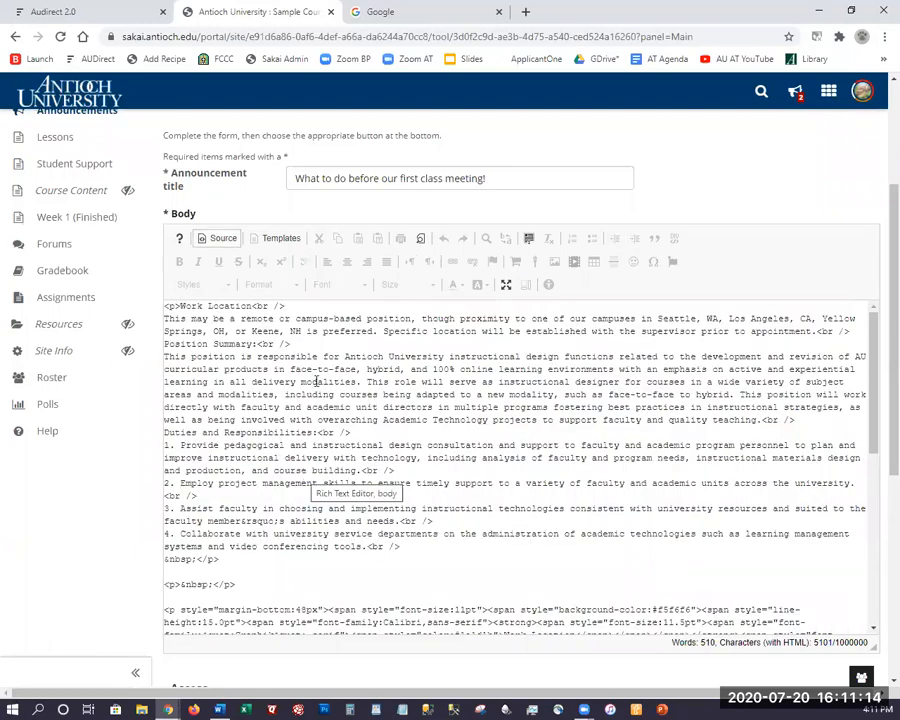
{"action": "scroll", "coordinate": [312, 432], "scroll_direction": "down", "scroll_amount": 3}
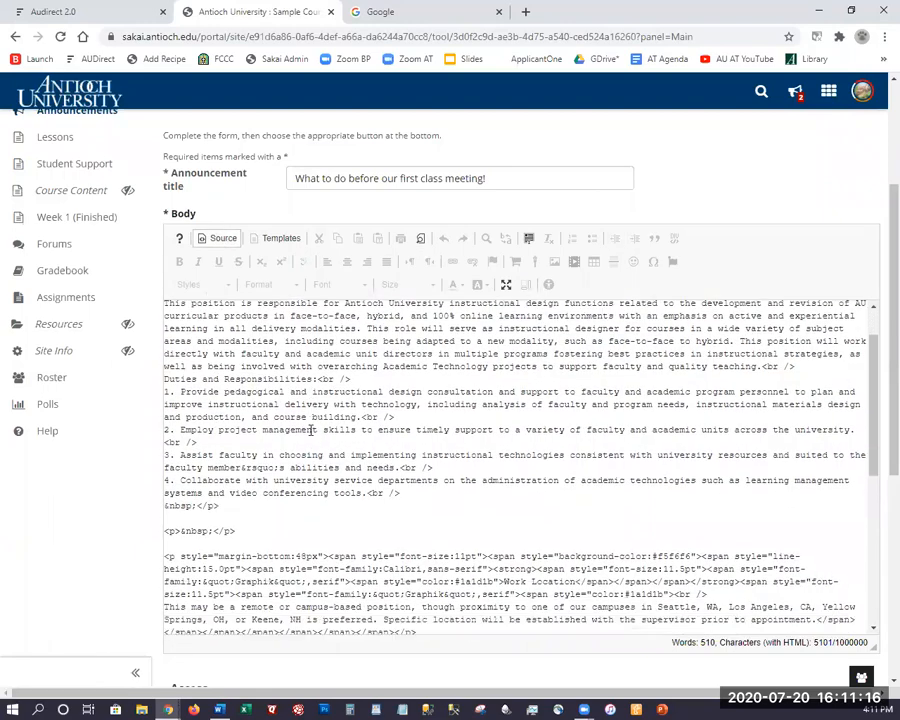
{"action": "scroll", "coordinate": [420, 490], "scroll_direction": "down", "scroll_amount": 5}
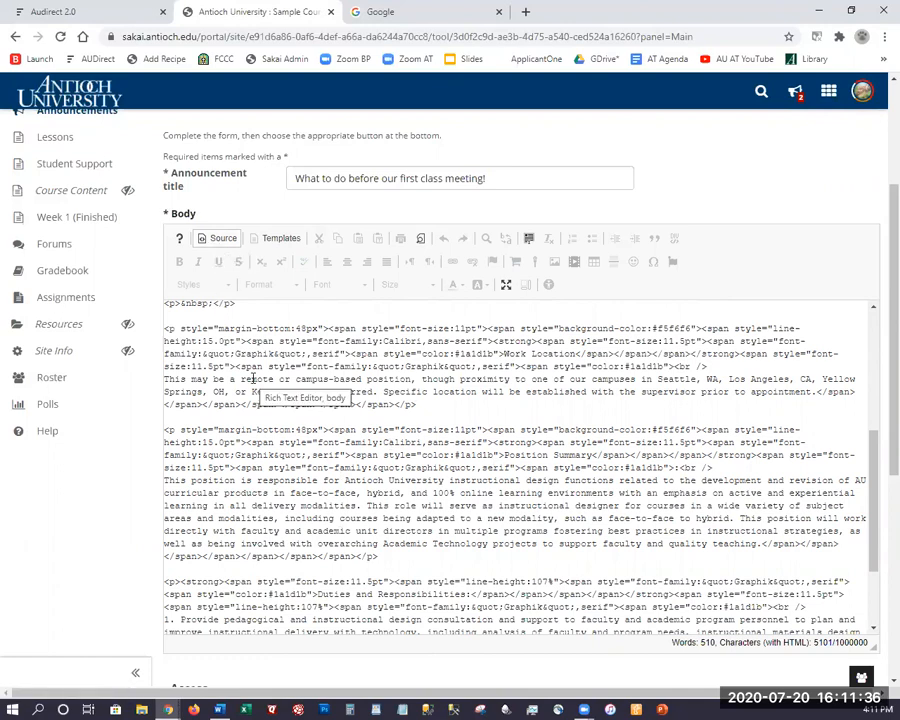
{"action": "scroll", "coordinate": [235, 316], "scroll_direction": "up", "scroll_amount": 3}
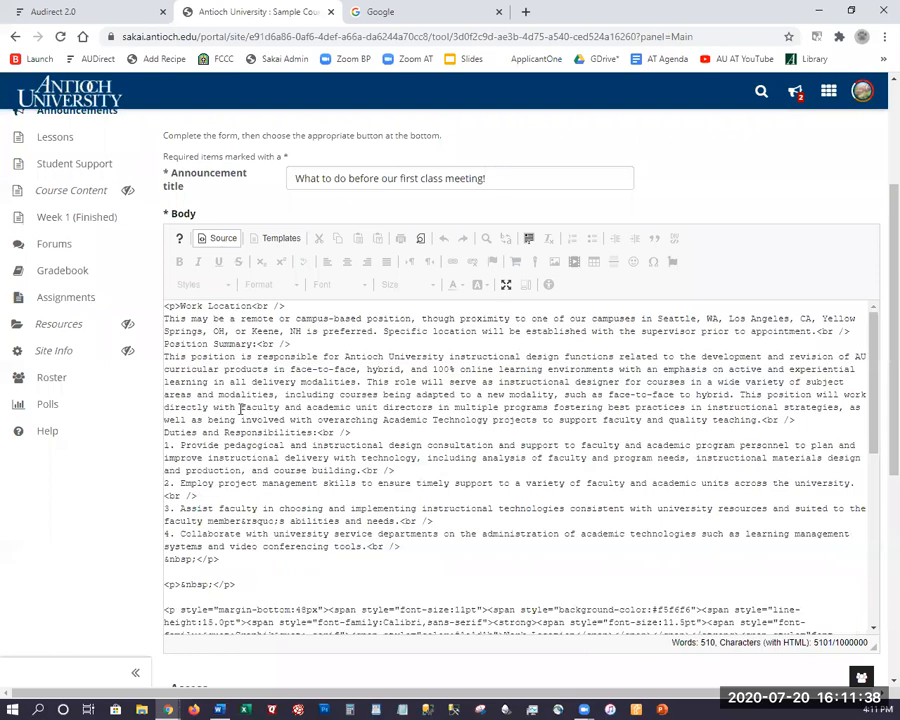
{"action": "left_click", "coordinate": [223, 238]}
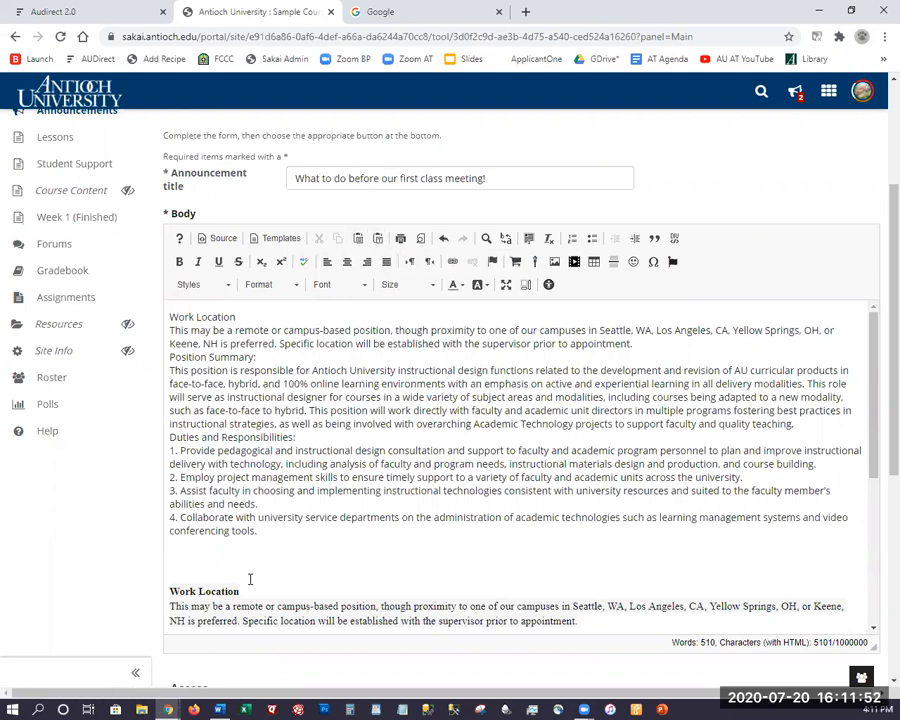
Replace the formatted job description copy with plain text.
{"action": "scroll", "coordinate": [259, 532], "scroll_direction": "down", "scroll_amount": 1}
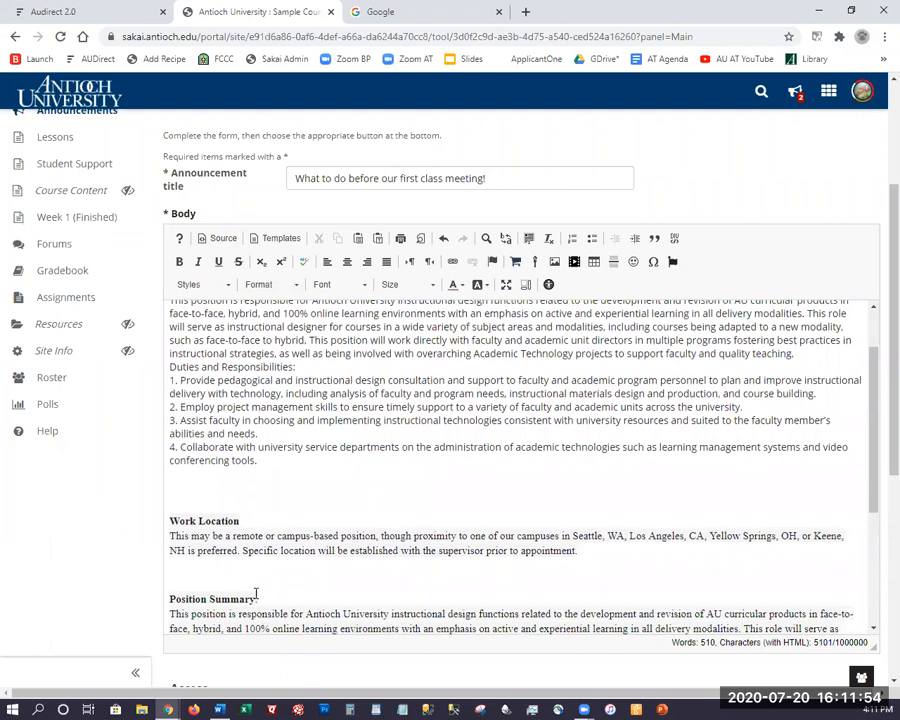
{"action": "scroll", "coordinate": [175, 430], "scroll_direction": "down", "scroll_amount": 1}
{"action": "left_click_drag", "start_coordinate": [175, 430], "coordinate": [375, 542]}
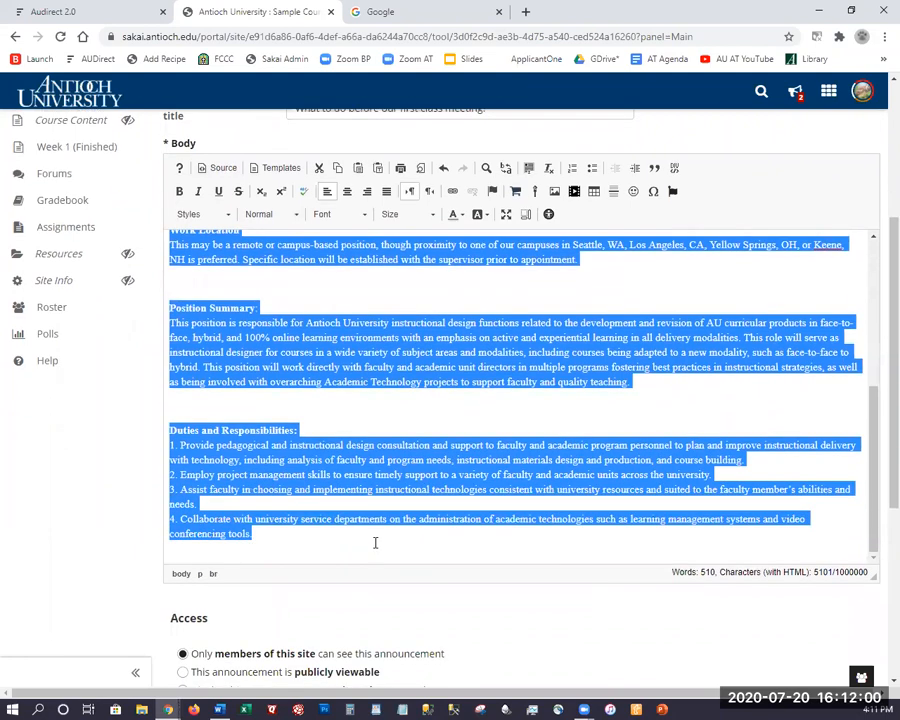
{"action": "type", "text": "Work Location This may be a remote or campus-based position, though proximity to one of our campuses in Seattle, WA, Los Angeles, CA, Yellow Springs, OH, or Keene, NH is preferred. Specific location will be established with the supervisor prior to appointment. Position Summary: This position is responsible for Antioch University instructional design functions related to the development and revision of AU curricular products in face-to-face, hybrid, and 100% online learning environments with an emphasis on active and experiential learning in all delivery modalities. This role will serve as instructional designer for courses in a wide variety of subject areas and modalities, including courses being adapted to a new modality, such as face-to-face to hybrid. This position will work directly with faculty and academic unit directors in multiple programs fostering best practices in instructional strategies, as well as being involved with overarching Academic Technology projects to support faculty and quality teaching. Duties and Responsibilities: 1. Provide pedagogical and instructional design consultation and support to faculty and academic program personnel to plan and improve instructional delivery with technology, including analysis of faculty and program needs, instructional materials design and production, and course building. 2. Employ project management skills to ensure timely support to a variety of faculty and academic units across the university. 3. Assist faculty in choosing and implementing instructional technologies consistent with university resources and suited to the faculty member's abilities and needs. 4. Collaborate with university service departments on the administration of academic technologies such as learning management systems and video conferencing tools."}
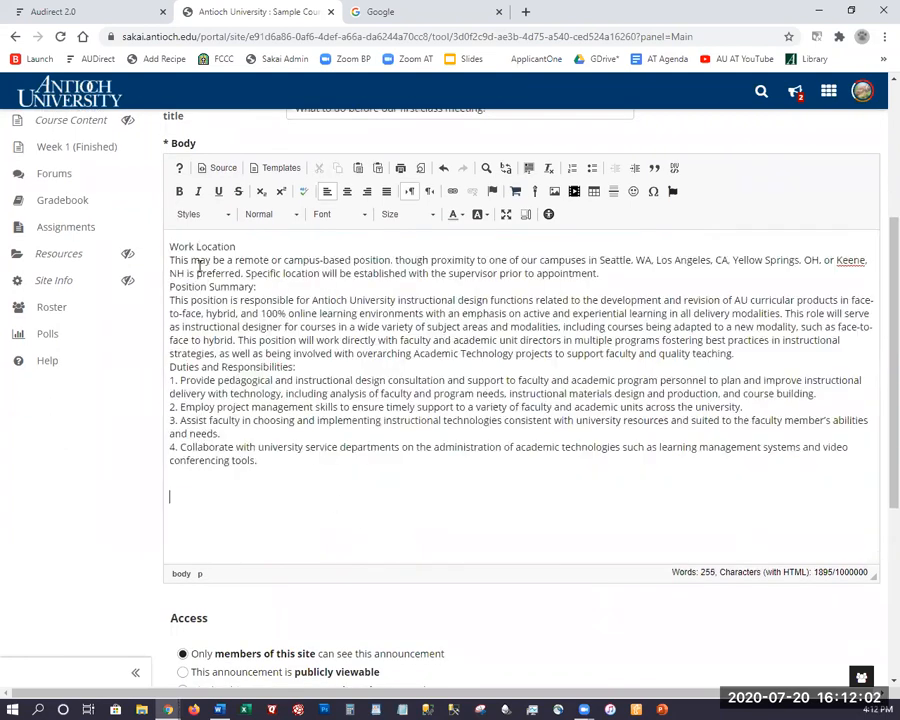
Make 'Work Location' a Heading 1 followed by a blank line.
{"action": "left_click_drag", "start_coordinate": [238, 246], "coordinate": [160, 248]}
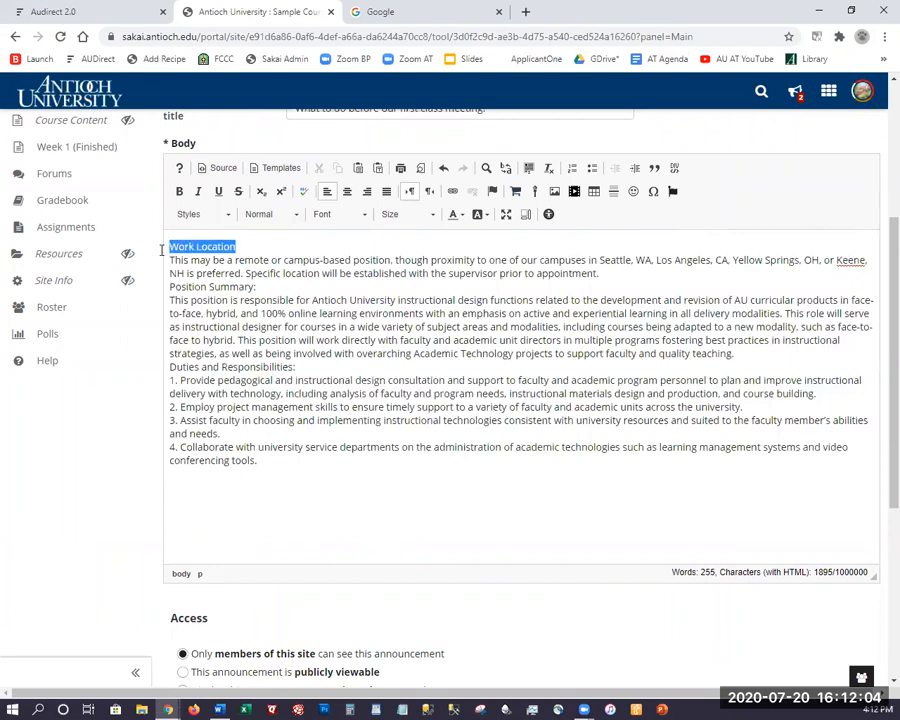
{"action": "left_click", "coordinate": [276, 216]}
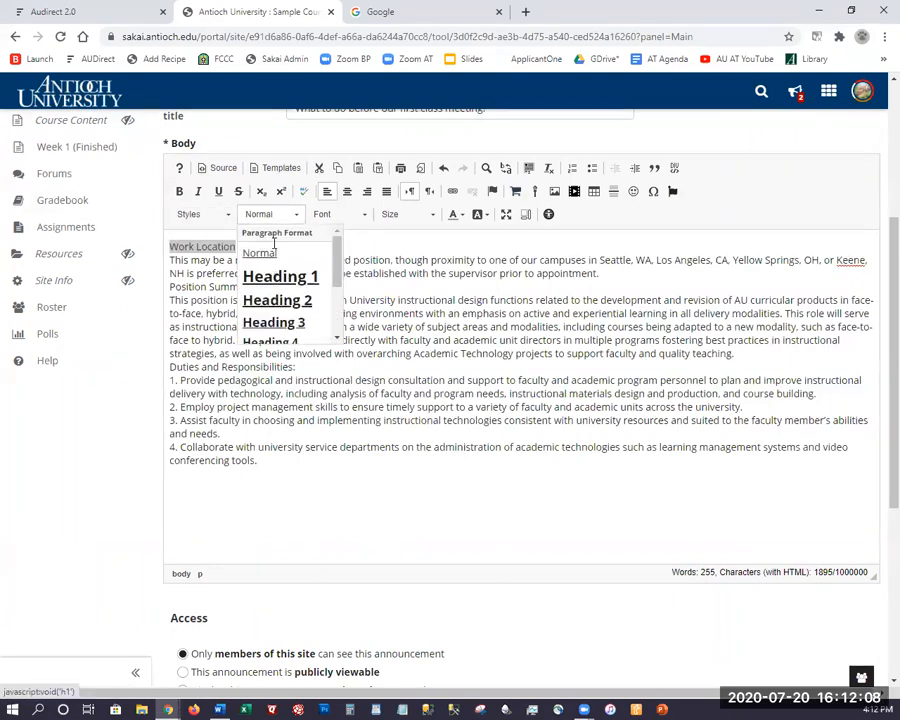
{"action": "left_click", "coordinate": [280, 276]}
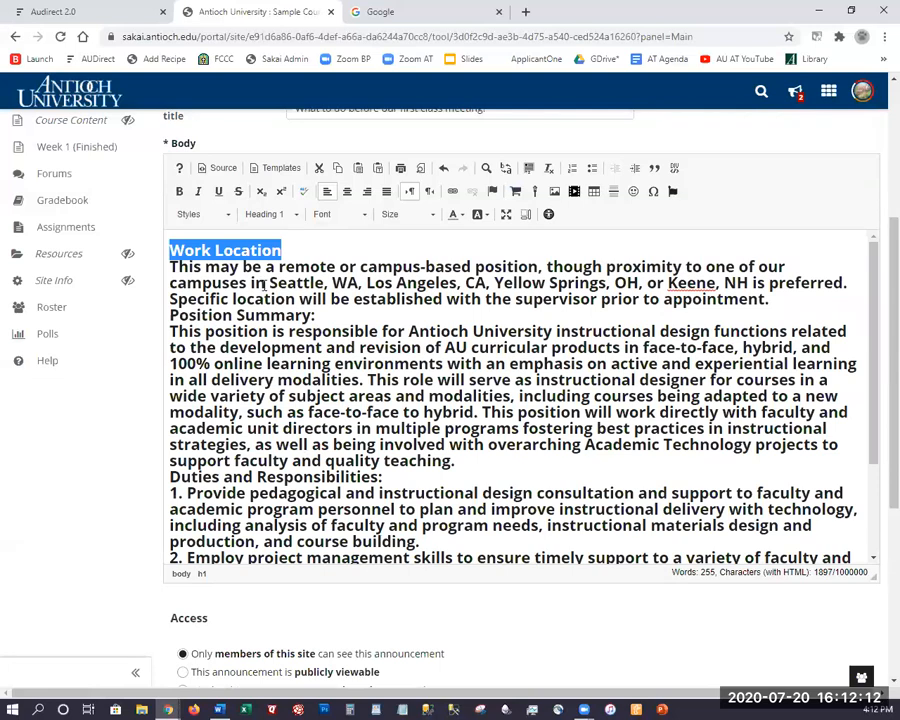
{"action": "key", "text": "ctrl+z"}
{"action": "left_click", "coordinate": [257, 246]}
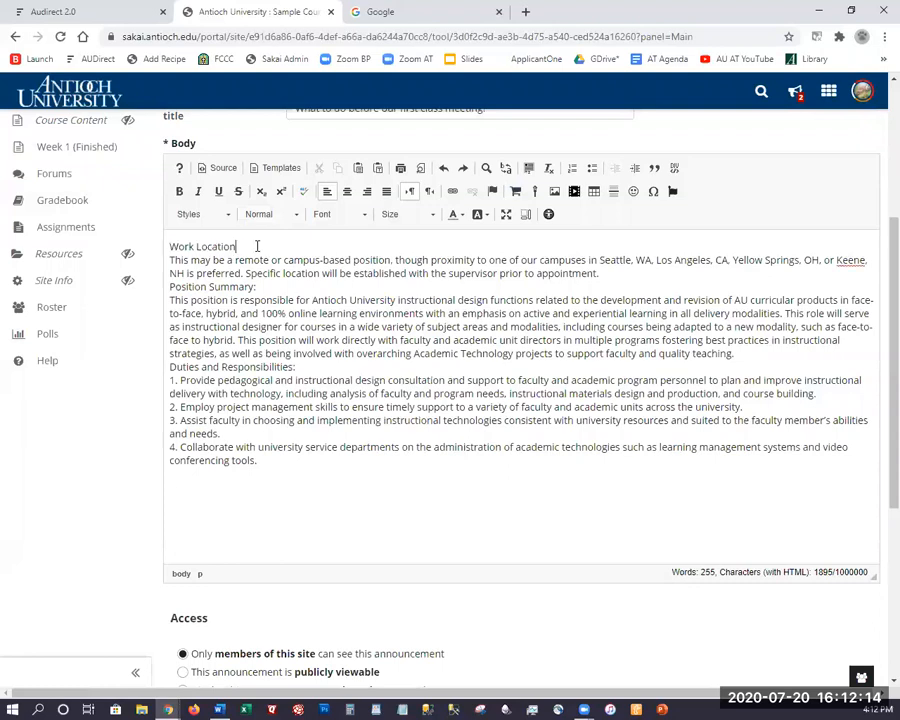
{"action": "key", "text": "Return"}
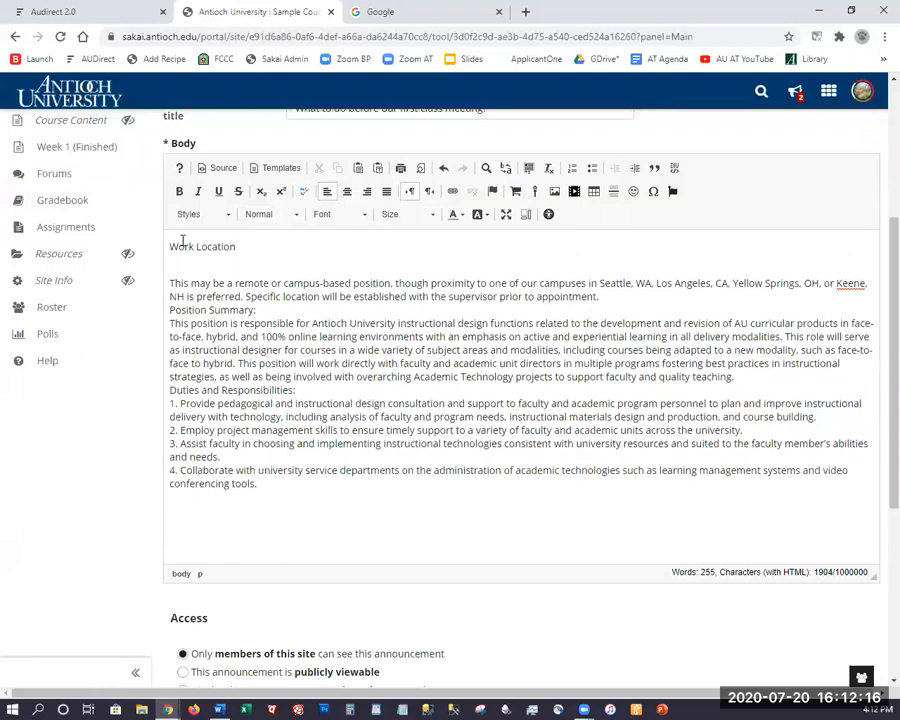
{"action": "triple_click", "coordinate": [176, 245]}
{"action": "left_click", "coordinate": [262, 215]}
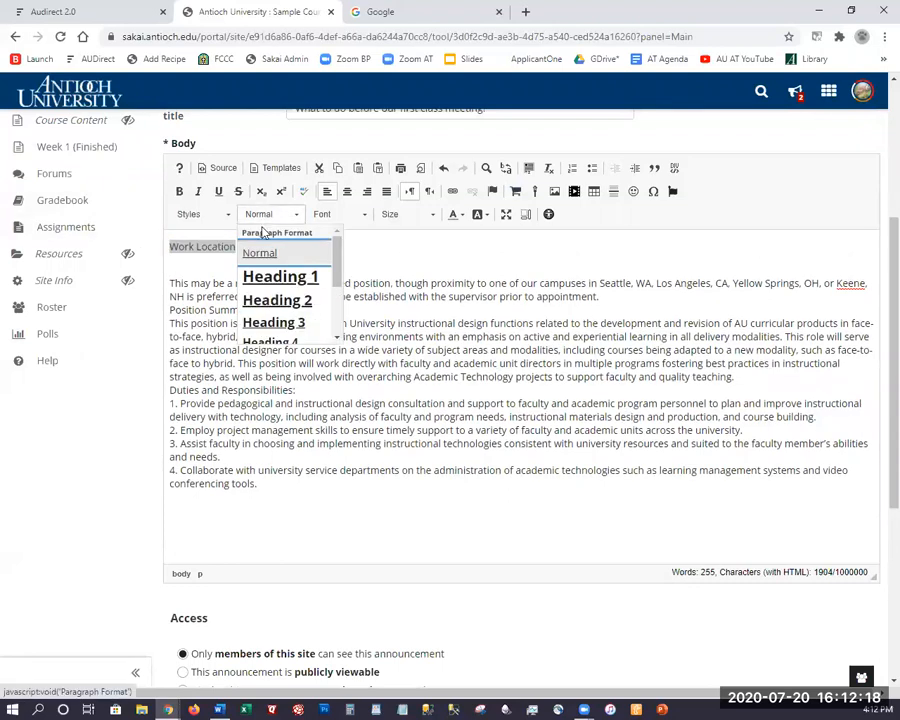
{"action": "left_click", "coordinate": [265, 279]}
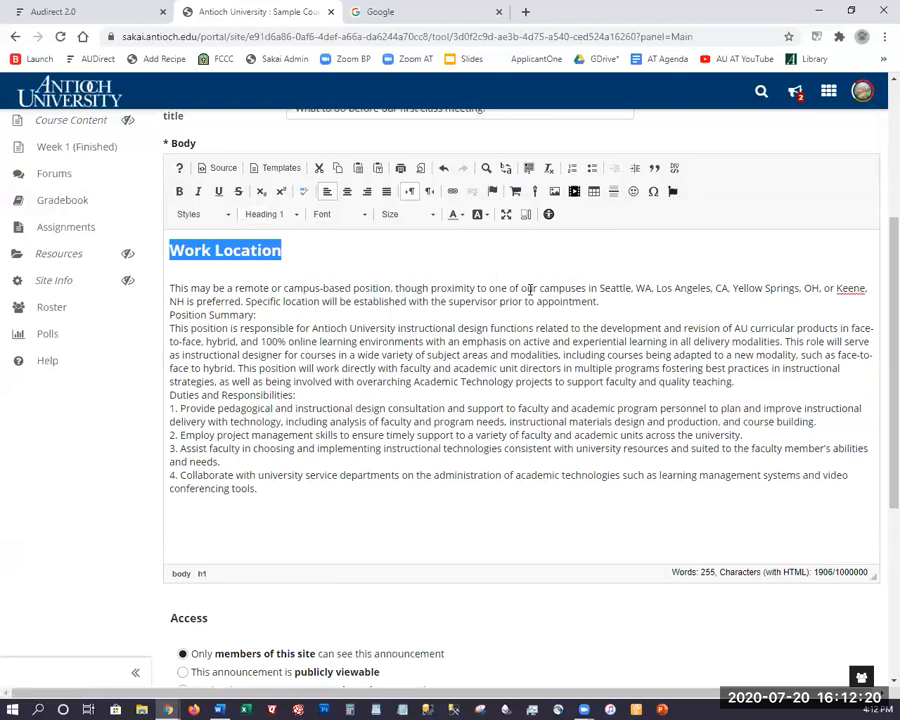
Make 'Position Summary:' a Heading 2 with blank lines above and below.
{"action": "left_click", "coordinate": [605, 298]}
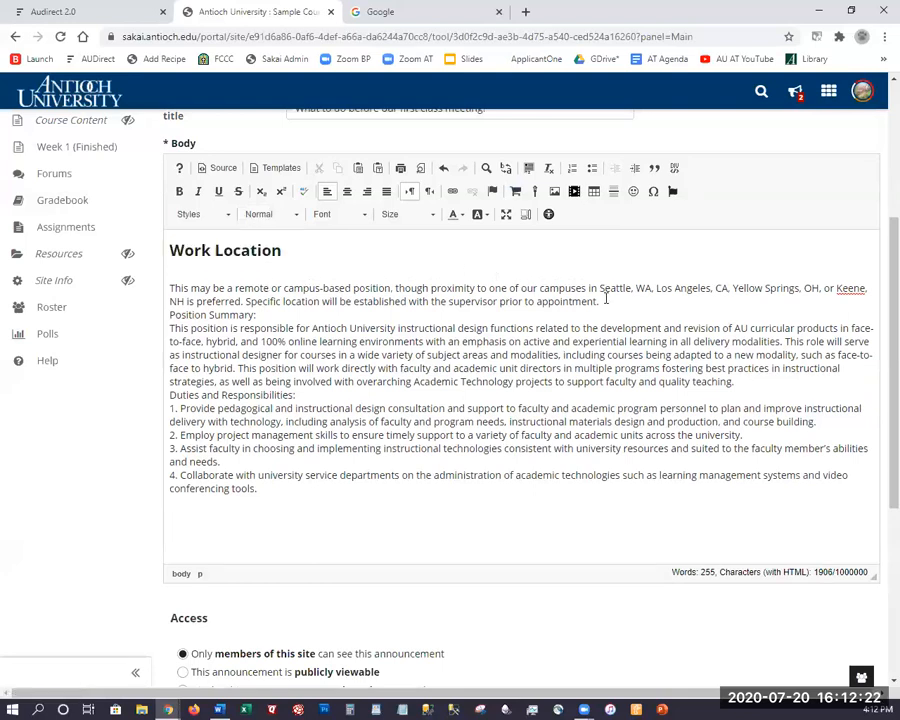
{"action": "key", "text": "Return"}
{"action": "left_click_drag", "start_coordinate": [170, 351], "coordinate": [150, 307]}
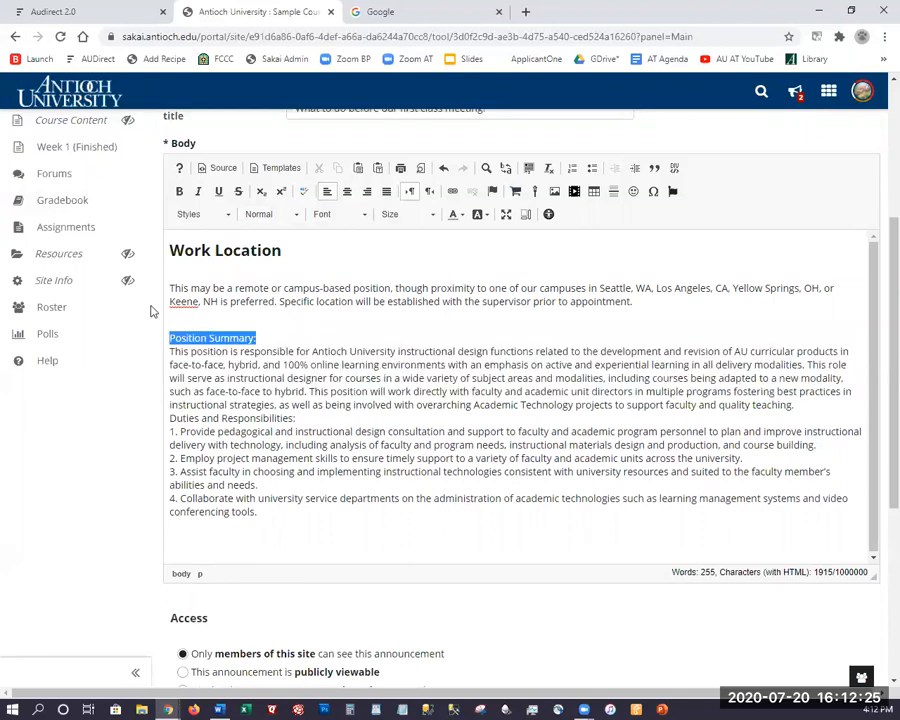
{"action": "left_click", "coordinate": [268, 217]}
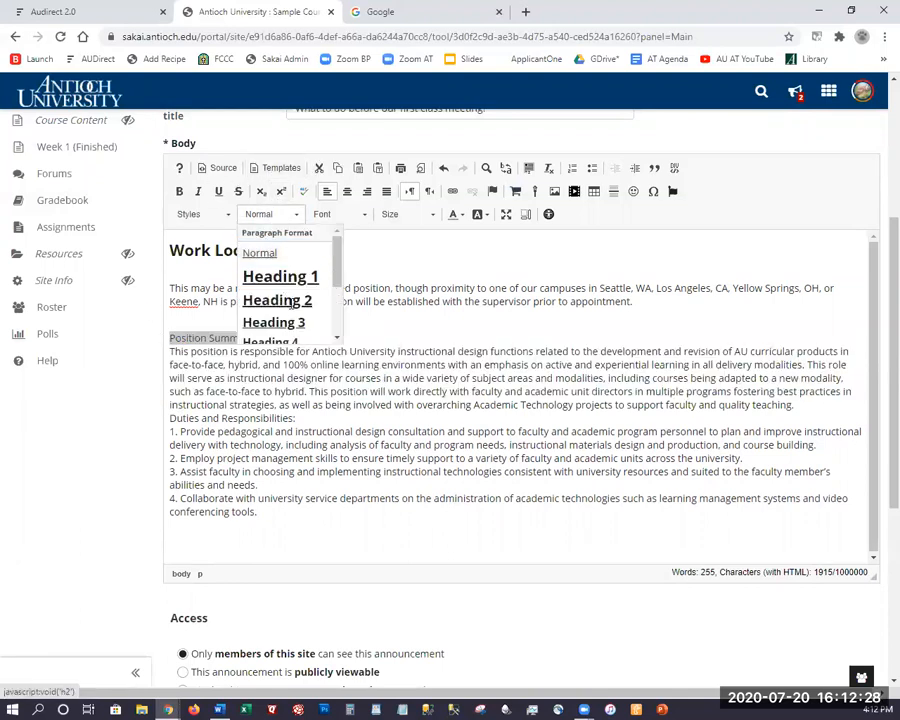
{"action": "left_click", "coordinate": [280, 300]}
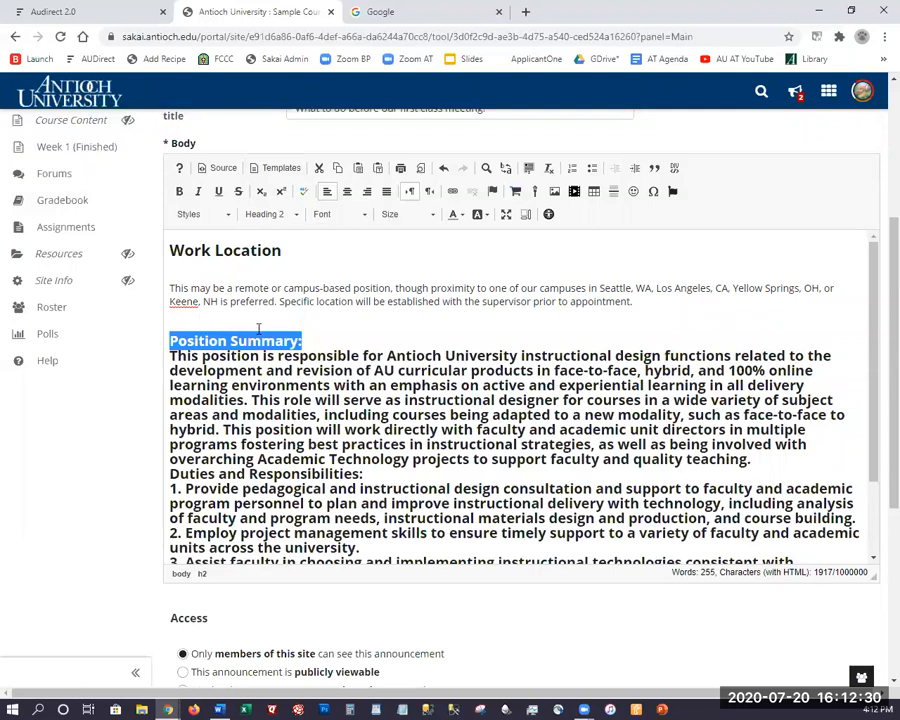
{"action": "left_click", "coordinate": [325, 339]}
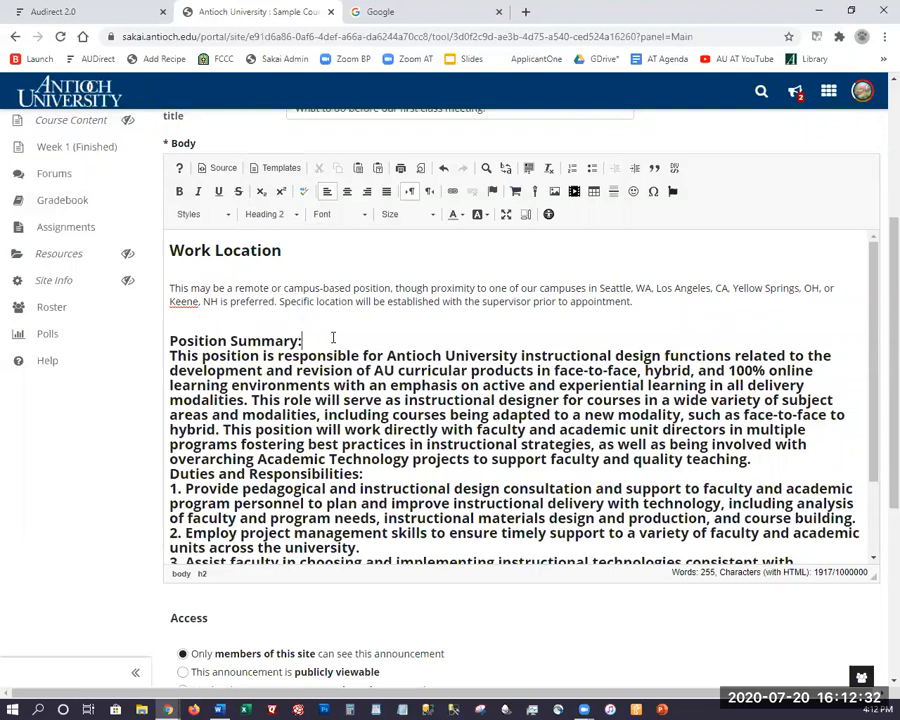
{"action": "key", "text": "Return"}
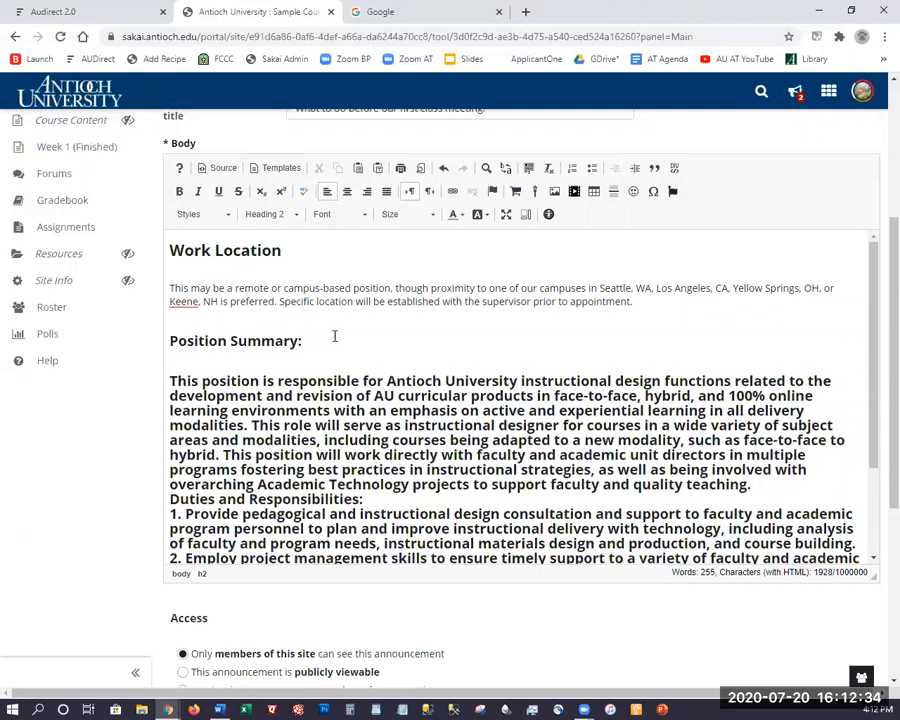
Return the summary and duties text to normal paragraphs, adding a blank line after the summary.
{"action": "scroll", "coordinate": [334, 337], "scroll_direction": "down", "scroll_amount": 3}
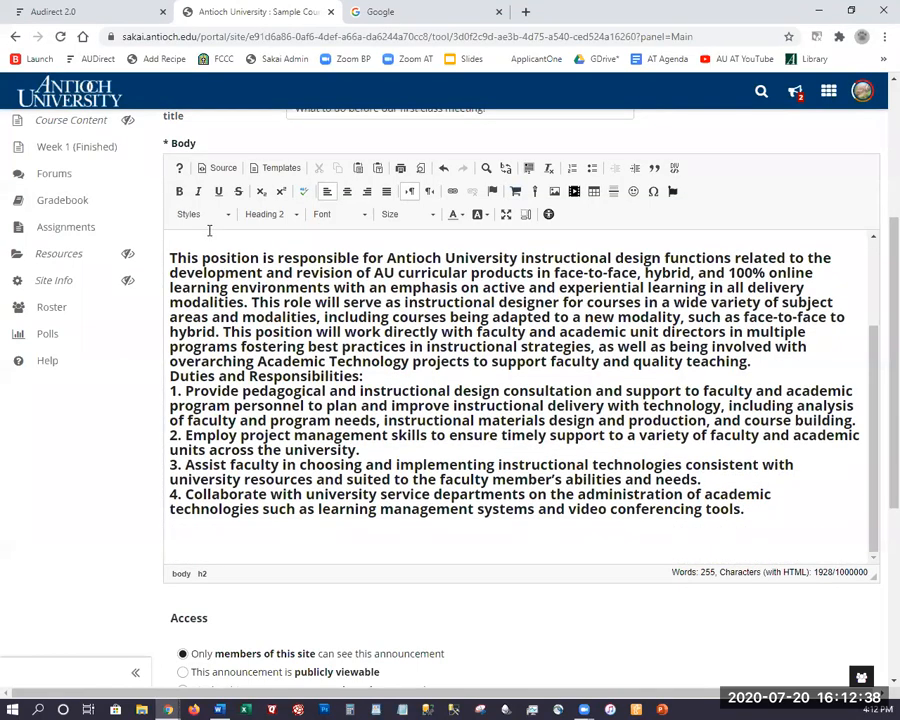
{"action": "key", "text": "ctrl+a"}
{"action": "left_click", "coordinate": [264, 215]}
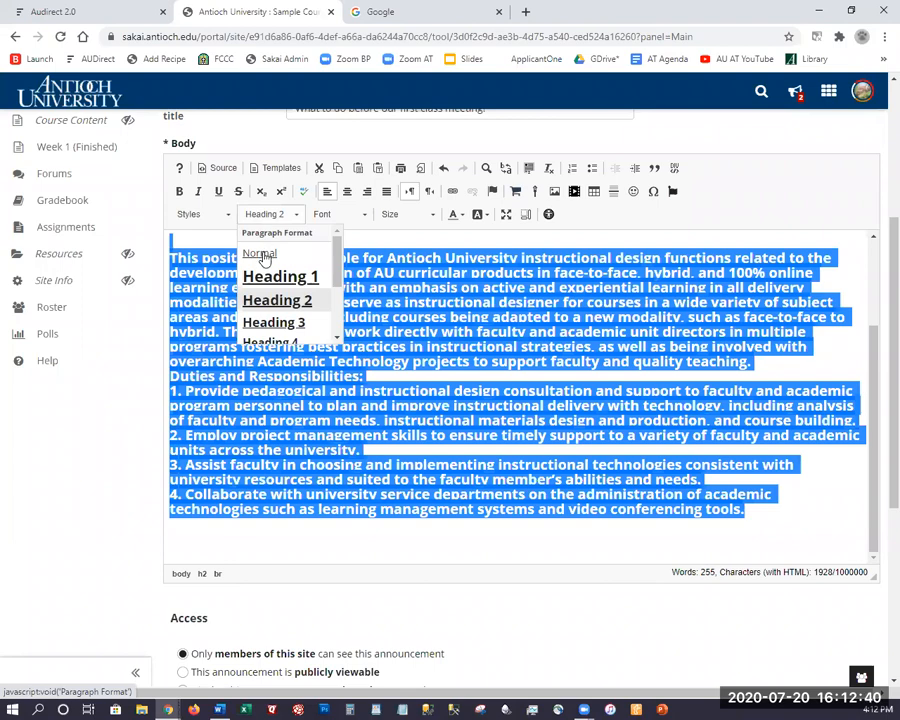
{"action": "left_click", "coordinate": [551, 177]}
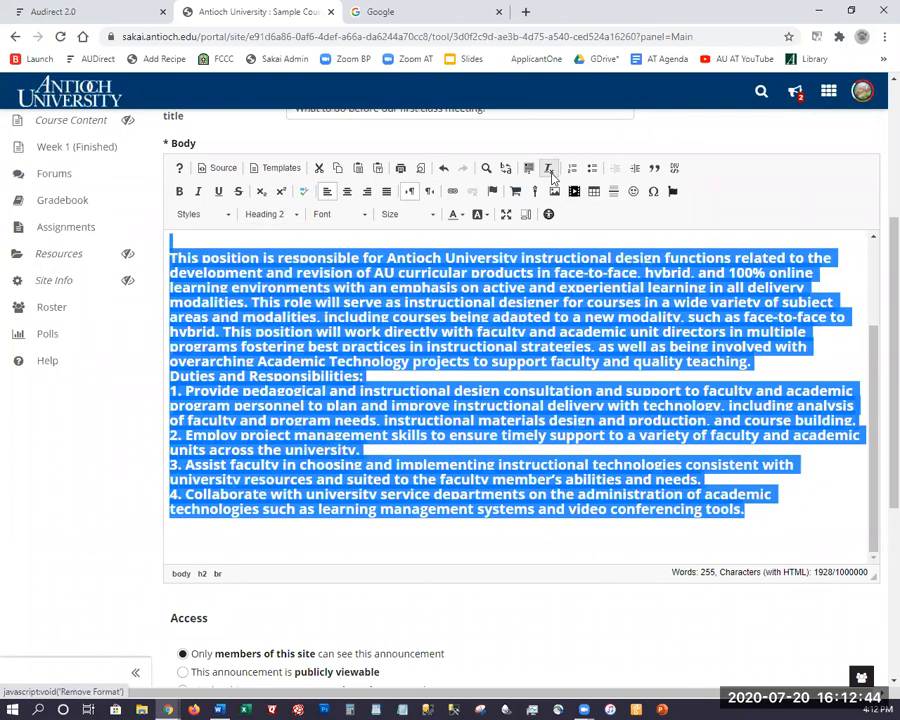
{"action": "left_click", "coordinate": [277, 218]}
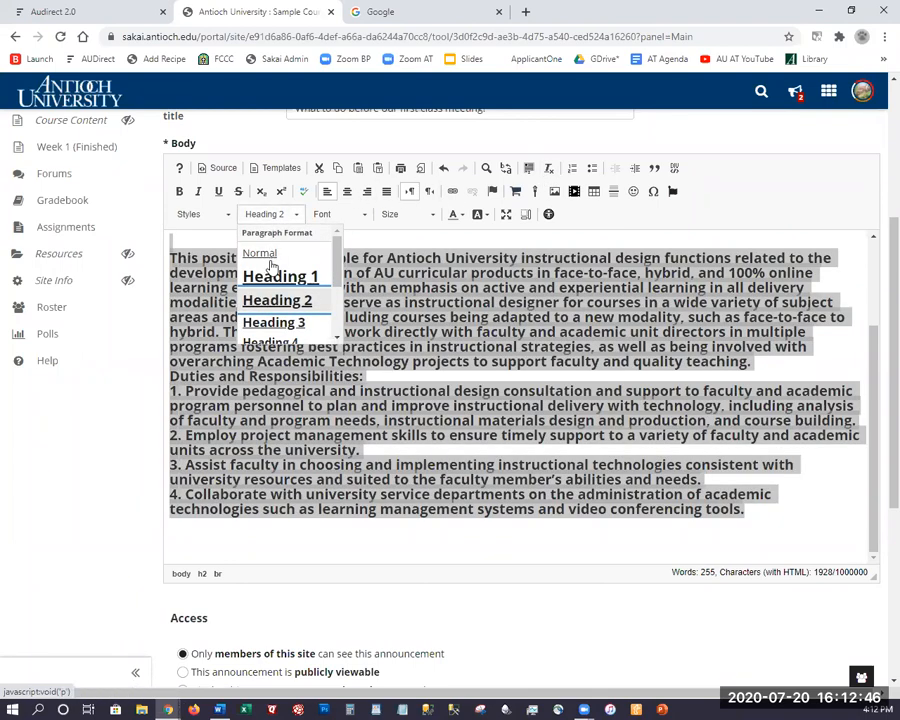
{"action": "left_click", "coordinate": [262, 253]}
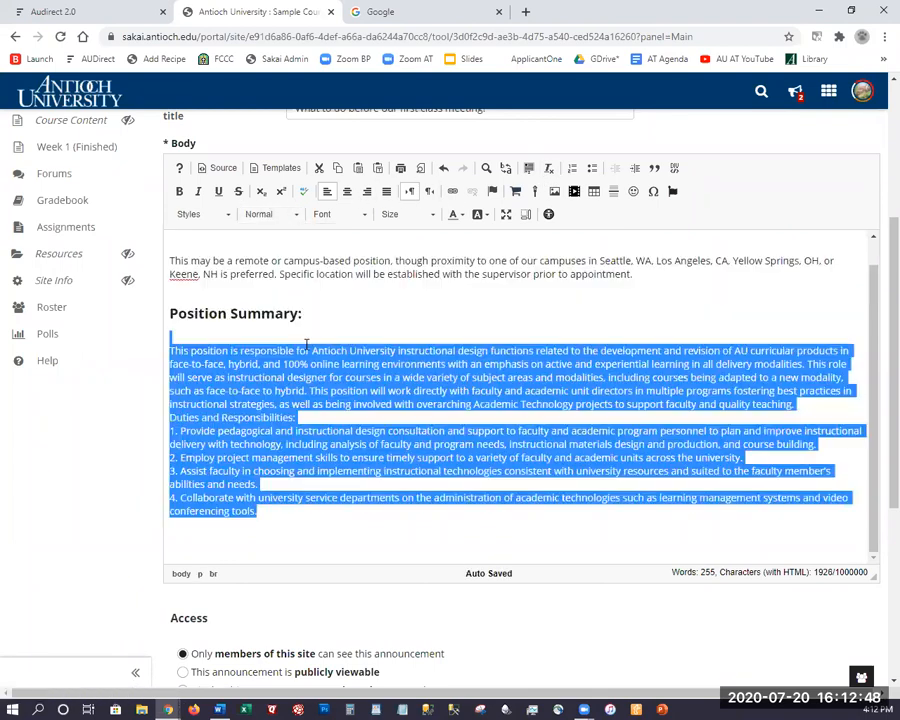
{"action": "left_click", "coordinate": [392, 418]}
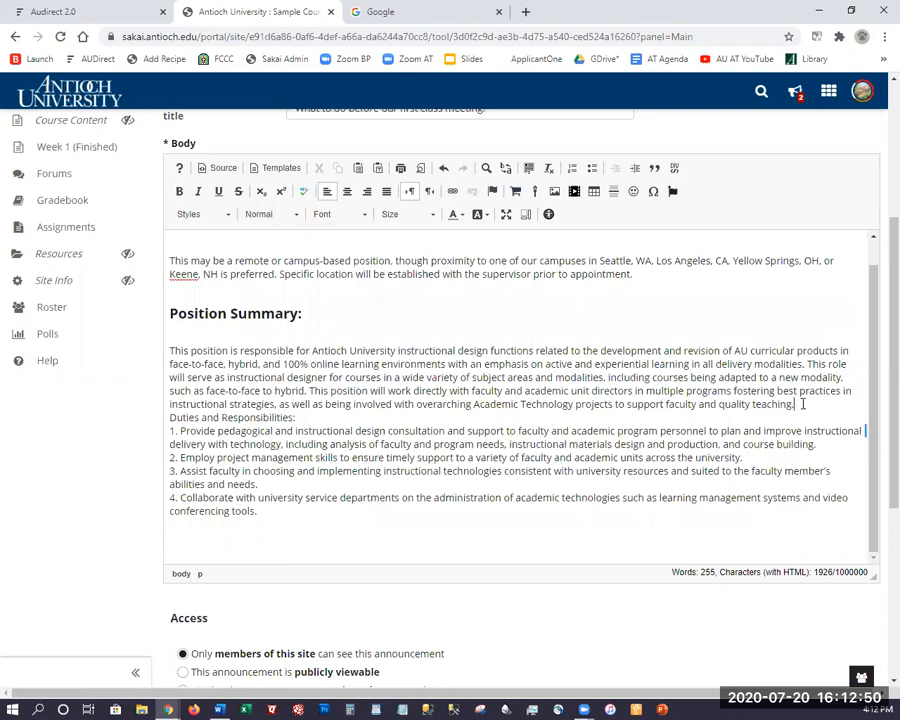
{"action": "key", "text": "Return"}
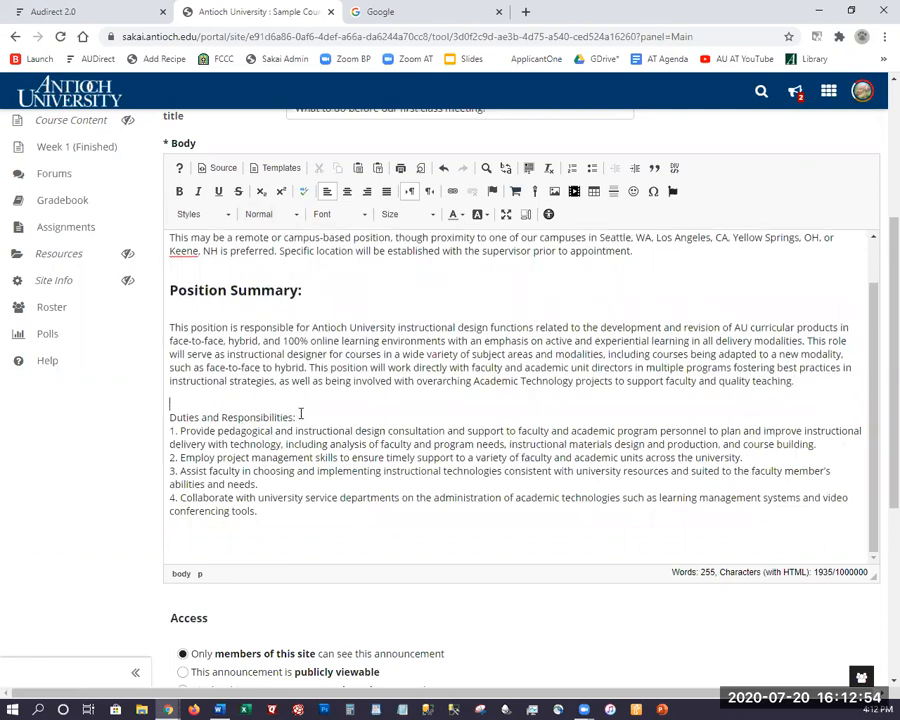
{"action": "left_click_drag", "start_coordinate": [295, 417], "coordinate": [165, 416]}
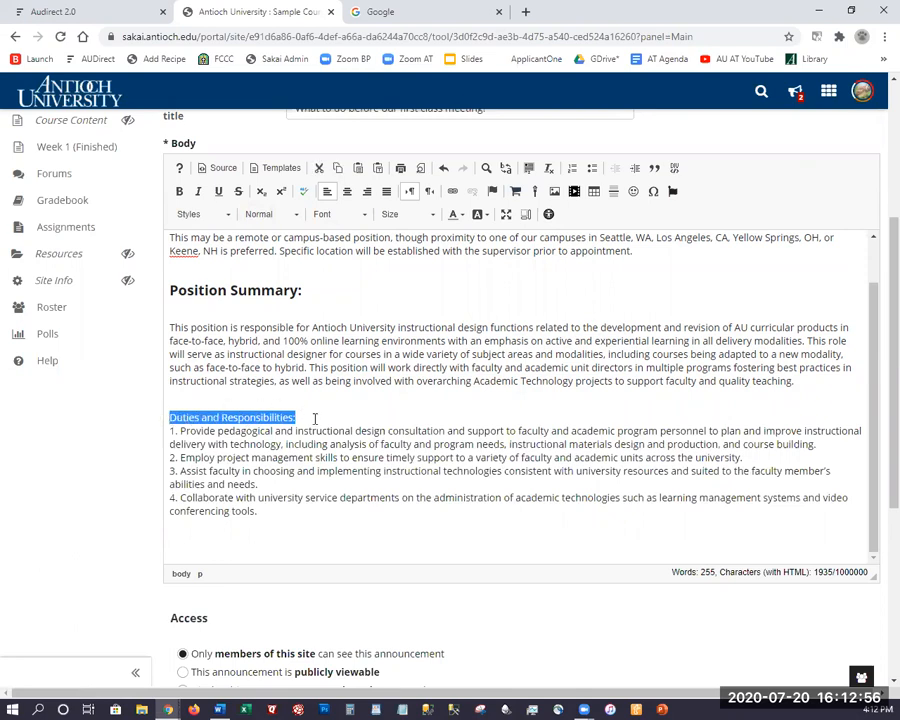
{"action": "left_click", "coordinate": [315, 420]}
{"action": "key", "text": "Return"}
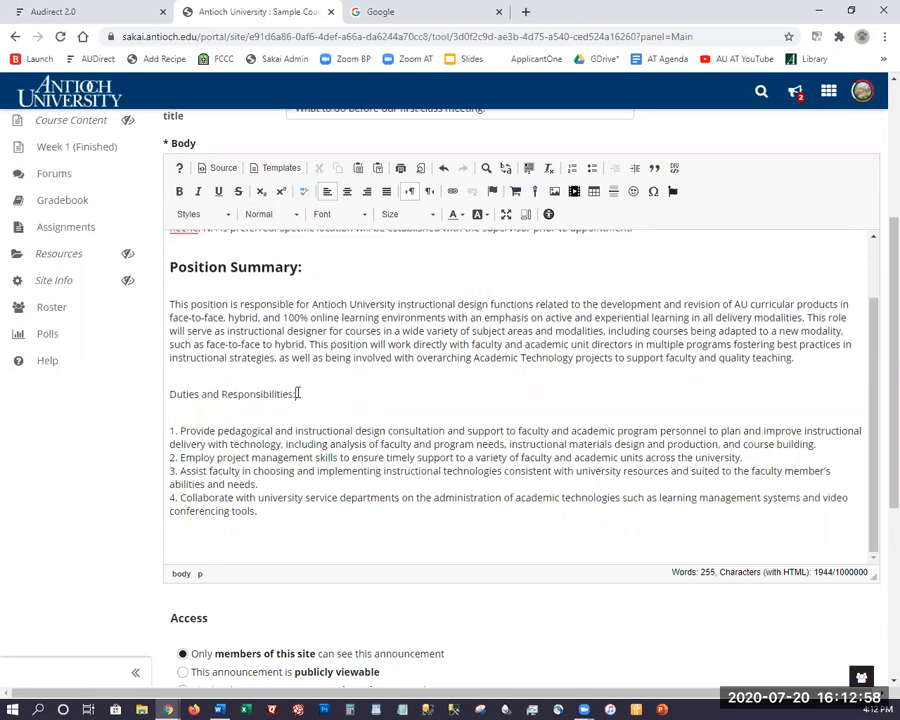
{"action": "left_click_drag", "start_coordinate": [296, 390], "coordinate": [162, 394]}
{"action": "left_click", "coordinate": [271, 214]}
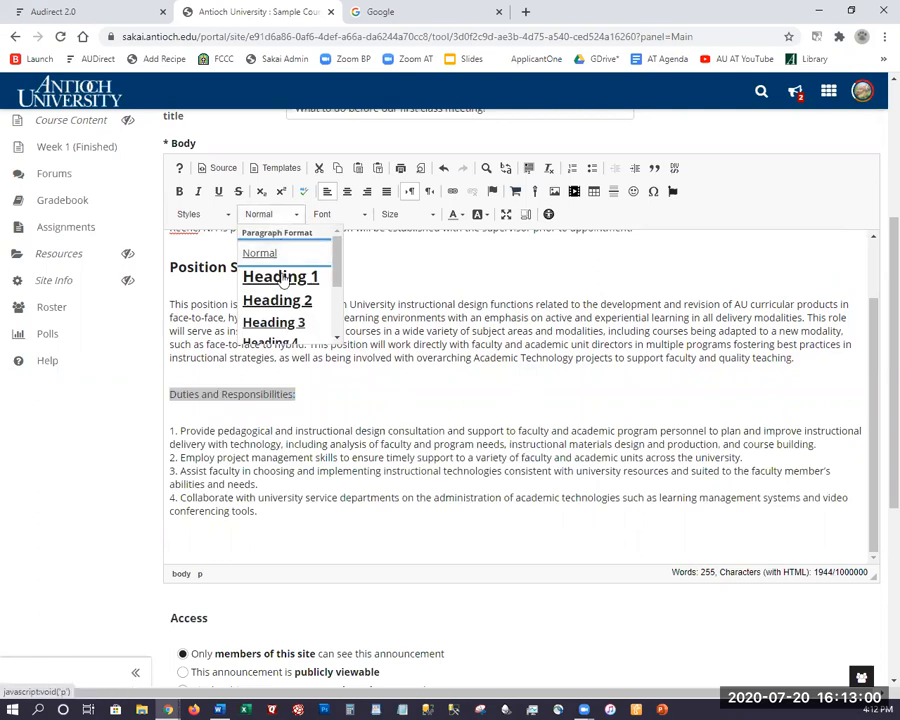
{"action": "left_click", "coordinate": [274, 320]}
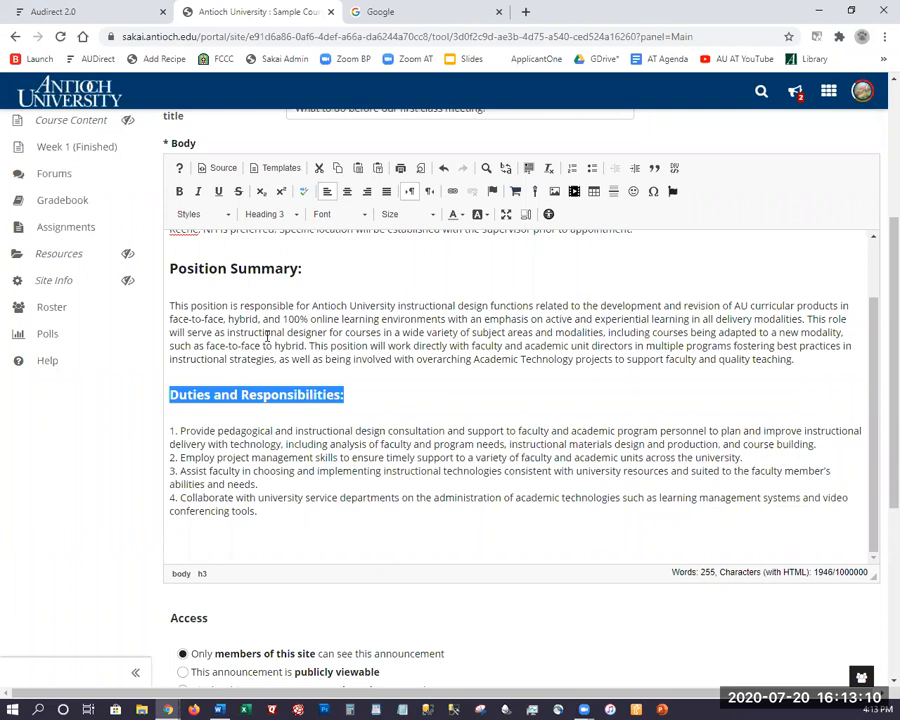
{"action": "scroll", "coordinate": [240, 262], "scroll_direction": "up", "scroll_amount": 2}
{"action": "left_click", "coordinate": [230, 248]}
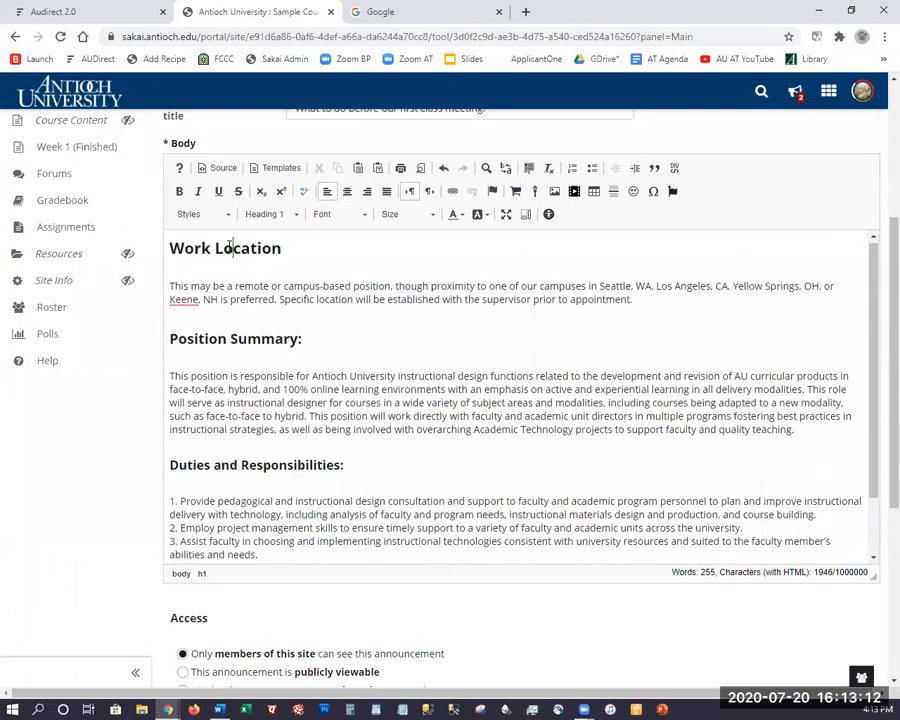
{"action": "left_click", "coordinate": [372, 336]}
{"action": "scroll", "coordinate": [300, 460], "scroll_direction": "down", "scroll_amount": 1}
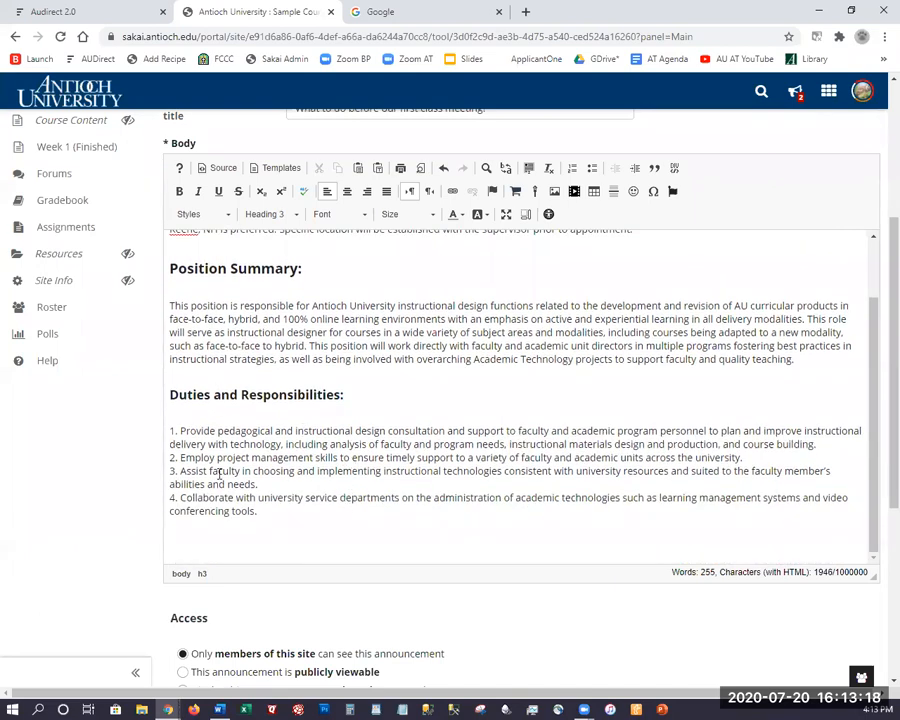
Turn the four duties into a numbered list and delete their typed '1.'–'4.' prefixes.
{"action": "left_click_drag", "start_coordinate": [278, 514], "coordinate": [155, 435]}
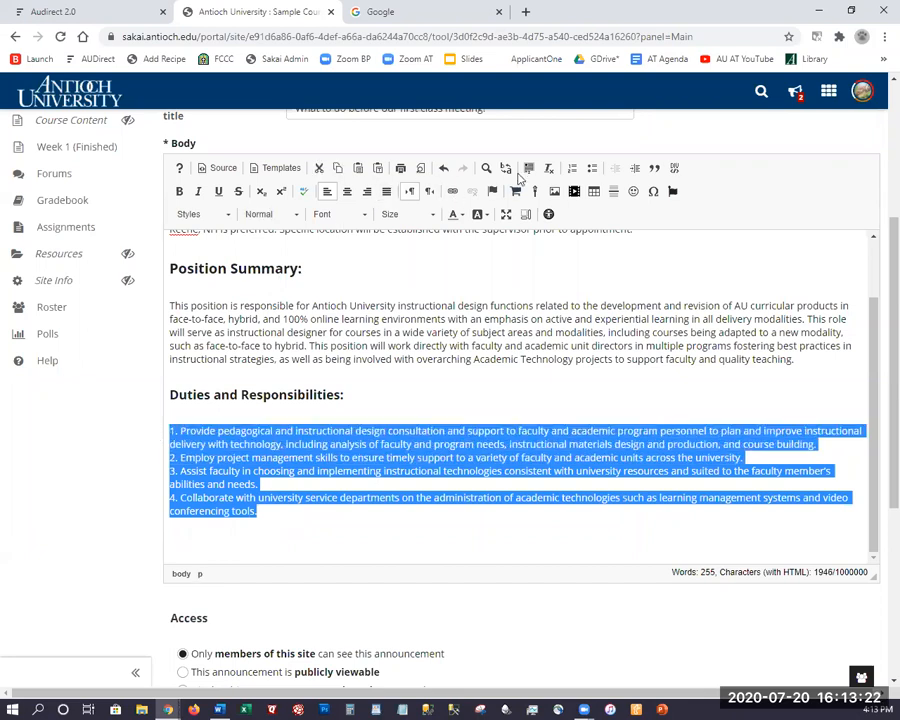
{"action": "left_click", "coordinate": [572, 168]}
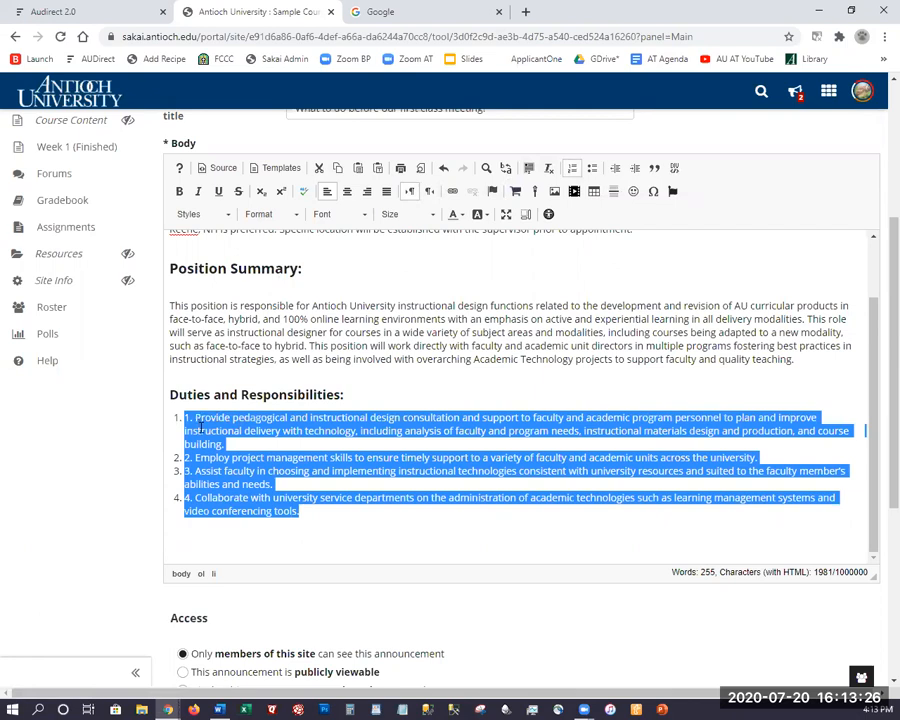
{"action": "left_click", "coordinate": [233, 461]}
{"action": "key", "text": "BackSpace"}
{"action": "key", "text": "BackSpace"}
{"action": "key", "text": "BackSpace"}
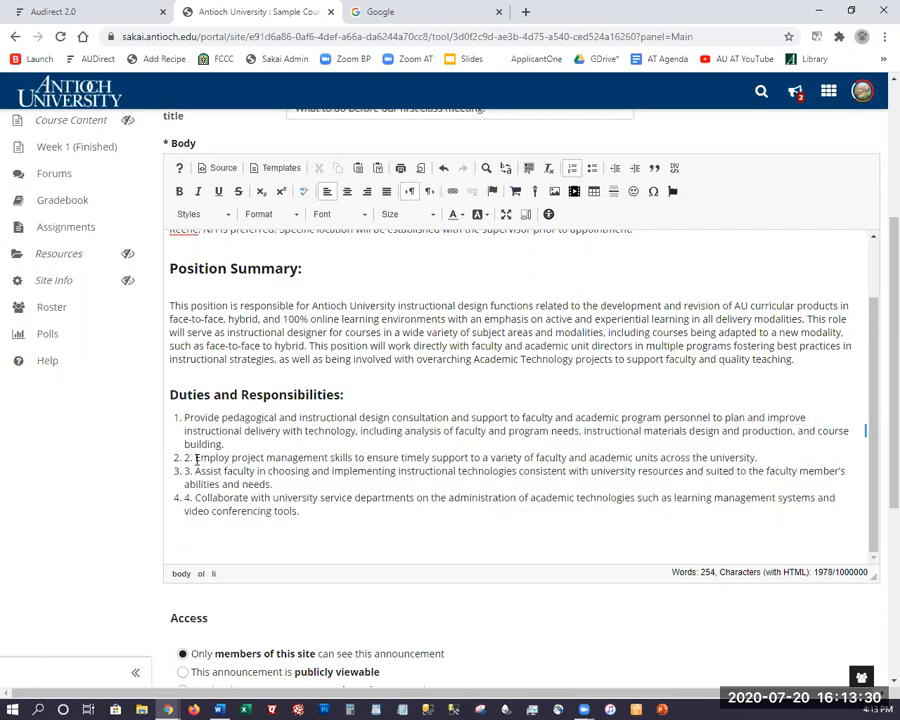
{"action": "left_click", "coordinate": [196, 458]}
{"action": "key", "text": "BackSpace"}
{"action": "key", "text": "BackSpace"}
{"action": "key", "text": "BackSpace"}
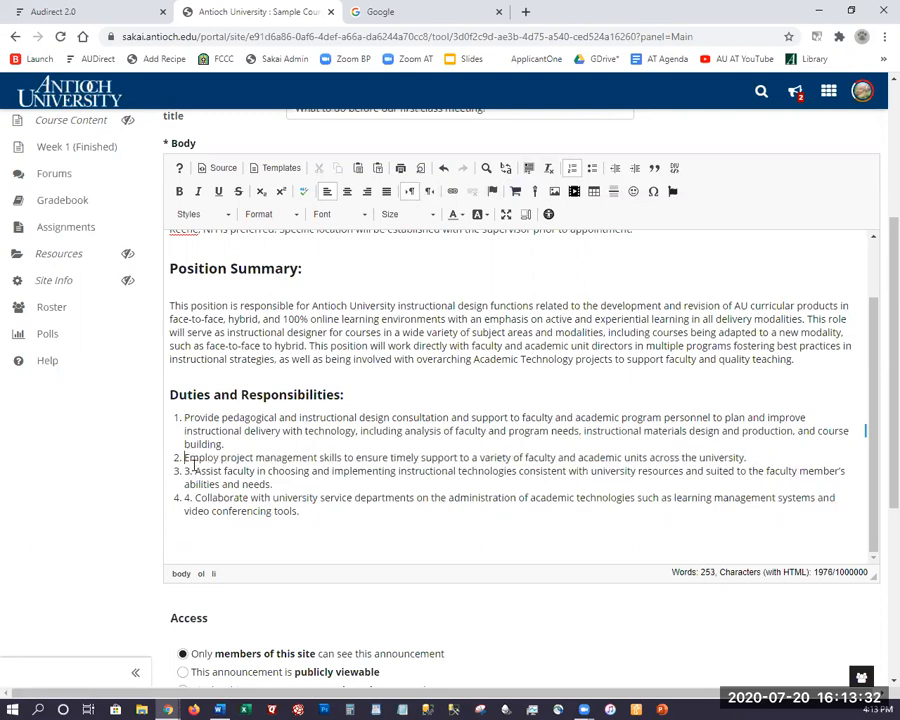
{"action": "left_click", "coordinate": [193, 471]}
{"action": "key", "text": "BackSpace"}
{"action": "key", "text": "BackSpace"}
{"action": "key", "text": "BackSpace"}
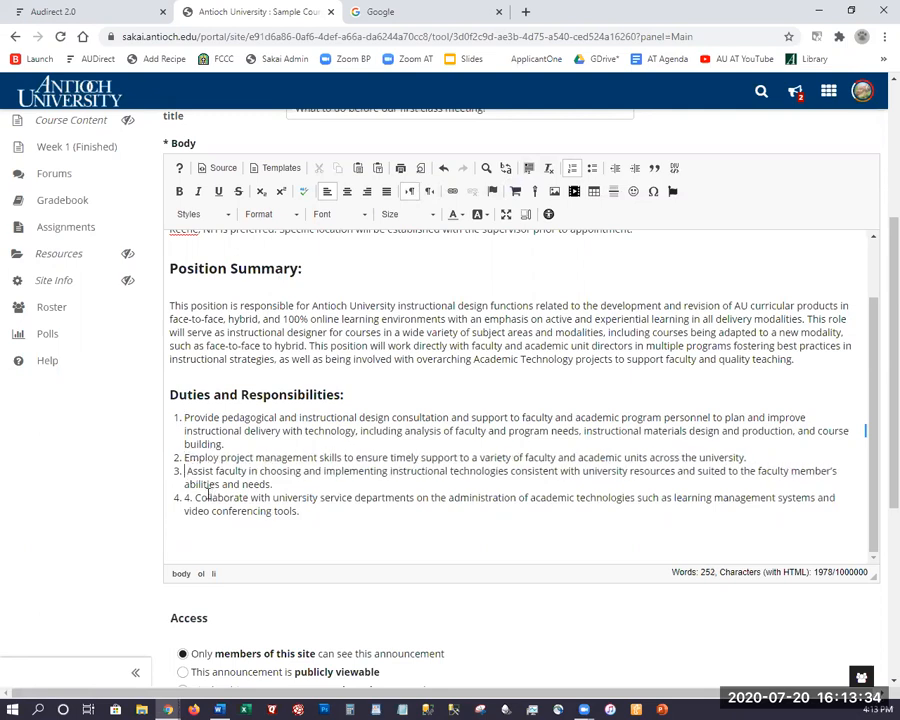
{"action": "key", "text": "BackSpace"}
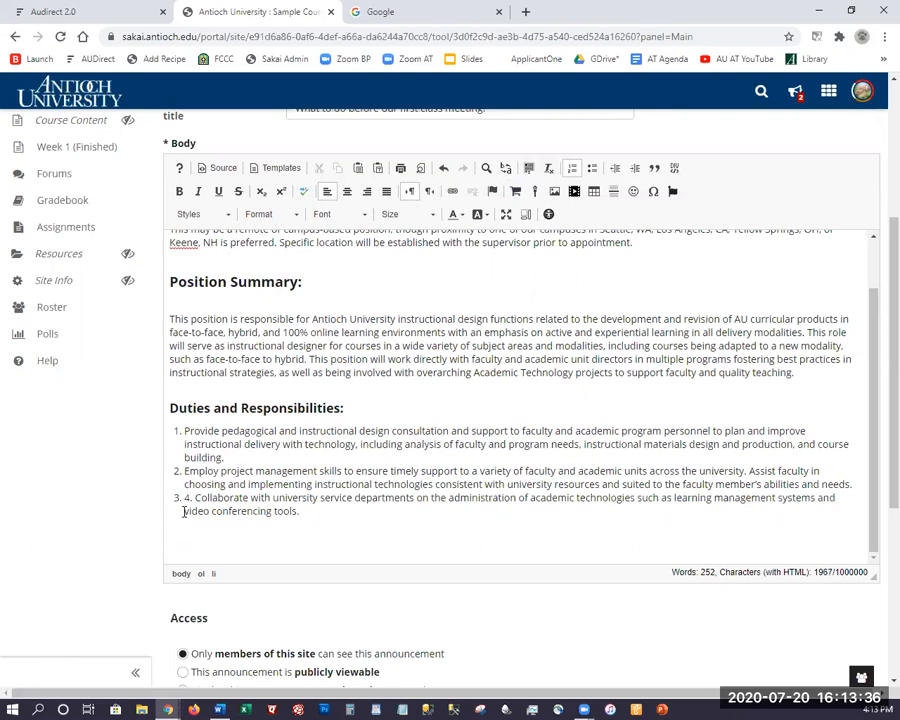
{"action": "key", "text": "Return"}
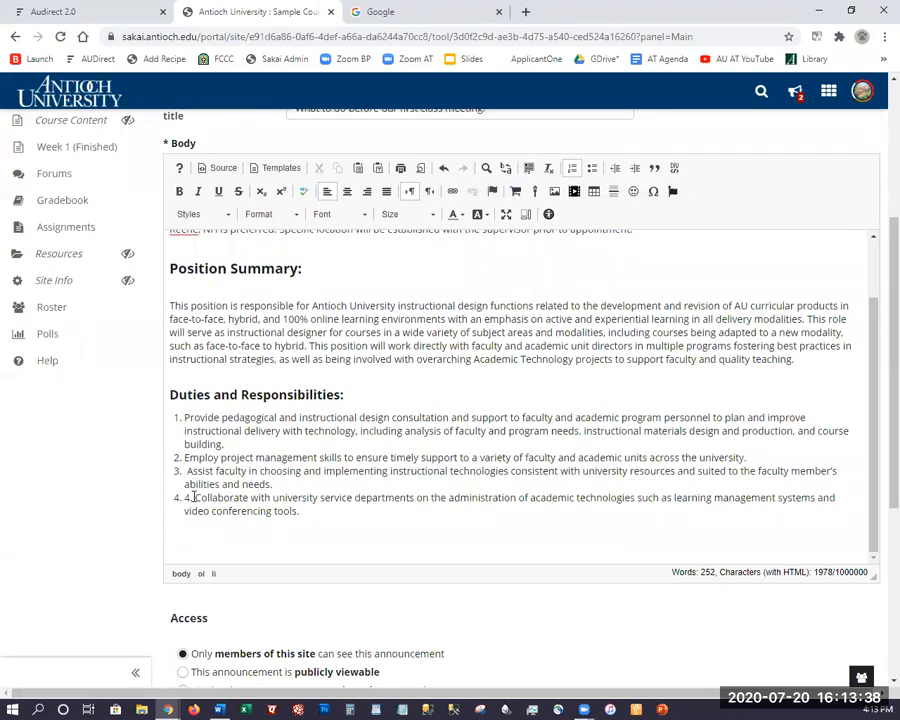
{"action": "key", "text": "BackSpace"}
{"action": "key", "text": "BackSpace"}
{"action": "key", "text": "BackSpace"}
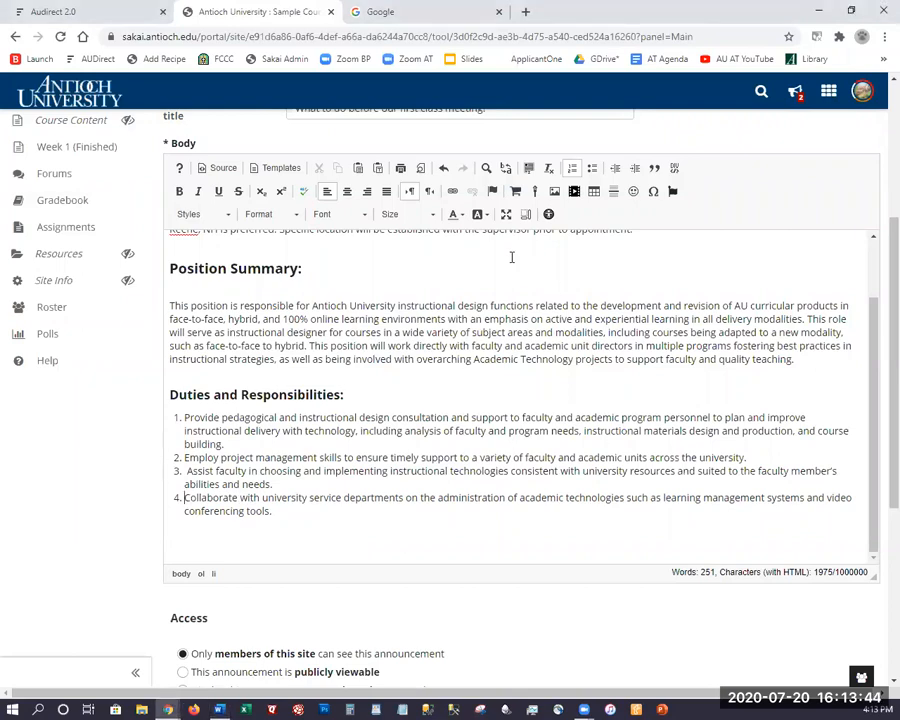
{"action": "scroll", "coordinate": [461, 318], "scroll_direction": "down", "scroll_amount": 1}
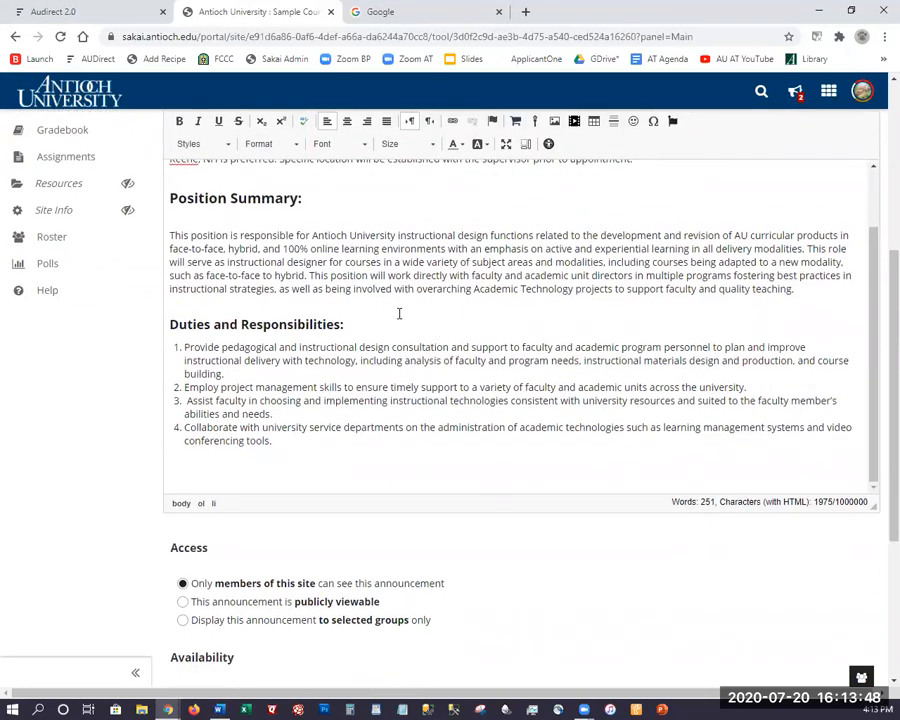
{"action": "scroll", "coordinate": [399, 314], "scroll_direction": "up", "scroll_amount": 2}
{"action": "scroll", "coordinate": [358, 243], "scroll_direction": "up", "scroll_amount": 1}
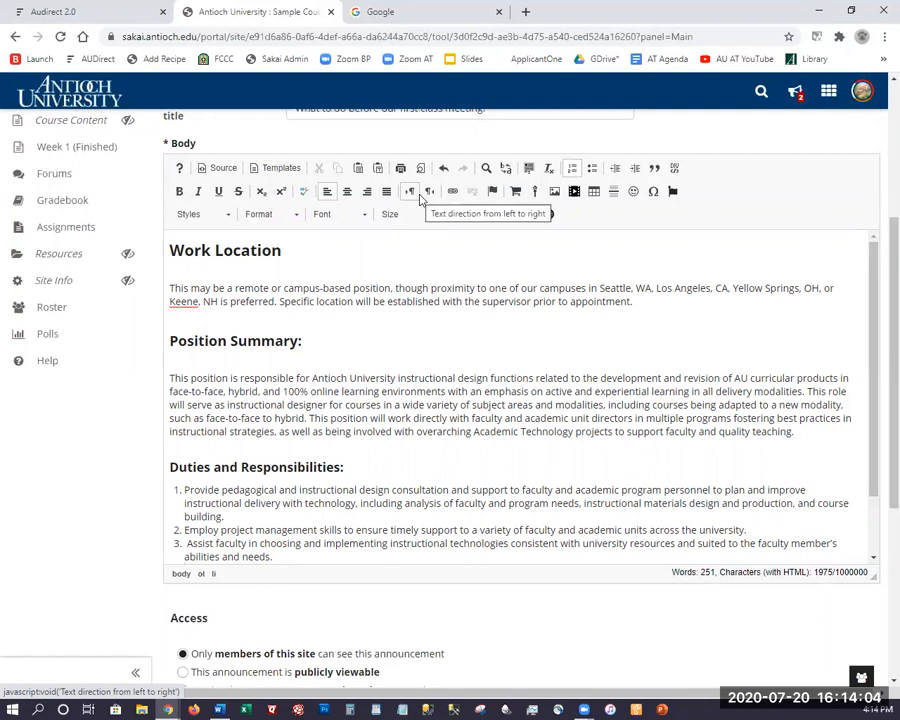
Run the editor's accessibility check and dismiss its no-issues result.
{"action": "left_click", "coordinate": [549, 216]}
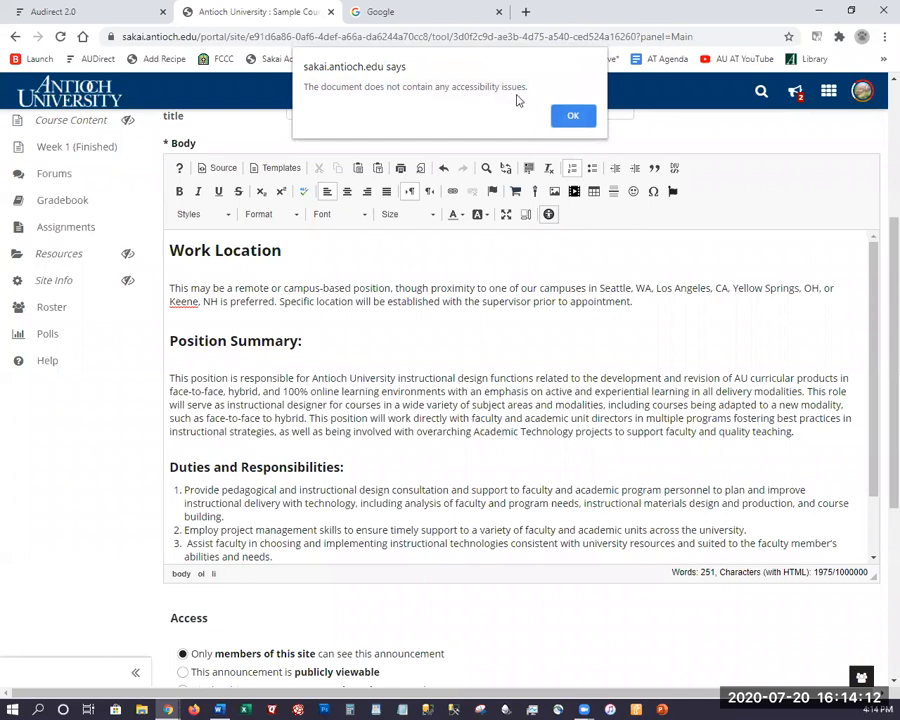
{"action": "left_click", "coordinate": [574, 118]}
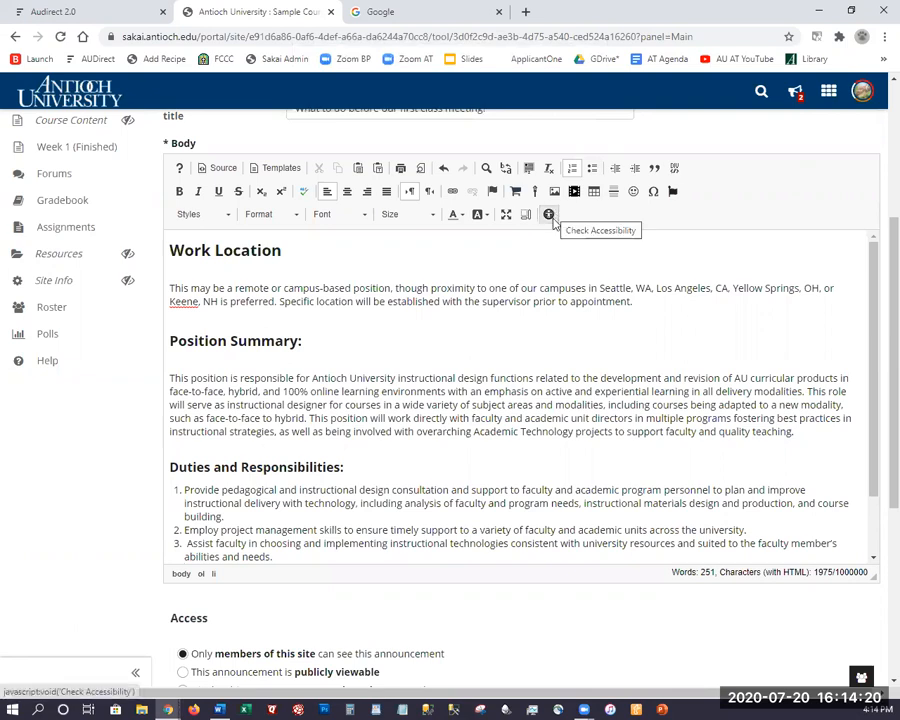
Turn on proofreading and inspect the flagged word 'course'.
{"action": "left_click", "coordinate": [305, 193]}
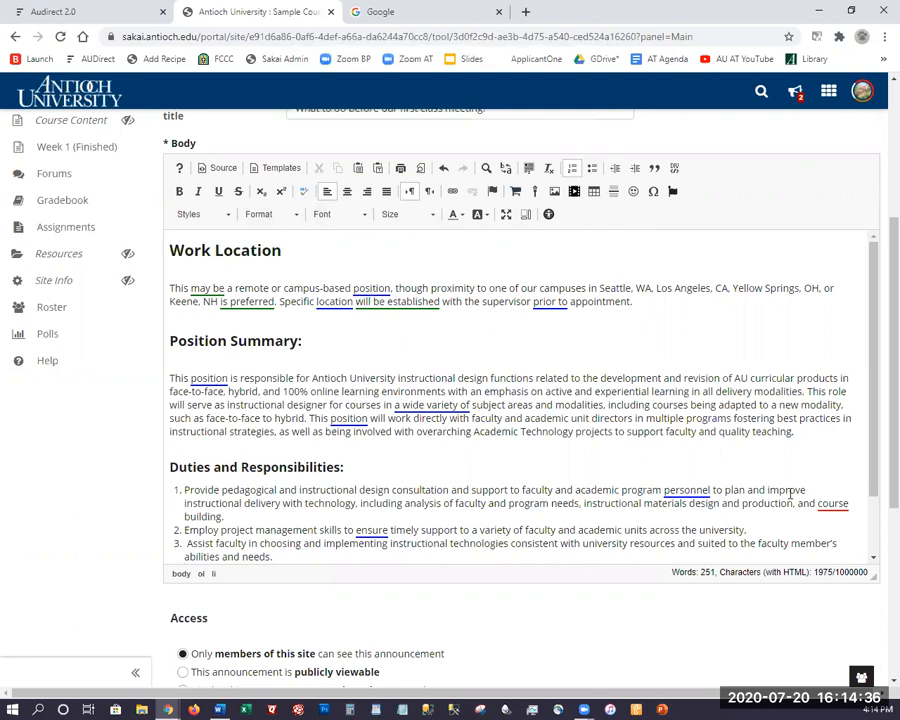
{"action": "left_click", "coordinate": [827, 504]}
{"action": "left_click", "coordinate": [304, 196]}
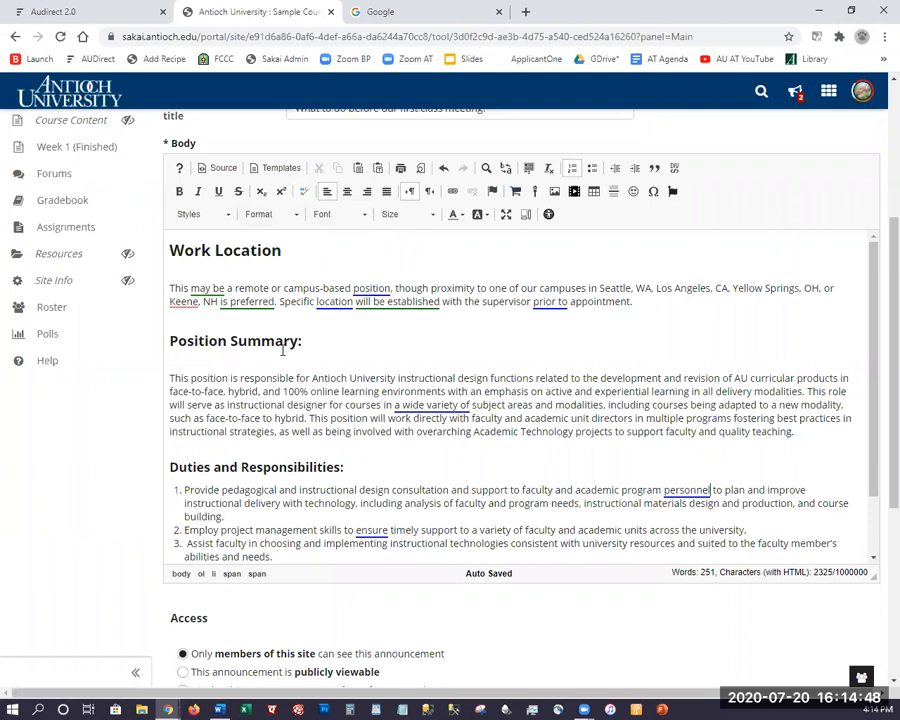
Scroll through the body, then down to the Access, Availability and posting options.
{"action": "scroll", "coordinate": [300, 350], "scroll_direction": "down", "scroll_amount": 2}
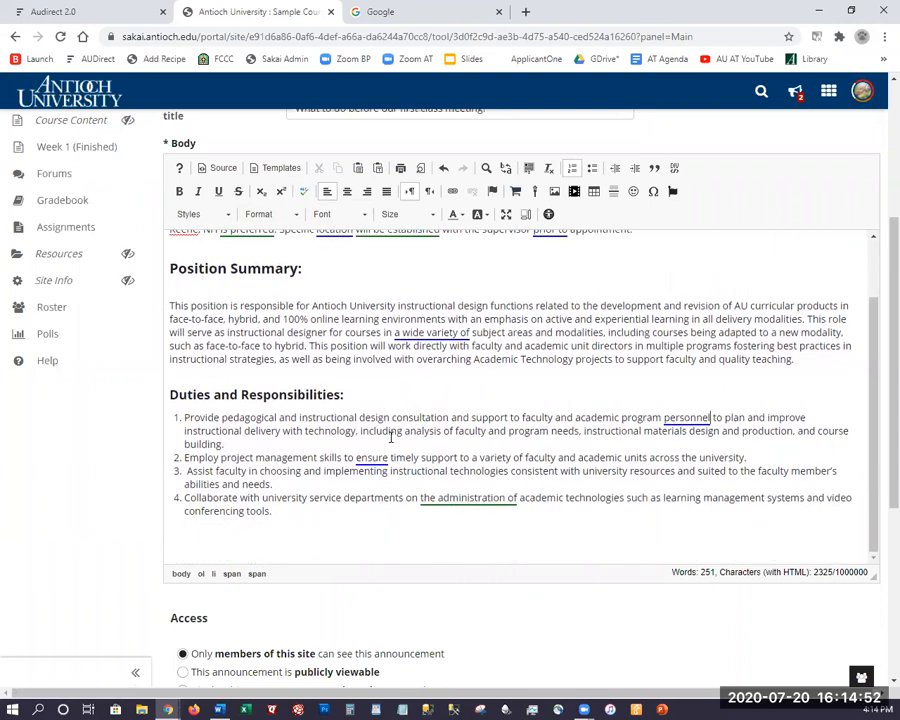
{"action": "scroll", "coordinate": [390, 436], "scroll_direction": "up", "scroll_amount": 2}
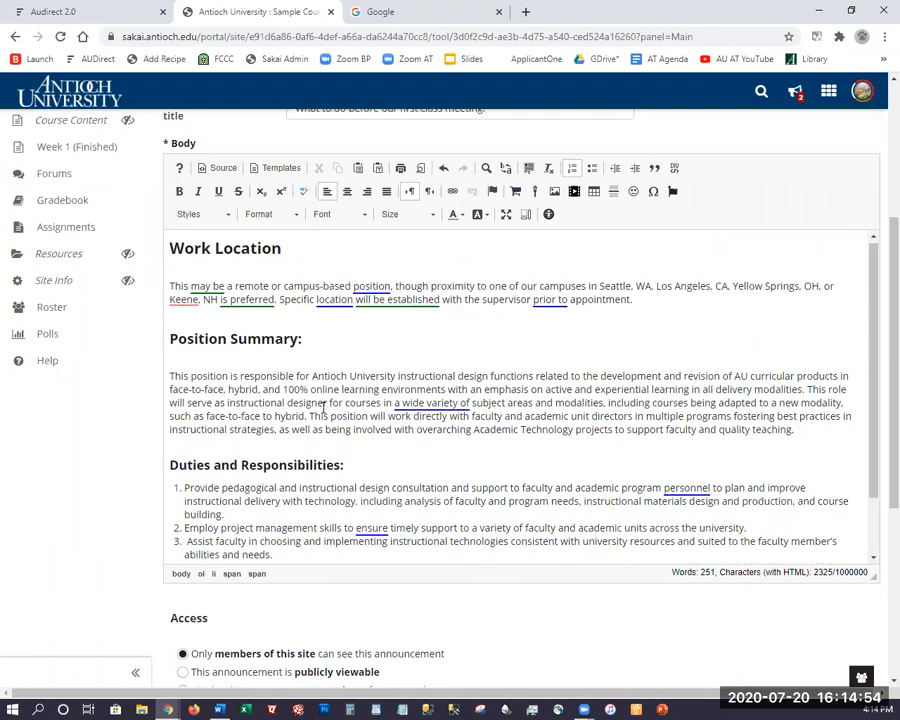
{"action": "scroll", "coordinate": [330, 372], "scroll_direction": "down", "scroll_amount": 2}
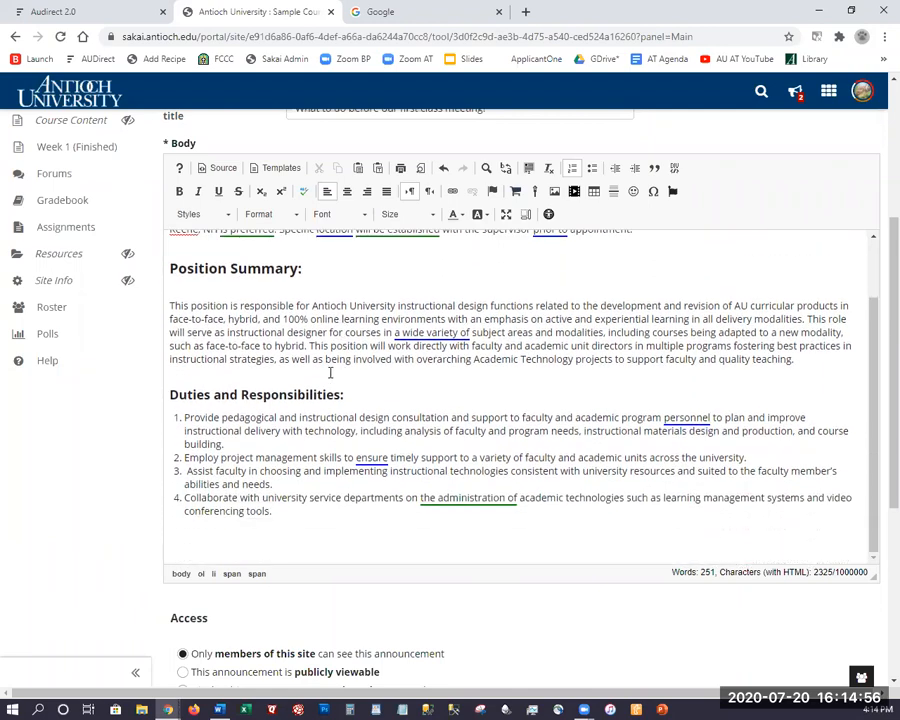
{"action": "scroll", "coordinate": [295, 482], "scroll_direction": "down", "scroll_amount": 3}
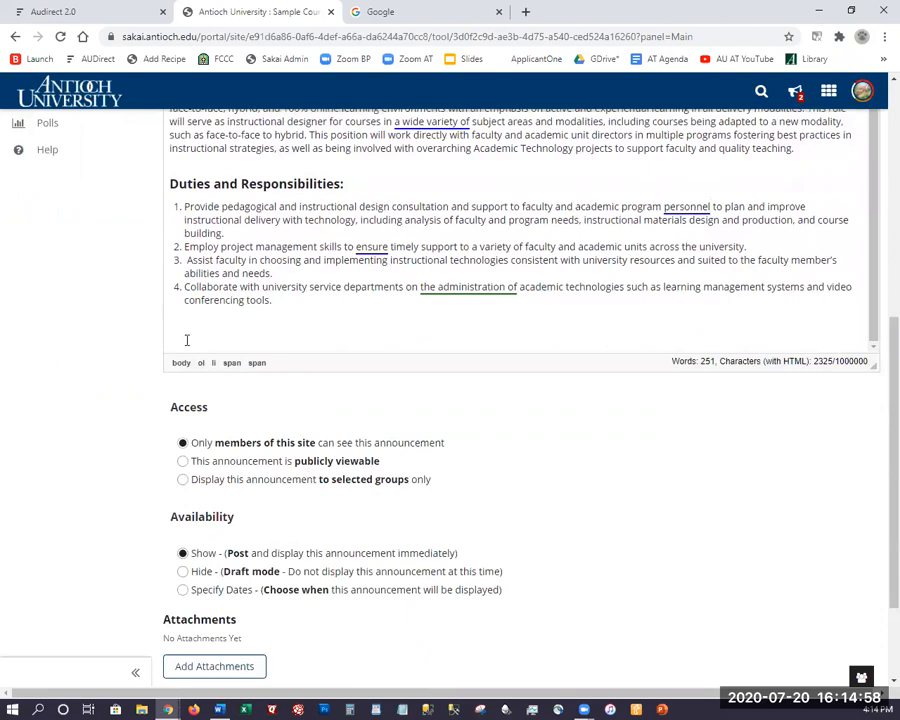
{"action": "scroll", "coordinate": [286, 255], "scroll_direction": "up", "scroll_amount": 2}
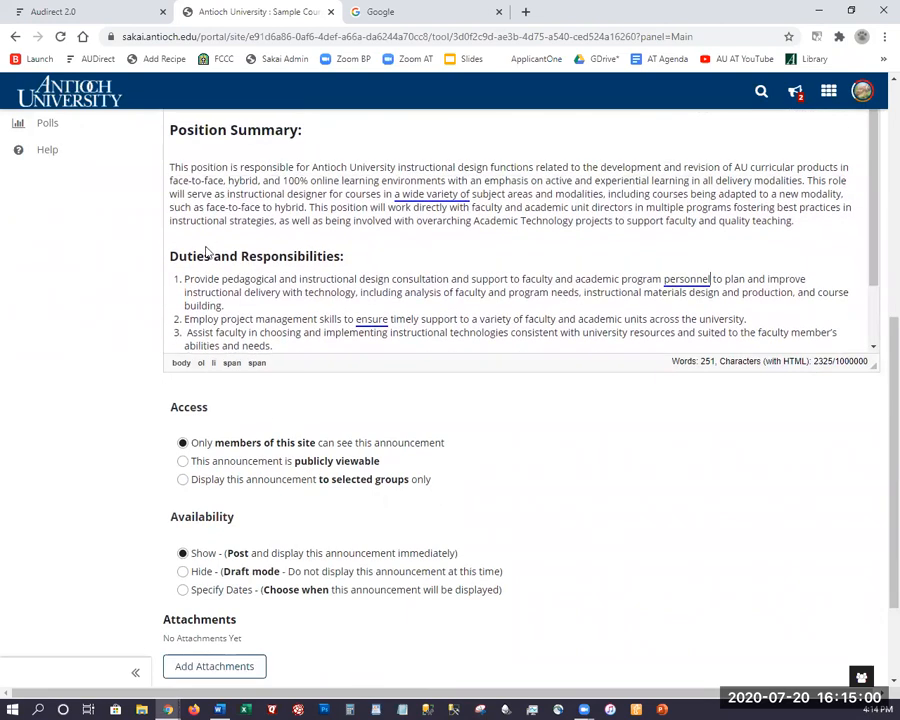
{"action": "scroll", "coordinate": [363, 255], "scroll_direction": "up", "scroll_amount": 5}
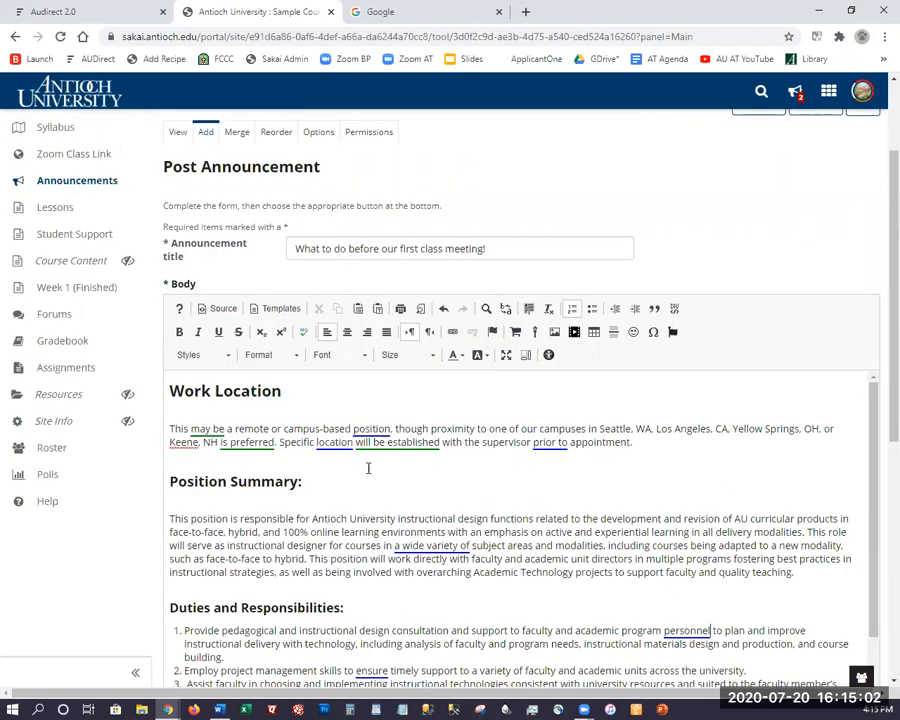
{"action": "scroll", "coordinate": [268, 508], "scroll_direction": "down", "scroll_amount": 3}
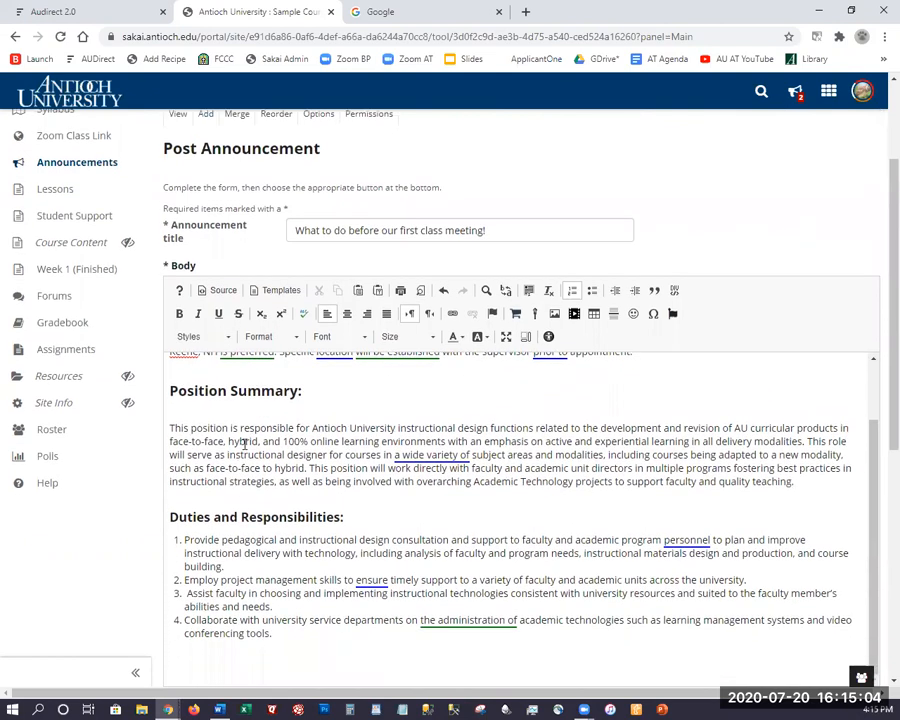
{"action": "scroll", "coordinate": [470, 535], "scroll_direction": "down", "scroll_amount": 1}
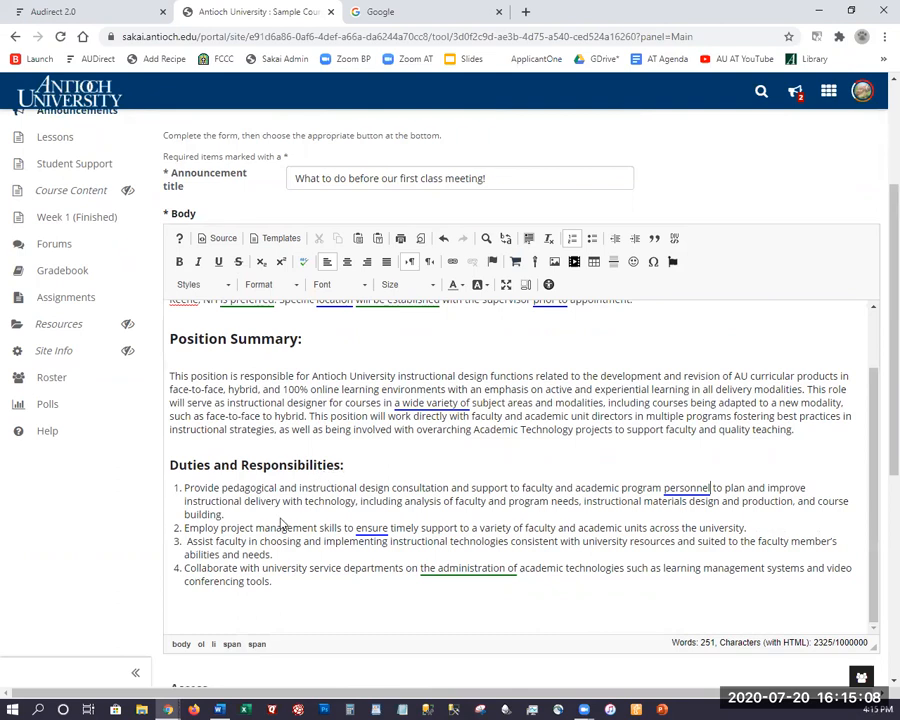
{"action": "scroll", "coordinate": [185, 330], "scroll_direction": "down", "scroll_amount": 1}
{"action": "scroll", "coordinate": [170, 305], "scroll_direction": "down", "scroll_amount": 8}
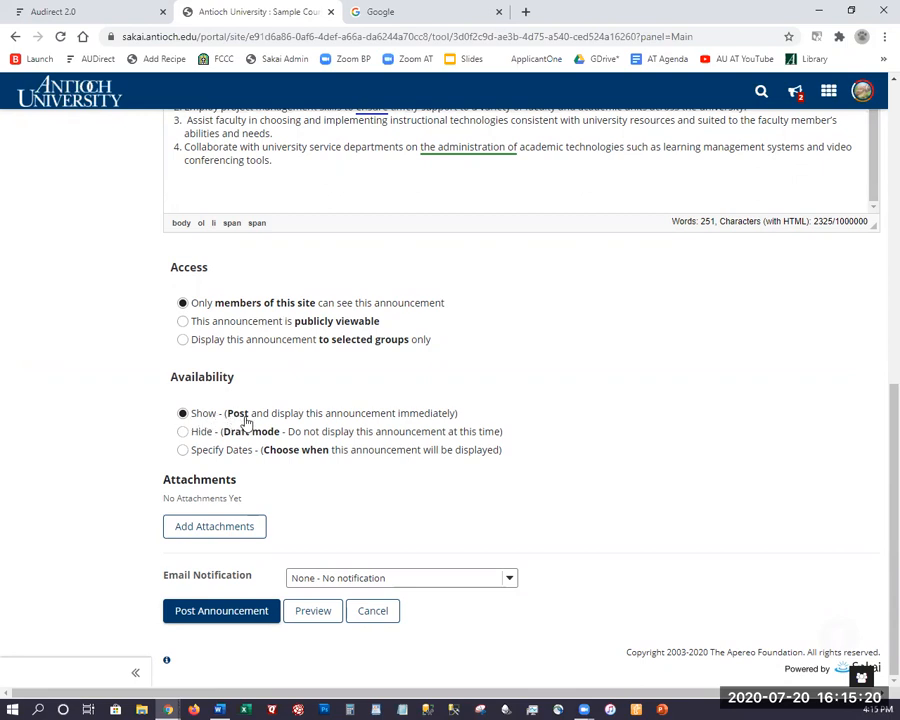
Set the announcement's availability to Hide (Draft mode).
{"action": "left_click", "coordinate": [182, 431]}
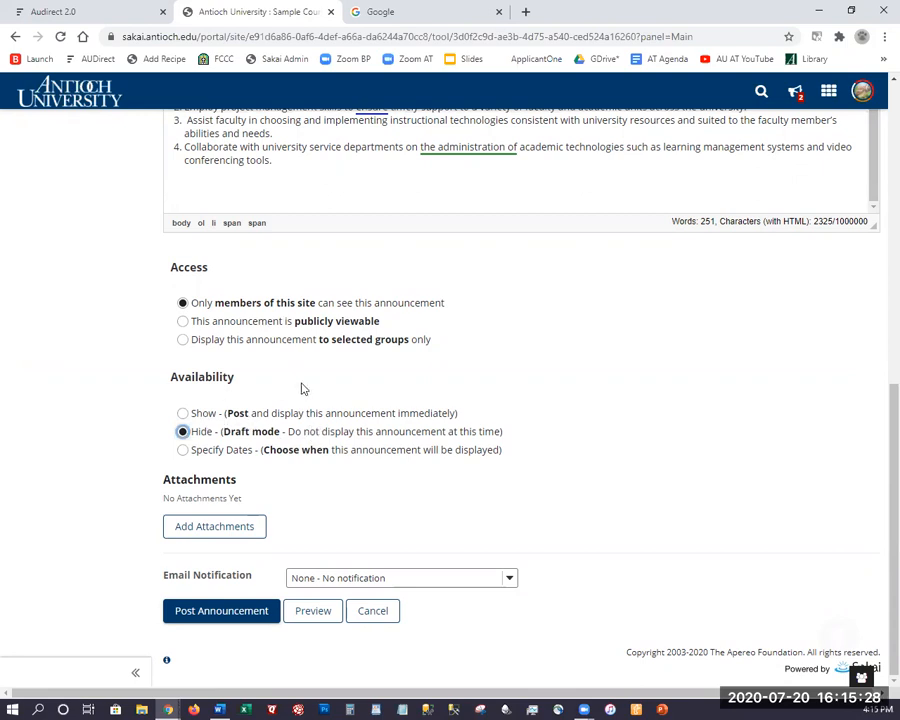
Specify a beginning display date of 07/21/2020 at 04:15 pm.
{"action": "left_click", "coordinate": [183, 450]}
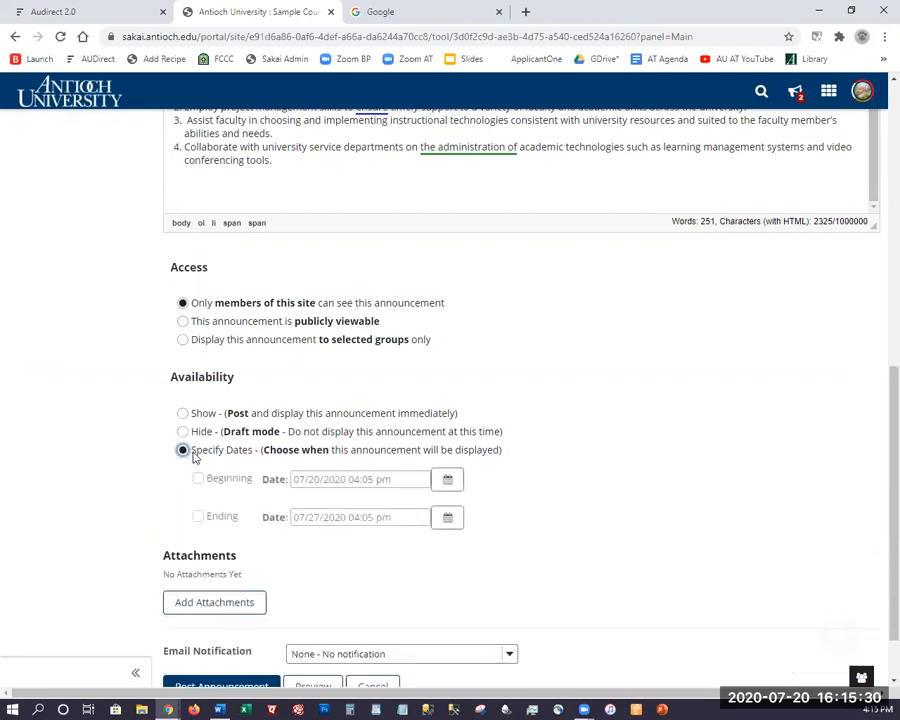
{"action": "left_click", "coordinate": [198, 479]}
{"action": "left_click", "coordinate": [334, 478]}
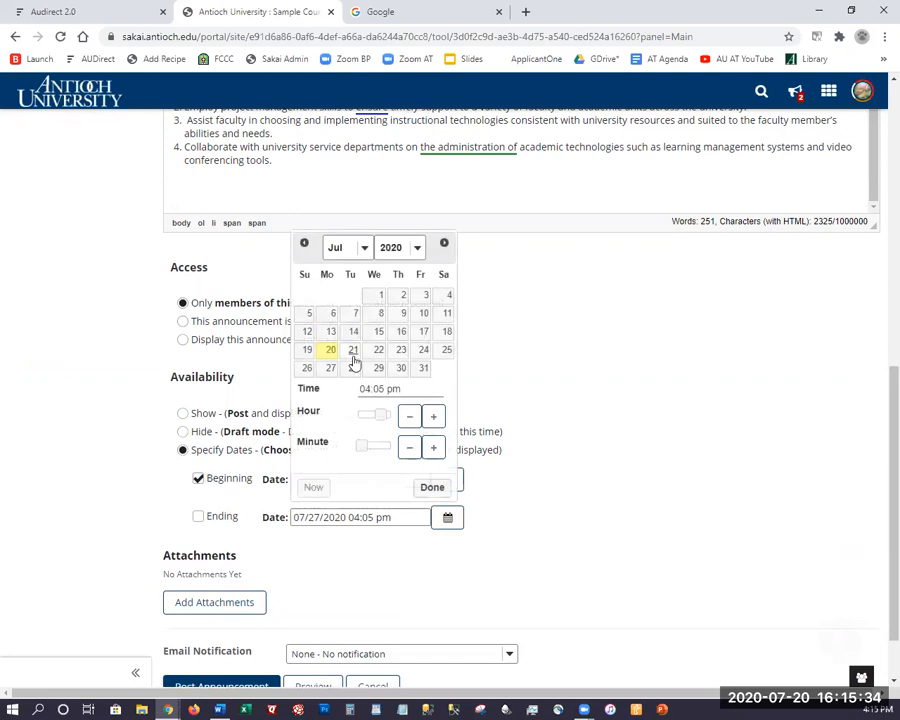
{"action": "left_click", "coordinate": [353, 352]}
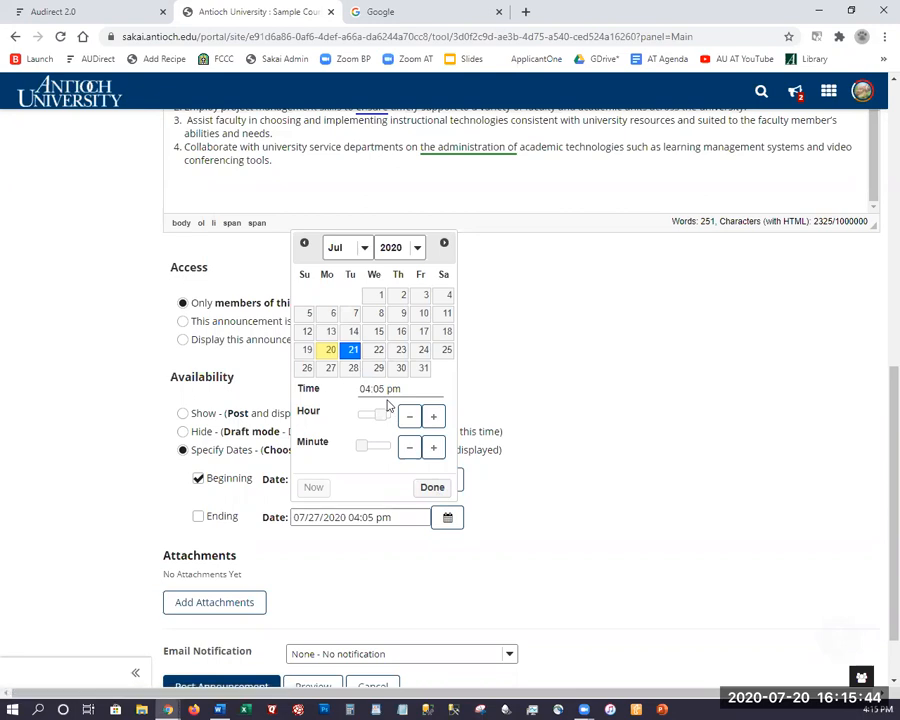
{"action": "left_click", "coordinate": [433, 448]}
{"action": "left_click", "coordinate": [433, 450]}
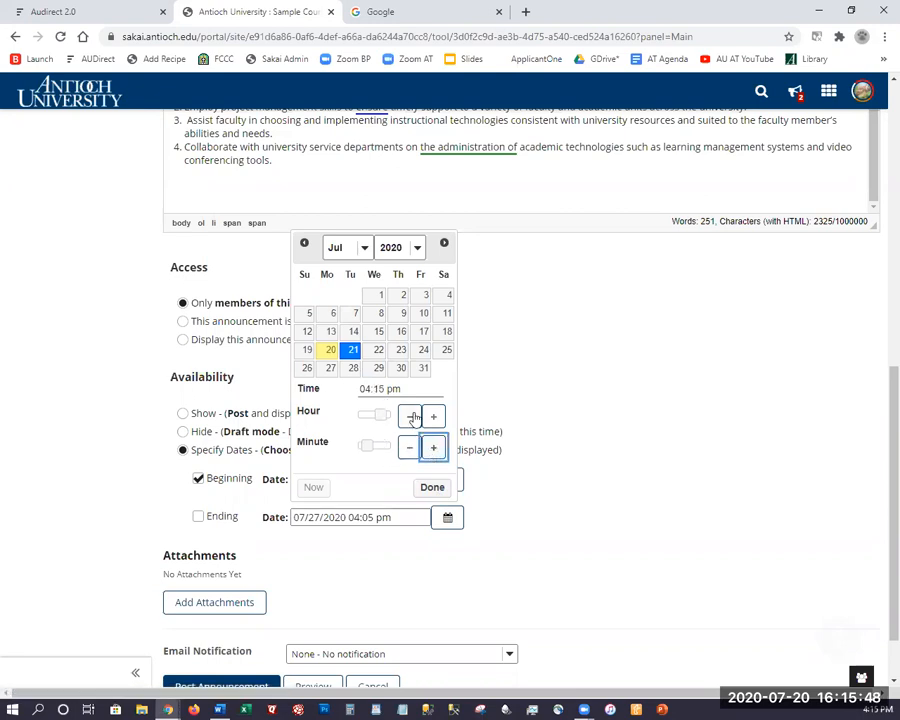
{"action": "left_click", "coordinate": [432, 487]}
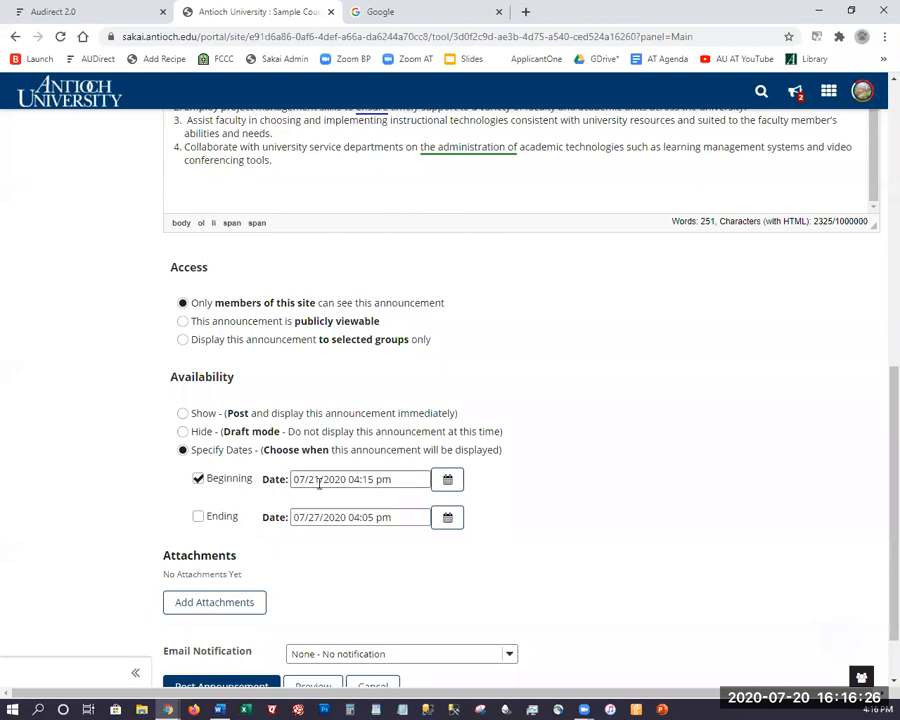
Set the announcement's email notification to High - All participants after trying the other levels.
{"action": "scroll", "coordinate": [324, 475], "scroll_direction": "down", "scroll_amount": 2}
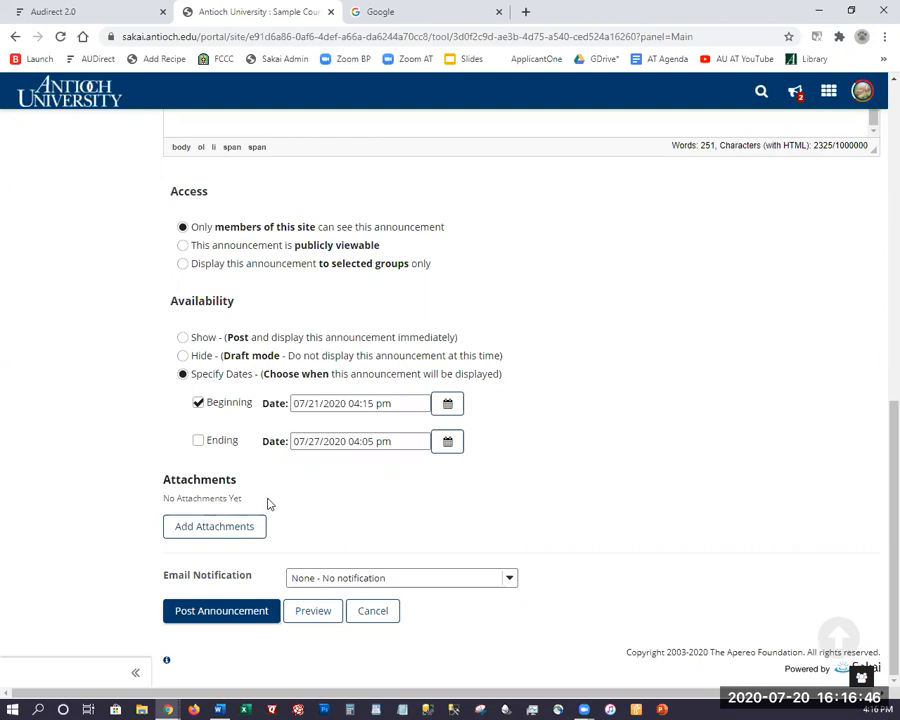
{"action": "left_click", "coordinate": [306, 580]}
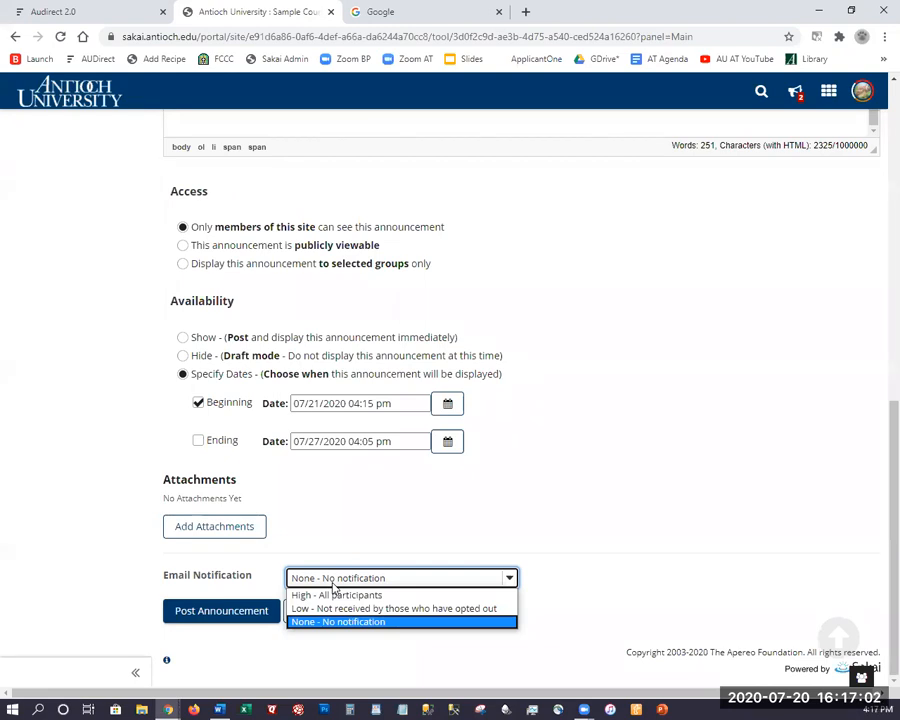
{"action": "left_click", "coordinate": [334, 582]}
{"action": "left_click", "coordinate": [335, 581]}
{"action": "left_click", "coordinate": [327, 598]}
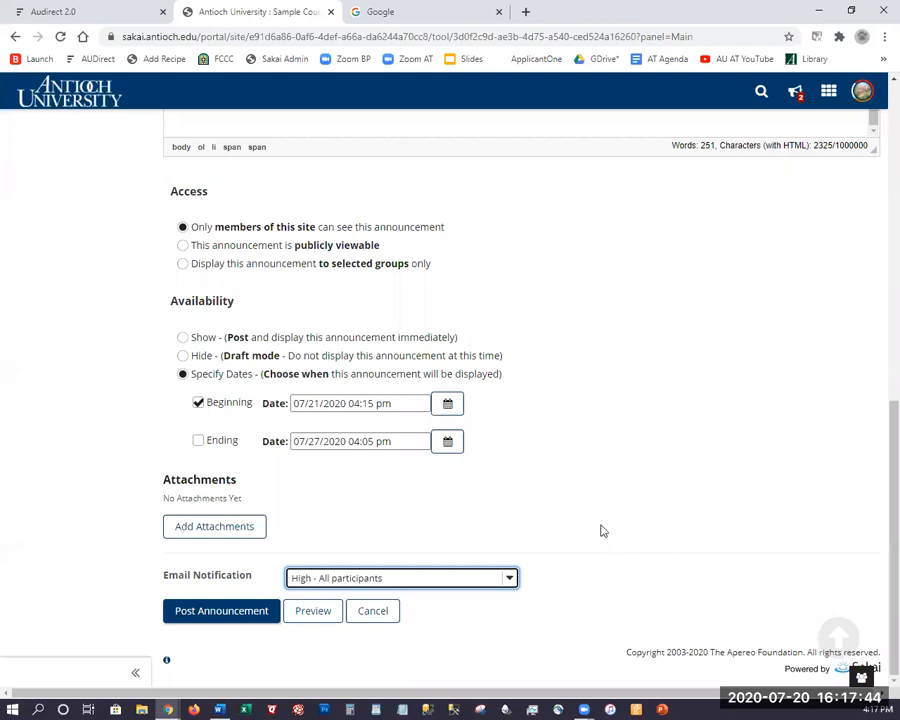
{"action": "left_click", "coordinate": [412, 584]}
{"action": "left_click", "coordinate": [389, 610]}
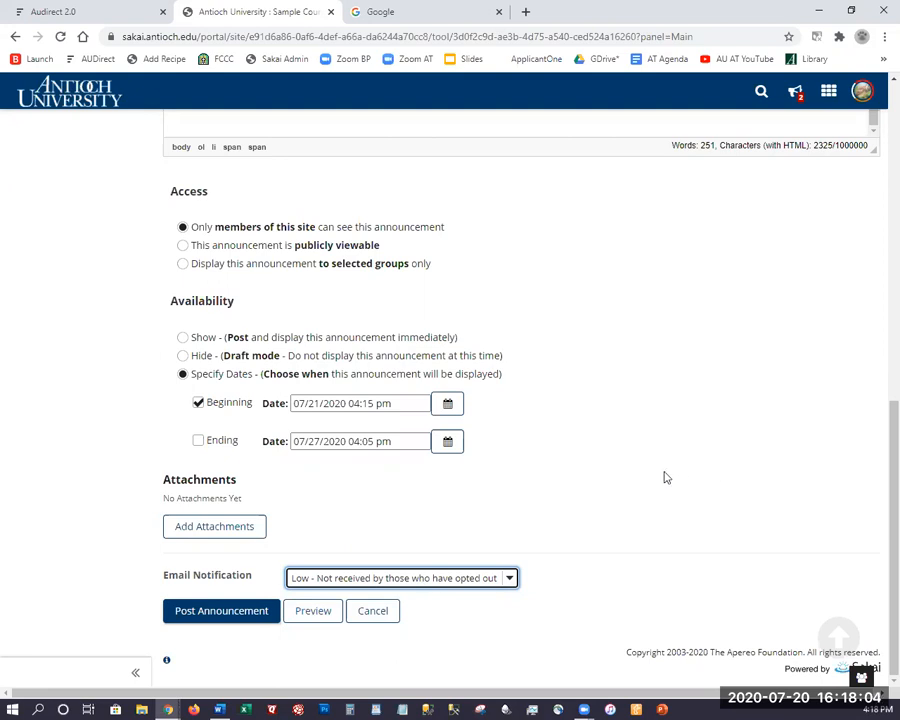
{"action": "left_click", "coordinate": [433, 580]}
{"action": "left_click", "coordinate": [398, 595]}
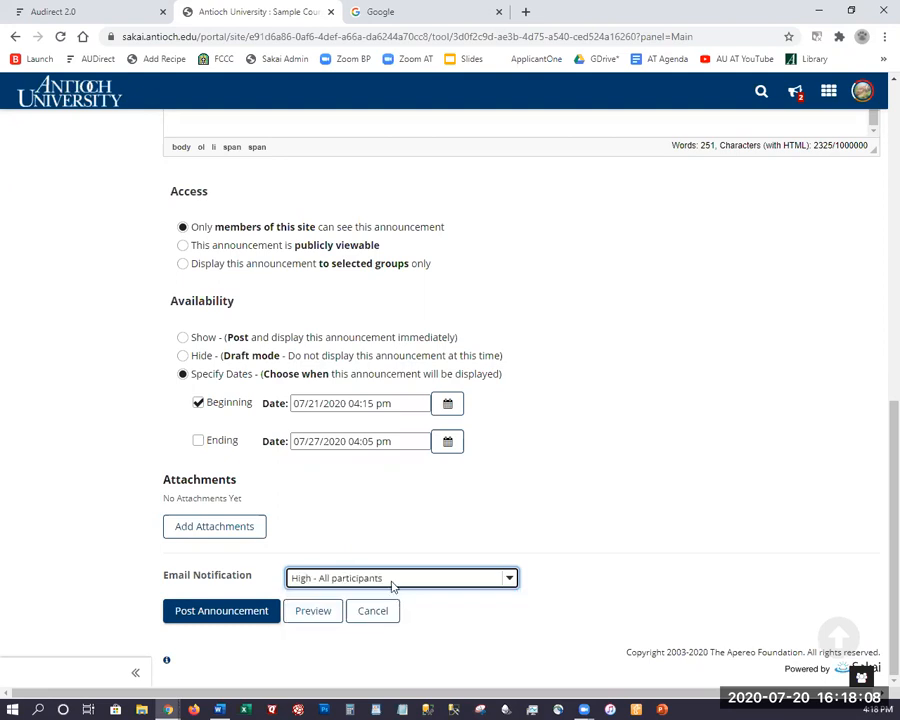
{"action": "left_click", "coordinate": [393, 584]}
{"action": "left_click", "coordinate": [391, 618]}
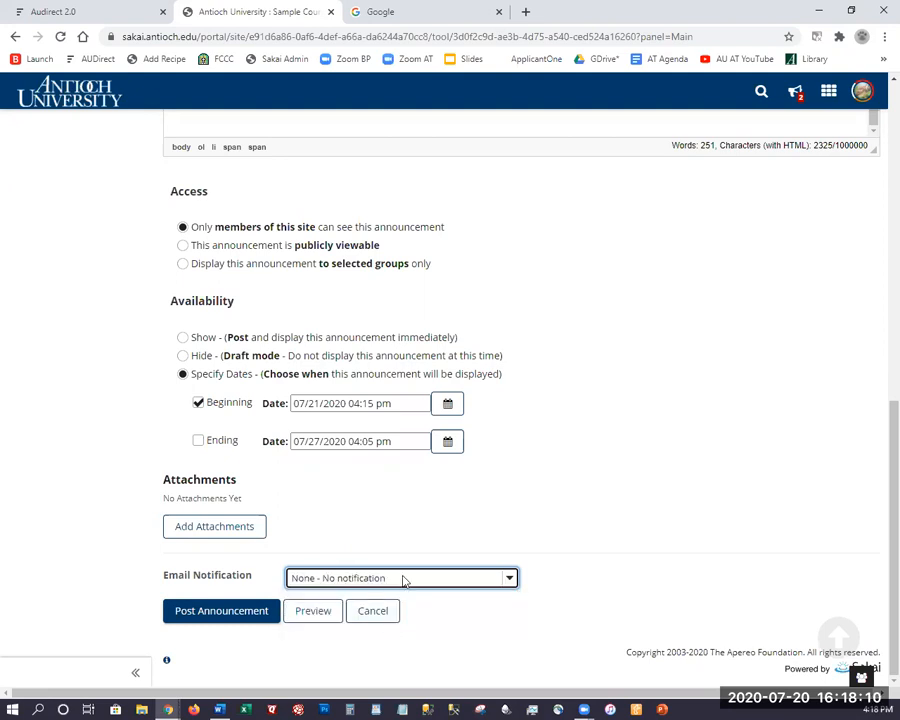
{"action": "left_click", "coordinate": [404, 579]}
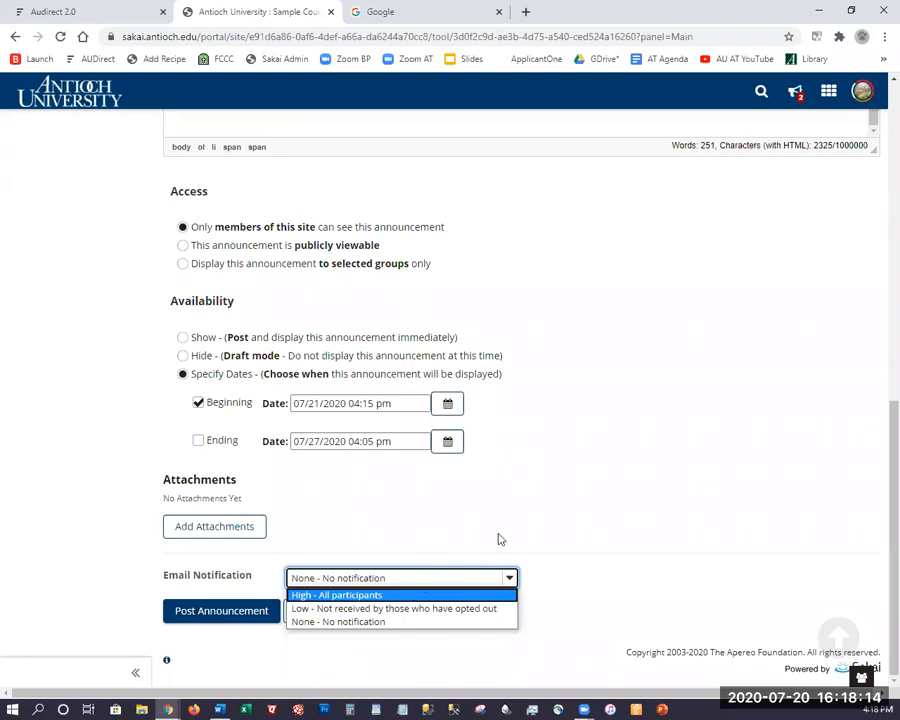
{"action": "left_click", "coordinate": [447, 595]}
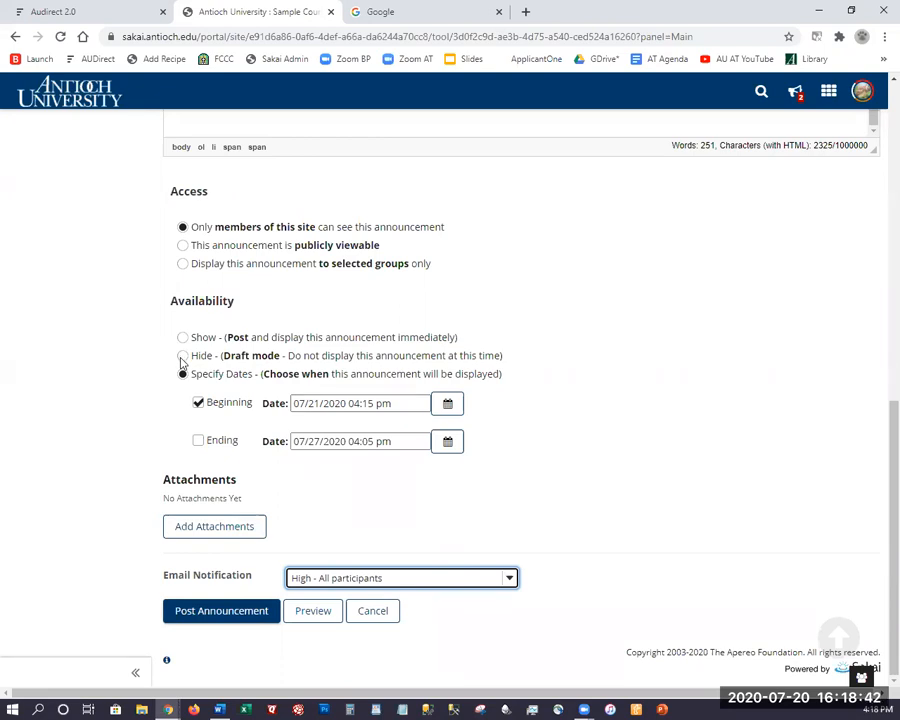
Post the announcement and check it is listed with beginning date Jul 21, 2020 4:15 pm.
{"action": "left_click", "coordinate": [226, 612]}
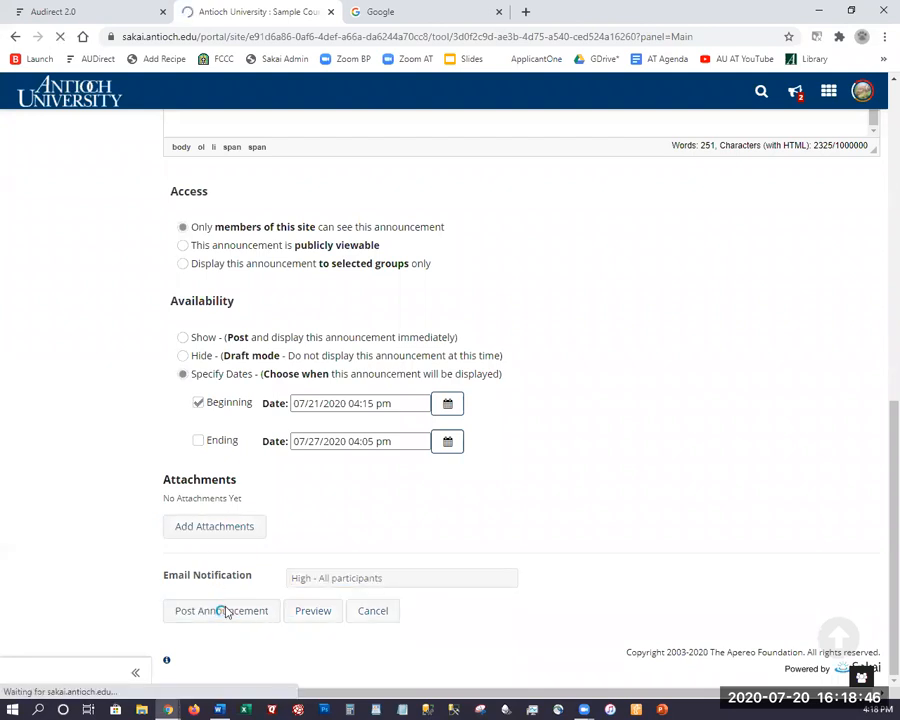
{"action": "scroll", "coordinate": [380, 390], "scroll_direction": "down", "scroll_amount": 1}
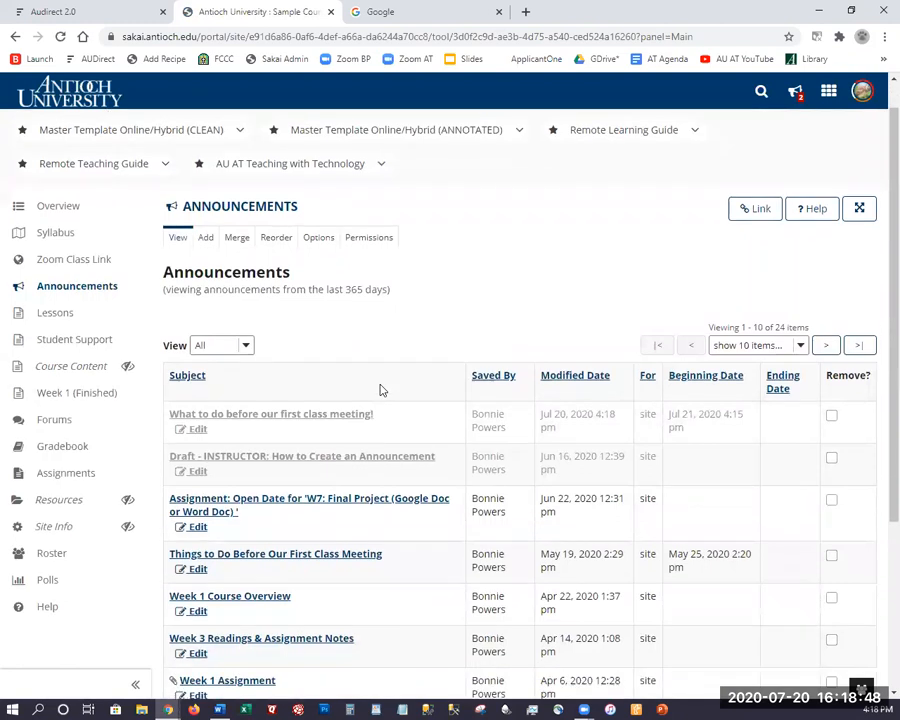
{"action": "scroll", "coordinate": [380, 390], "scroll_direction": "down", "scroll_amount": 1}
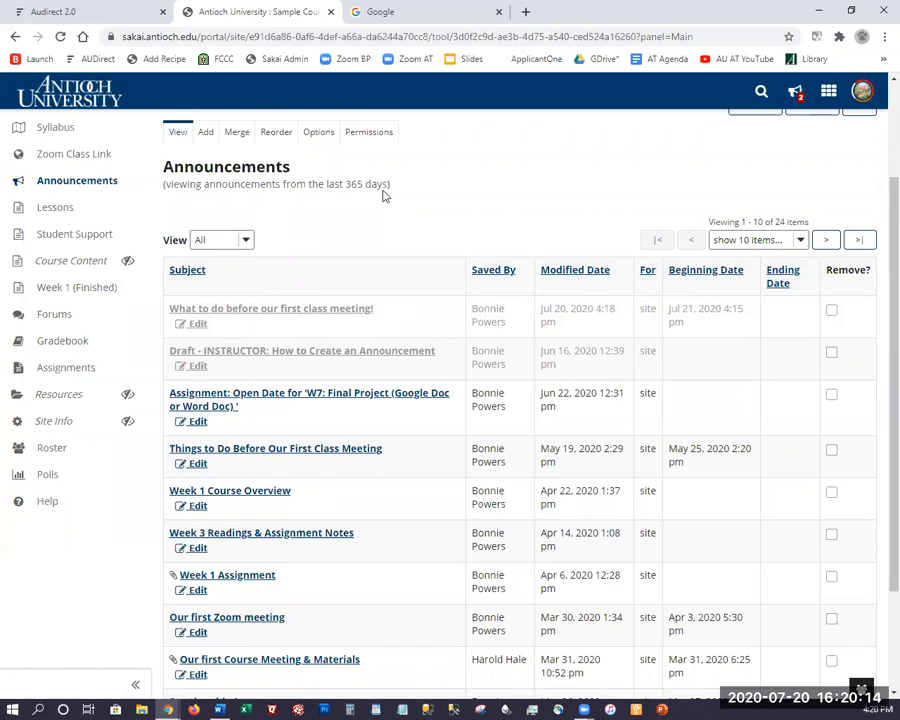
{"action": "scroll", "coordinate": [310, 182], "scroll_direction": "up", "scroll_amount": 2}
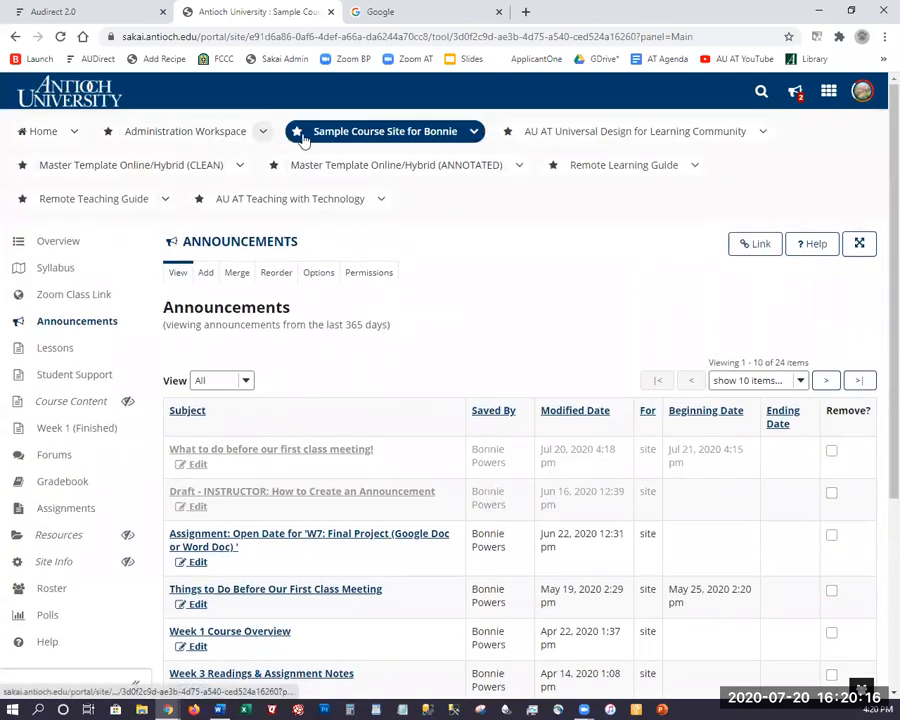
Unstar AU AT Teaching with Technology, star AU Academic Technology, and reload the page.
{"action": "left_click", "coordinate": [831, 94]}
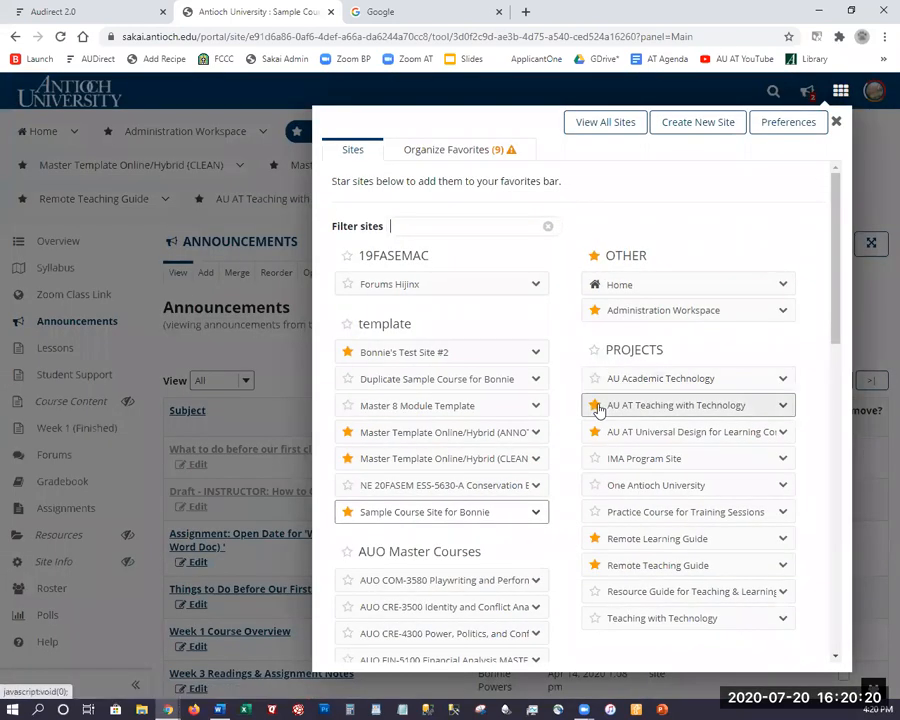
{"action": "left_click", "coordinate": [597, 406]}
{"action": "left_click", "coordinate": [596, 381]}
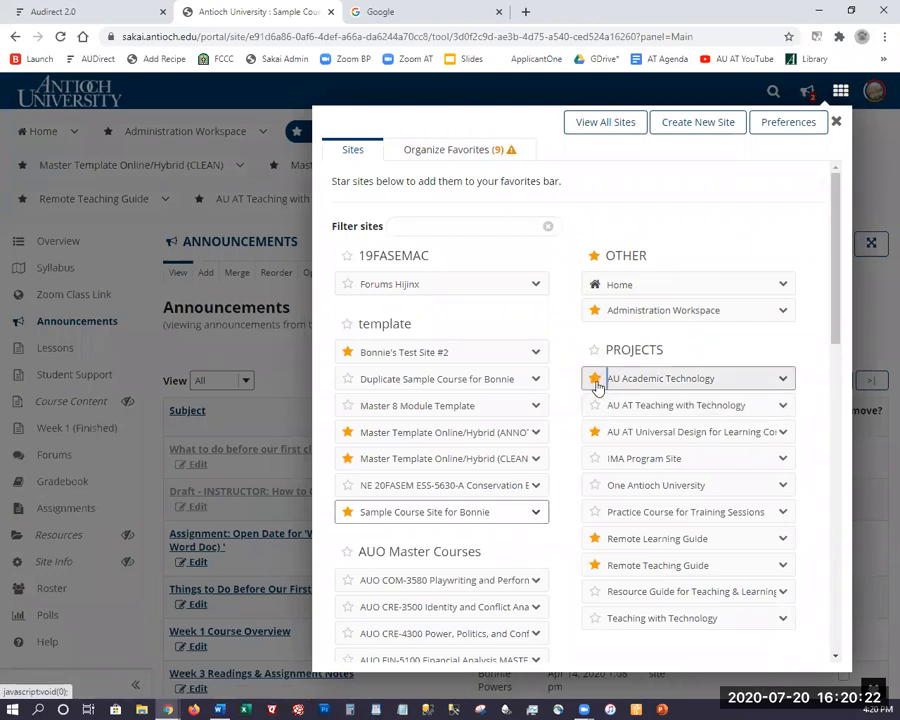
{"action": "left_click", "coordinate": [836, 121]}
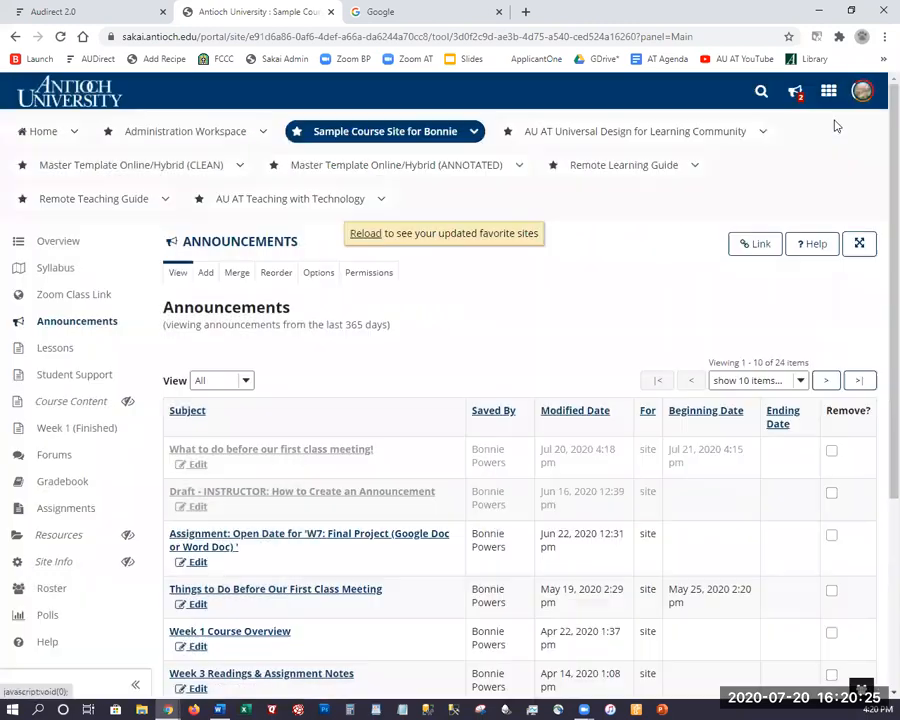
{"action": "left_click", "coordinate": [358, 243]}
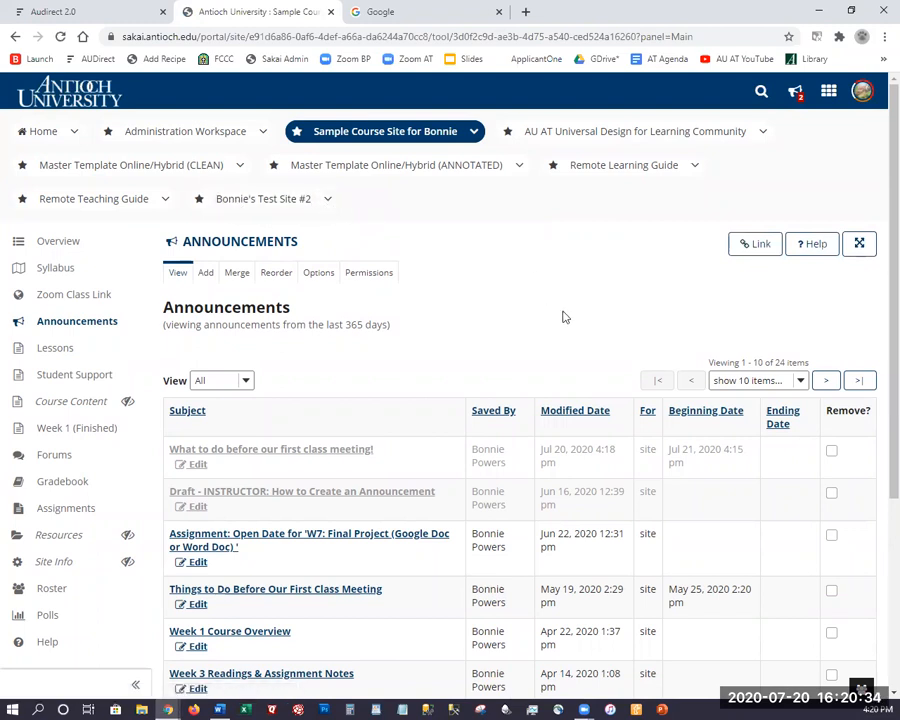
Expand the Announcements tool to fill the whole page.
{"action": "scroll", "coordinate": [465, 279], "scroll_direction": "down", "scroll_amount": 1}
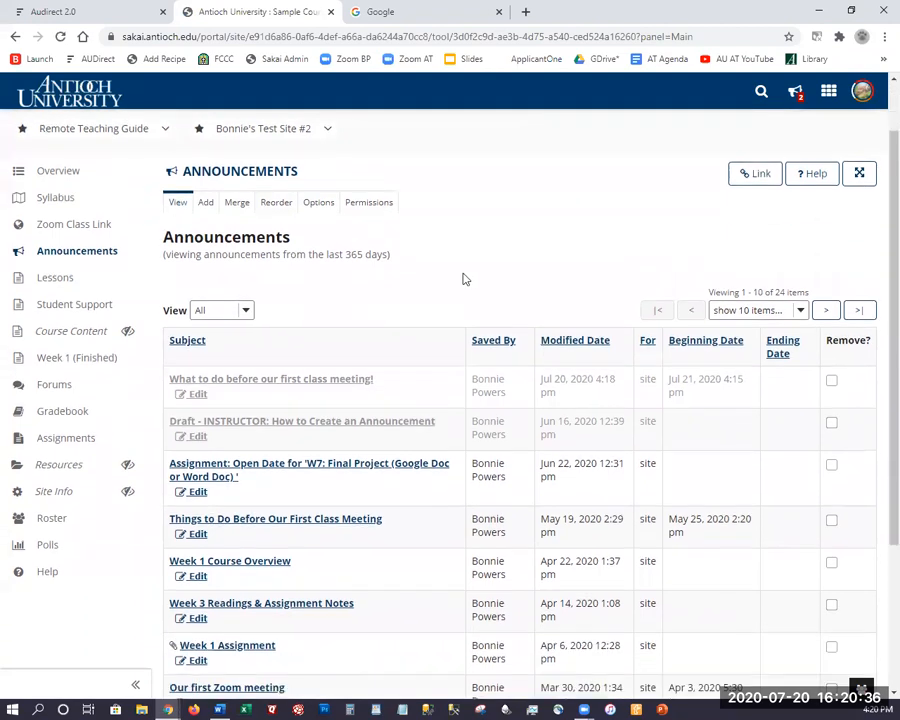
{"action": "scroll", "coordinate": [464, 277], "scroll_direction": "up", "scroll_amount": 1}
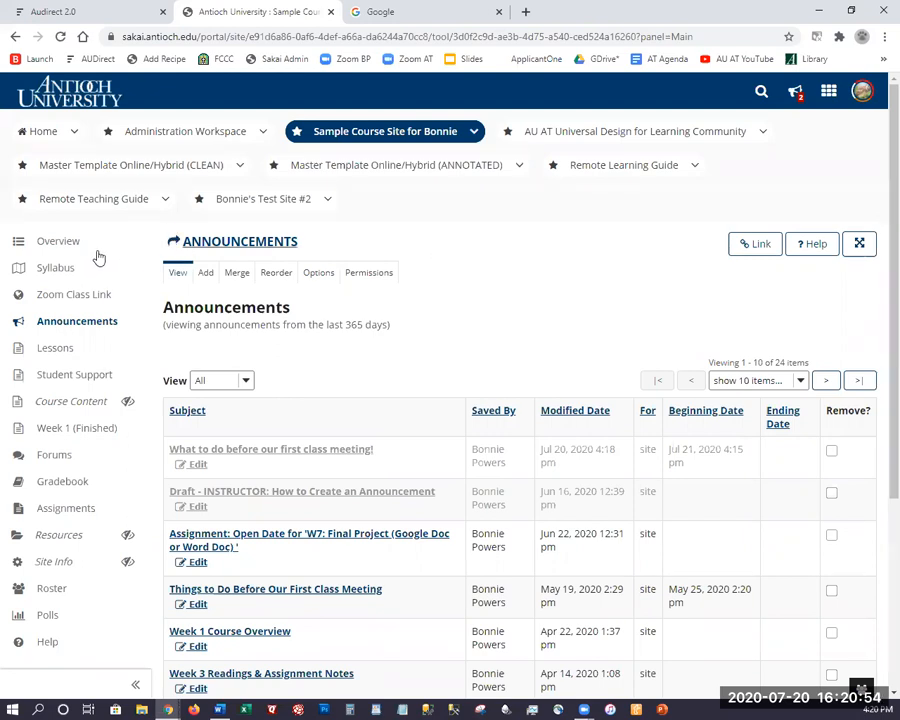
{"action": "left_click", "coordinate": [860, 246]}
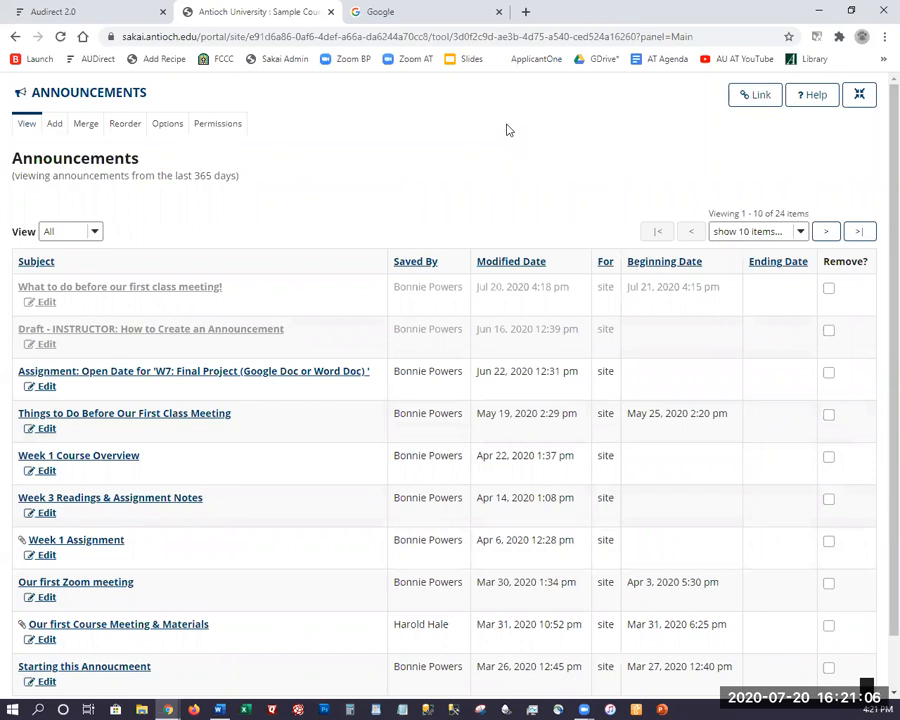
Switch Announcements back to Normal View with the site header and tool menu.
{"action": "left_click", "coordinate": [856, 94]}
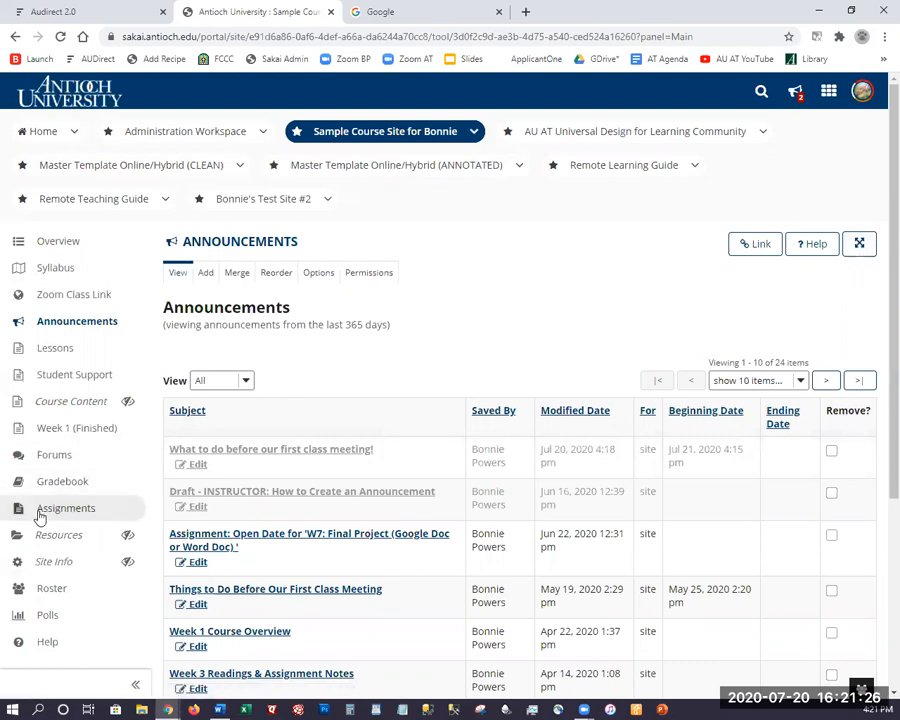
View the sample course's Roster of 13 participant cards, then start a new browser tab.
{"action": "left_click", "coordinate": [50, 588]}
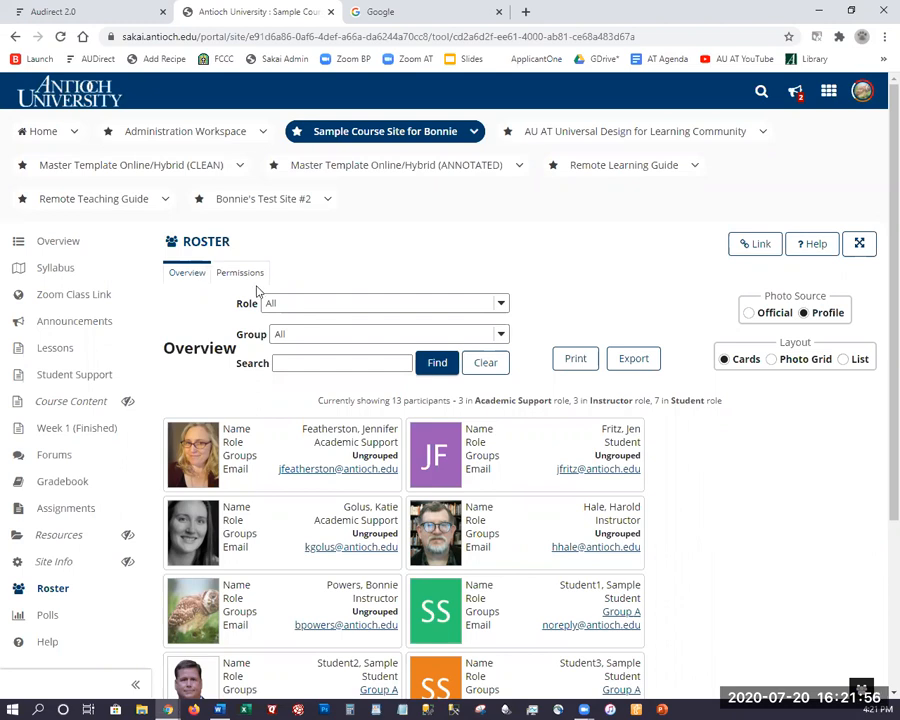
{"action": "left_click", "coordinate": [527, 12]}
Search Google for 'how to empty cache in Firefox', then close that results tab.
{"action": "type", "text": "h"}
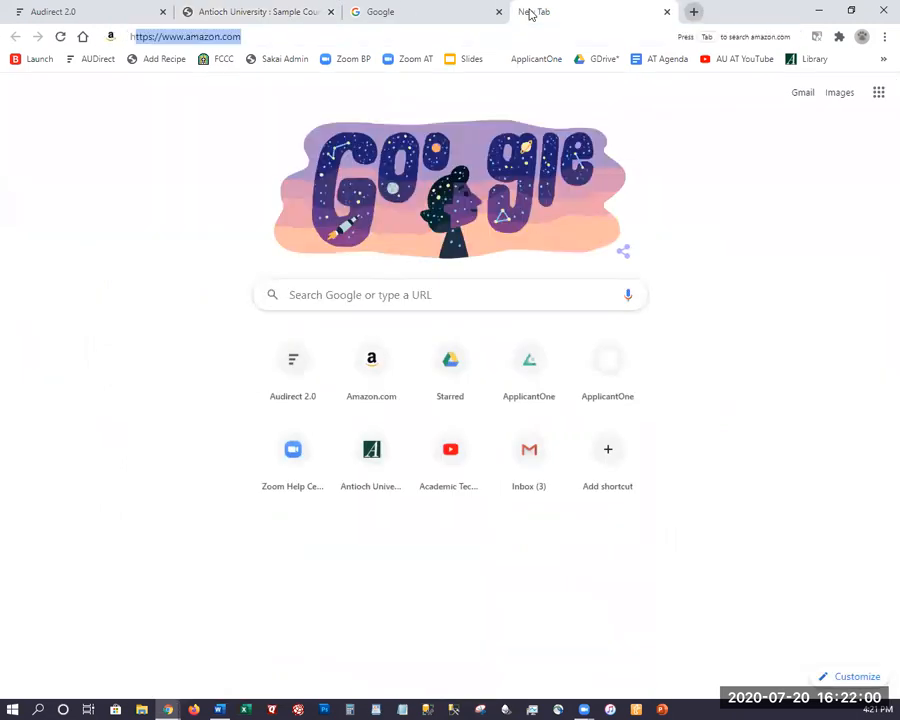
{"action": "type", "text": "ow to empt"}
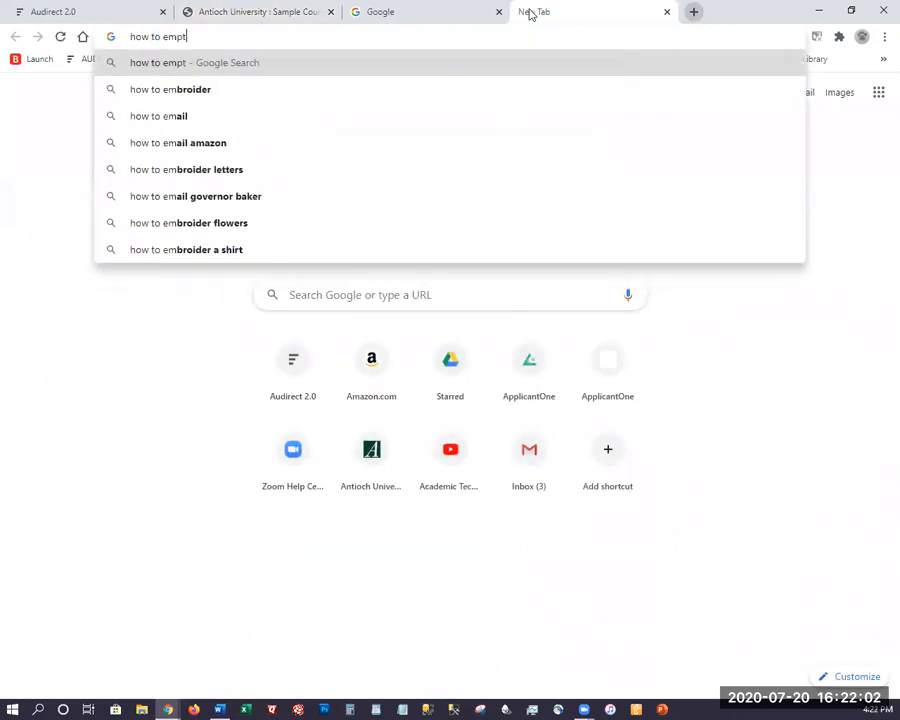
{"action": "type", "text": "y cache in "}
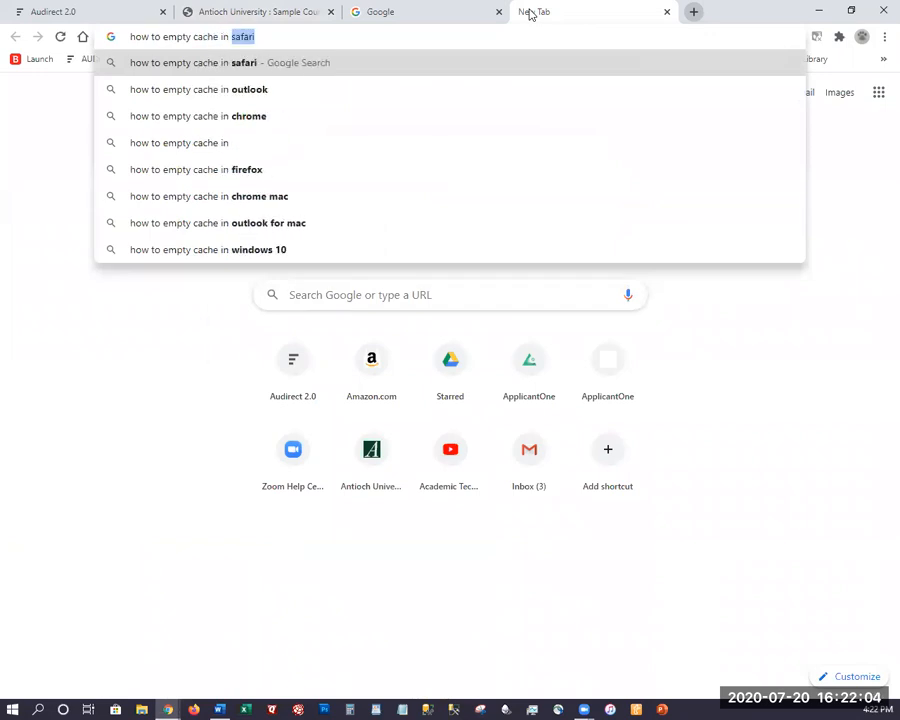
{"action": "type", "text": "Firefox"}
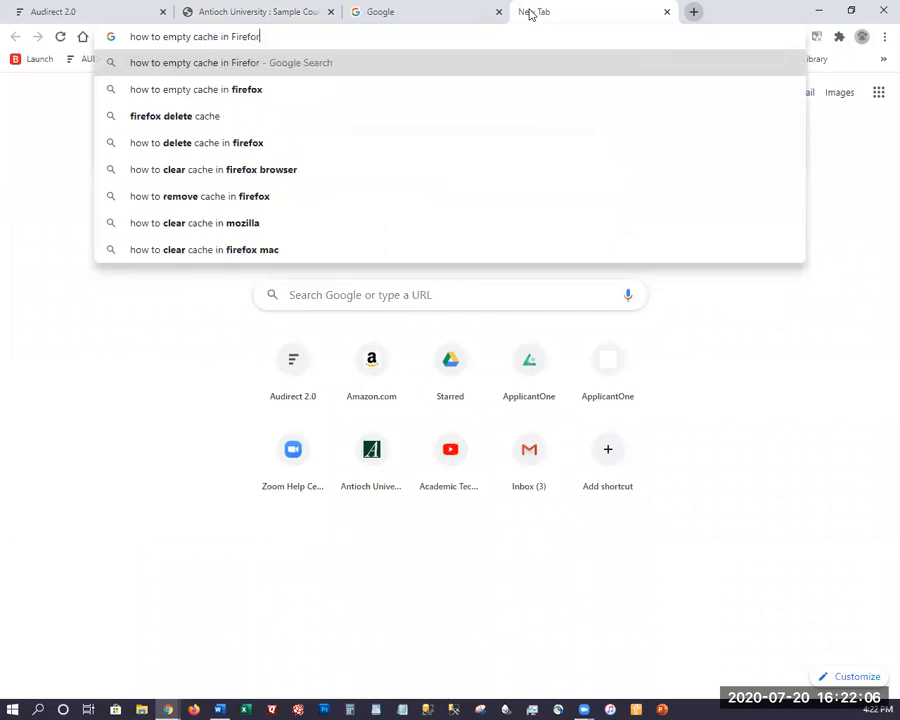
{"action": "key", "text": "Return"}
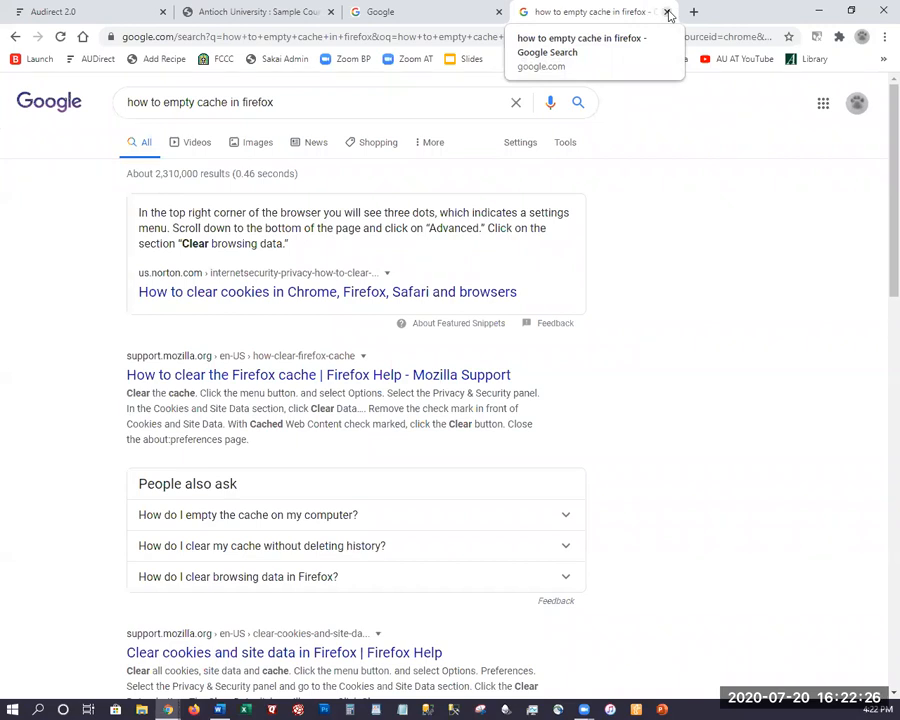
{"action": "left_click", "coordinate": [668, 13]}
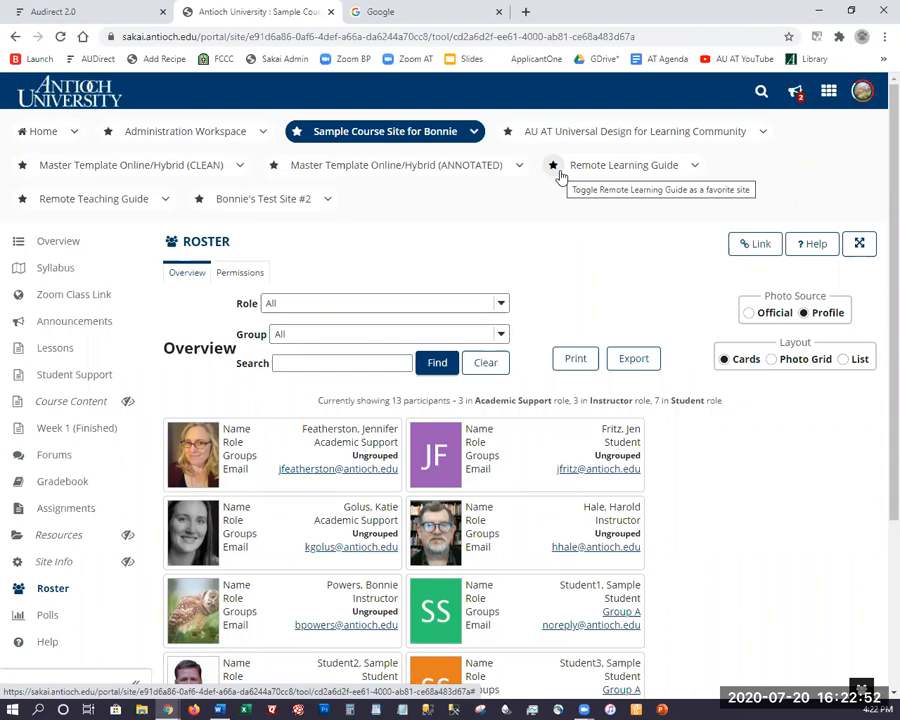
Visit the Sakai Home site and glance at the Sites overview, then start a new tab.
{"action": "left_click", "coordinate": [40, 135]}
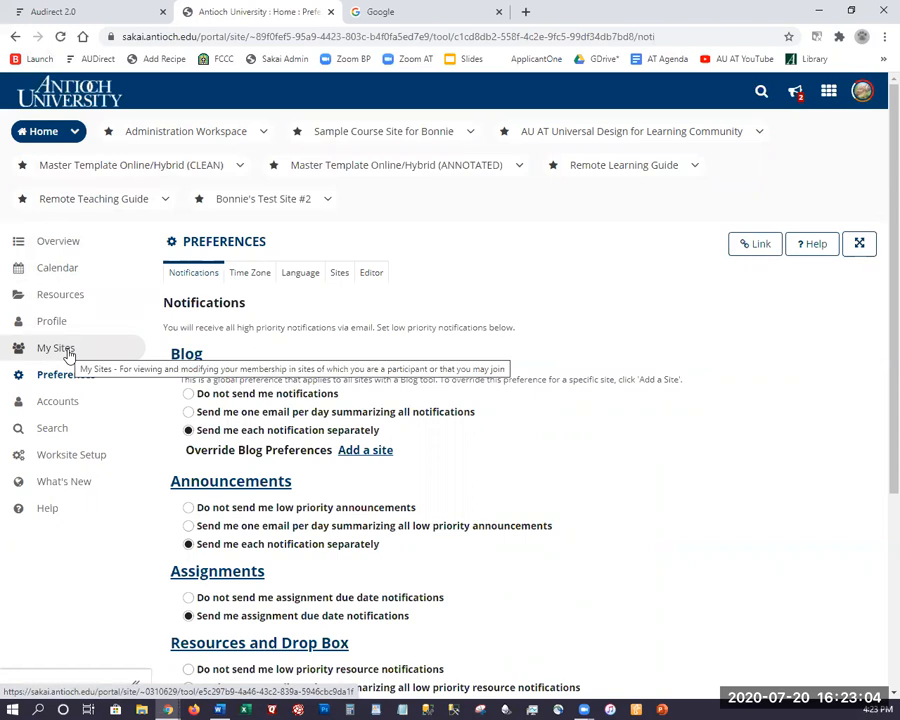
{"action": "left_click", "coordinate": [828, 97]}
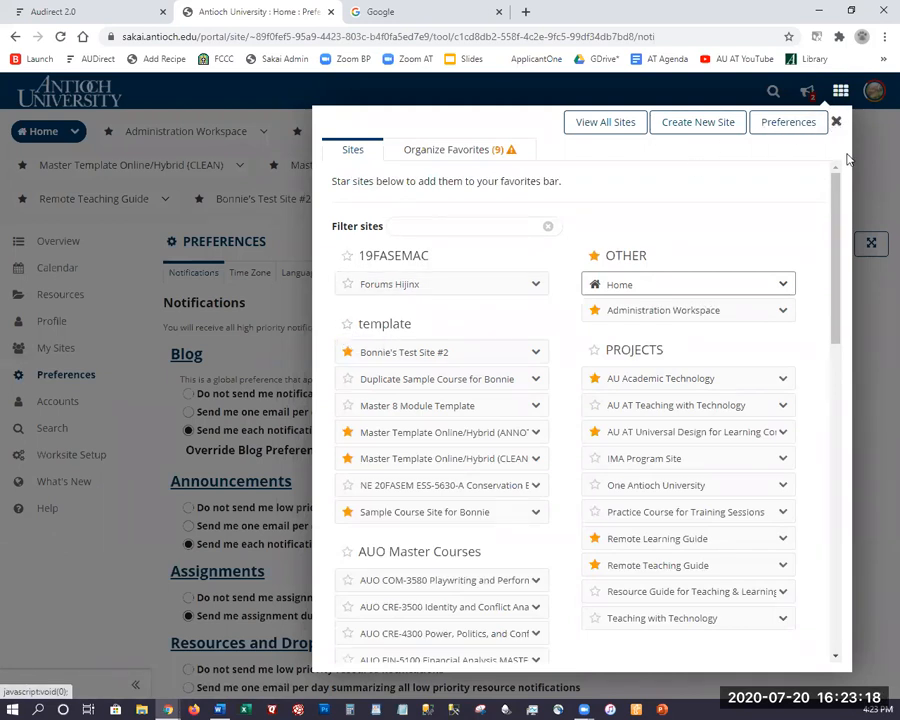
{"action": "left_click", "coordinate": [836, 121]}
{"action": "left_click", "coordinate": [525, 12]}
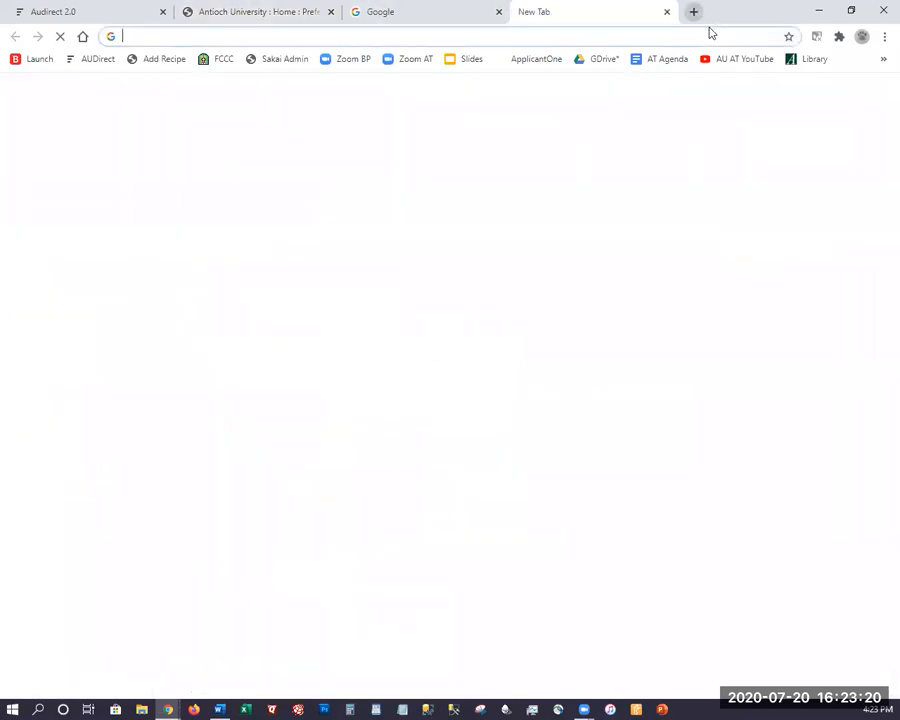
Show the Academic Technology - Antioch University YouTube channel's Videos page.
{"action": "left_click", "coordinate": [720, 62]}
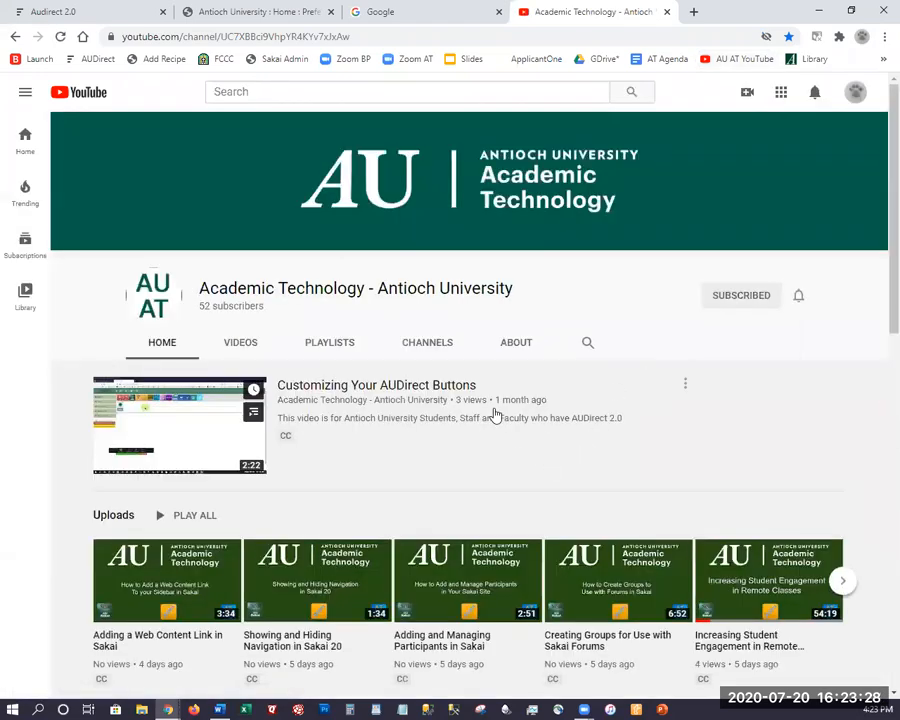
{"action": "scroll", "coordinate": [494, 412], "scroll_direction": "down", "scroll_amount": 3}
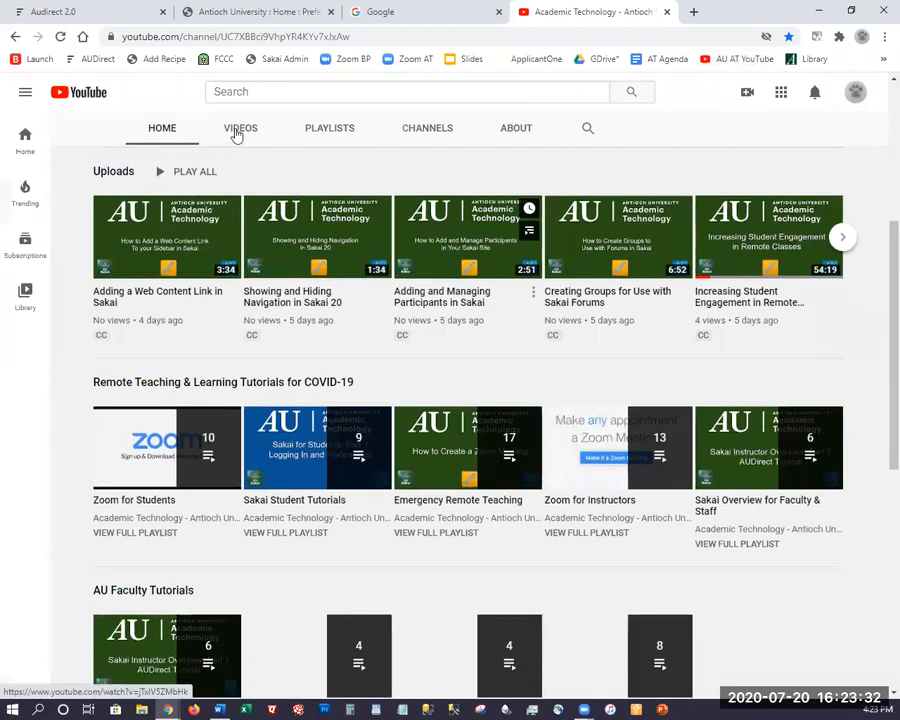
{"action": "left_click", "coordinate": [237, 133]}
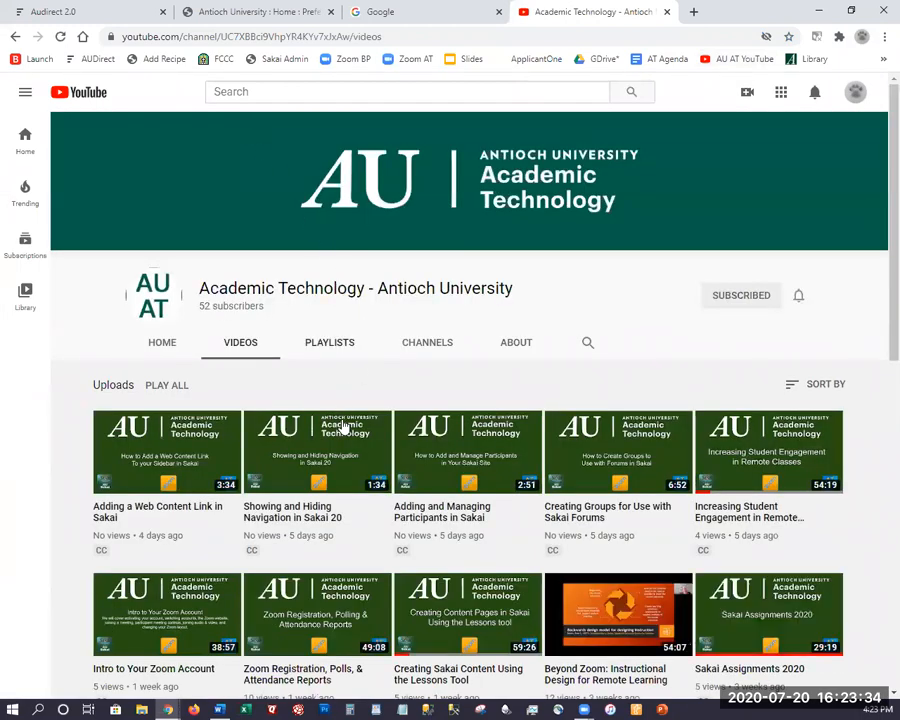
Browse the channel's uploaded Sakai and Zoom tutorials, then go to its playlists.
{"action": "mouse_move", "coordinate": [345, 428]}
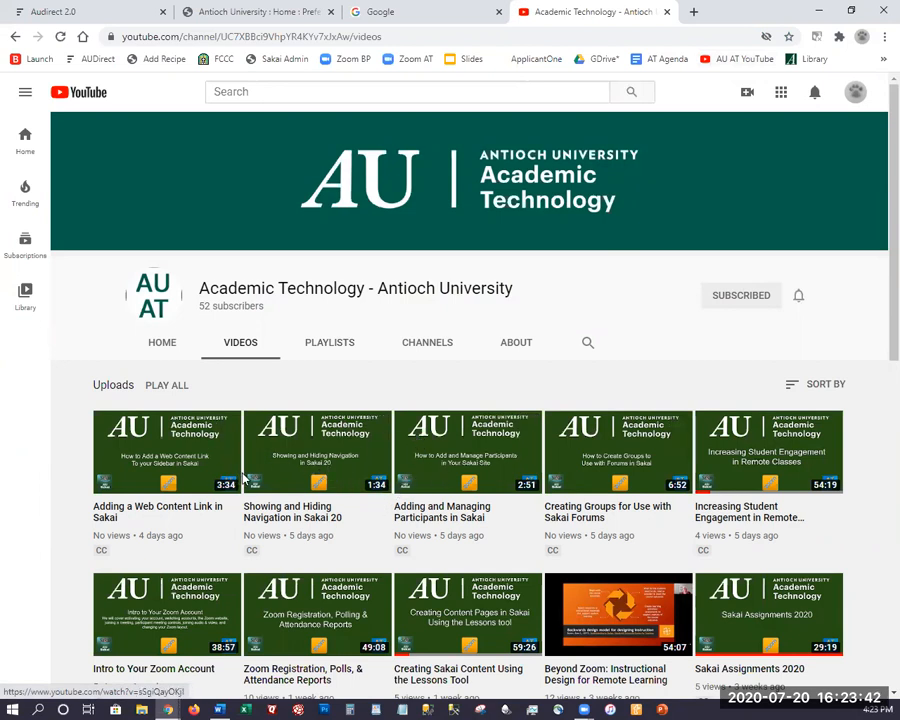
{"action": "scroll", "coordinate": [248, 470], "scroll_direction": "down", "scroll_amount": 2}
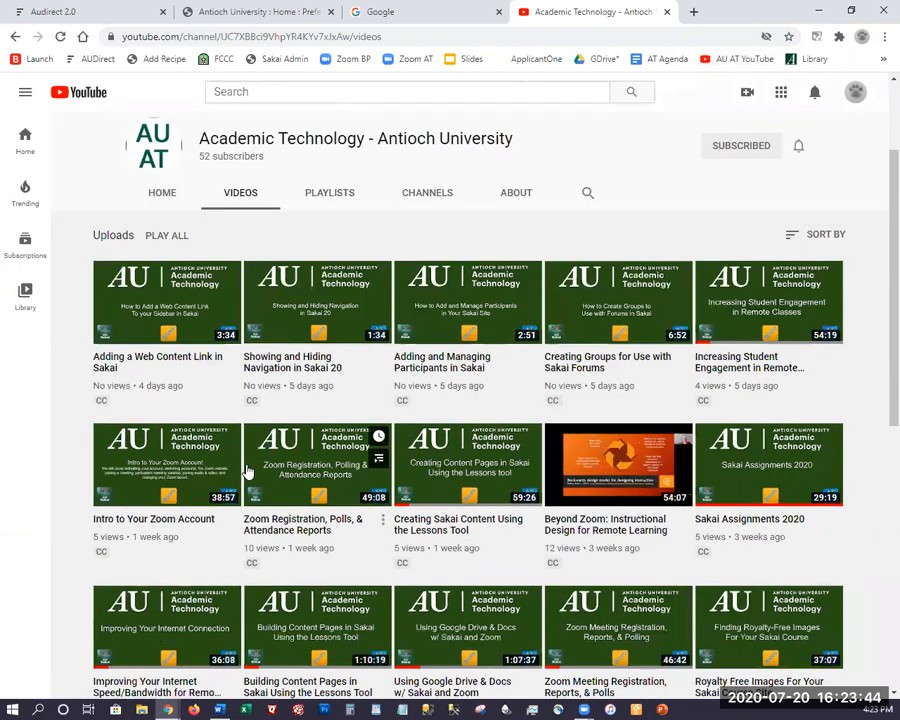
{"action": "scroll", "coordinate": [248, 474], "scroll_direction": "down", "scroll_amount": 1}
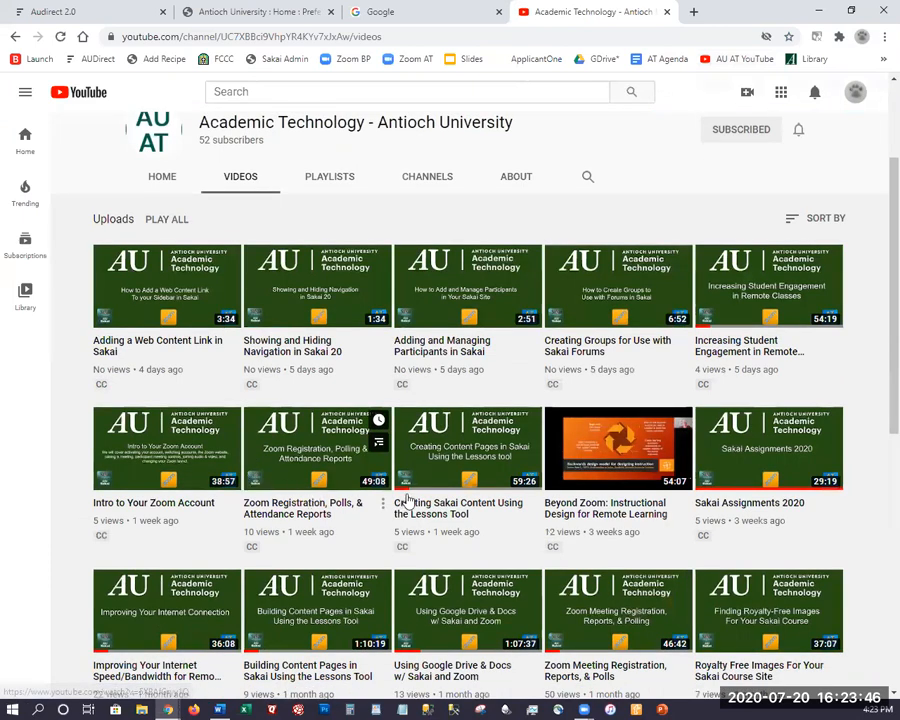
{"action": "scroll", "coordinate": [476, 474], "scroll_direction": "down", "scroll_amount": 4}
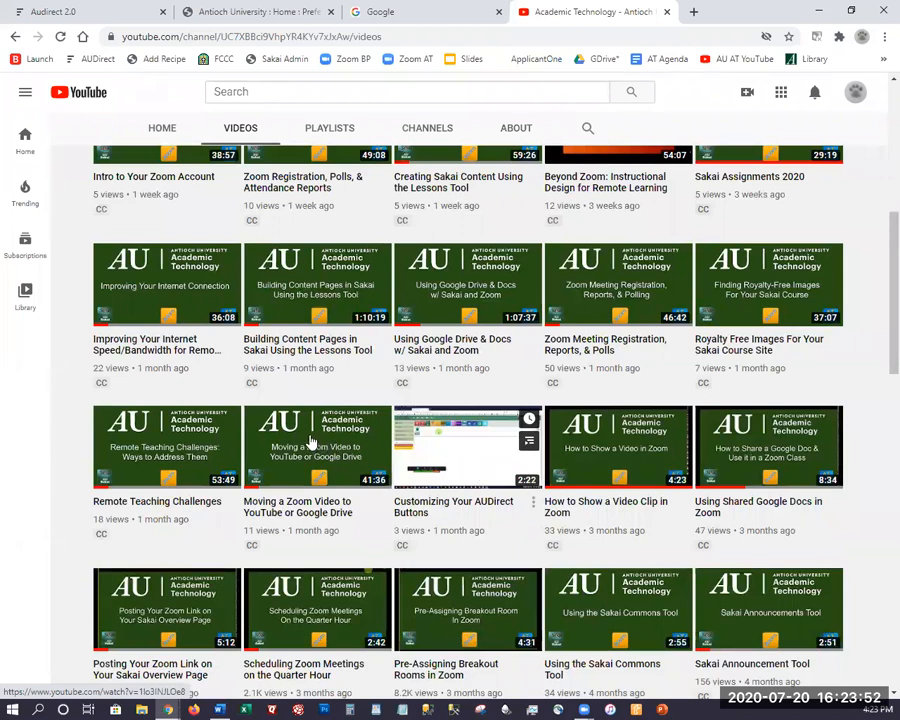
{"action": "mouse_move", "coordinate": [311, 441]}
{"action": "scroll", "coordinate": [311, 441], "scroll_direction": "down", "scroll_amount": 1}
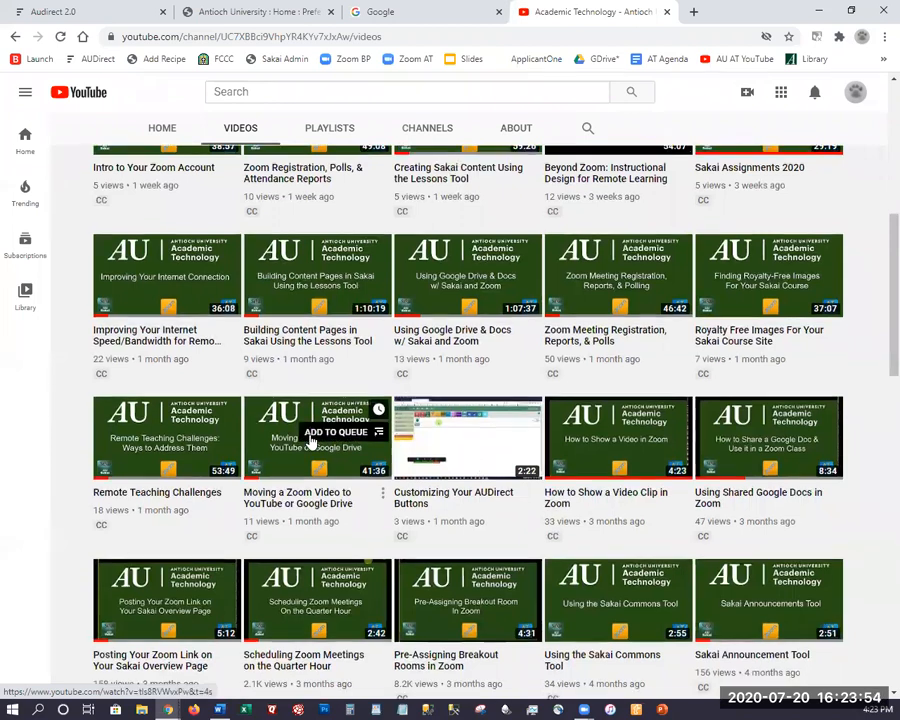
{"action": "scroll", "coordinate": [311, 441], "scroll_direction": "down", "scroll_amount": 2}
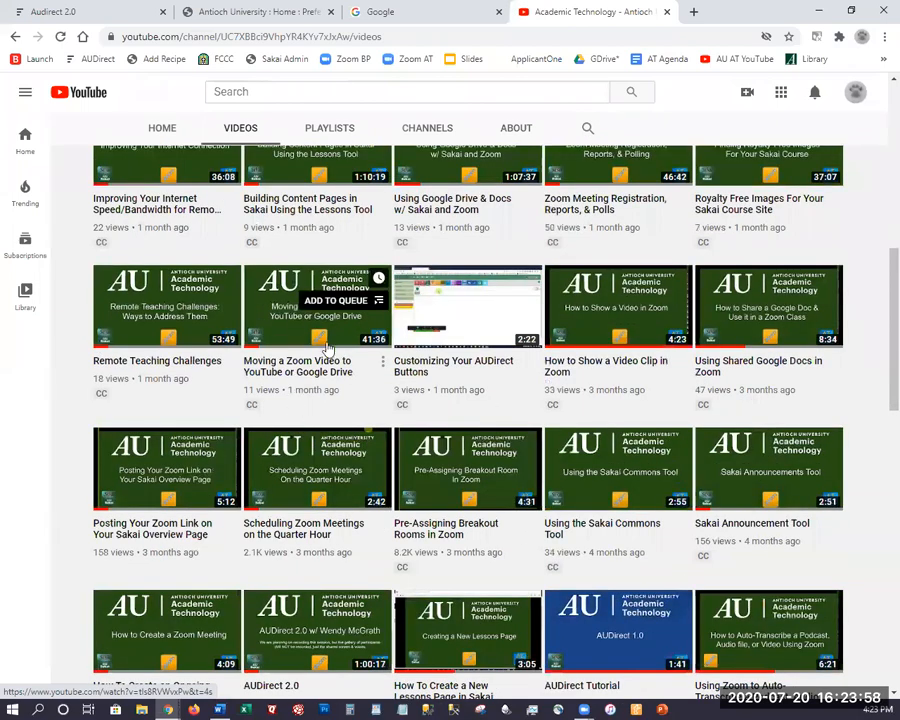
{"action": "scroll", "coordinate": [328, 347], "scroll_direction": "down", "scroll_amount": 1}
{"action": "scroll", "coordinate": [328, 348], "scroll_direction": "up", "scroll_amount": 9}
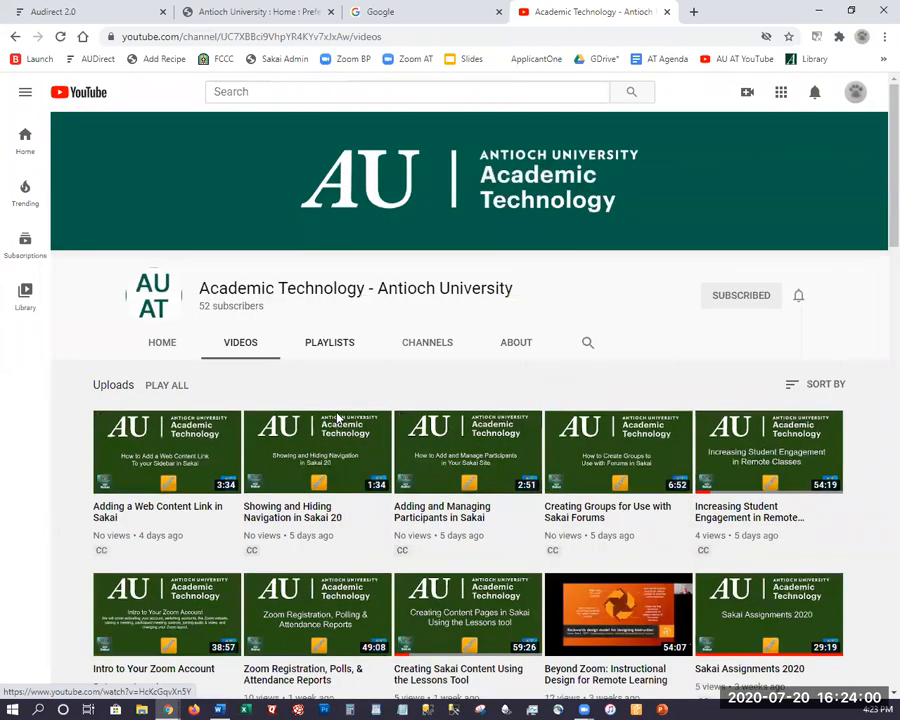
{"action": "left_click", "coordinate": [328, 342]}
Open the full 10-video Zoom for Students playlist, then return to the Sakai Preferences tab.
{"action": "scroll", "coordinate": [311, 424], "scroll_direction": "down", "scroll_amount": 2}
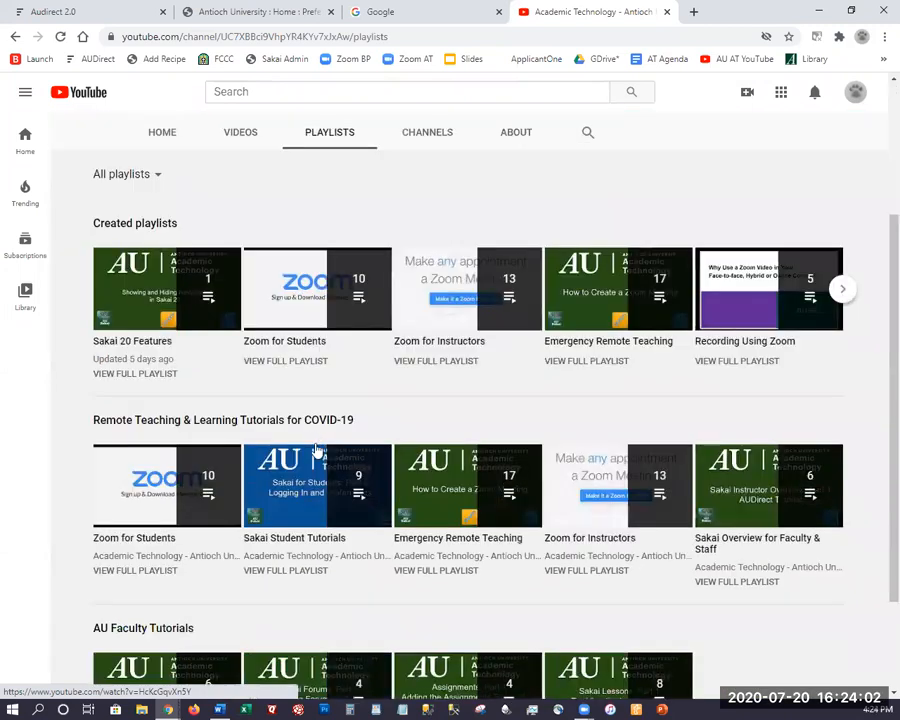
{"action": "scroll", "coordinate": [453, 425], "scroll_direction": "down", "scroll_amount": 1}
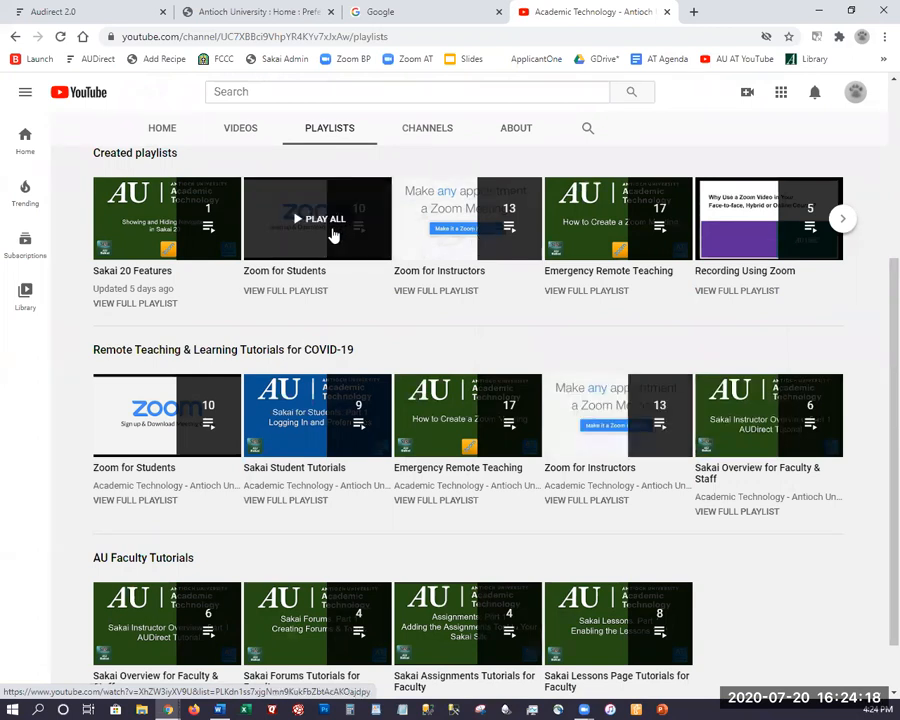
{"action": "left_click", "coordinate": [475, 234]}
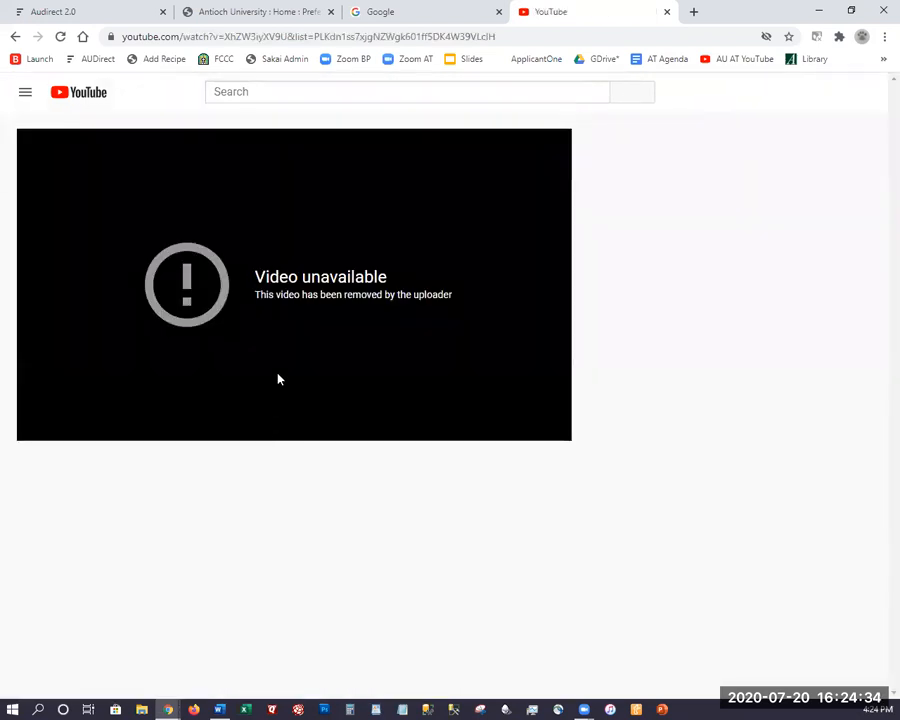
{"action": "left_click", "coordinate": [15, 36]}
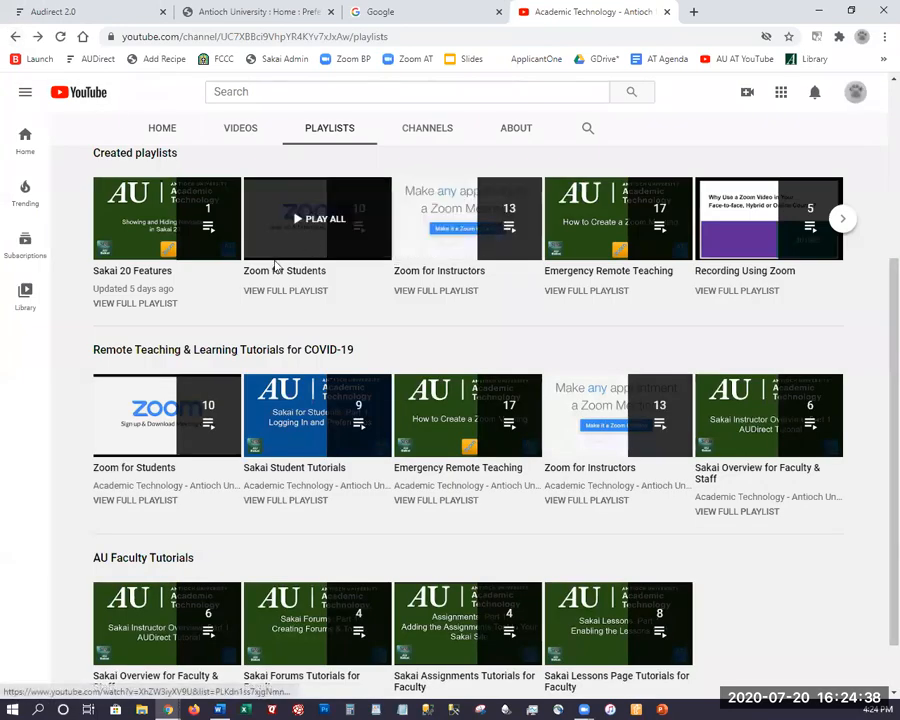
{"action": "left_click", "coordinate": [282, 292]}
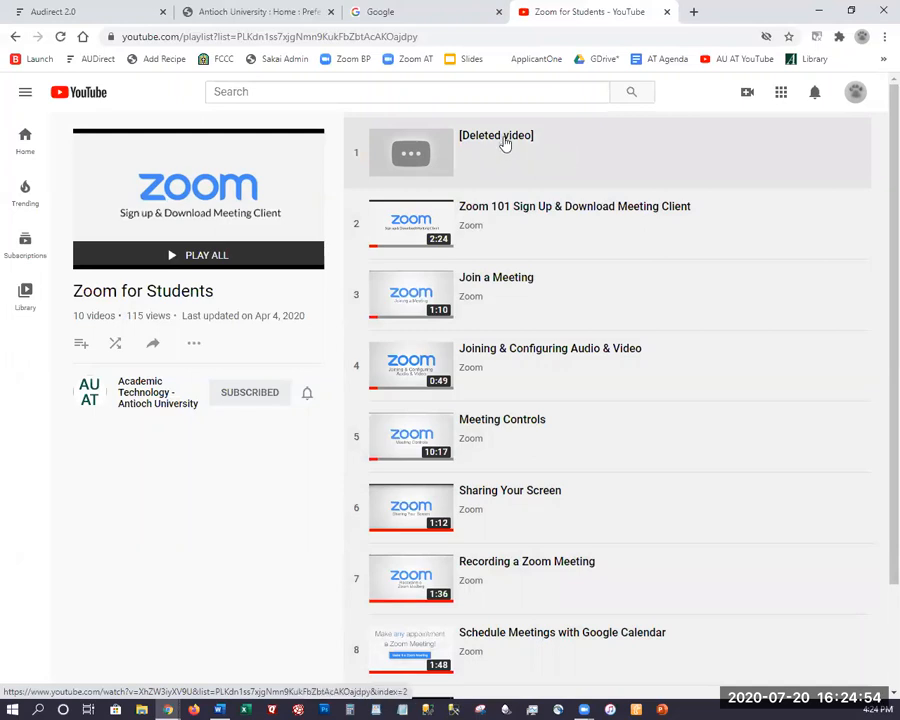
{"action": "left_click", "coordinate": [267, 22]}
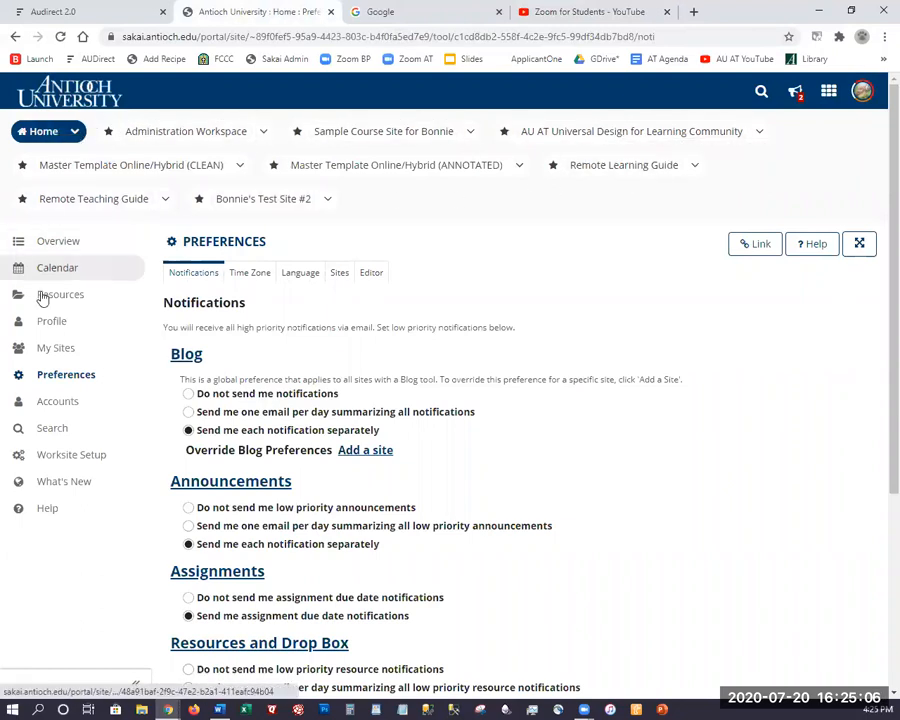
Review My Sites' 56 worksites and the Sites overview, then switch to the AUDirect 2.0 portal.
{"action": "left_click", "coordinate": [45, 350]}
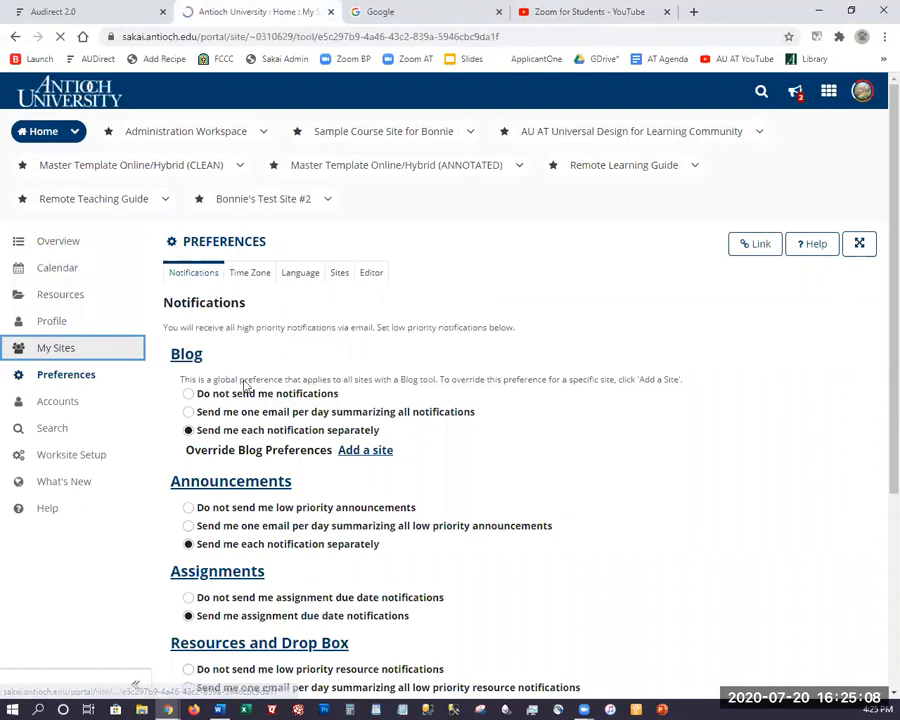
{"action": "left_click", "coordinate": [828, 91]}
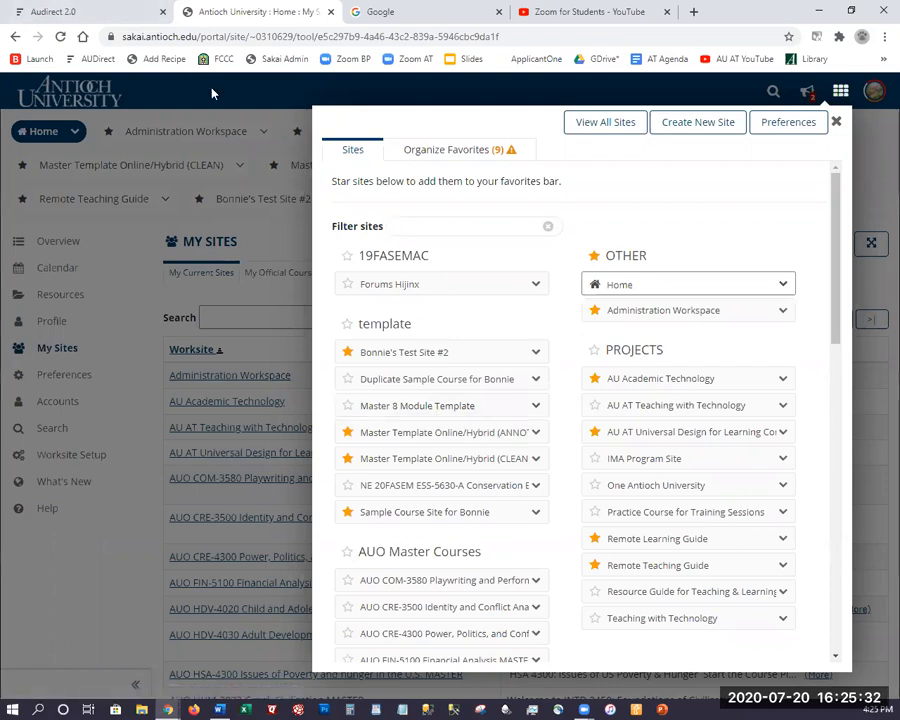
{"action": "left_click", "coordinate": [433, 88]}
{"action": "left_click", "coordinate": [112, 14]}
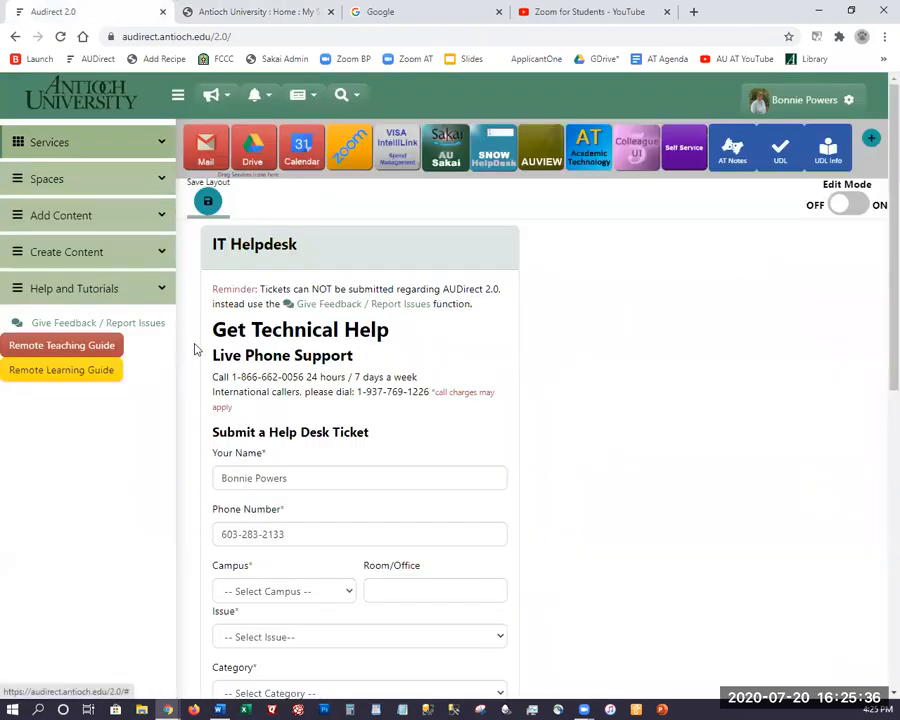
Leave the IT Helpdesk form and open the All Employees space from the sidebar's Spaces list.
{"action": "scroll", "coordinate": [524, 344], "scroll_direction": "down", "scroll_amount": 6}
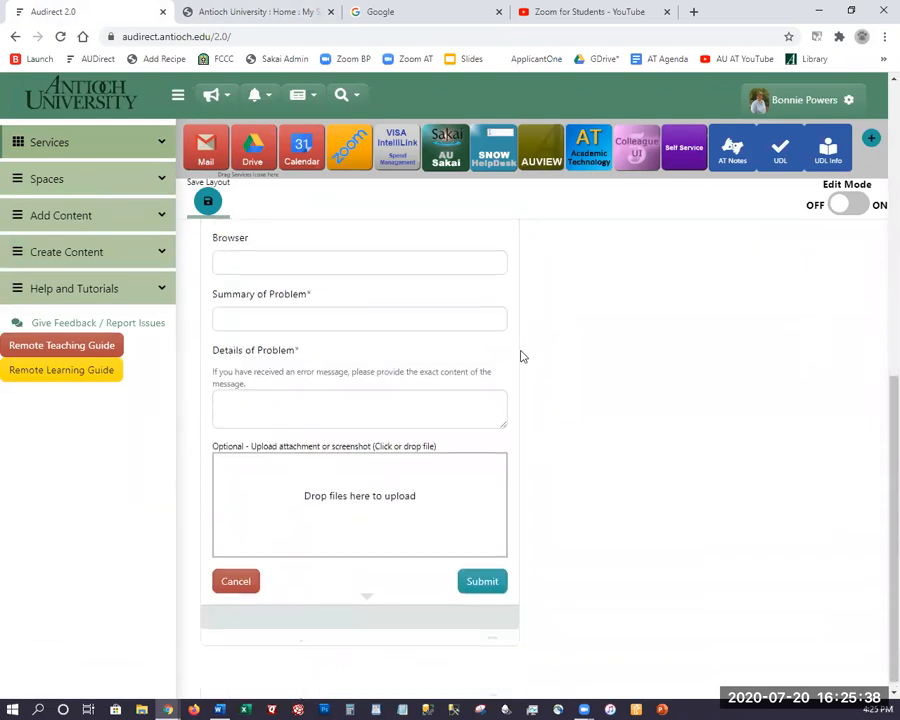
{"action": "scroll", "coordinate": [520, 356], "scroll_direction": "down", "scroll_amount": 1}
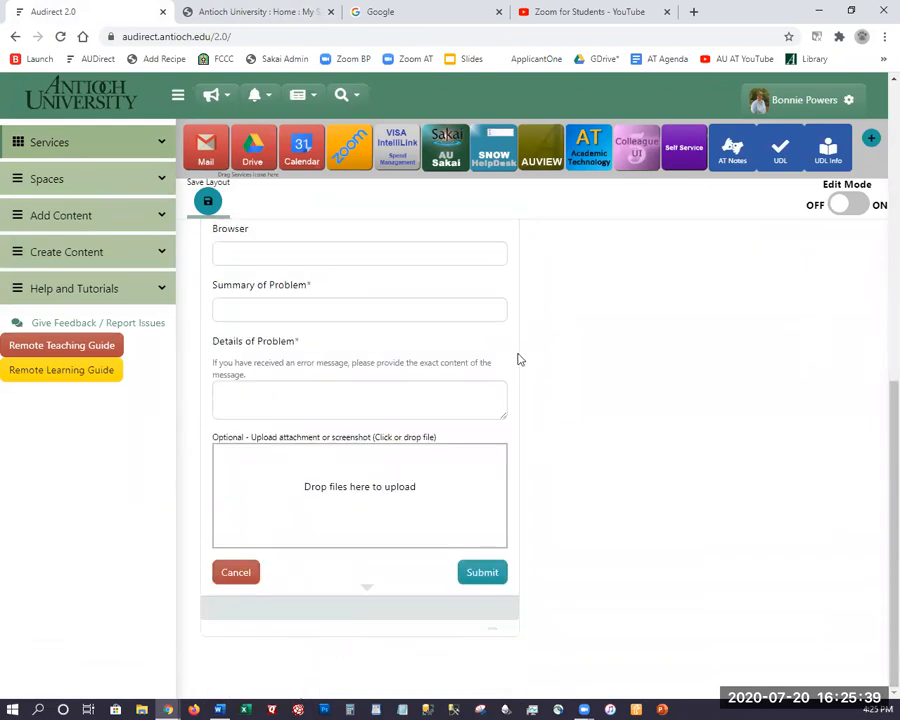
{"action": "left_click", "coordinate": [77, 187]}
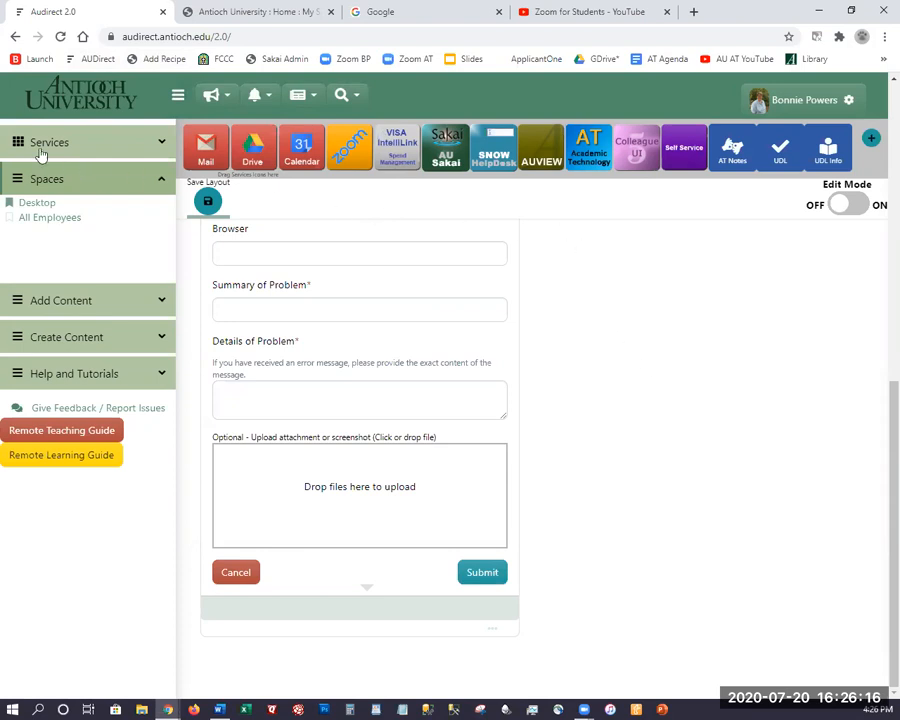
{"action": "left_click", "coordinate": [35, 220]}
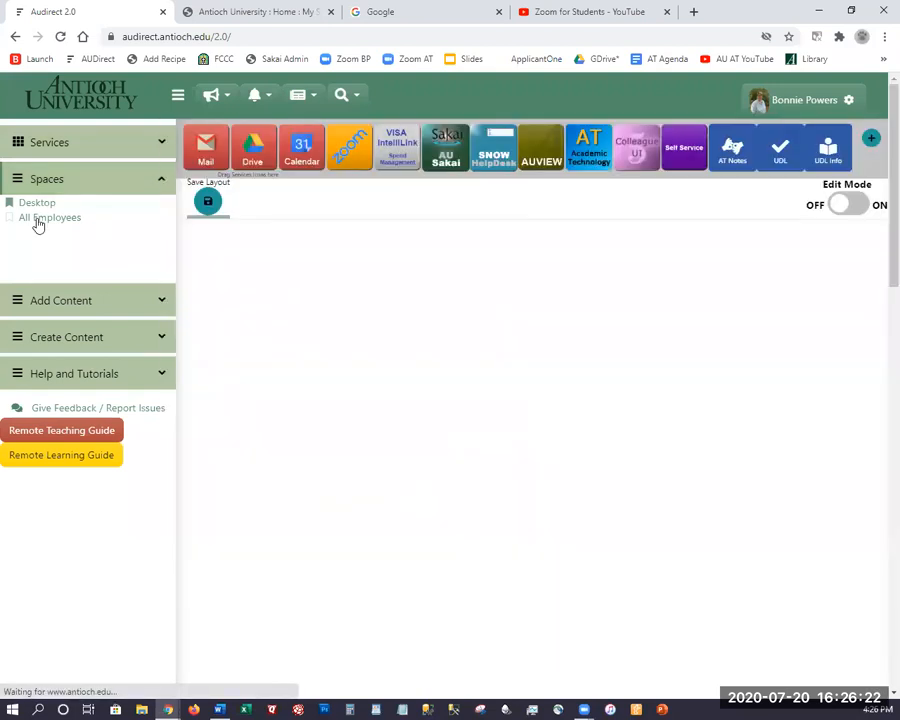